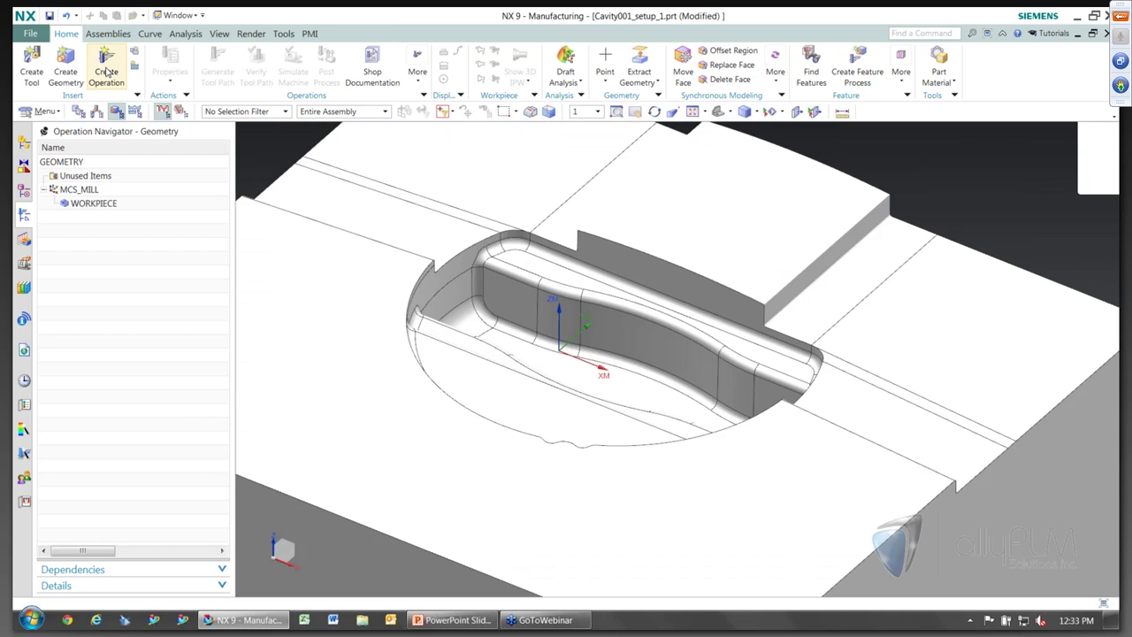
Create a mill_contour ZLEVEL_PROFILE operation that uses the SHORT_4_BALL_MILL tool, WORKPIECE geometry and MILL_FINISH method
left_click(106, 63)
left_click(173, 71)
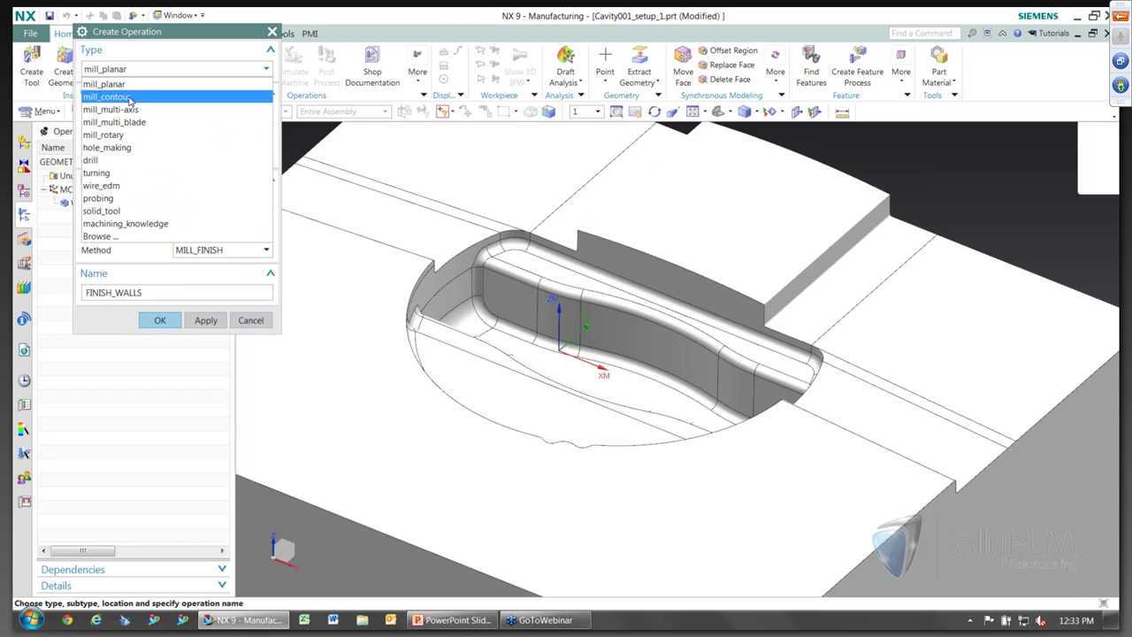
left_click(126, 95)
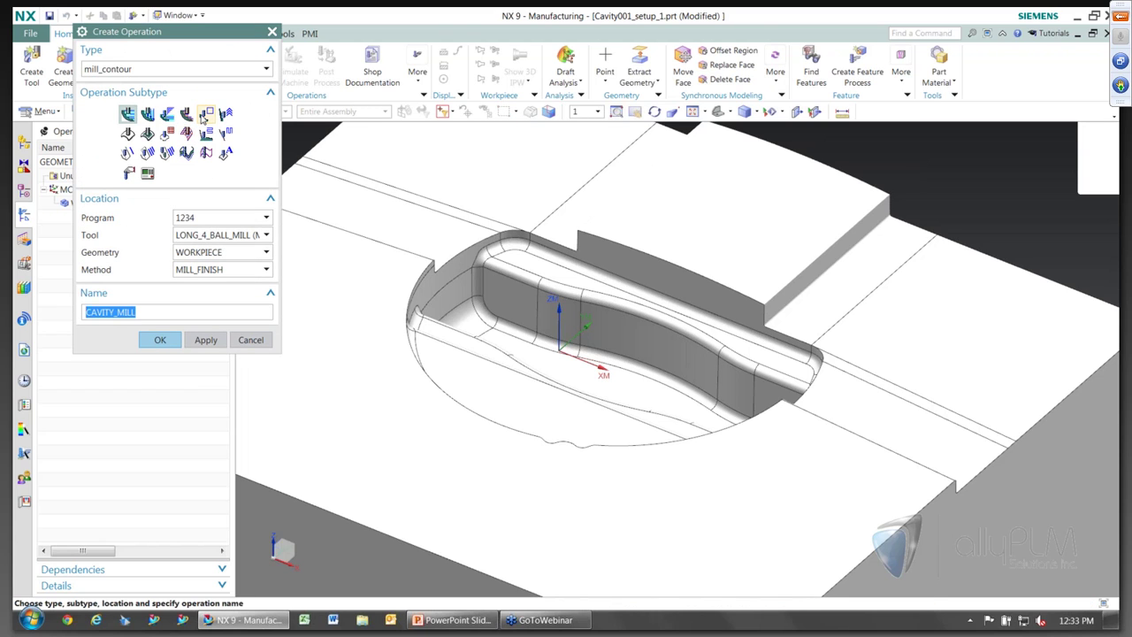
left_click(206, 113)
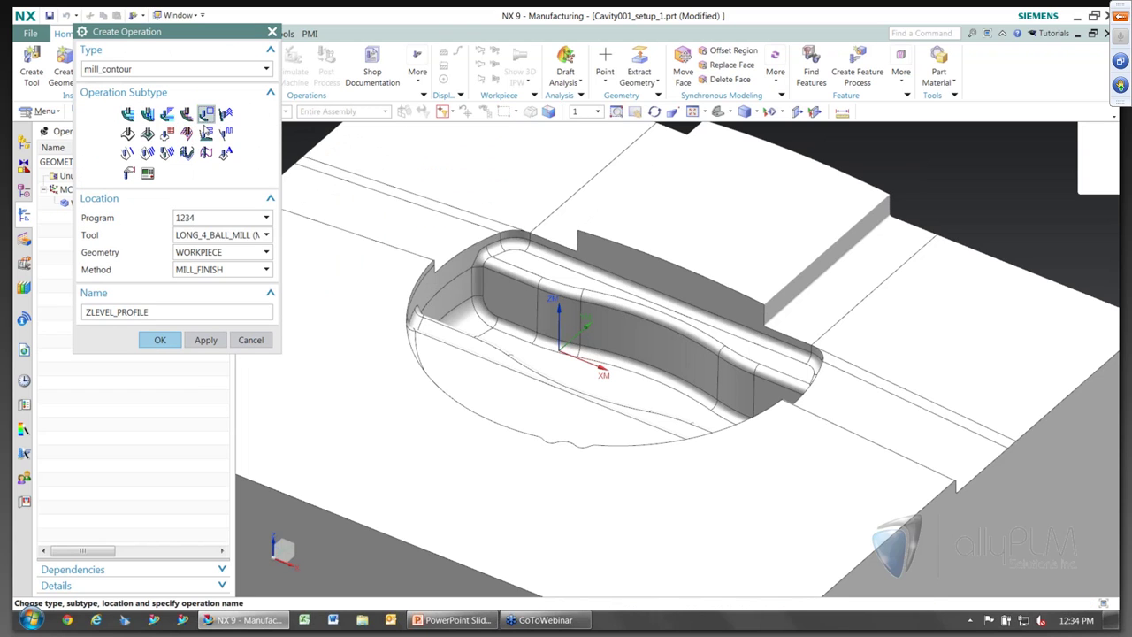
left_click(226, 235)
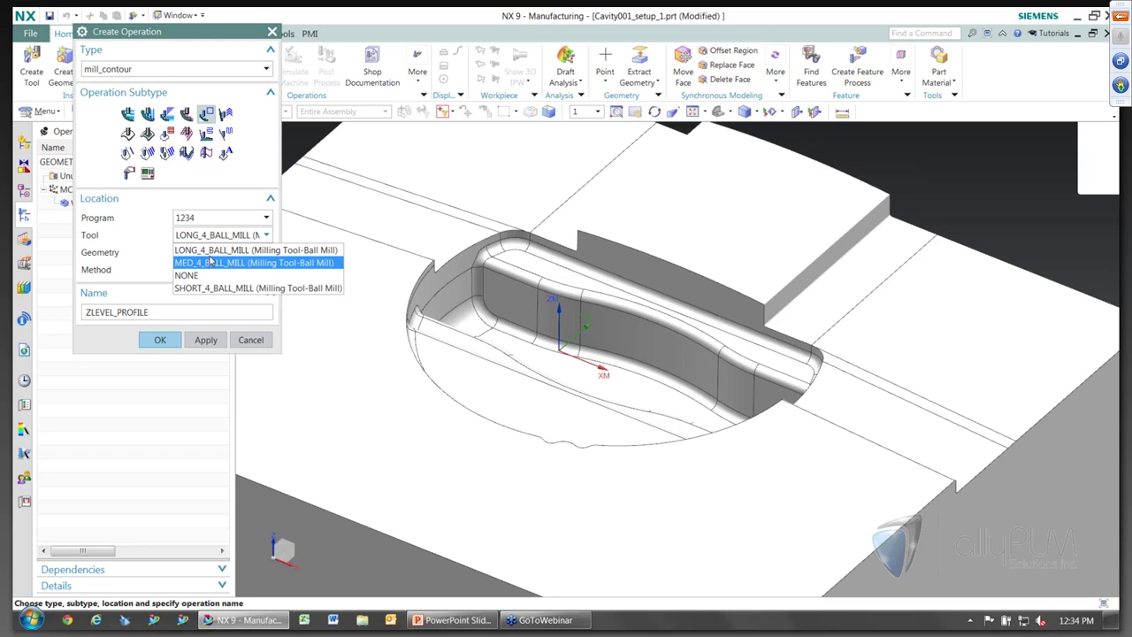
key("Up")
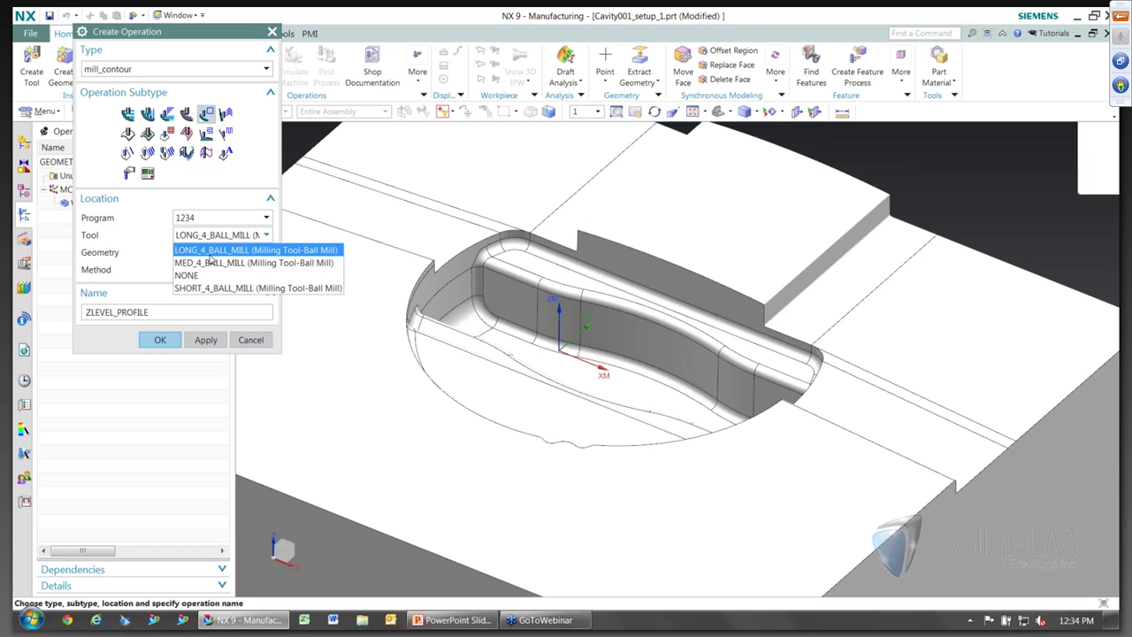
key("Down")
key("Down")
key("Down")
key("Return")
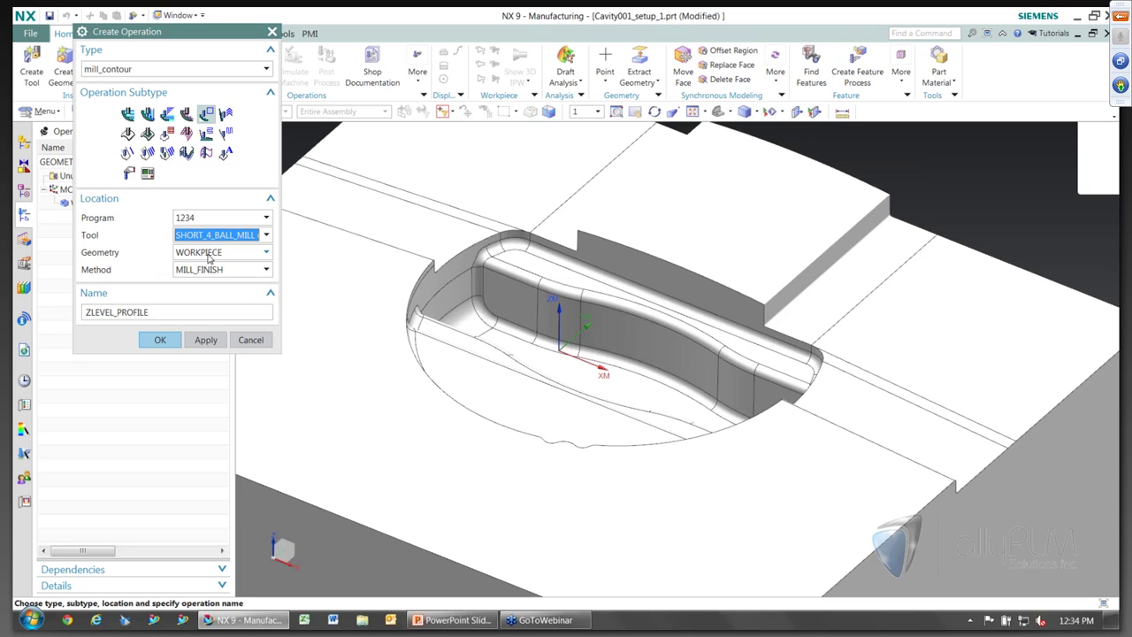
left_click(157, 339)
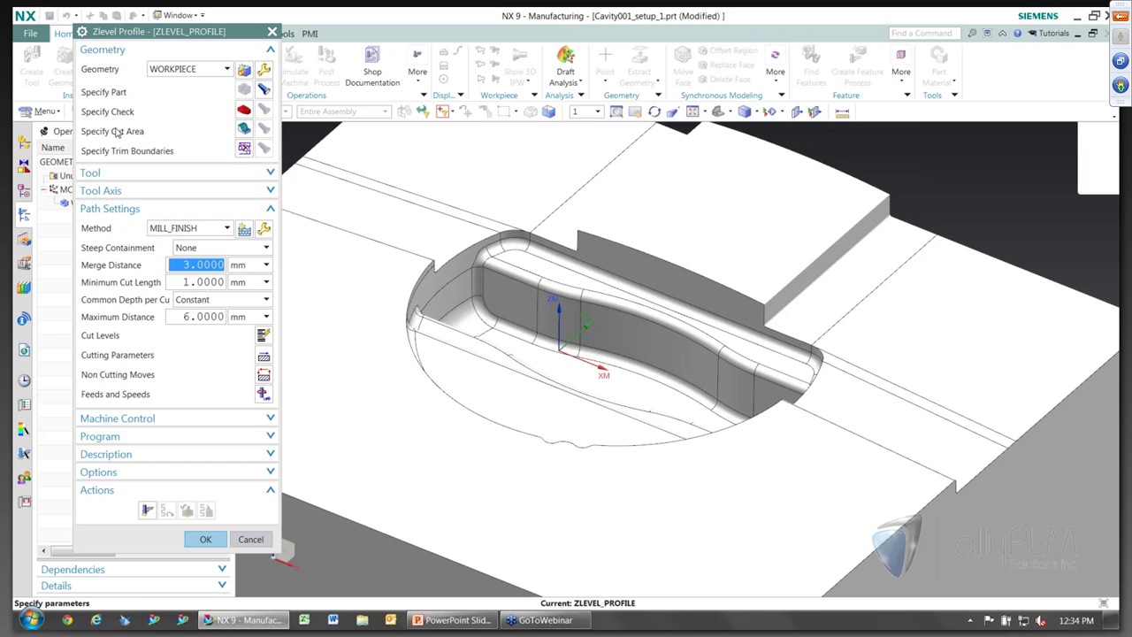
Define the cut area with the Edge Bounded Region method and pick the cavity's floor face as the seed face
left_click(244, 129)
middle_click_drag(559, 253, 501, 278)
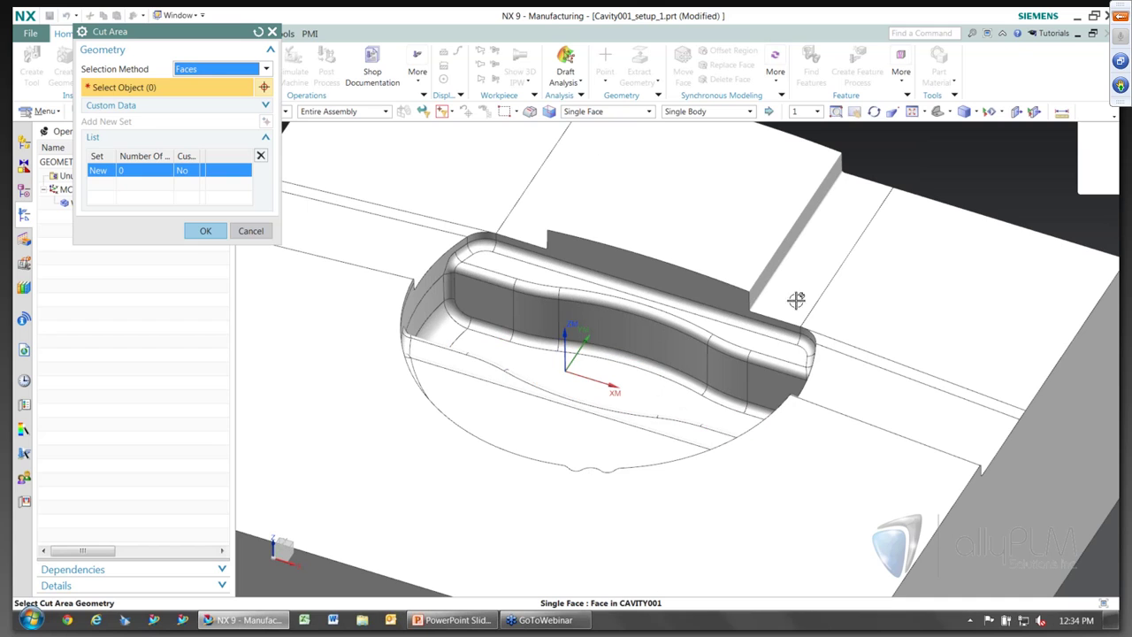
scroll(1011, 306, "up", 3)
middle_click_drag(902, 325, 881, 265)
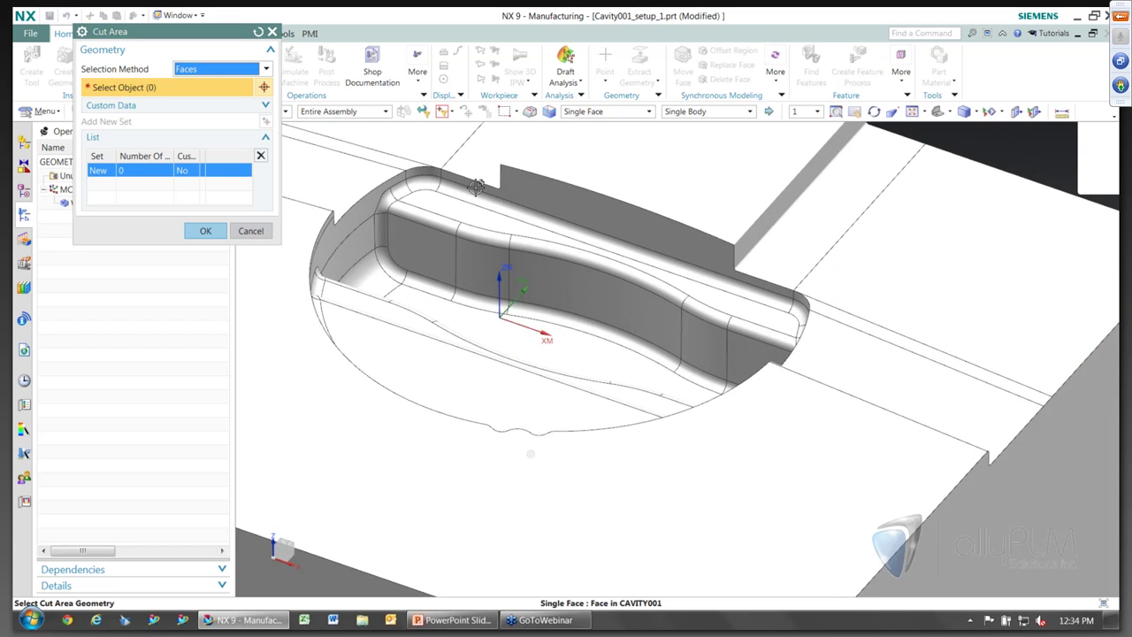
left_click(263, 74)
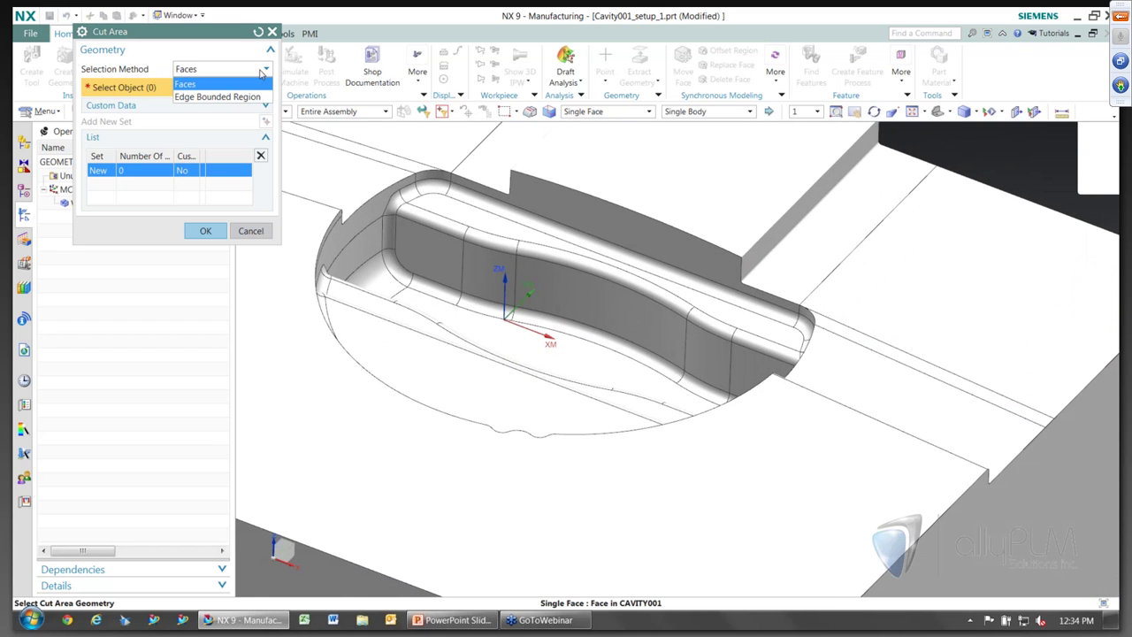
left_click(225, 98)
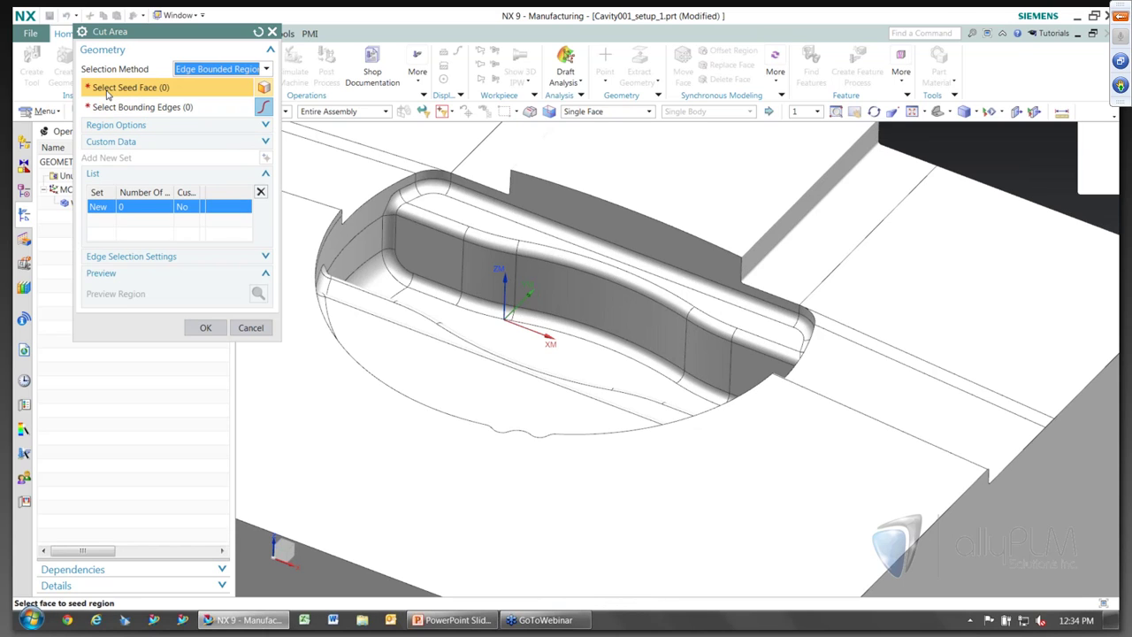
middle_click_drag(442, 346, 572, 275)
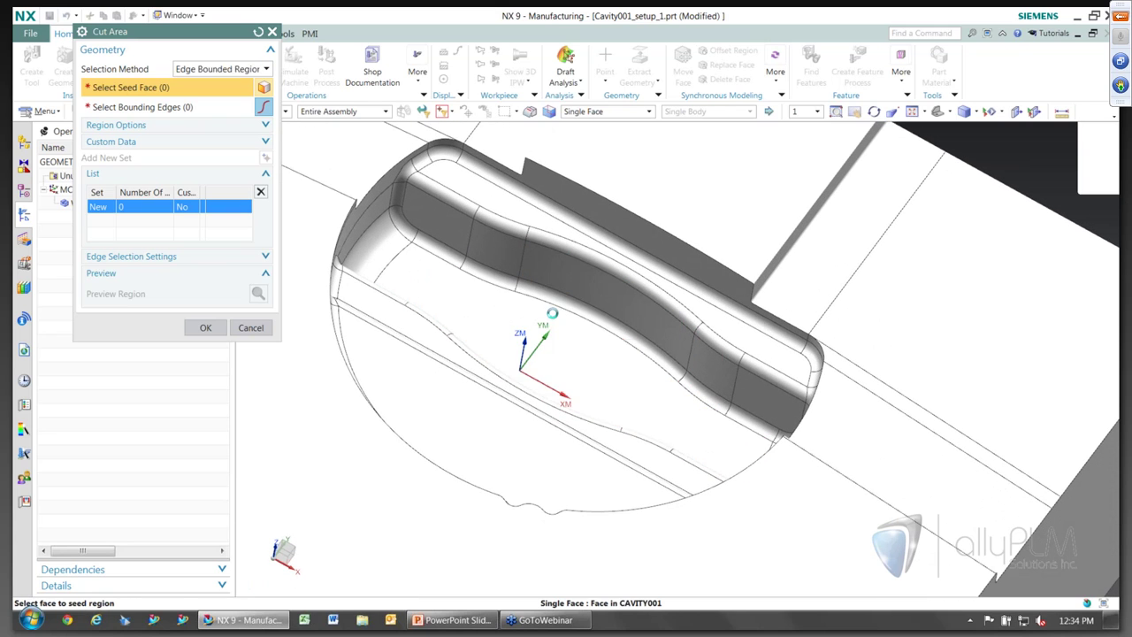
left_click(512, 369)
middle_click(381, 450)
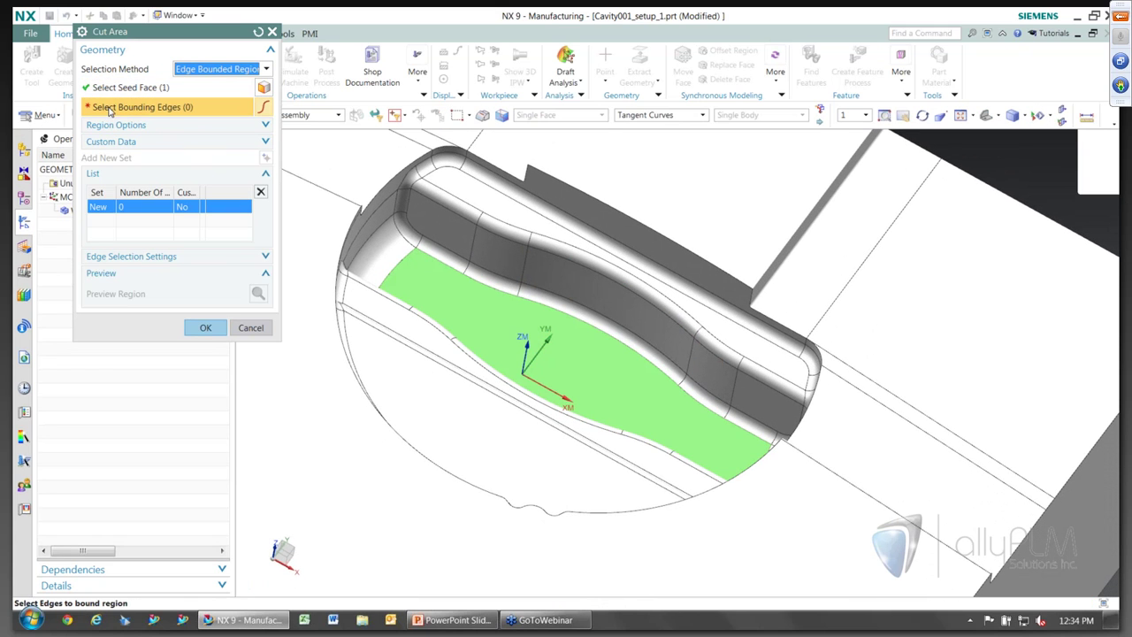
Select the tangent edges around the cavity's upper opening and across its open step as the bounding edges
middle_click_drag(458, 316, 423, 226)
left_click(423, 226)
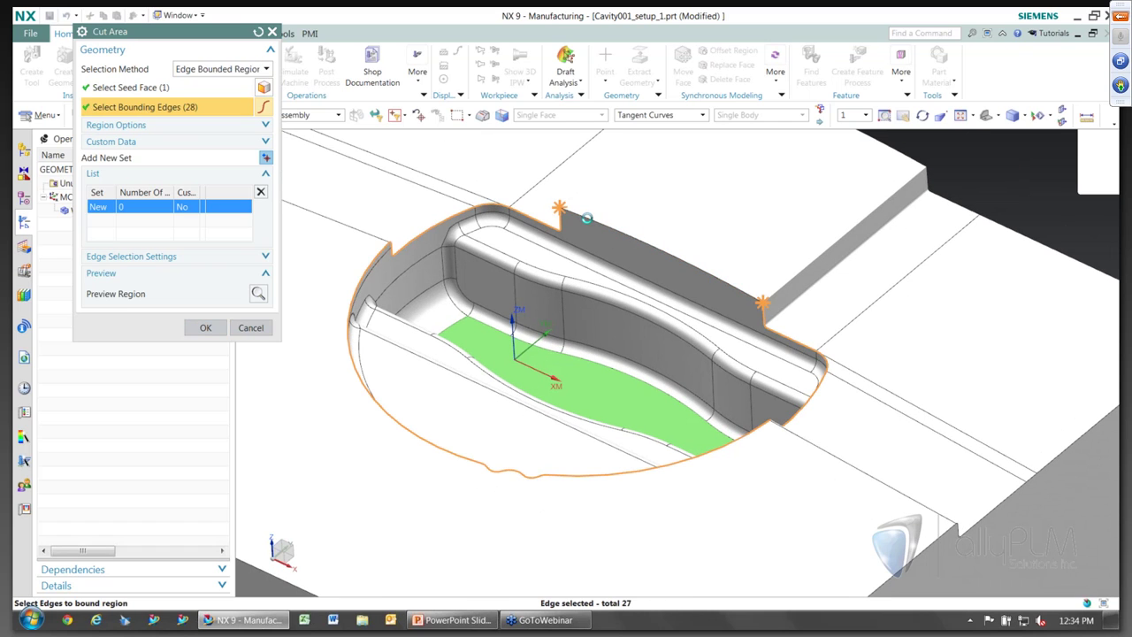
left_click(655, 252)
middle_click_drag(613, 387, 288, 298)
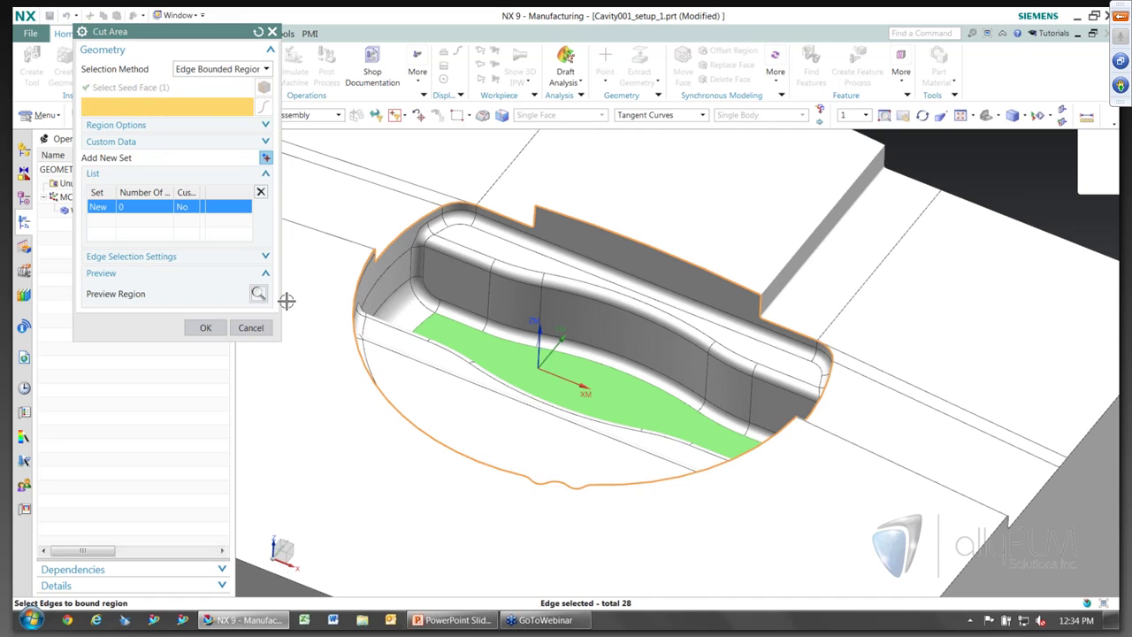
Preview the edge-bounded region across the cavity faces and accept it as the cut area
left_click(258, 294)
middle_click_drag(830, 377, 708, 301)
mouse_move(652, 382)
middle_mouse_down()
mouse_move(661, 392)
mouse_move(468, 244)
middle_mouse_up()
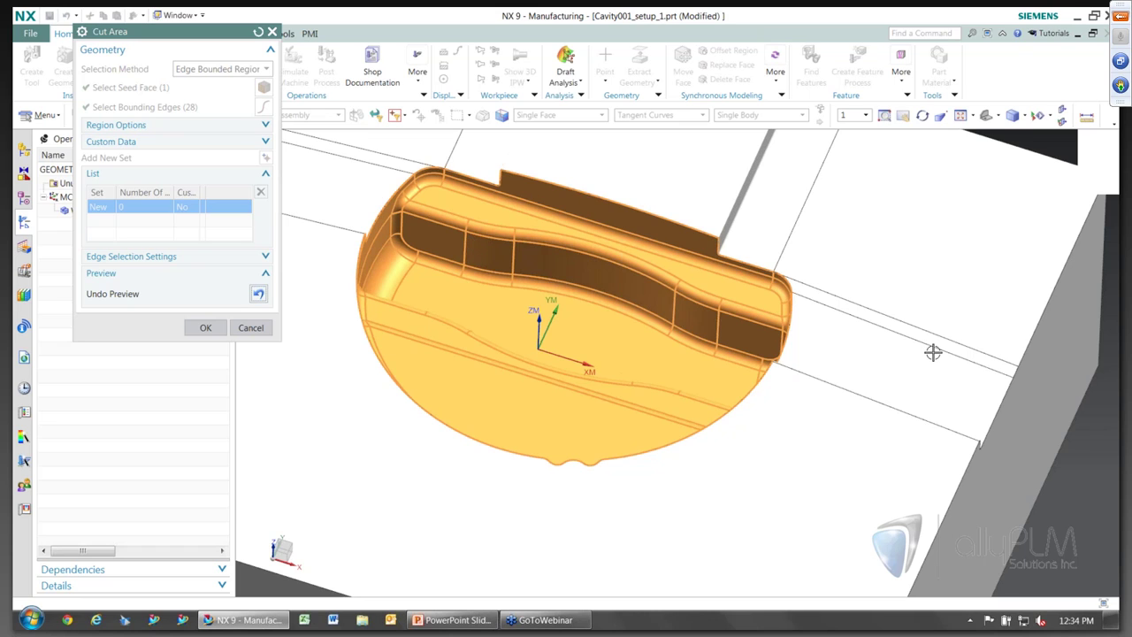
middle_click_drag(933, 353, 932, 352)
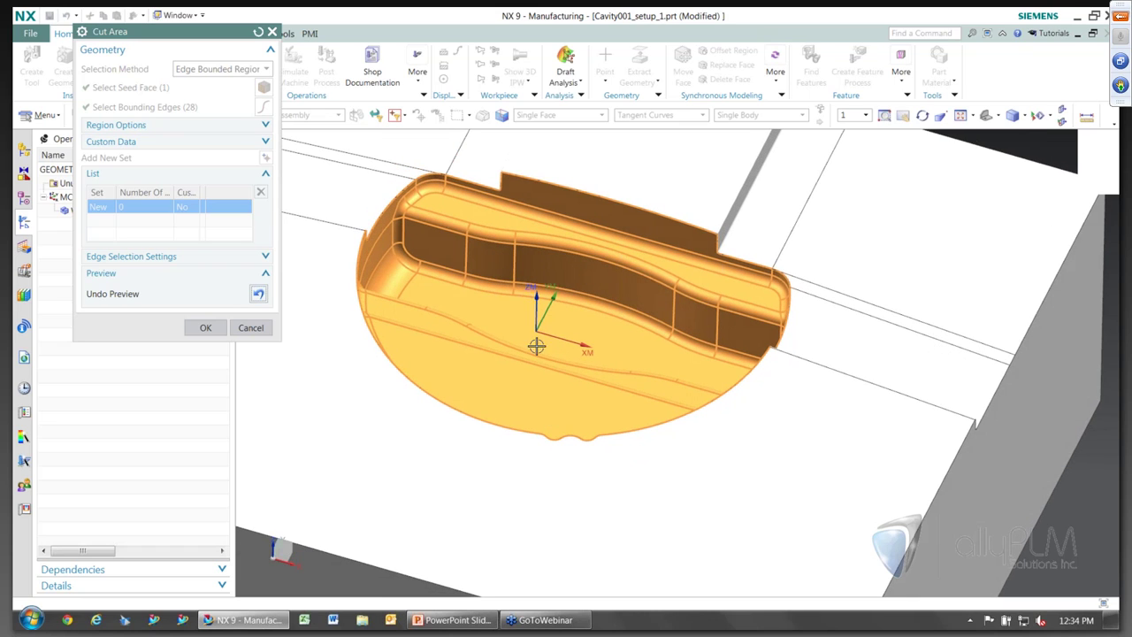
mouse_move(723, 338)
middle_mouse_down()
mouse_move(741, 332)
mouse_move(566, 354)
mouse_move(611, 354)
mouse_move(612, 369)
middle_mouse_up()
left_click(206, 327)
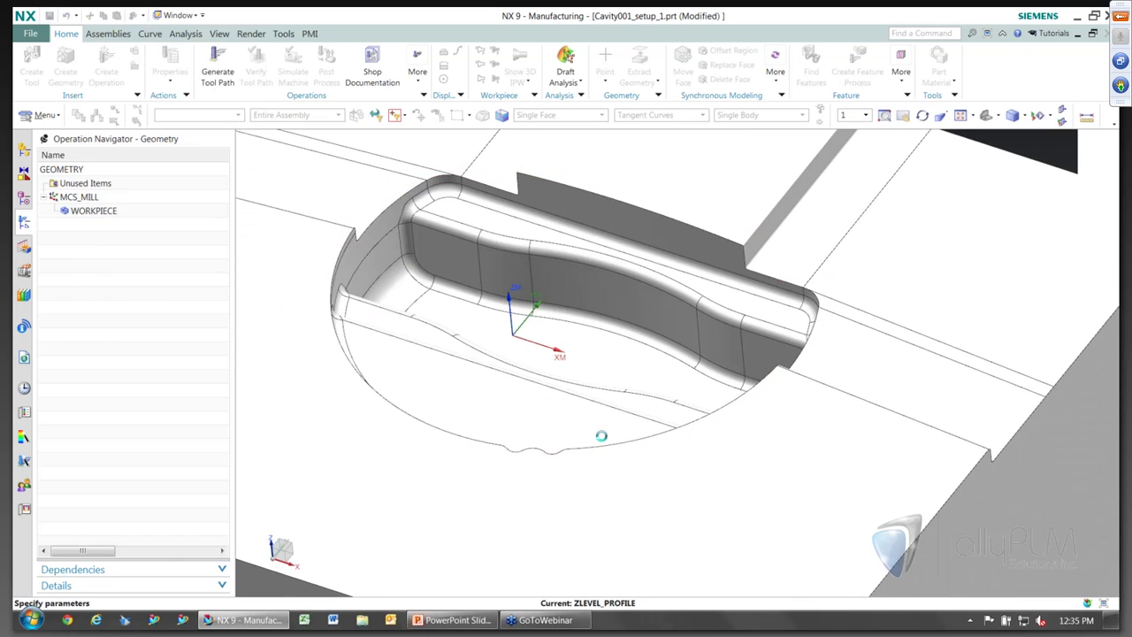
Set the maximum distance per cut to 0.5 mm and generate the Zlevel Profile tool path
double_click(203, 317)
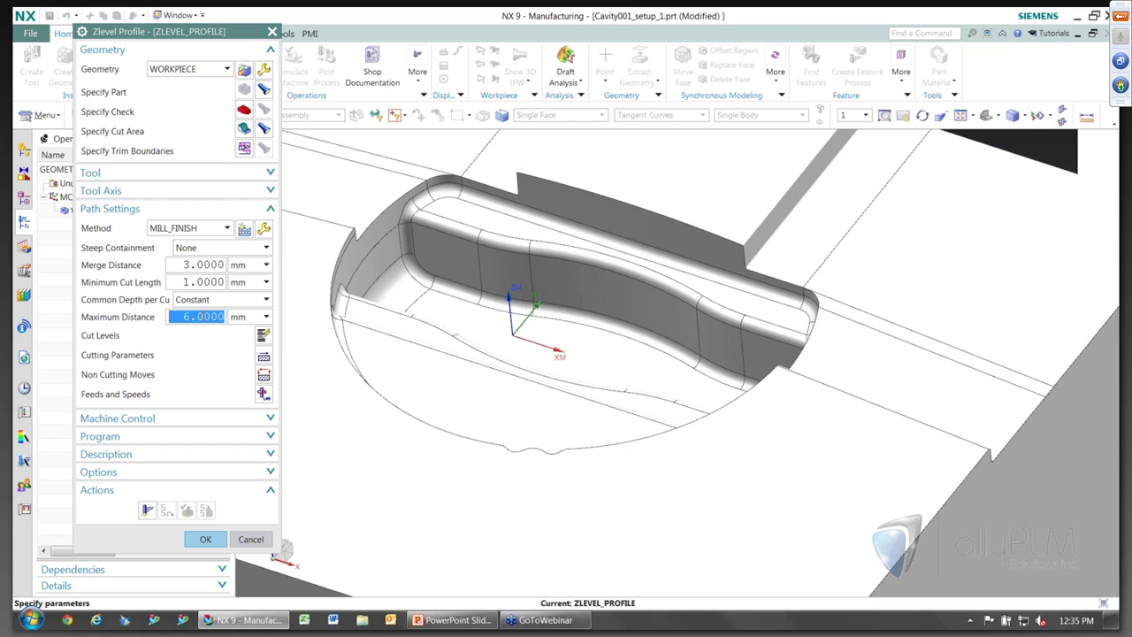
type(".5")
double_click(203, 317)
left_click(147, 510)
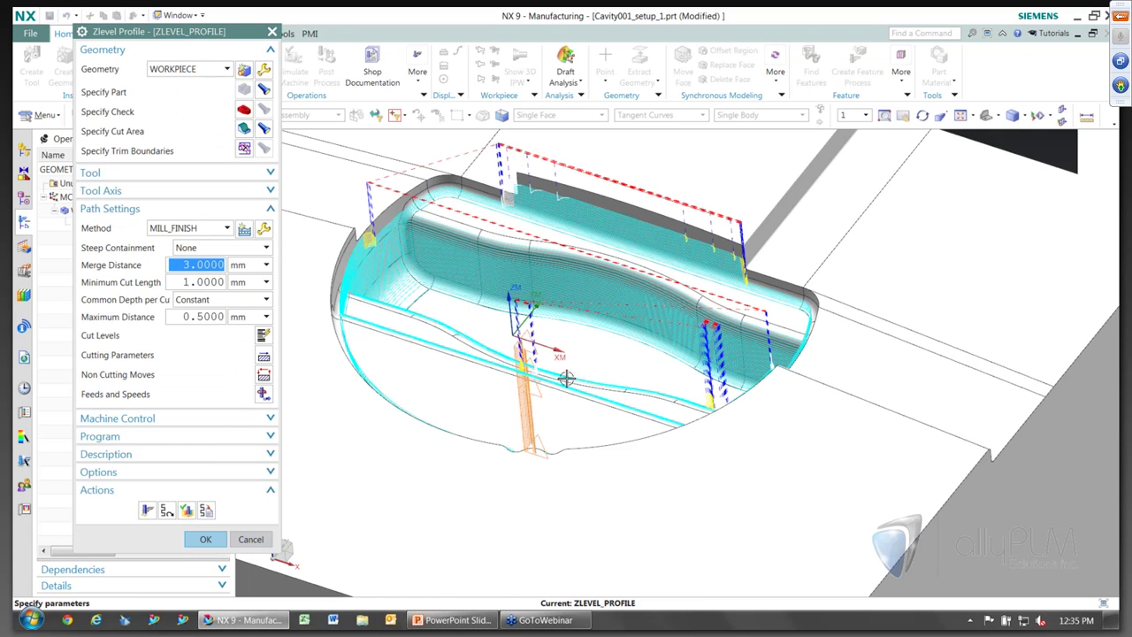
Change the open area engage type to Arc - Normal to Part in the non cutting moves and regenerate the tool path
middle_click_drag(587, 372, 583, 268)
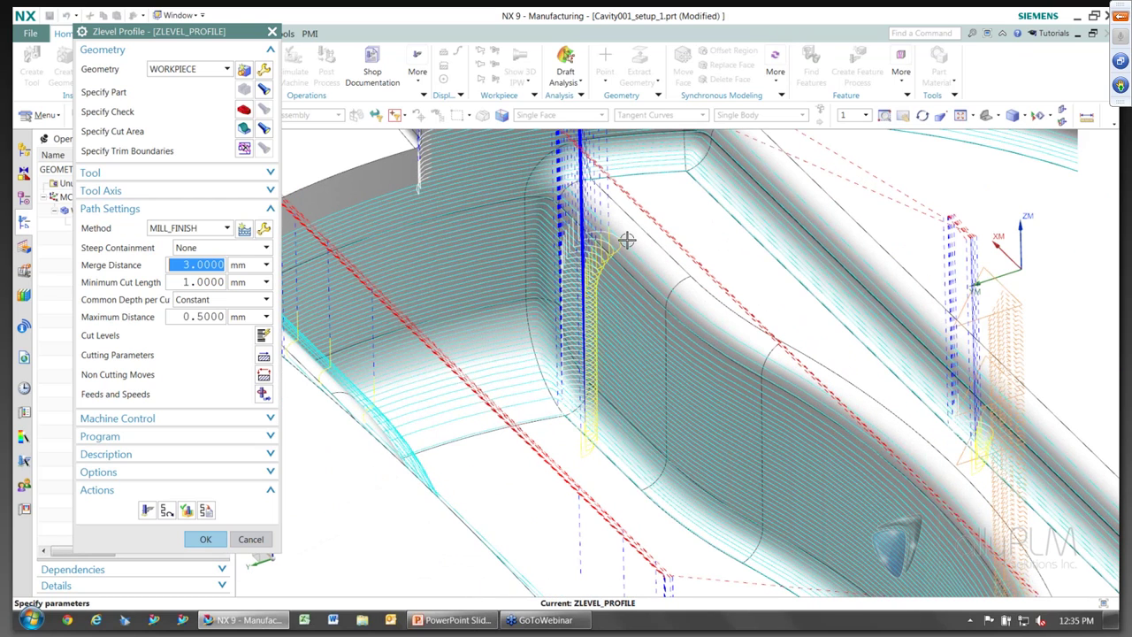
middle_click_drag(625, 240, 644, 265)
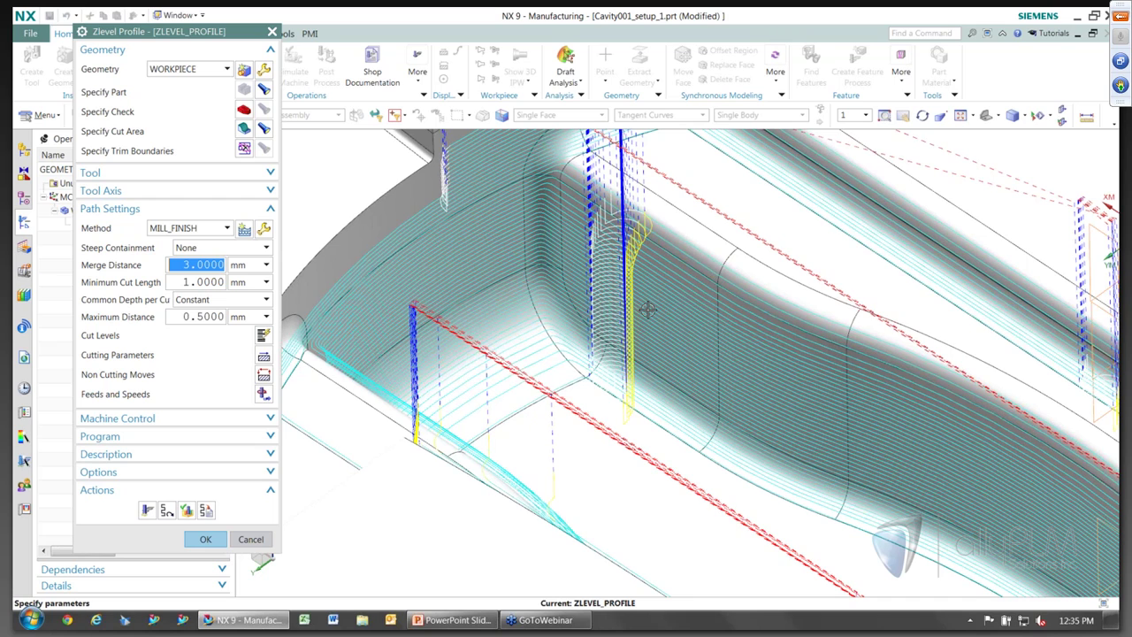
middle_click_drag(648, 309, 646, 314)
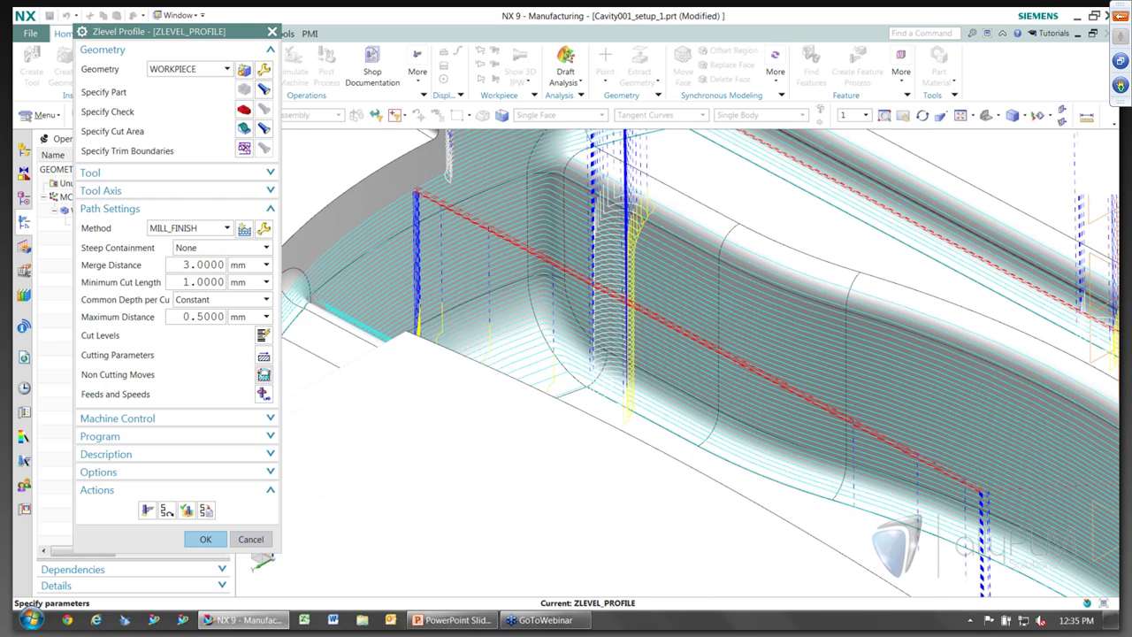
left_click(263, 374)
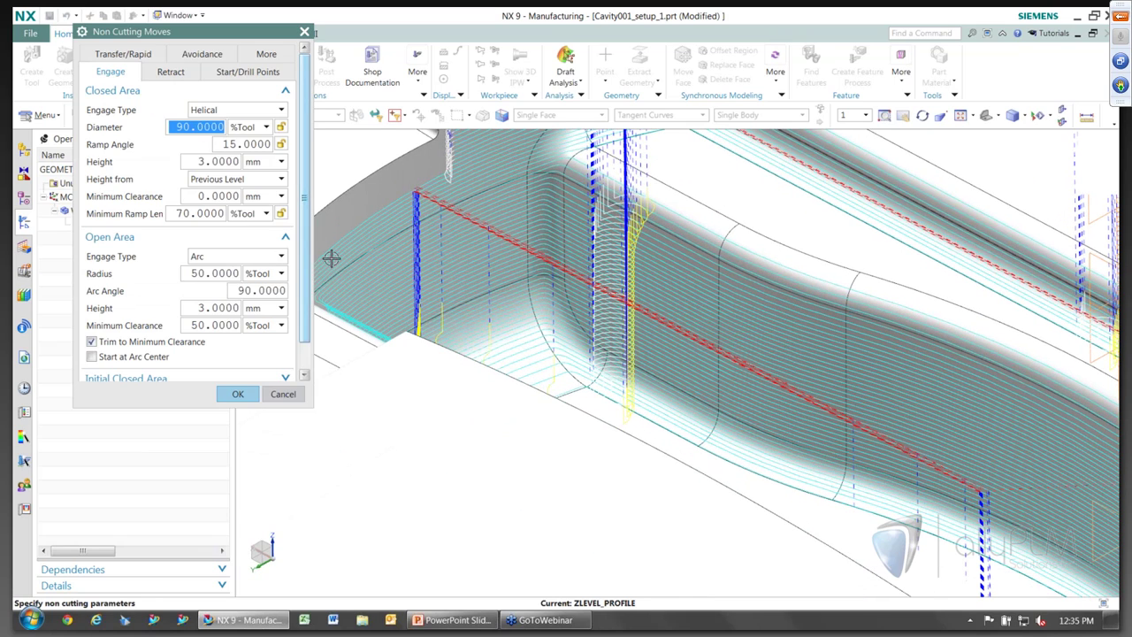
left_click(282, 257)
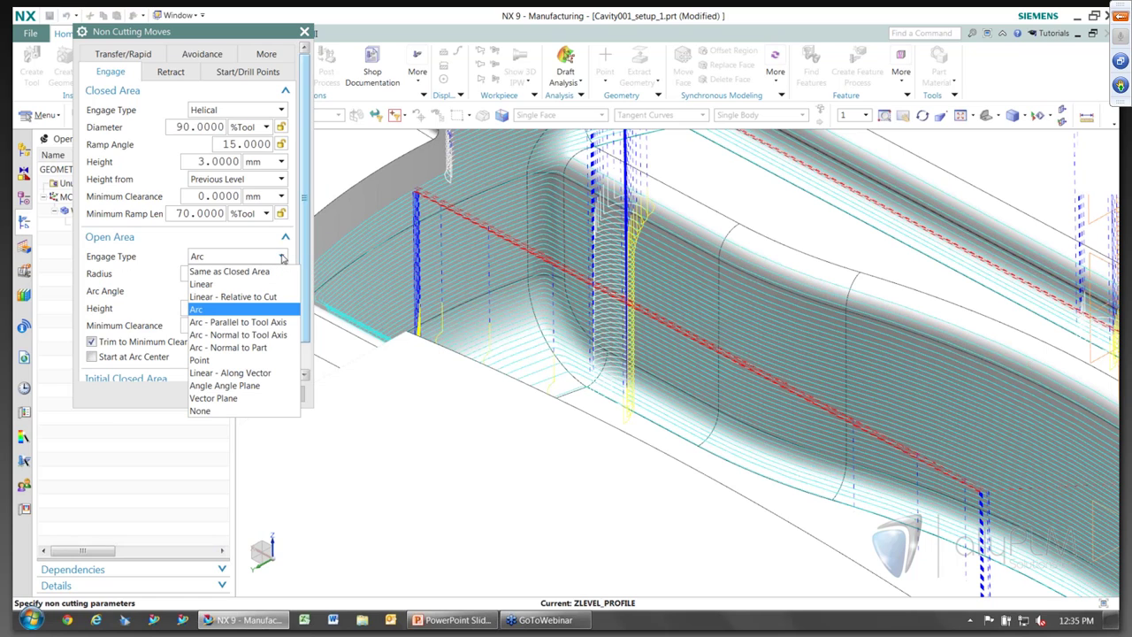
mouse_move(209, 313)
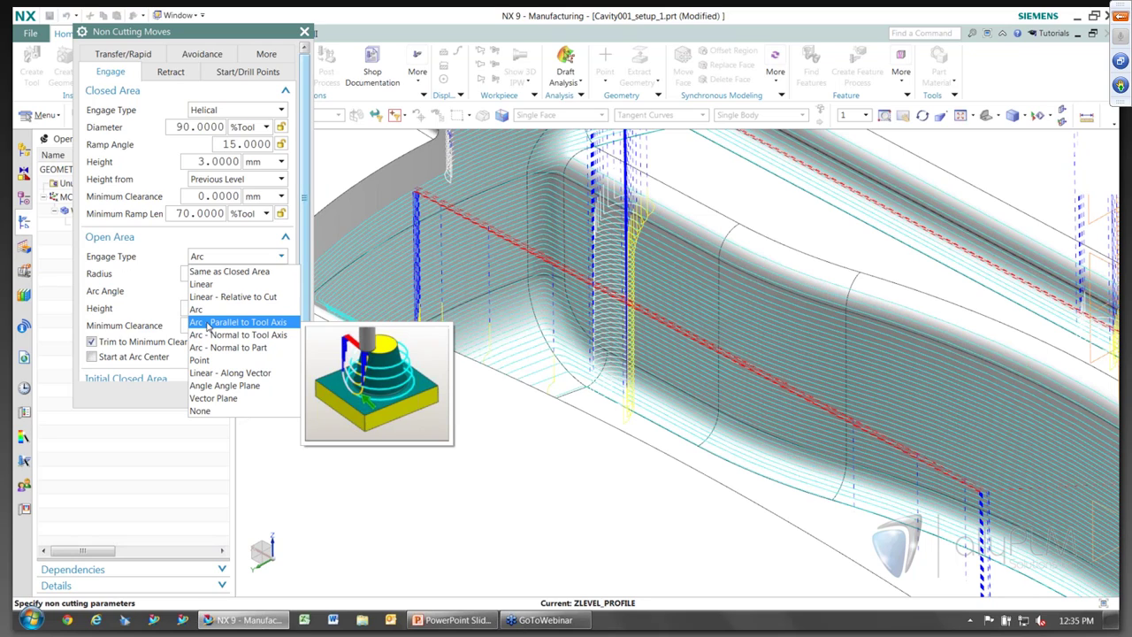
mouse_move(206, 344)
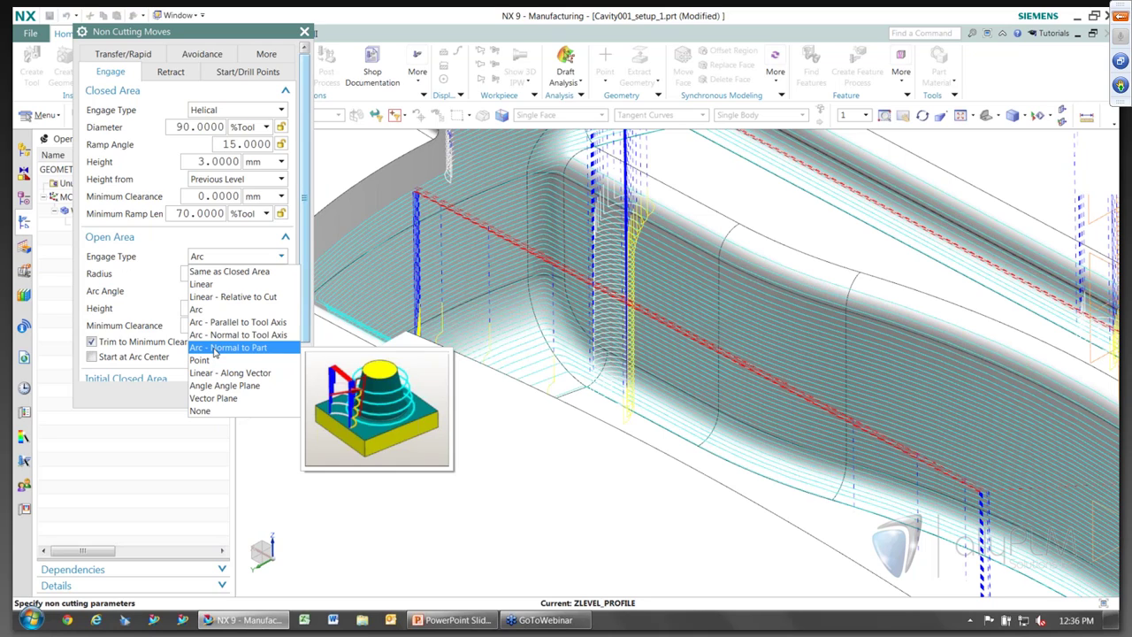
left_click(214, 349)
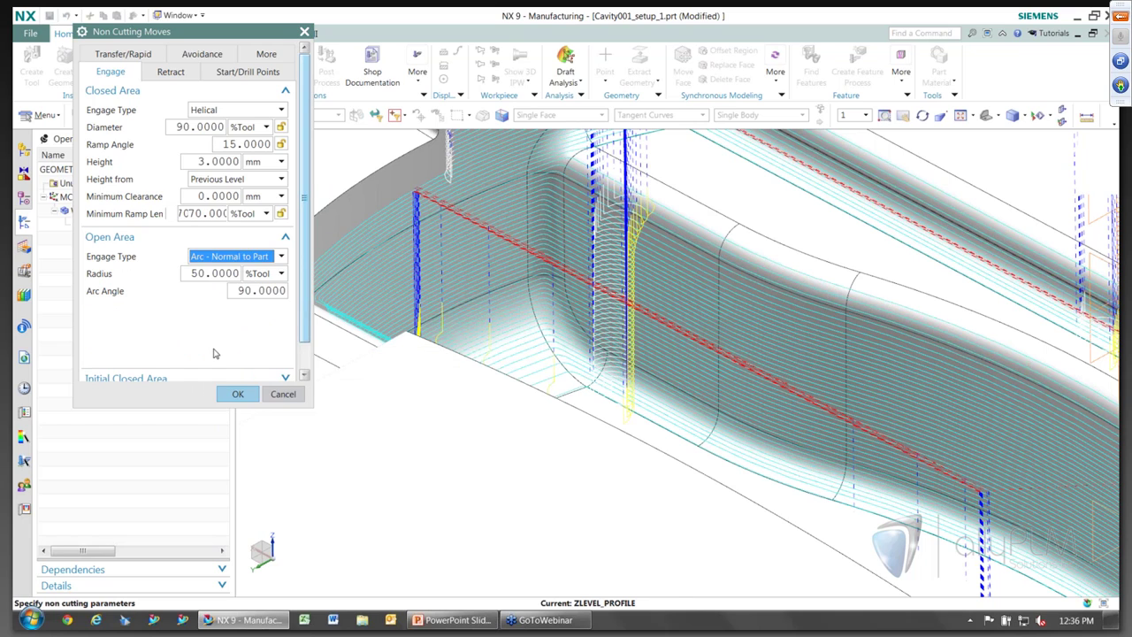
left_click(225, 395)
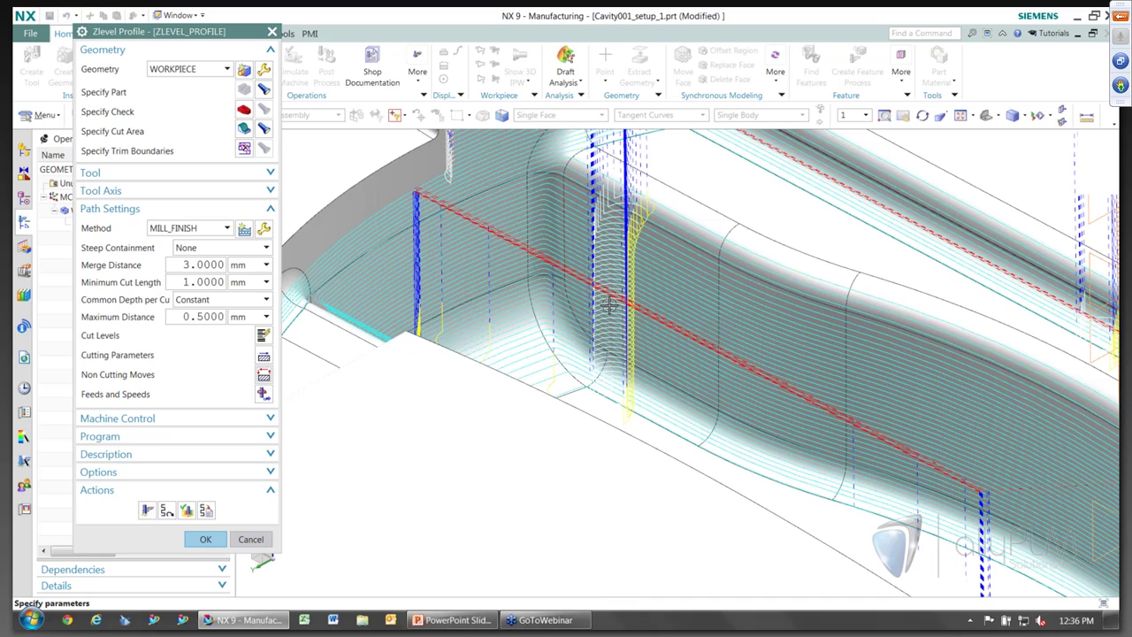
scroll(610, 305, "up", 3)
left_click(147, 511)
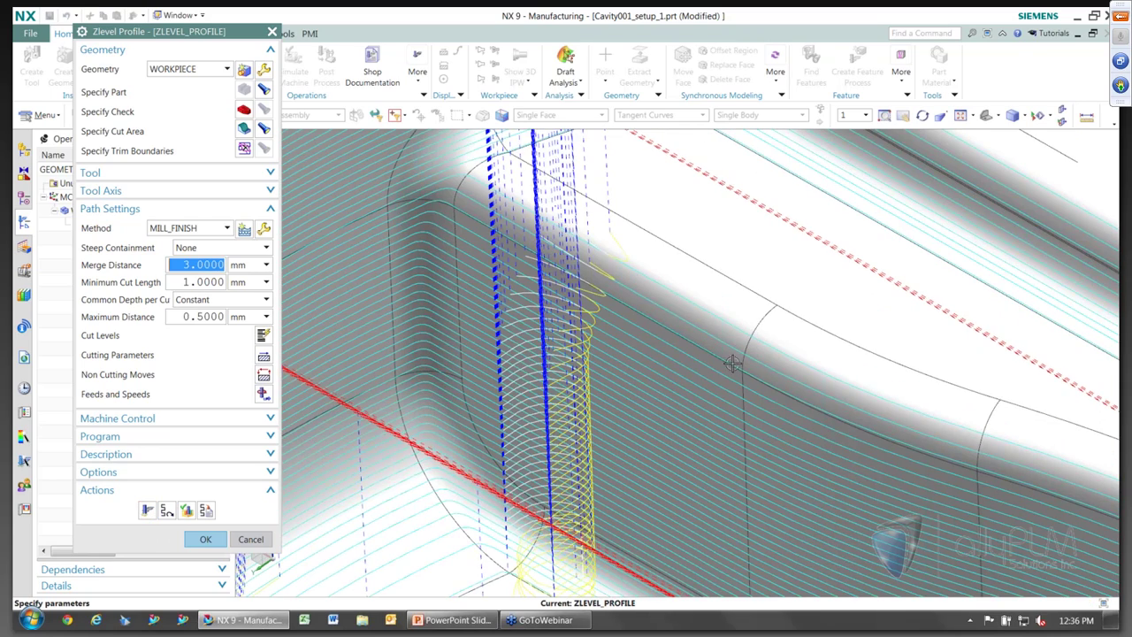
Examine the engage and retract arcs along the cavity's curved wall and corner blend
scroll(682, 391, "up", 2)
mouse_move(683, 391)
middle_mouse_down()
mouse_move(721, 381)
mouse_move(712, 265)
mouse_move(600, 431)
middle_mouse_up()
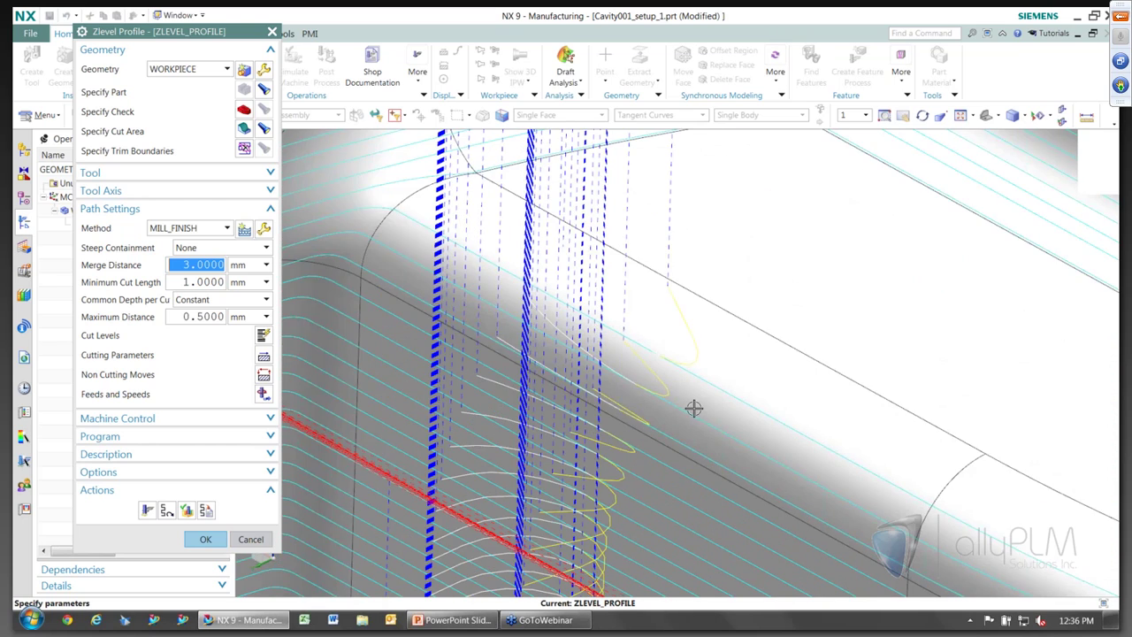
mouse_move(694, 408)
middle_mouse_down()
mouse_move(709, 252)
mouse_move(688, 287)
middle_mouse_up()
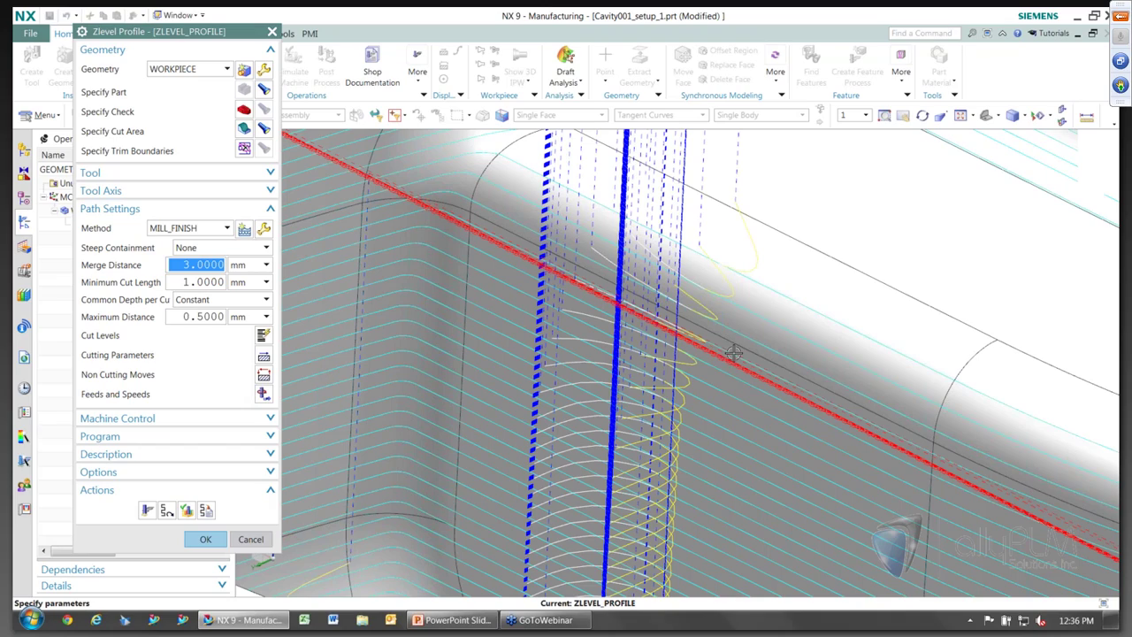
middle_click_drag(732, 355, 508, 451)
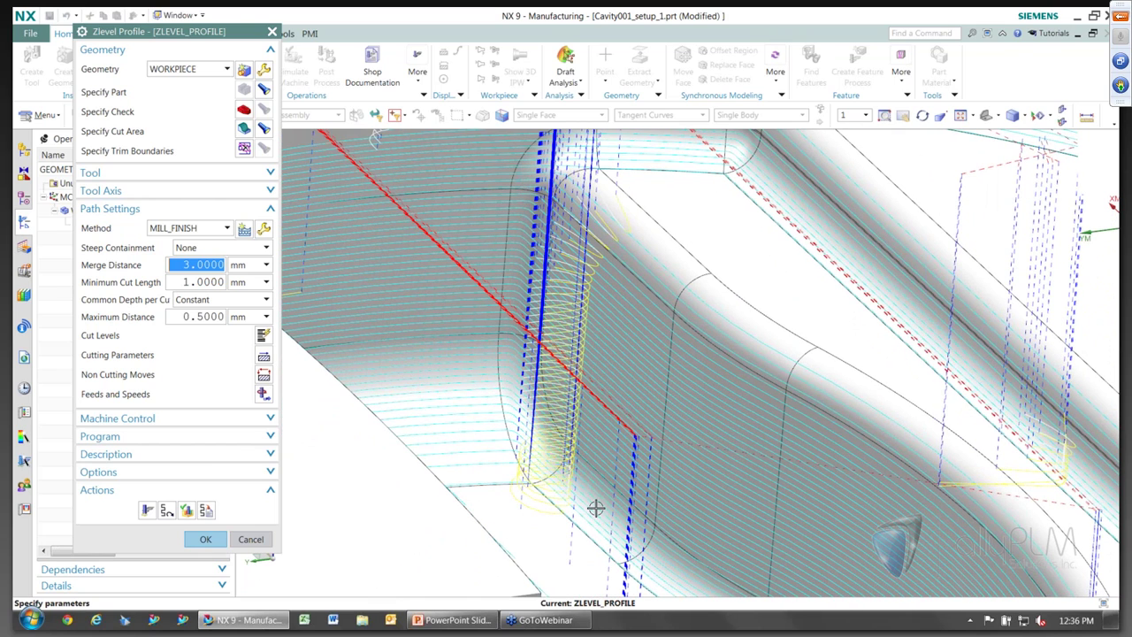
middle_click_drag(596, 505, 549, 468)
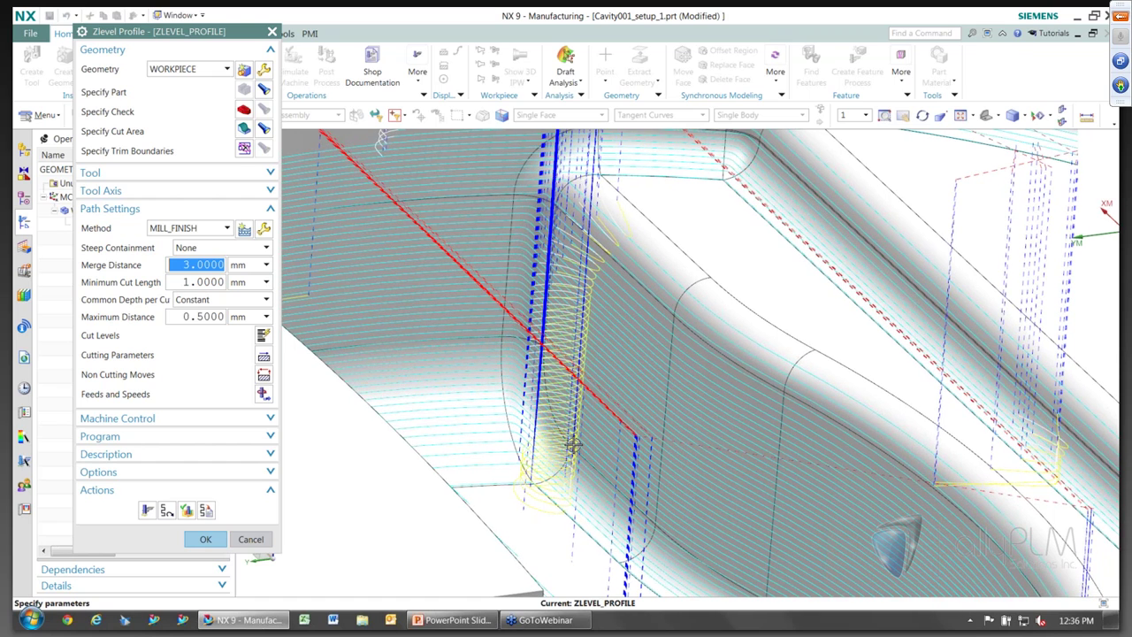
scroll(594, 435, "up", 1)
scroll(568, 223, "up", 1)
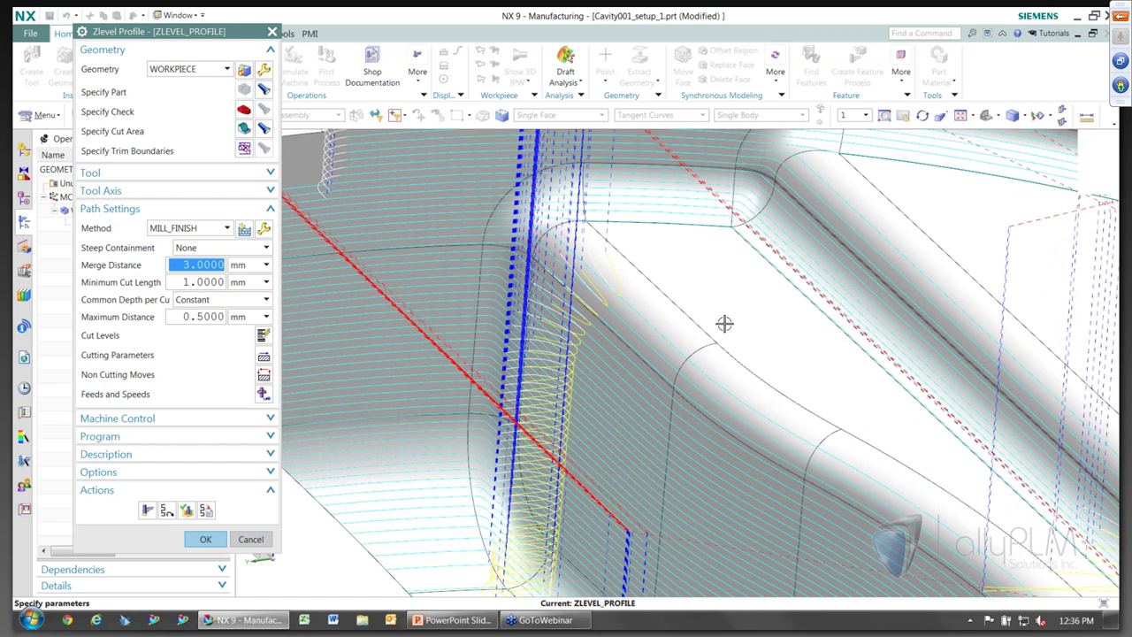
Inspect the arc engages in the cavity corner and accept the Zlevel Profile operation
scroll(724, 323, "down", 4)
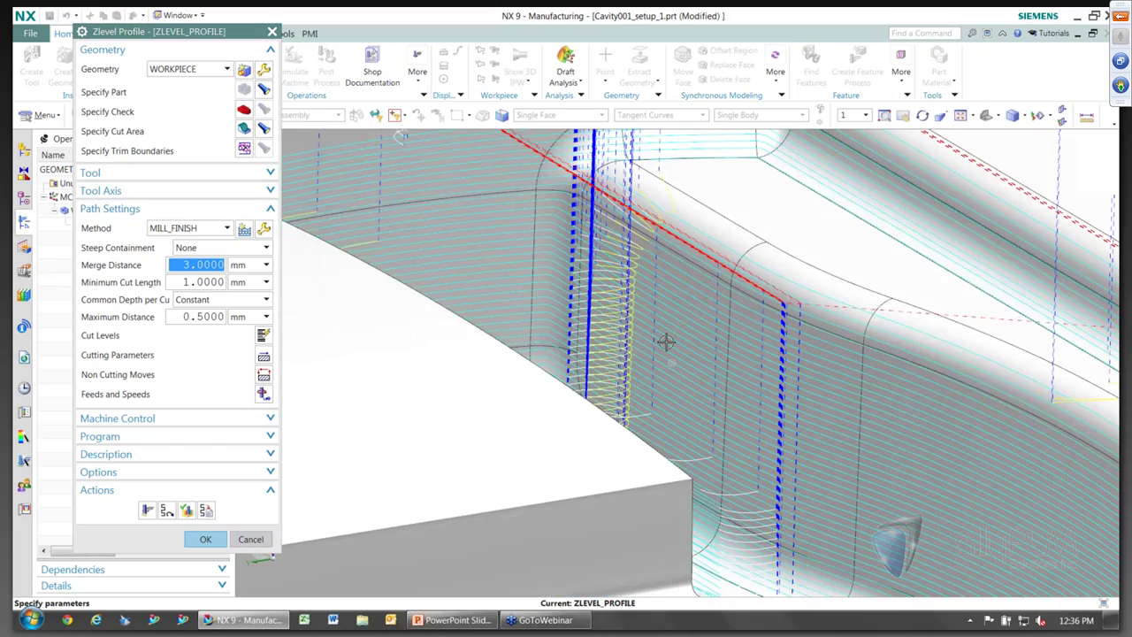
scroll(668, 340, "up", 4)
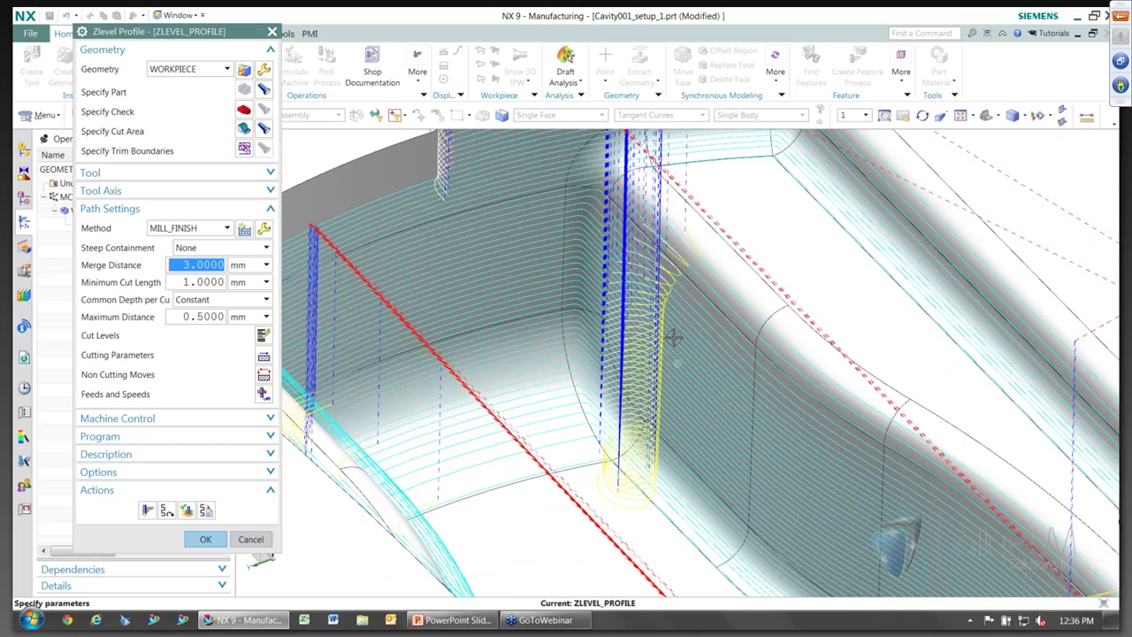
middle_click_drag(686, 314, 693, 344)
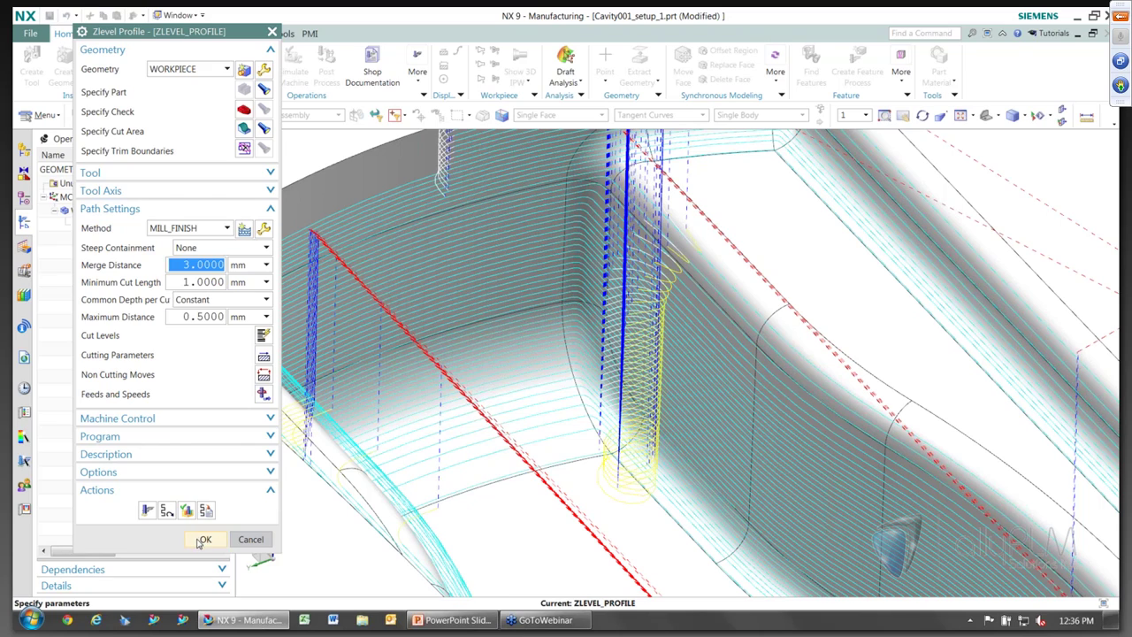
left_click(202, 539)
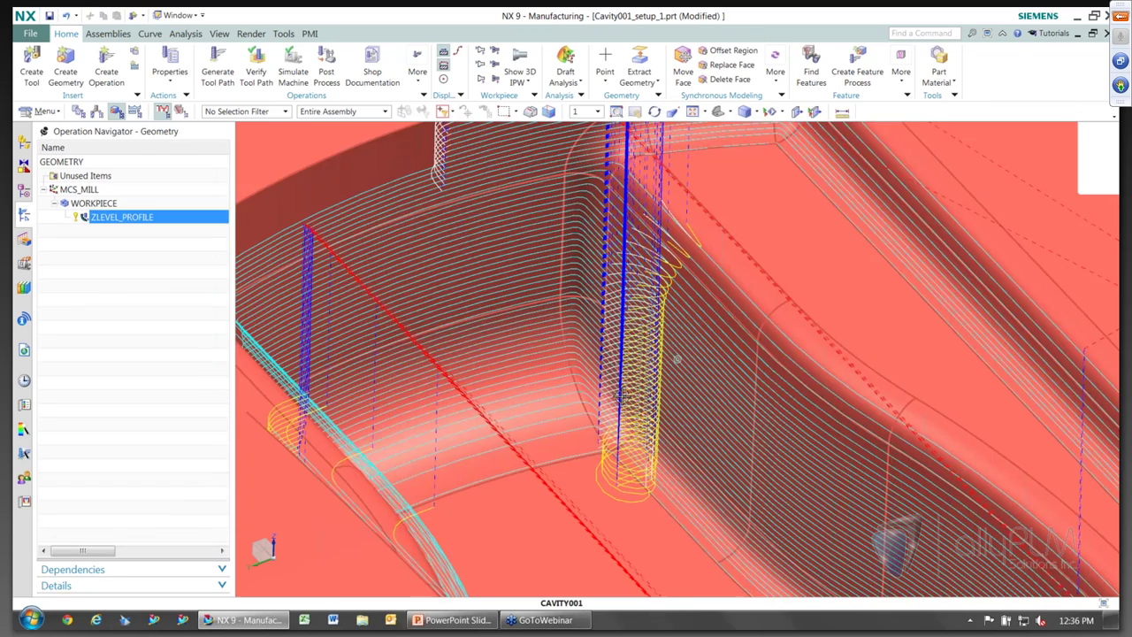
scroll(676, 359, "down", 4)
middle_click_drag(736, 411, 1056, 245)
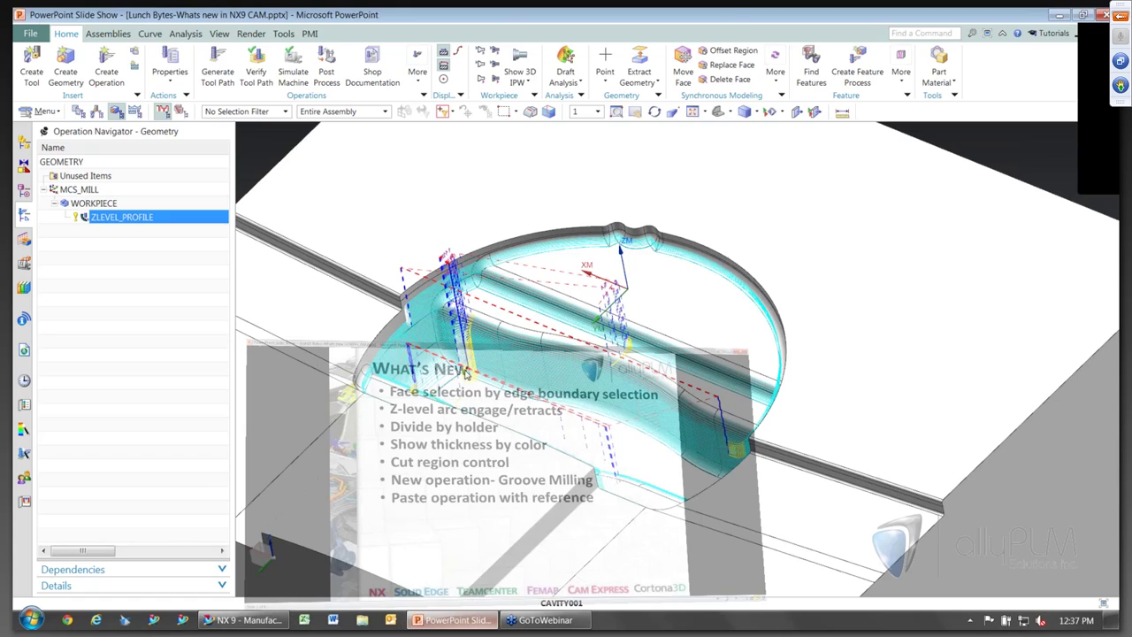
Switch to the PowerPoint slide show, advance to the Divide by Holder slide, and return to NX
key("Right")
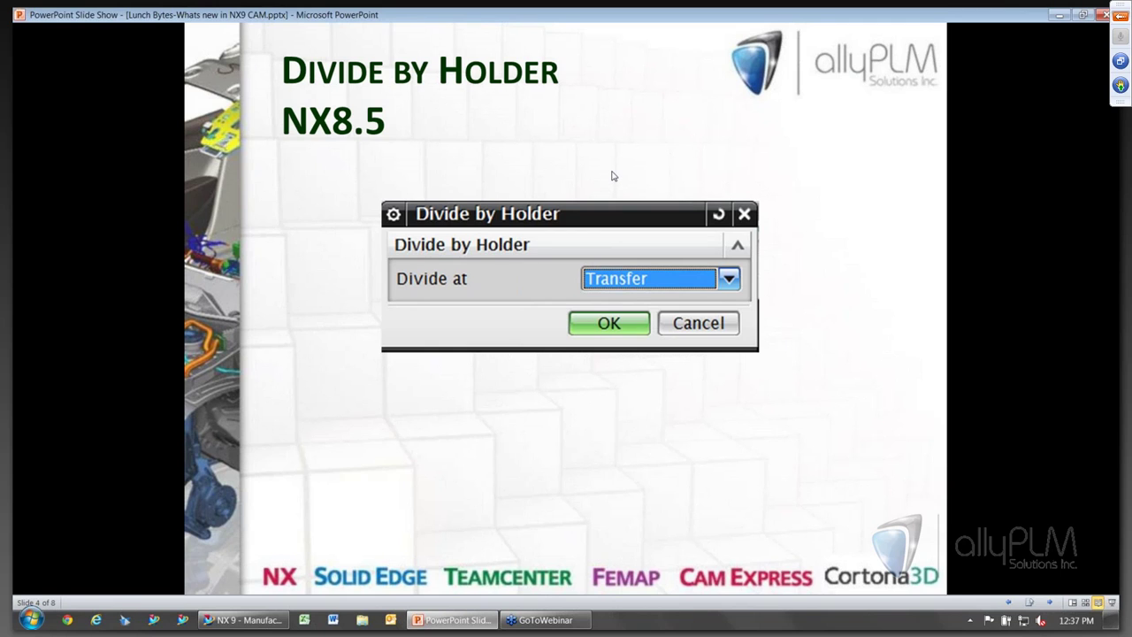
left_click(1062, 14)
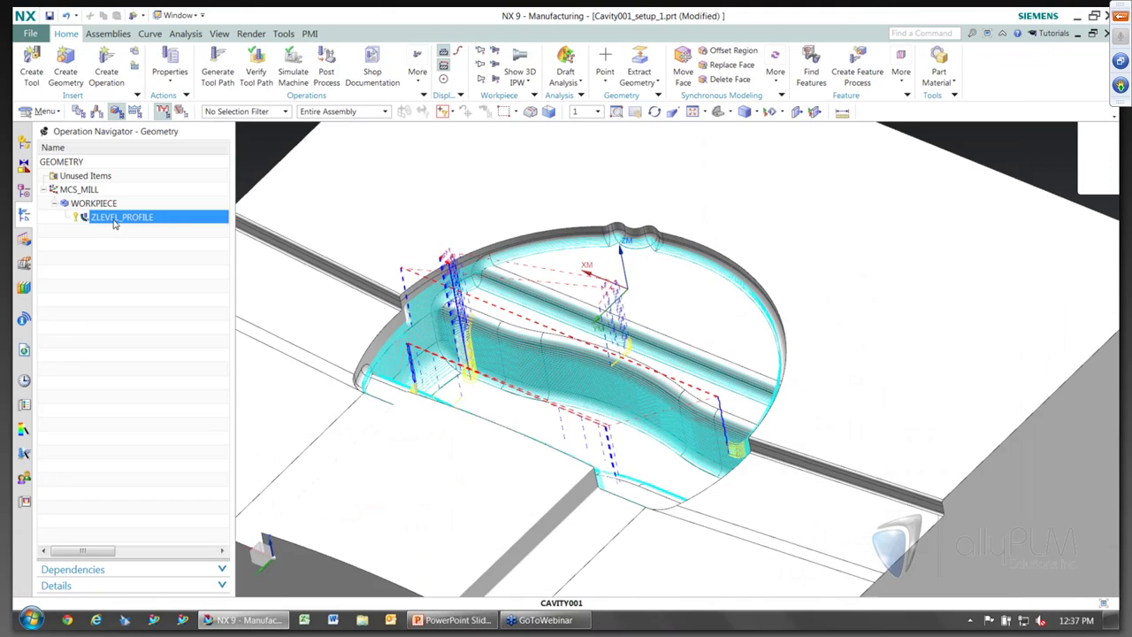
Start Divide by Holder on the ZLEVEL_PROFILE tool path and add LONG_4_BALL_MILL and MED_4_BALL_MILL as the dividing tools
right_click(115, 217)
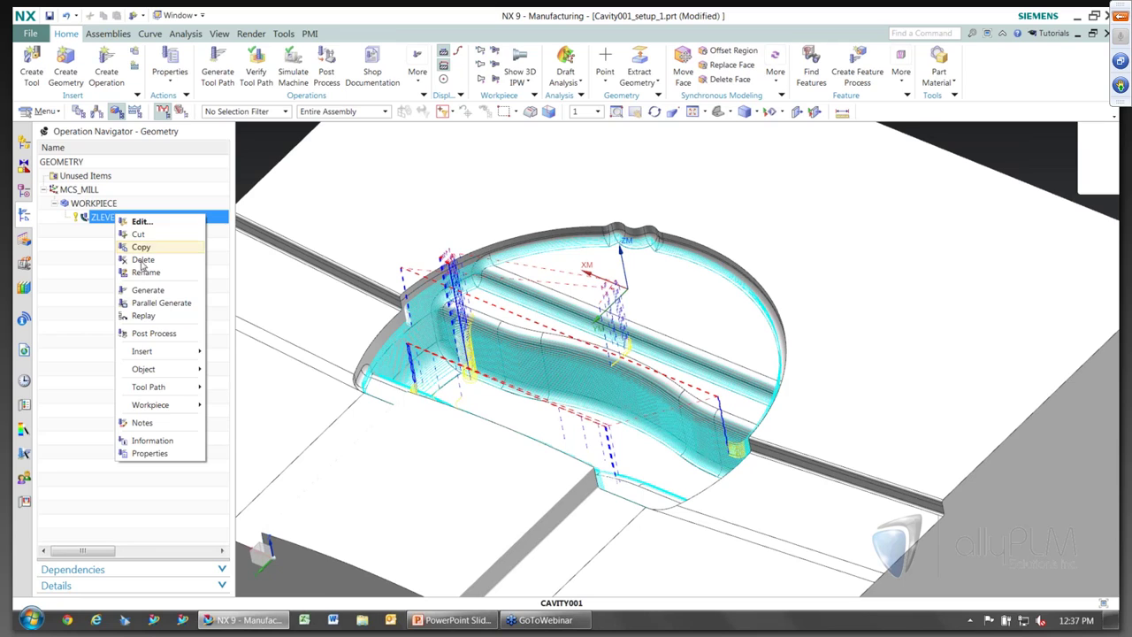
mouse_move(171, 394)
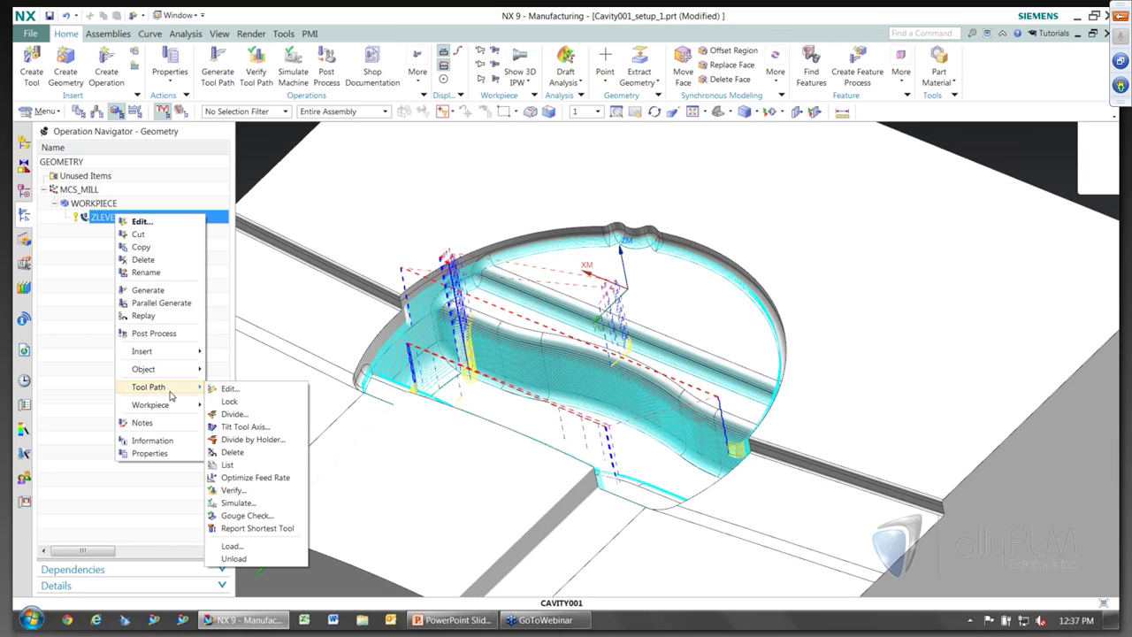
left_click(252, 440)
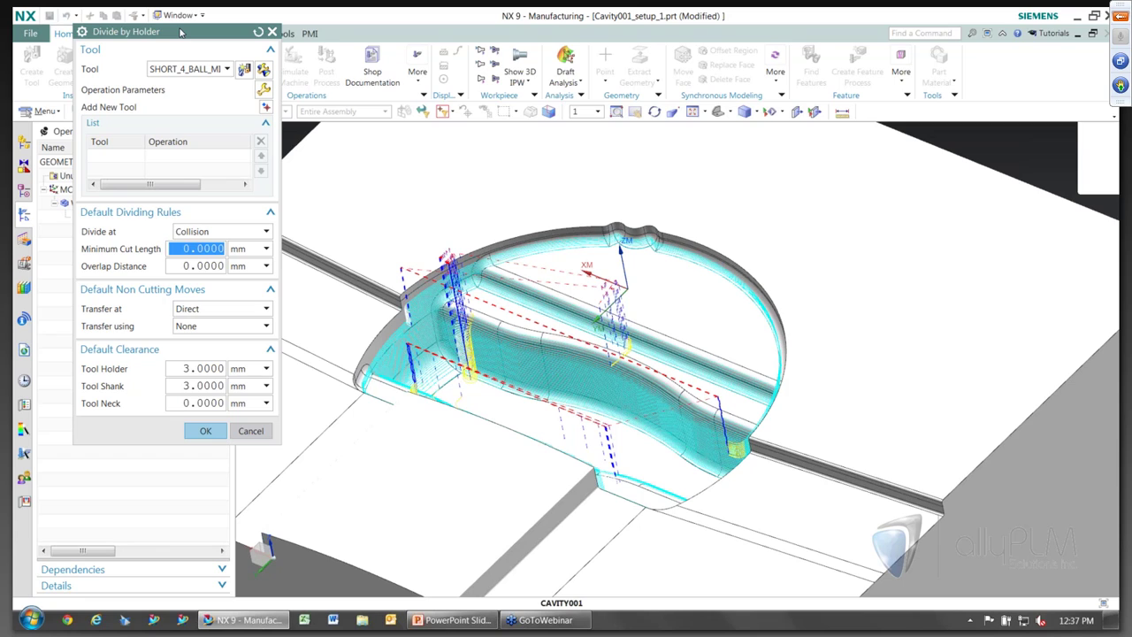
left_click(223, 69)
left_click(189, 98)
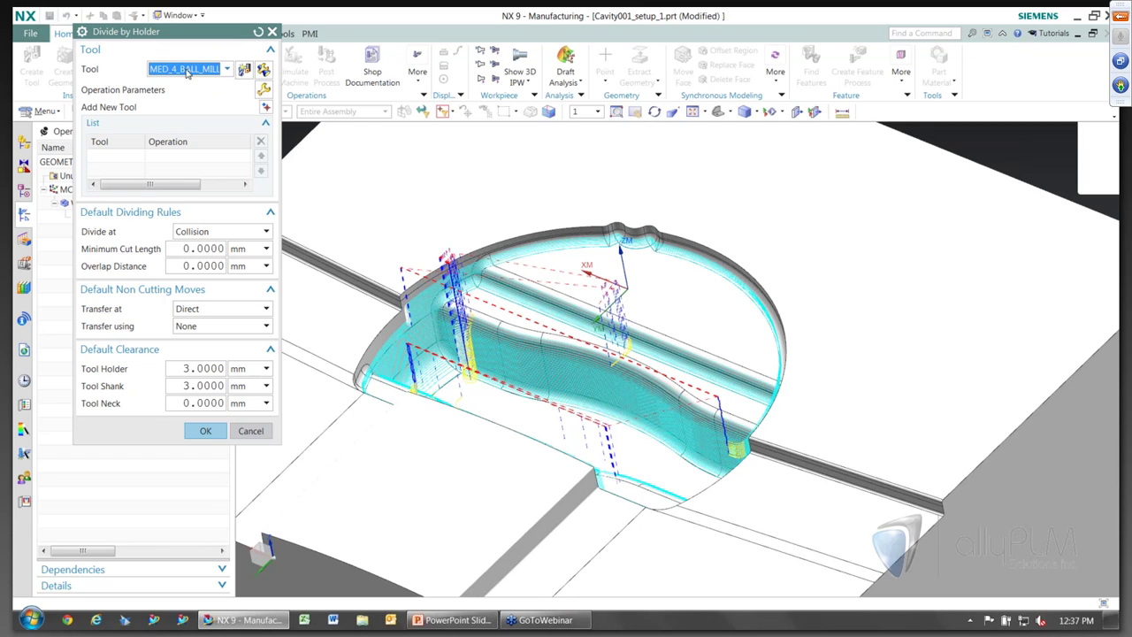
left_click(267, 106)
left_click(201, 71)
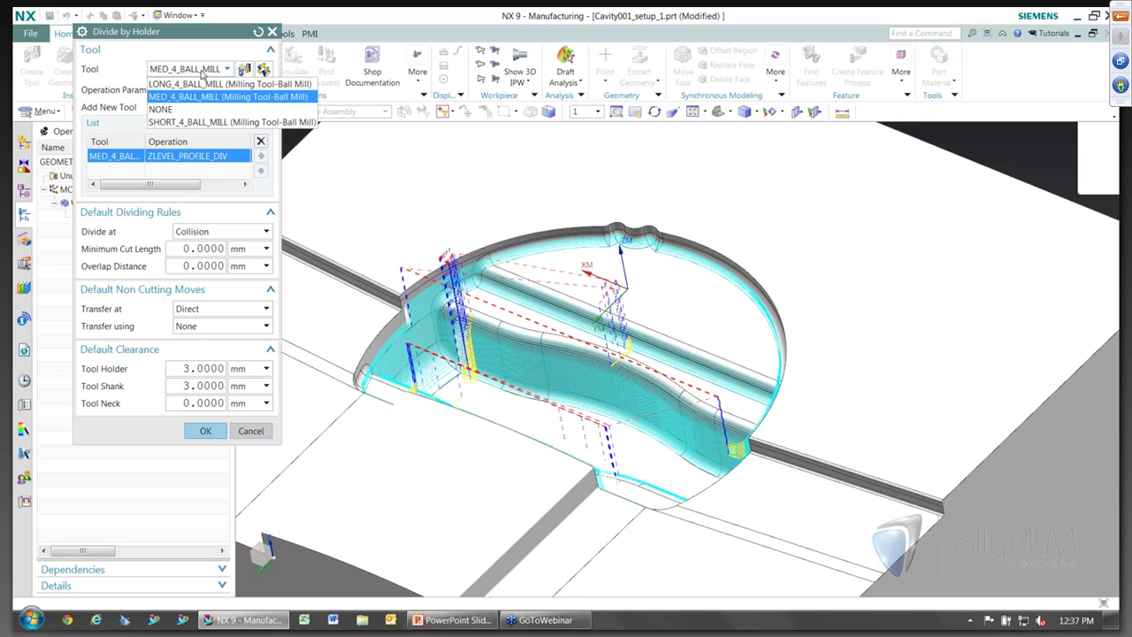
left_click(189, 84)
left_click(266, 107)
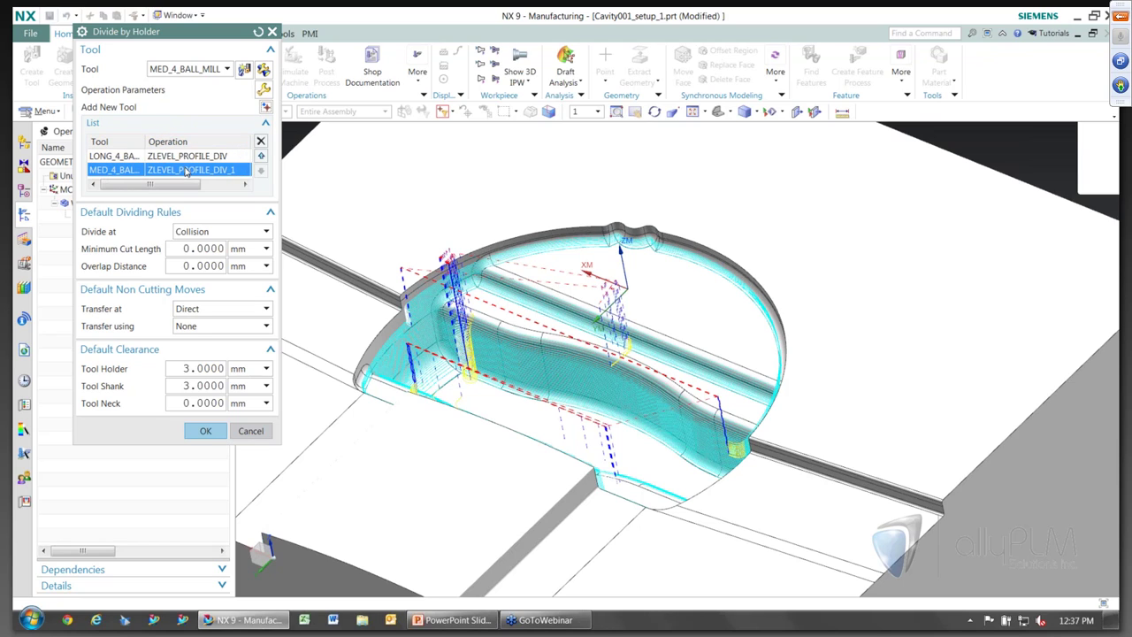
Divide the tool path at Transfer with 1 mm tool holder and tool shank clearances
left_click(223, 231)
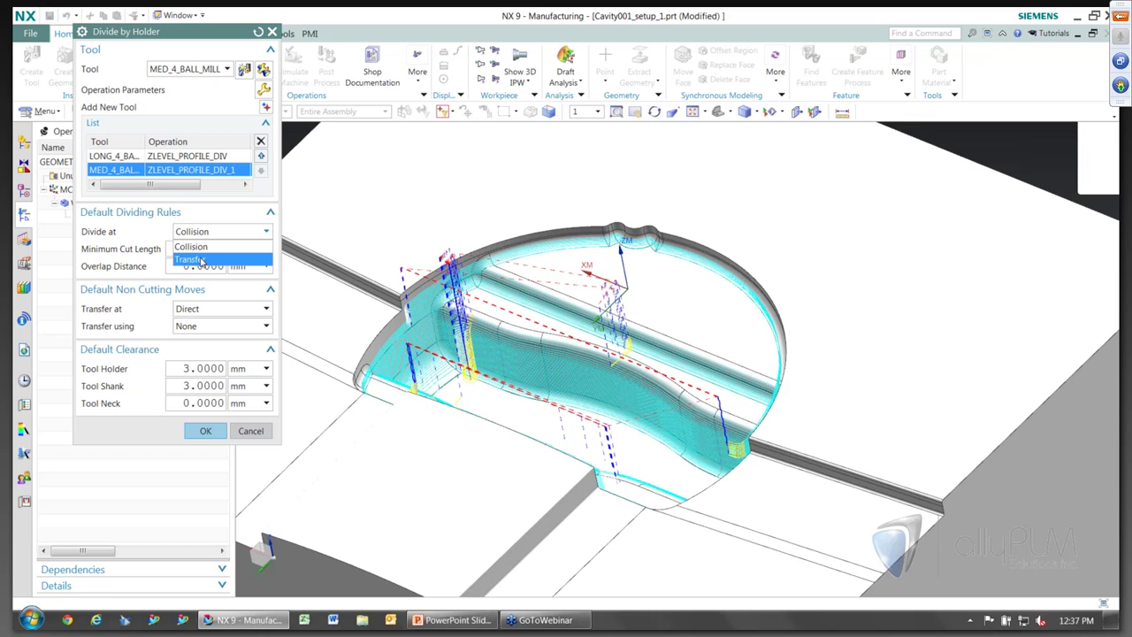
left_click(202, 260)
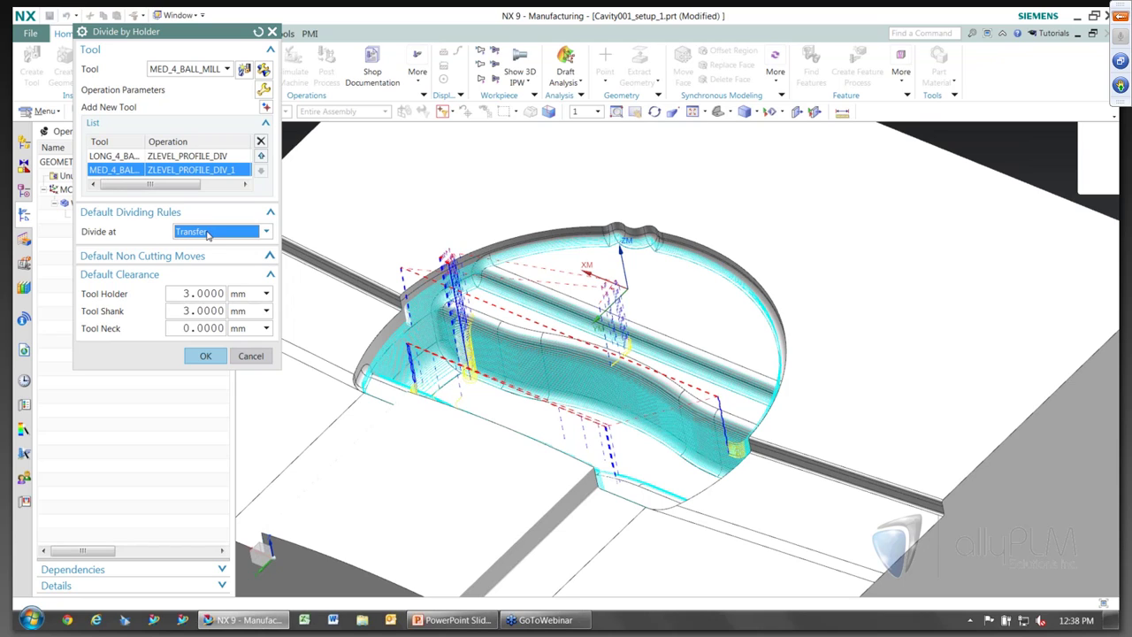
left_click(205, 294)
double_click(205, 294)
type("1")
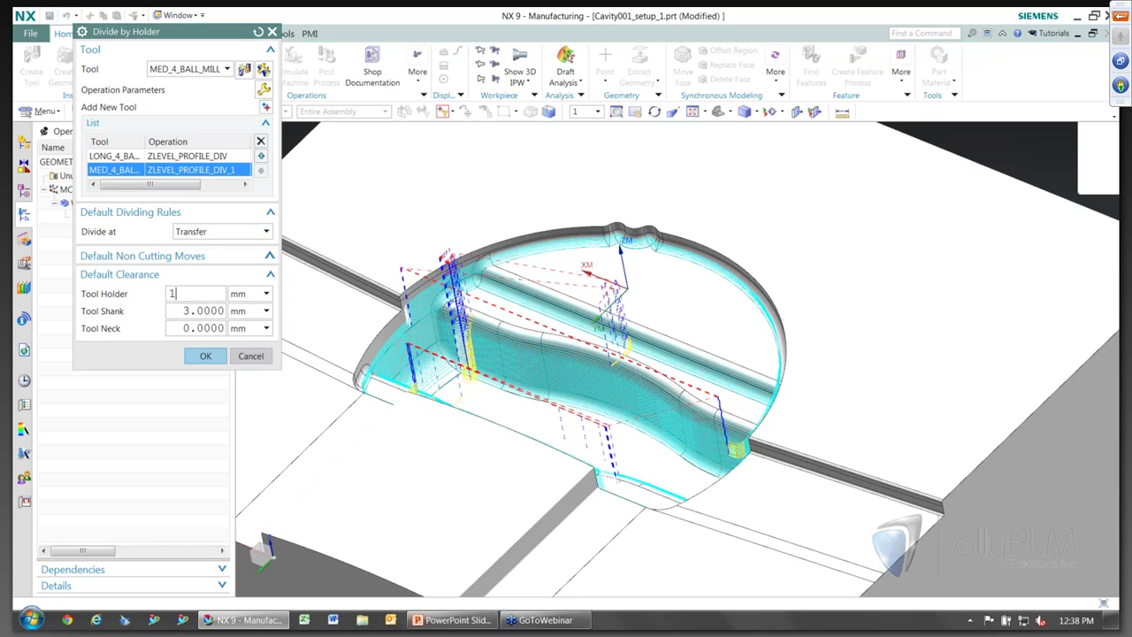
left_click(191, 313)
double_click(191, 312)
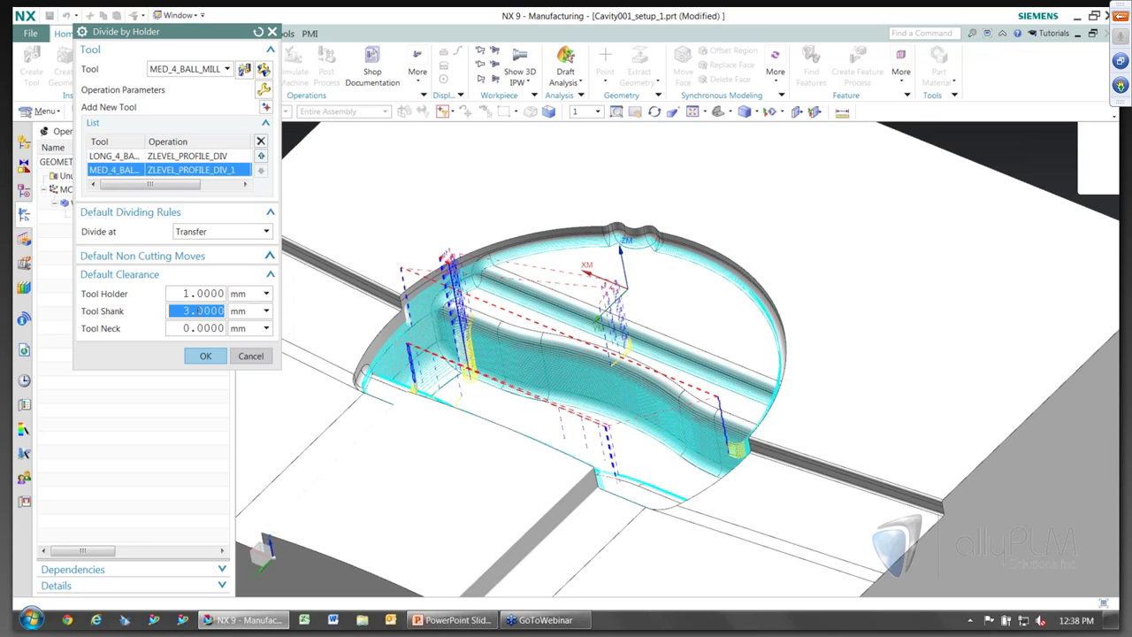
type("1")
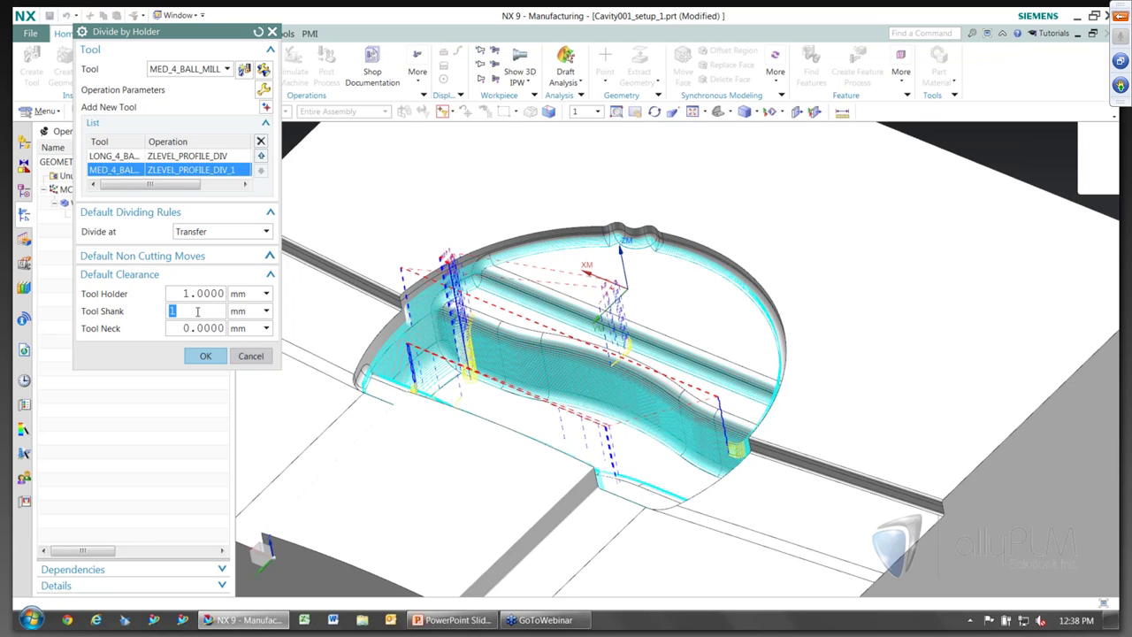
left_click(206, 356)
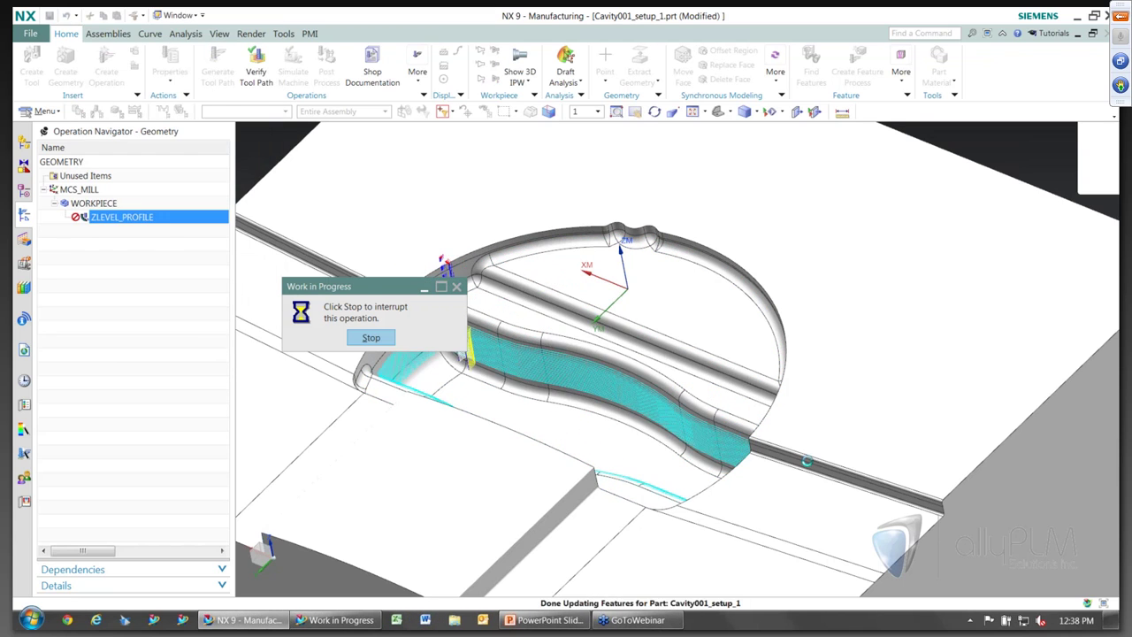
Display the remaining ZLEVEL_PROFILE tool path and examine which cavity levels it covers
scroll(753, 448, "up", 2)
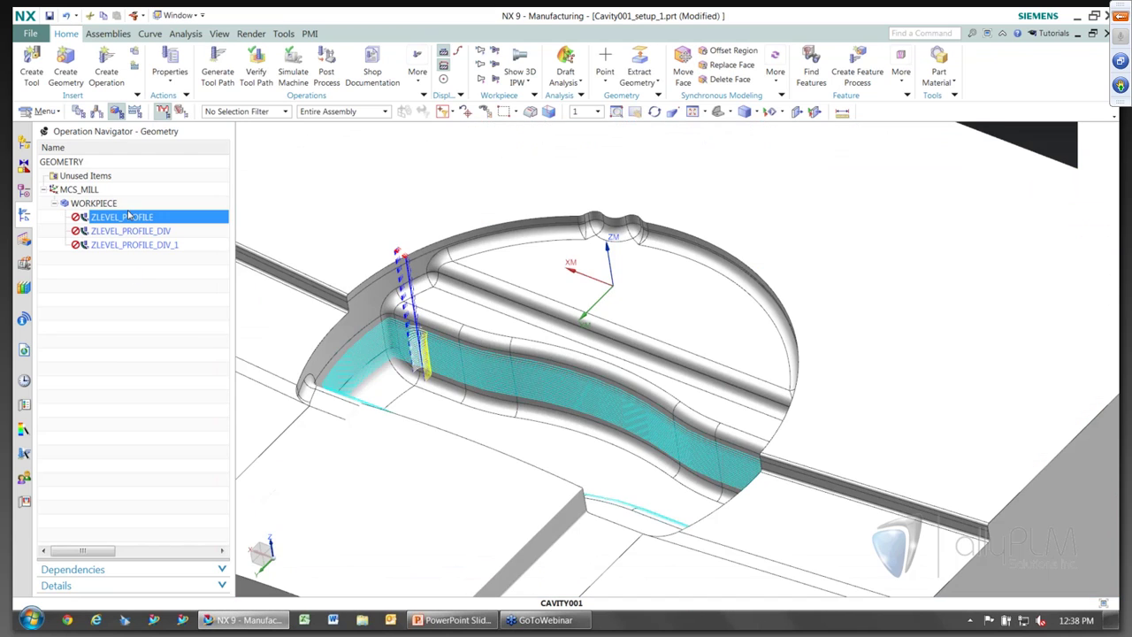
left_click(130, 217)
left_click(118, 213, "ctrl")
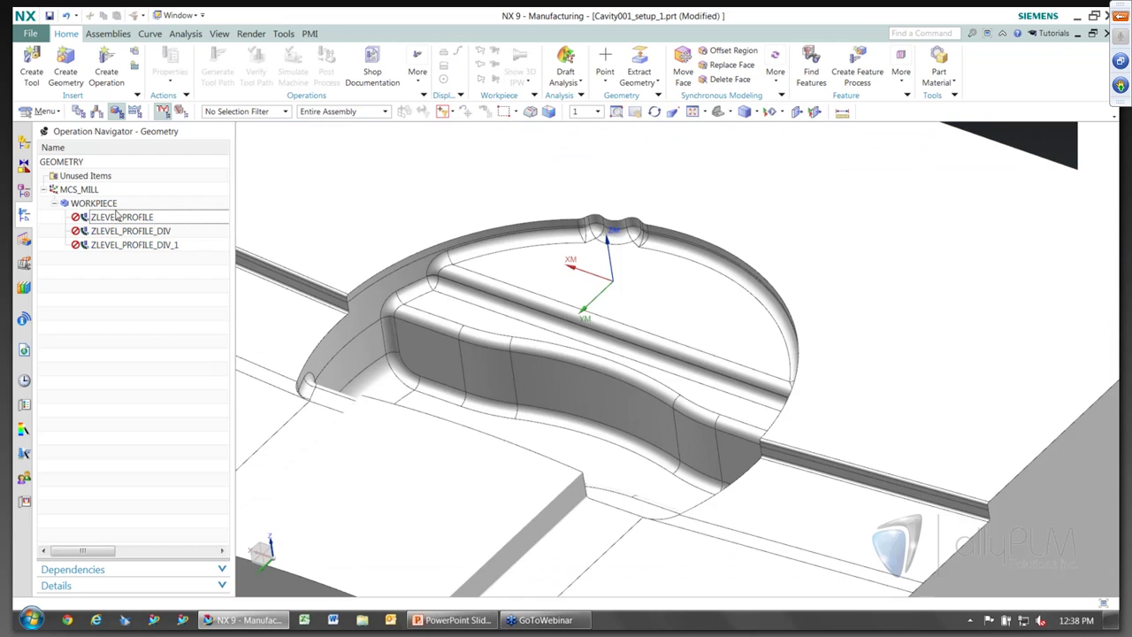
left_click(116, 218)
scroll(786, 448, "up", 5)
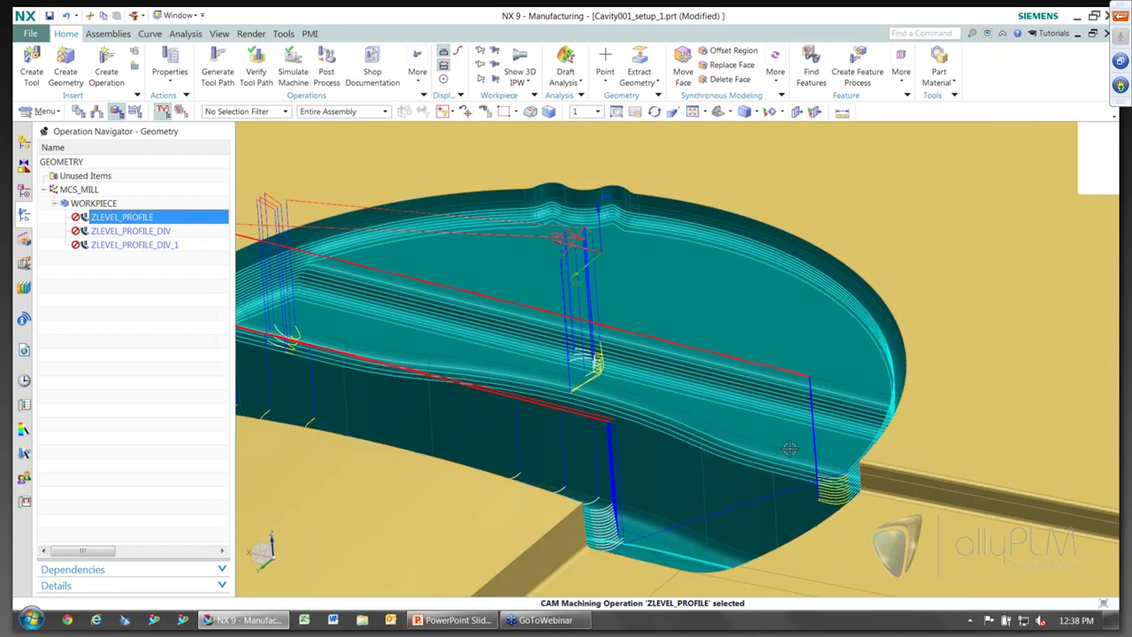
middle_click_drag(790, 448, 528, 174)
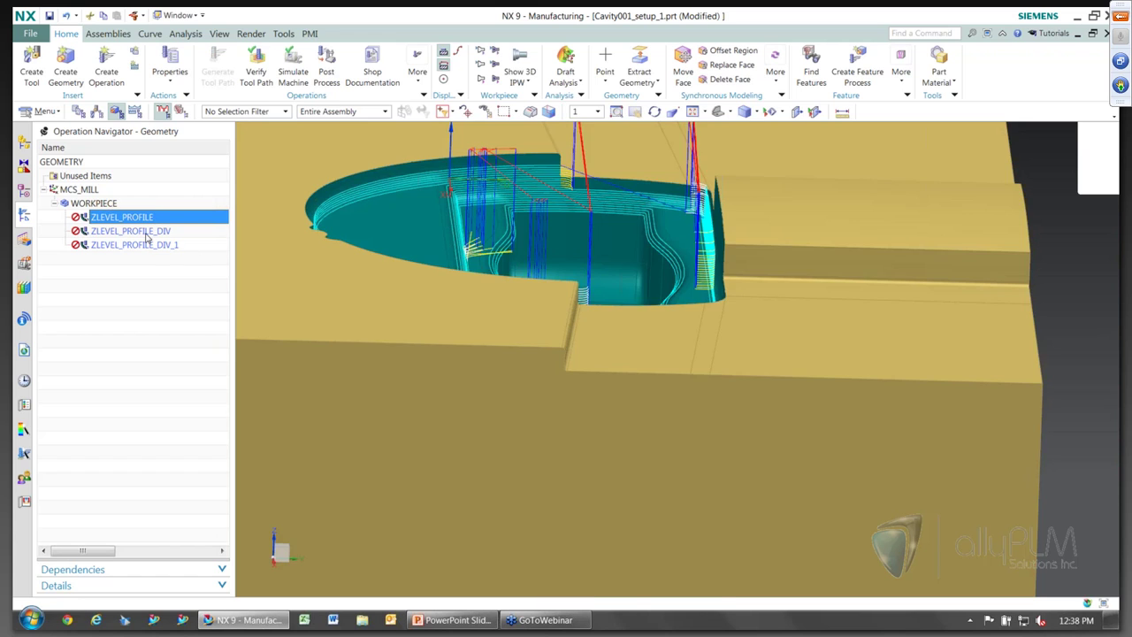
Display the ZLEVEL_PROFILE_DIV and ZLEVEL_PROFILE_DIV_1 tool paths in turn and examine the wall depths each one covers
left_click(144, 233)
middle_click_drag(632, 310, 550, 177)
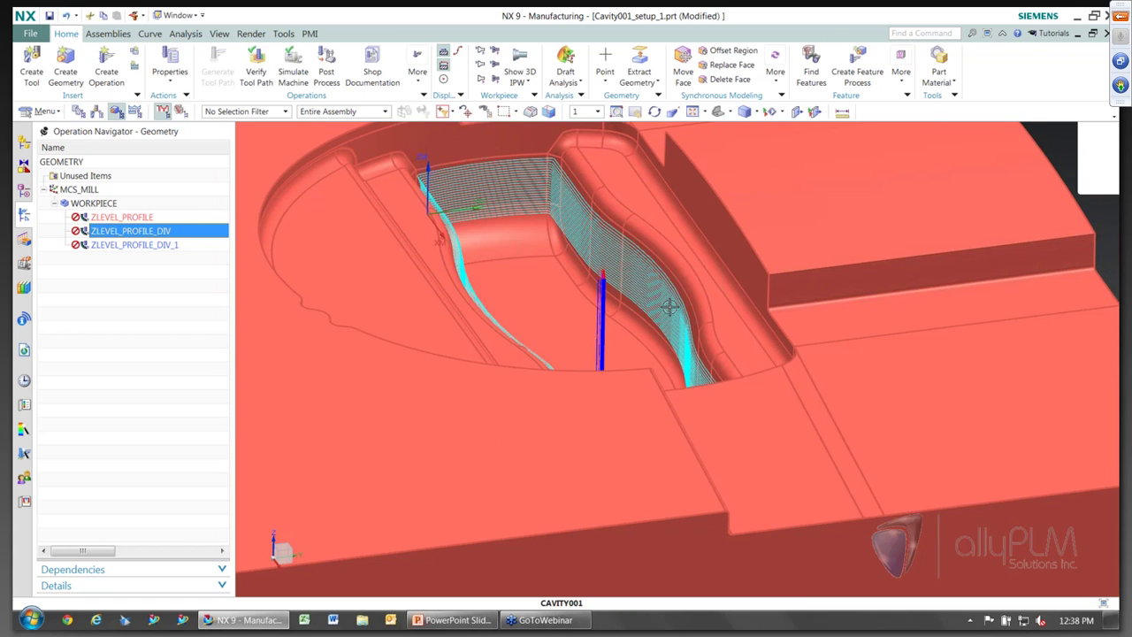
middle_click_drag(669, 309, 569, 249)
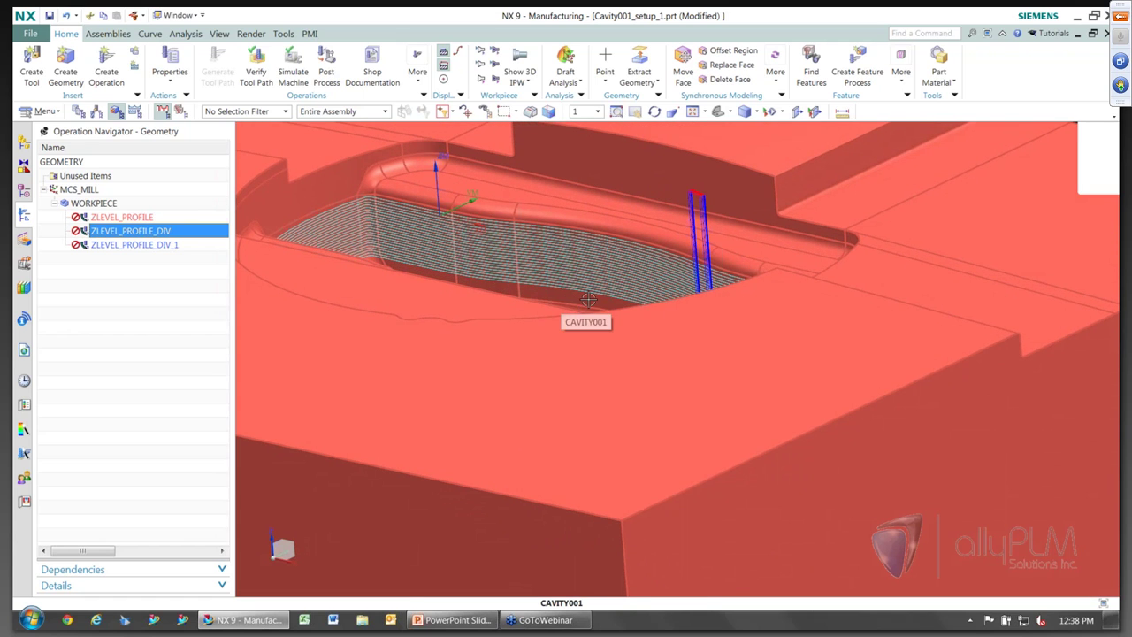
mouse_move(580, 305)
middle_mouse_down()
mouse_move(570, 351)
mouse_move(534, 337)
mouse_move(483, 347)
middle_mouse_up()
left_click(163, 247)
left_click(163, 249)
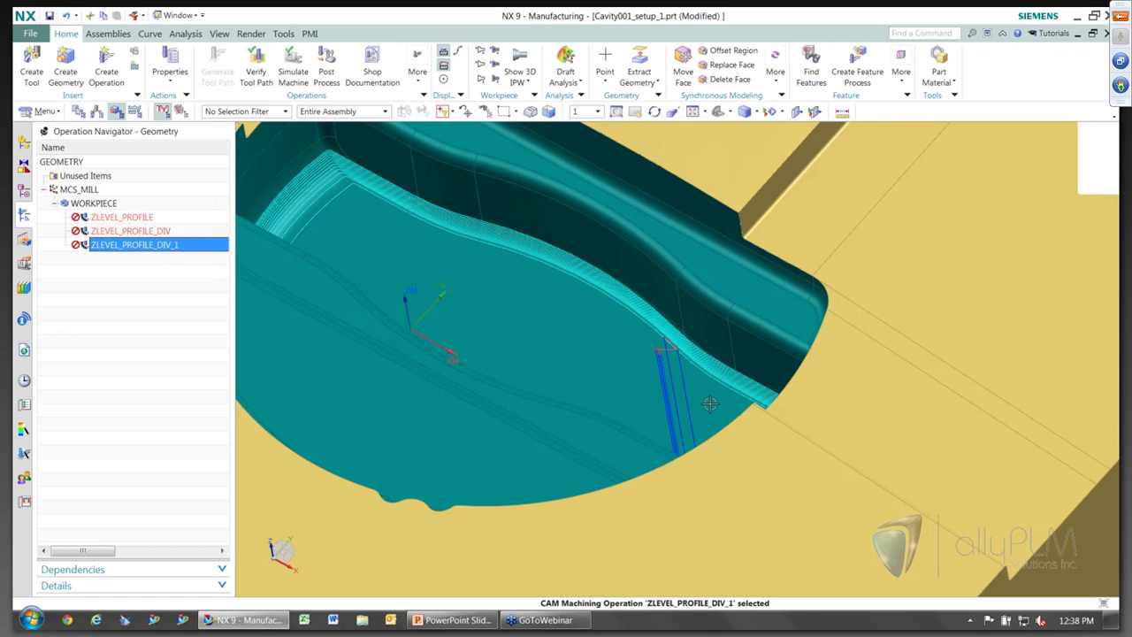
middle_click_drag(707, 404, 703, 340)
middle_click_drag(829, 307, 803, 301)
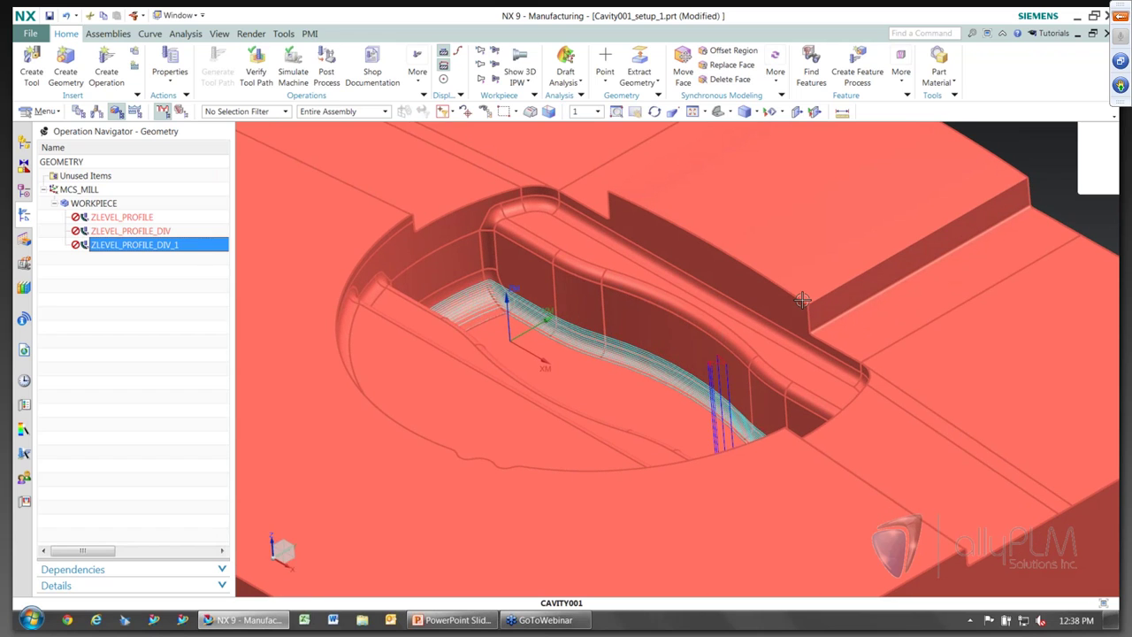
Close the cavity part and open 3D_contour_setup_1.prt from the Whats new in NX9 CAM folder
left_click(144, 328)
left_click(31, 34)
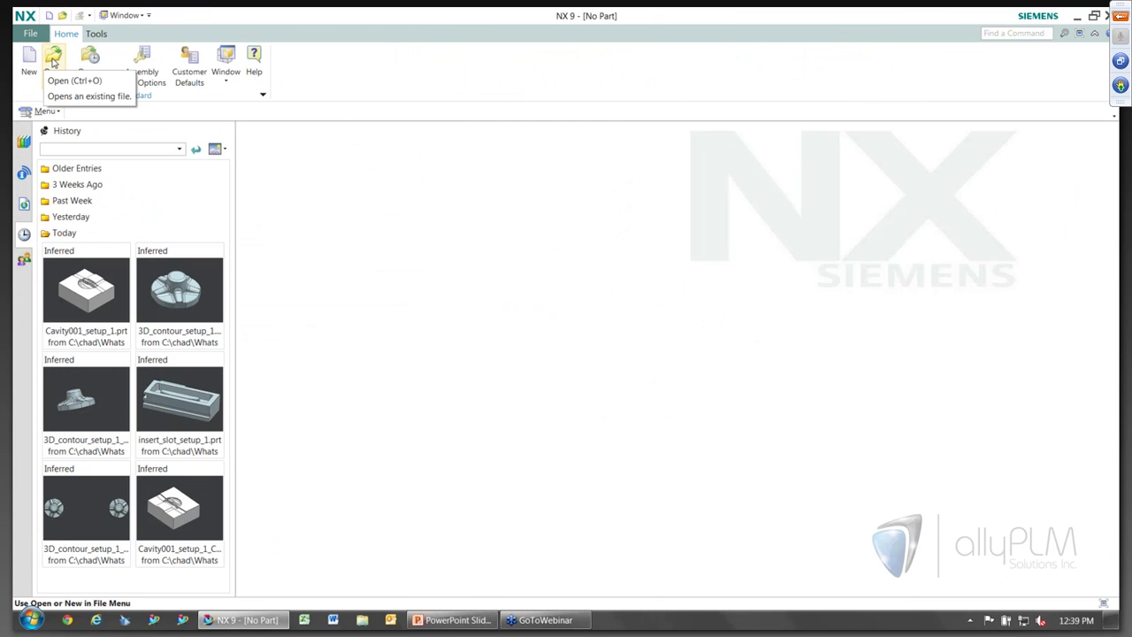
left_click(53, 58)
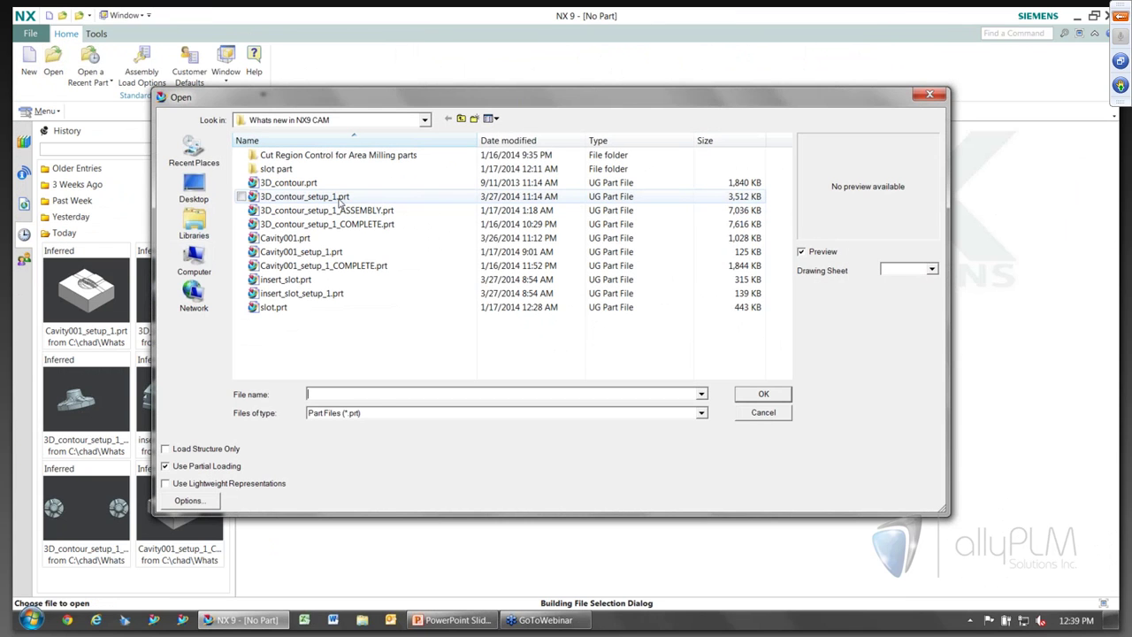
left_click(340, 199)
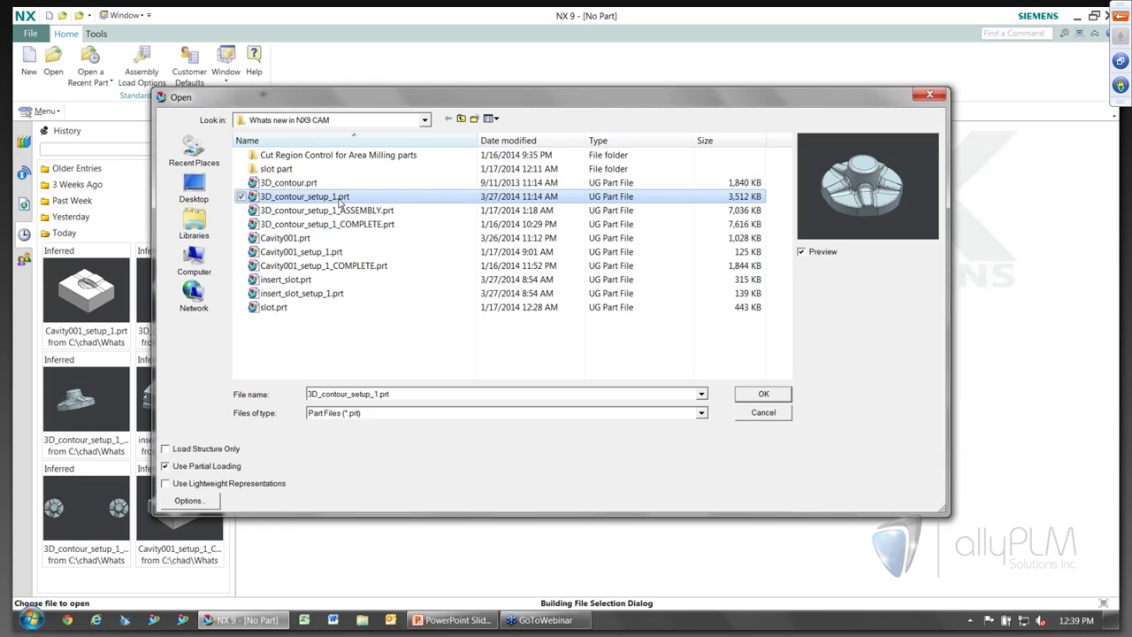
left_click(758, 392)
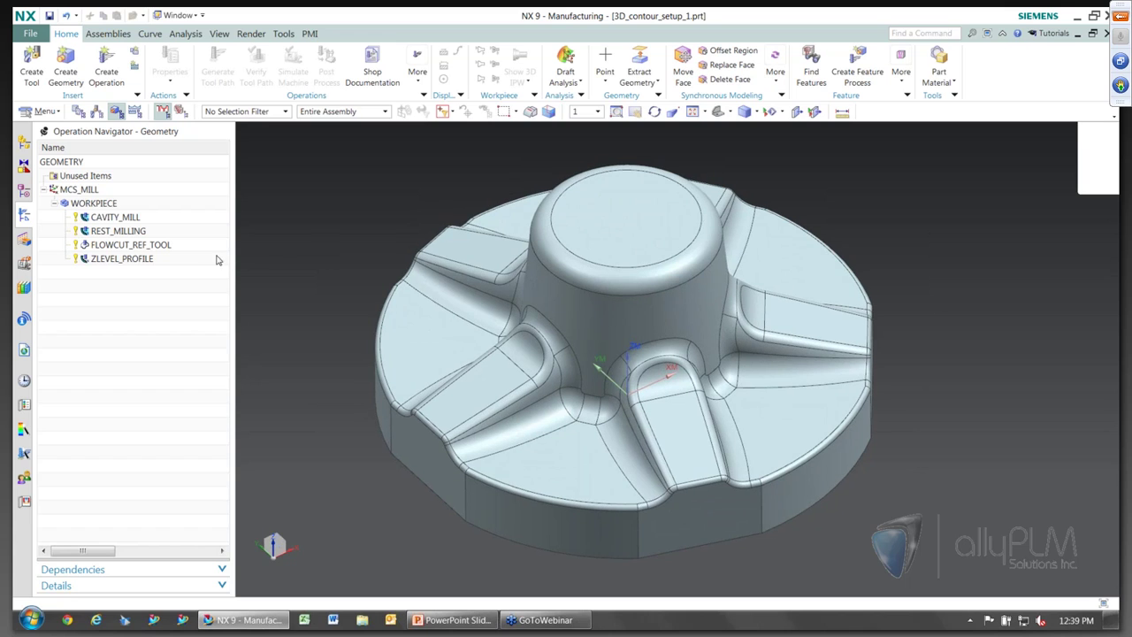
Review the tool paths of CAVITY_MILL, REST_MILLING, FLOWCUT_REF_TOOL and ZLEVEL_PROFILE on the contour part
left_click(113, 219)
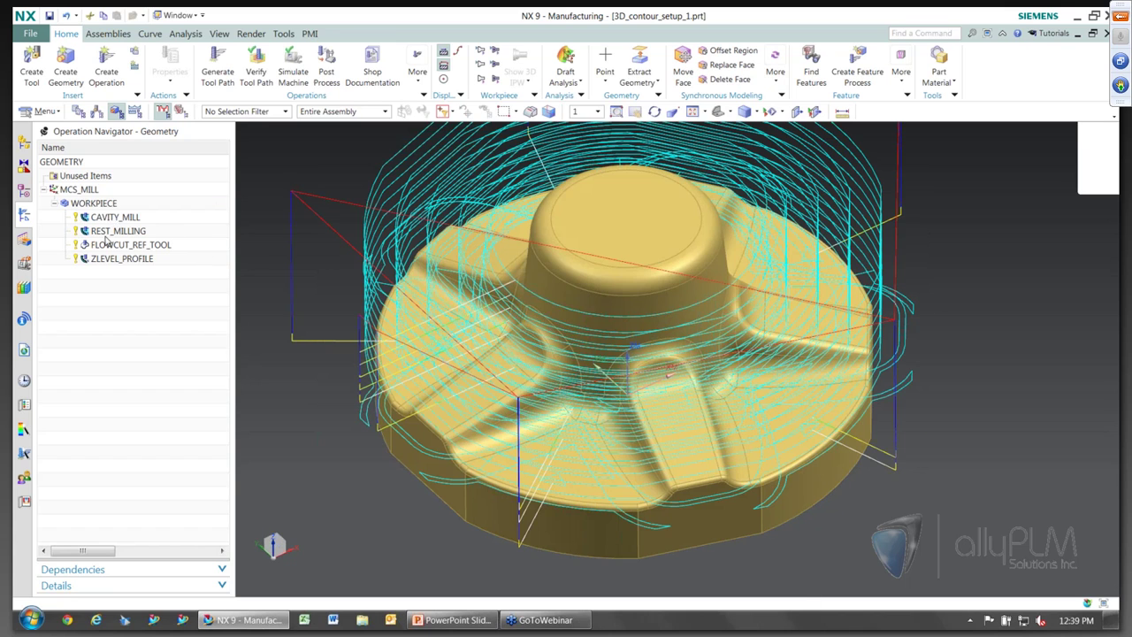
left_click(112, 232)
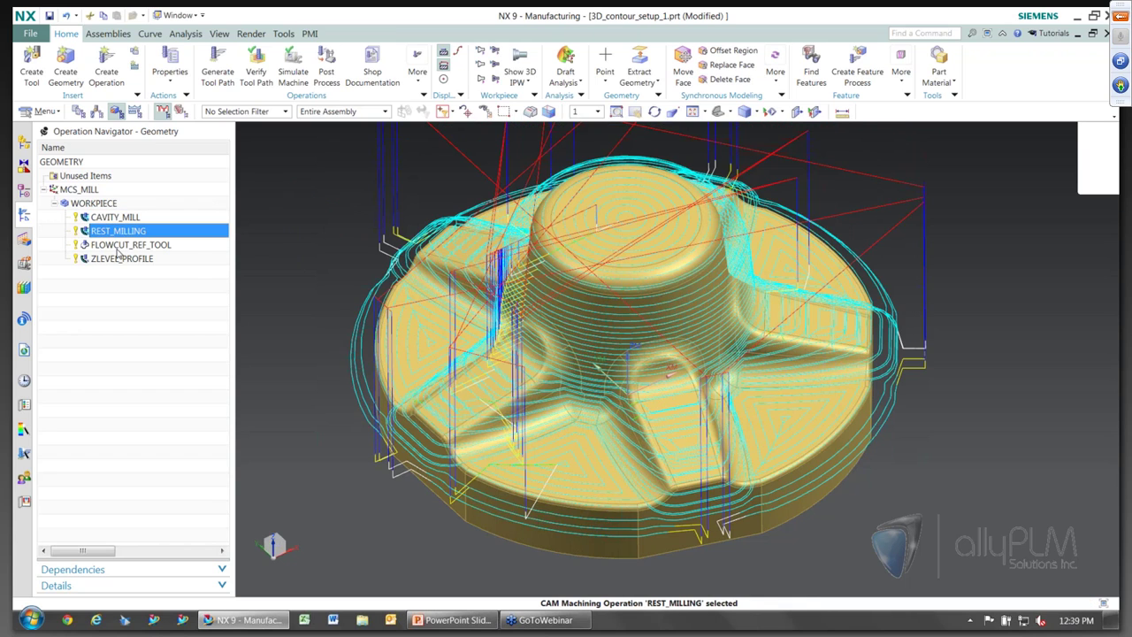
left_click(118, 247)
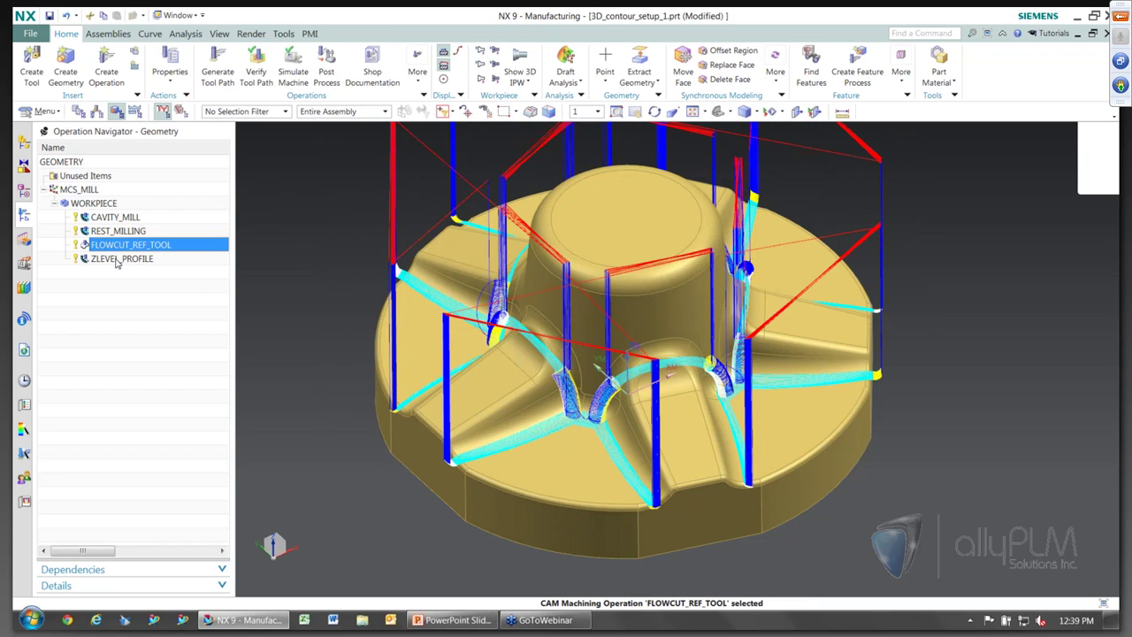
left_click(158, 258)
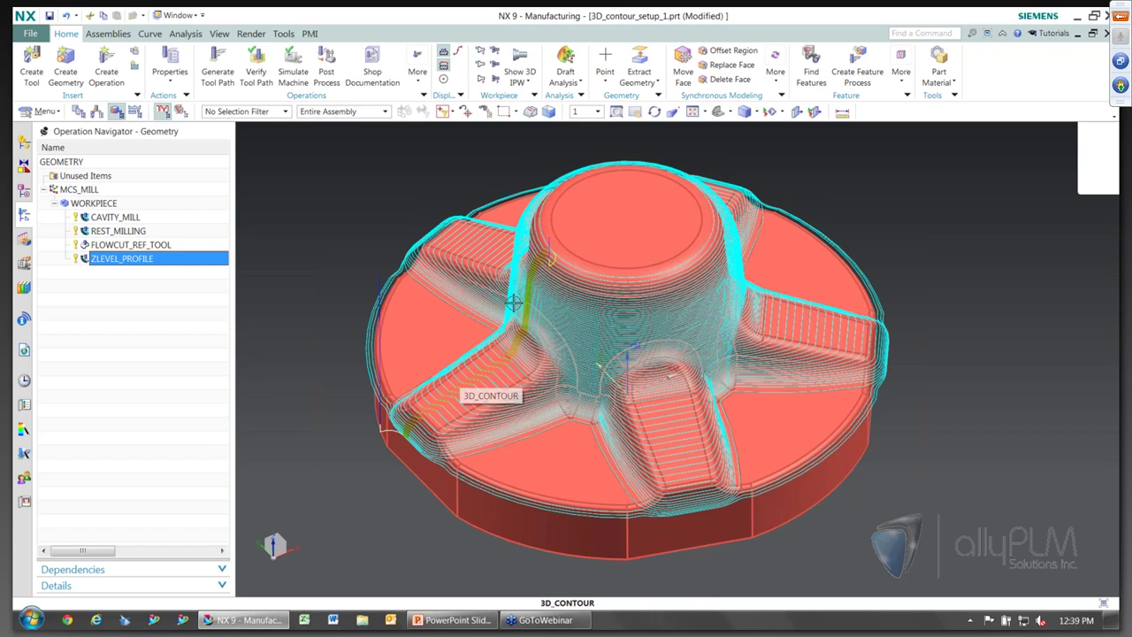
Verify the REST_MILLING tool path by running its 3D Dynamic material removal at animation speed 7
left_click(114, 217)
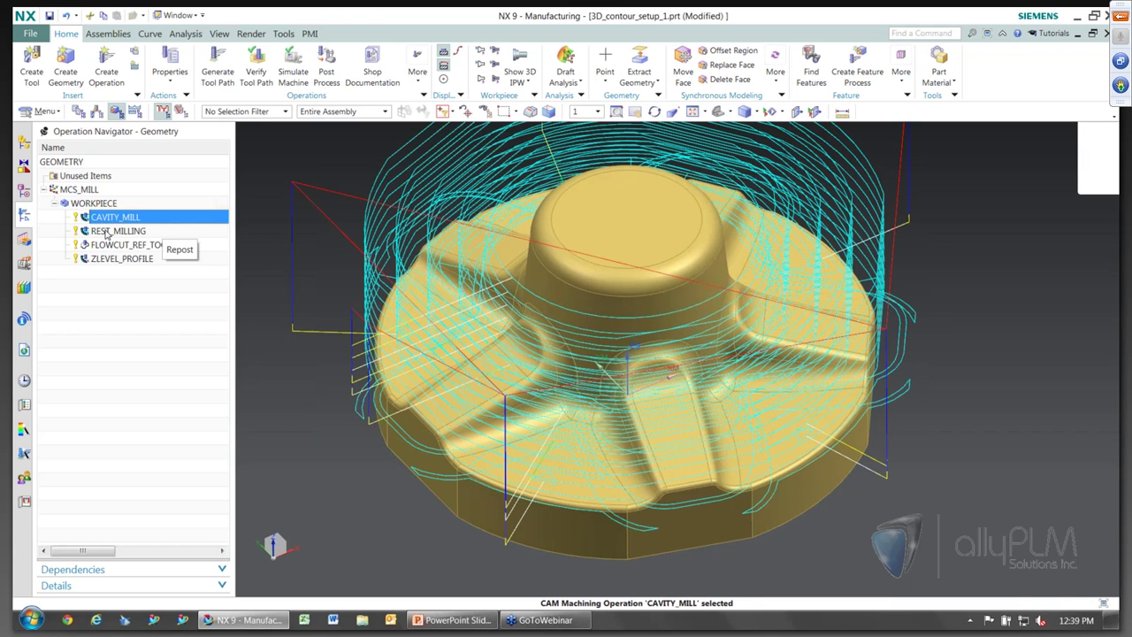
left_click(107, 231)
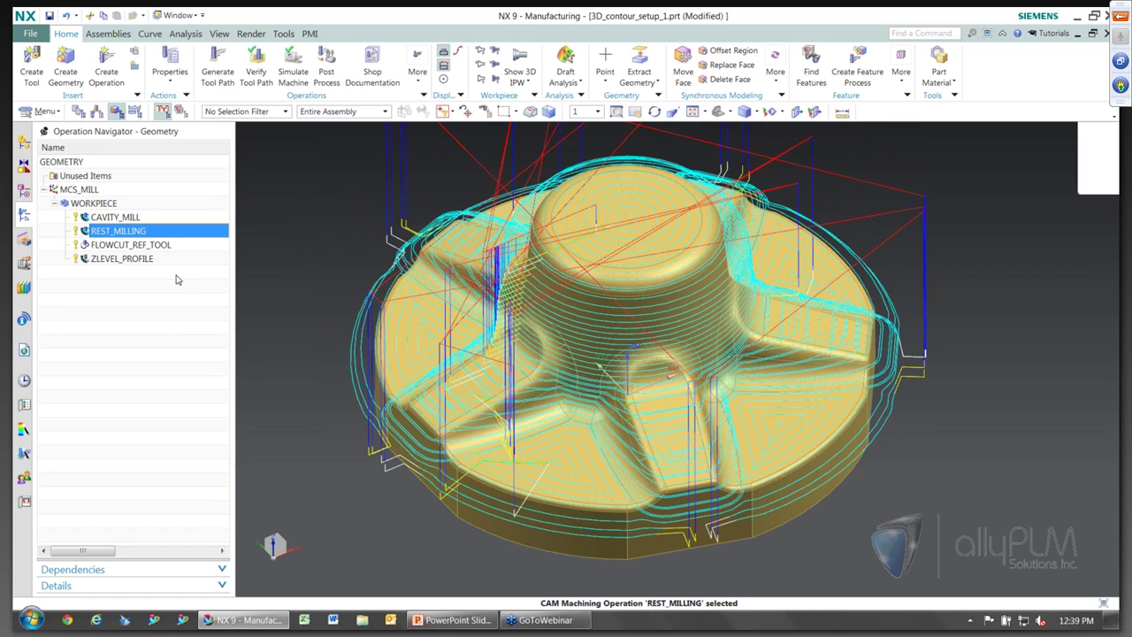
left_click(255, 71)
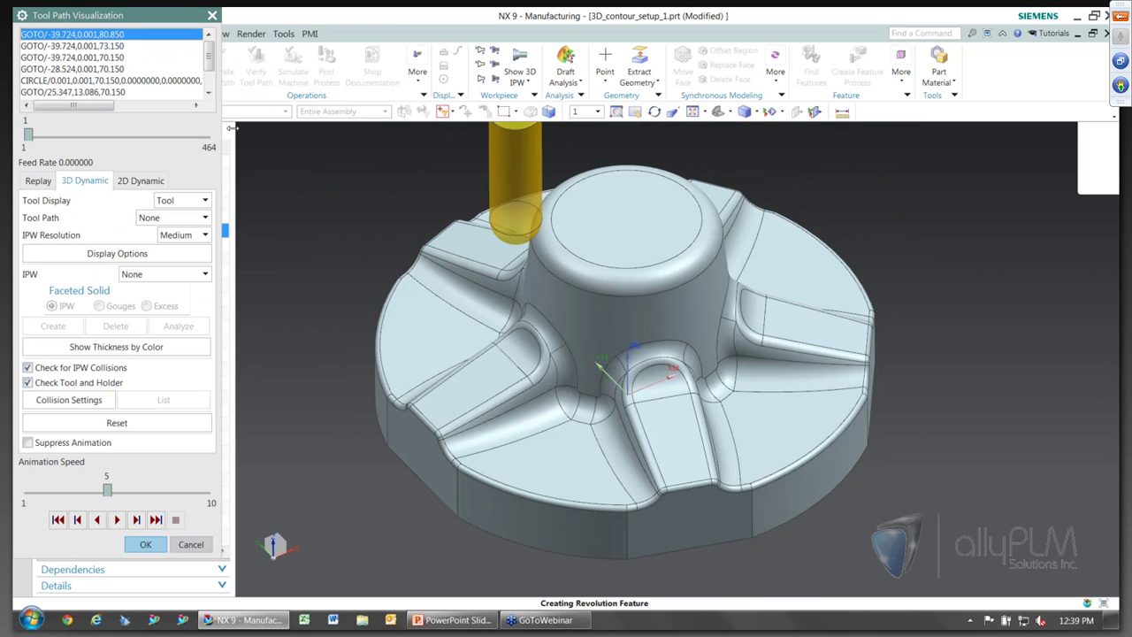
left_click(178, 493)
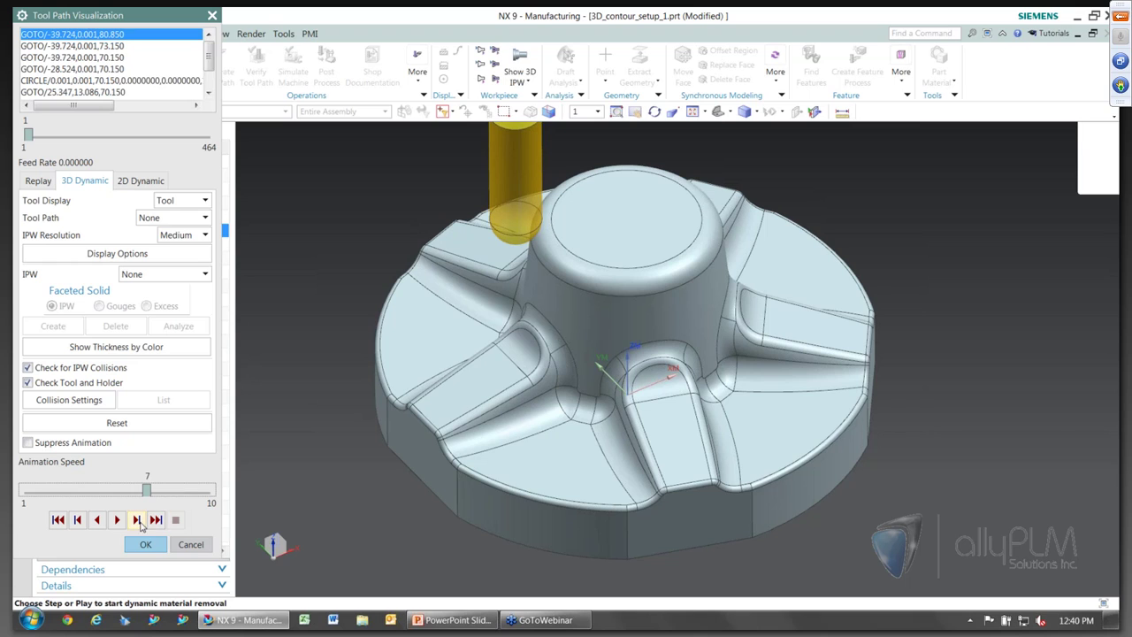
left_click(117, 519)
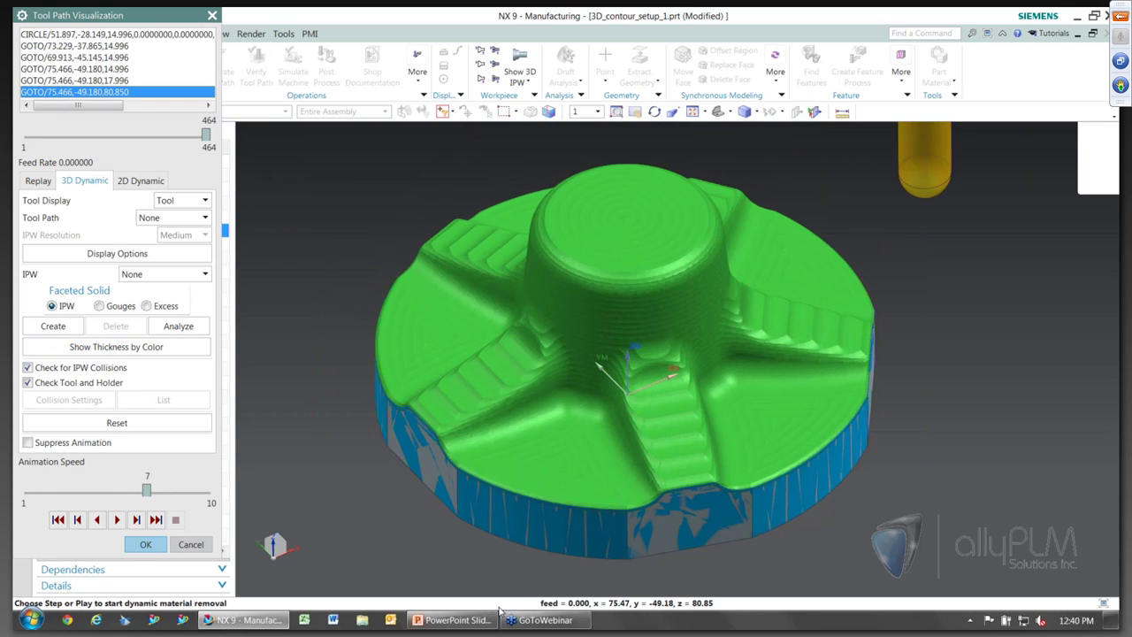
Switch to the PowerPoint slide show, advance to the Show Thickness by Color slide, and return to NX
left_click(452, 620)
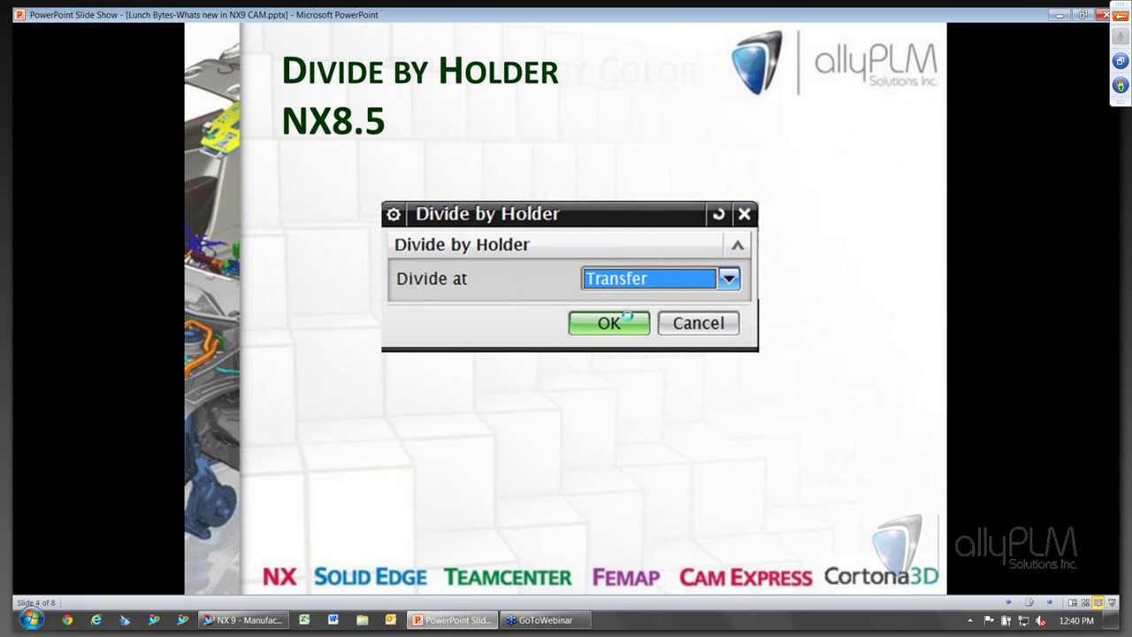
left_click(407, 33)
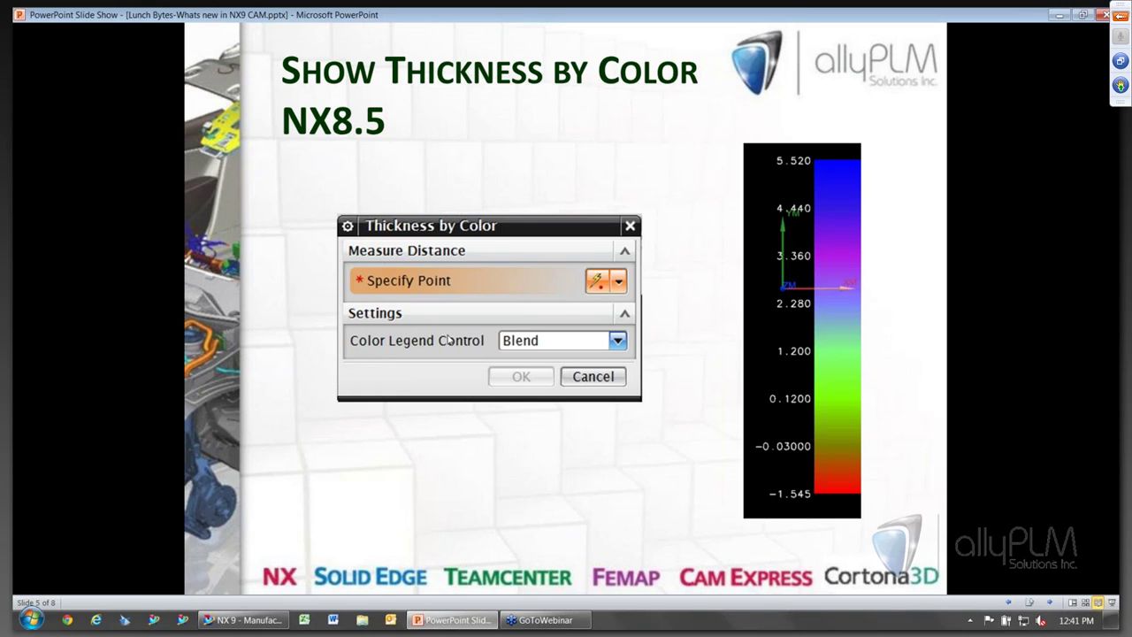
left_click(1059, 16)
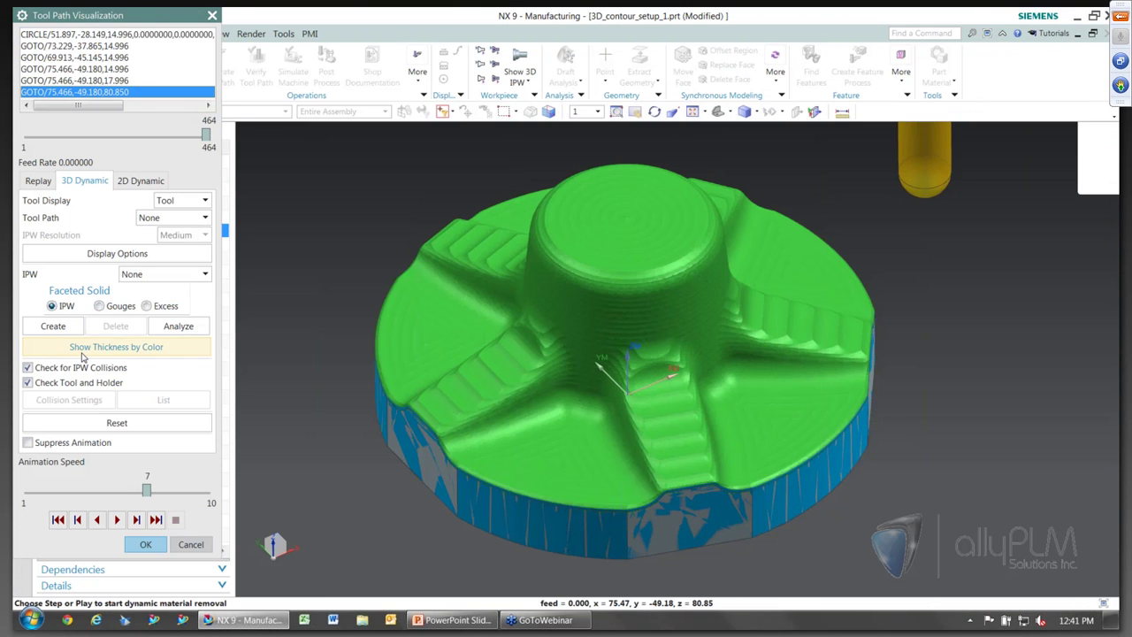
Show the machined stock's thickness by color with the Min/Max Limits set to Automatic
left_click(82, 350)
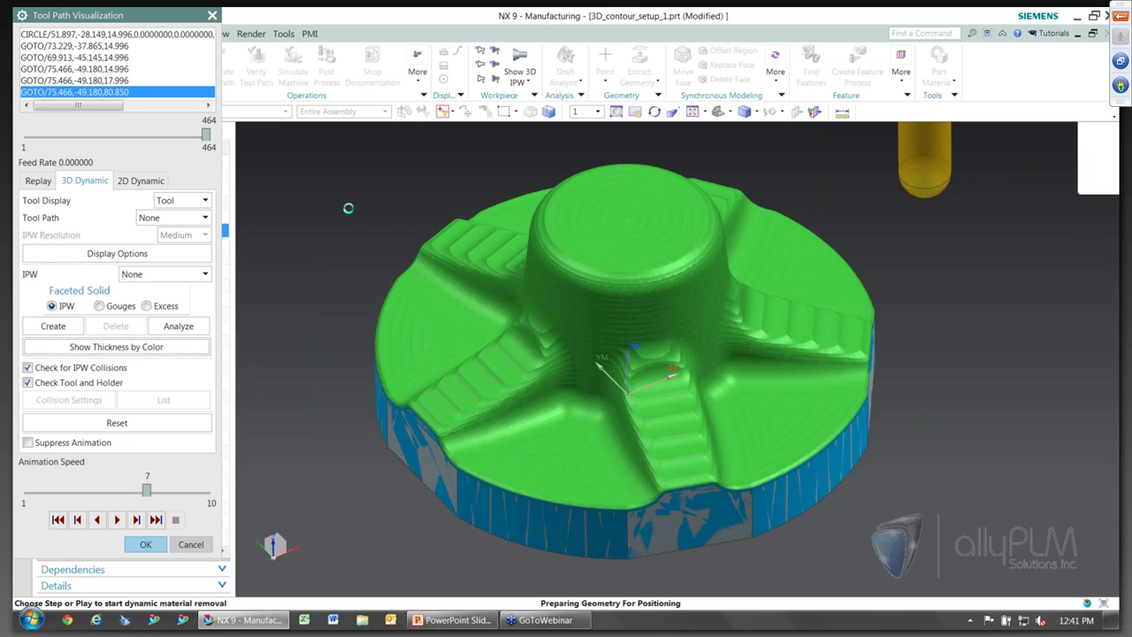
left_click(146, 115)
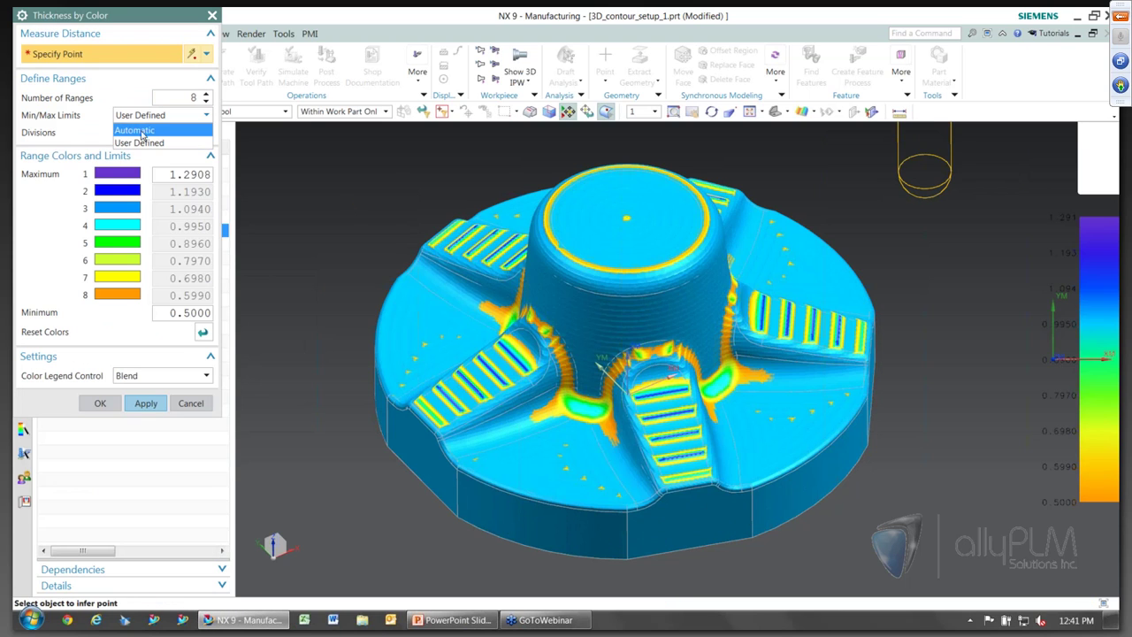
left_click(135, 130)
left_click(146, 402)
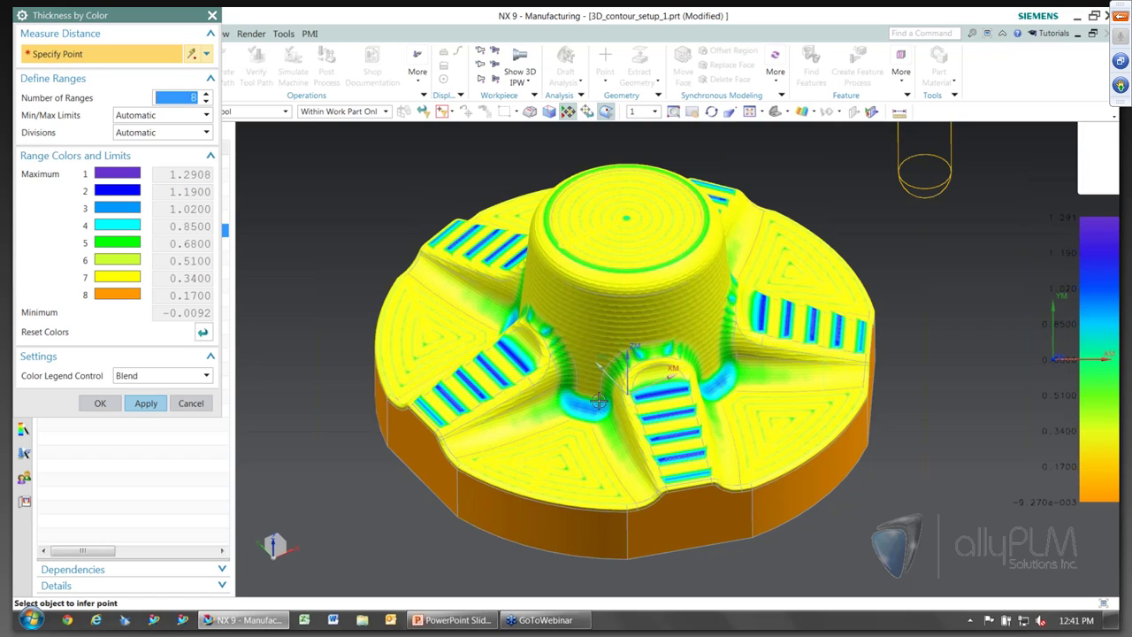
Measure the remaining stock thickness at points on the flat sectors, the hub wall and the rib fillets
left_click(474, 323)
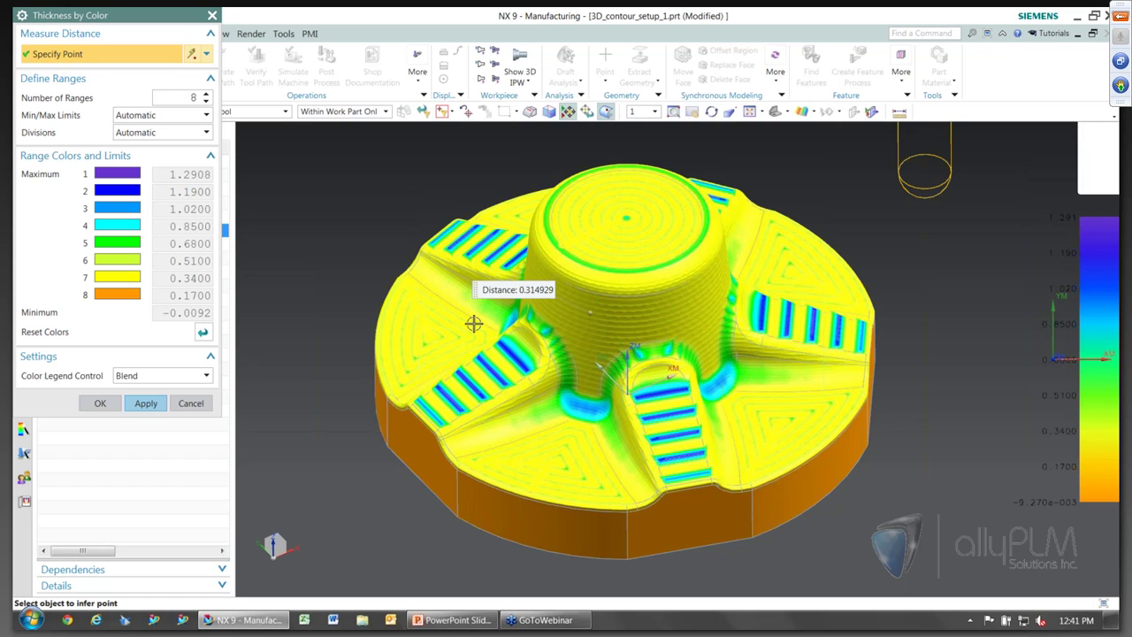
left_click(462, 269)
left_click(615, 272)
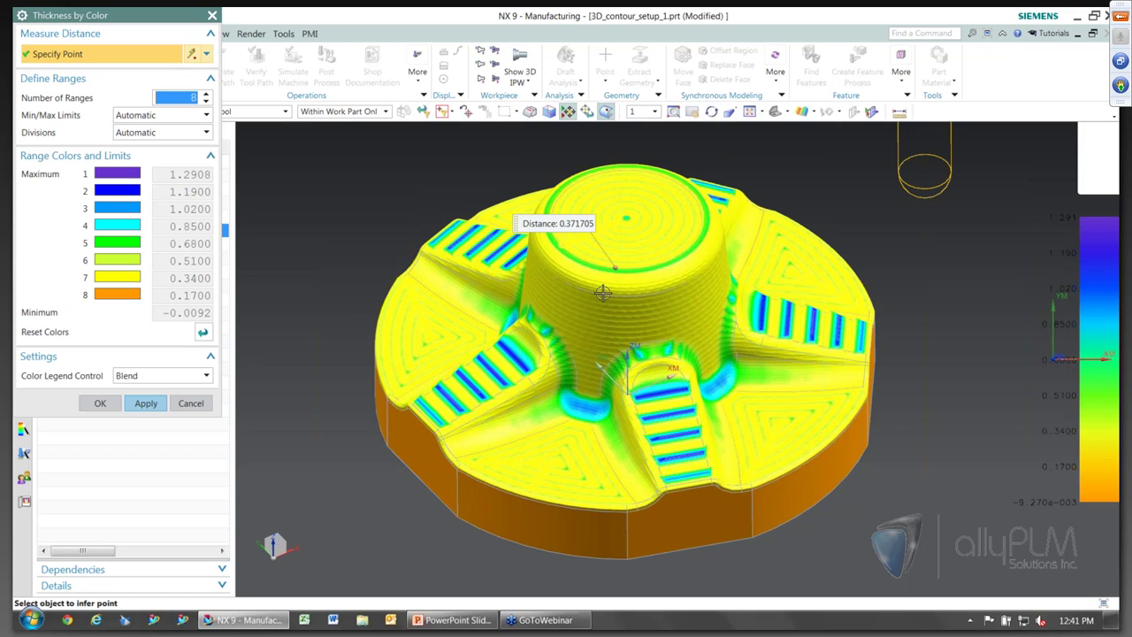
left_click(604, 293)
left_click(588, 360)
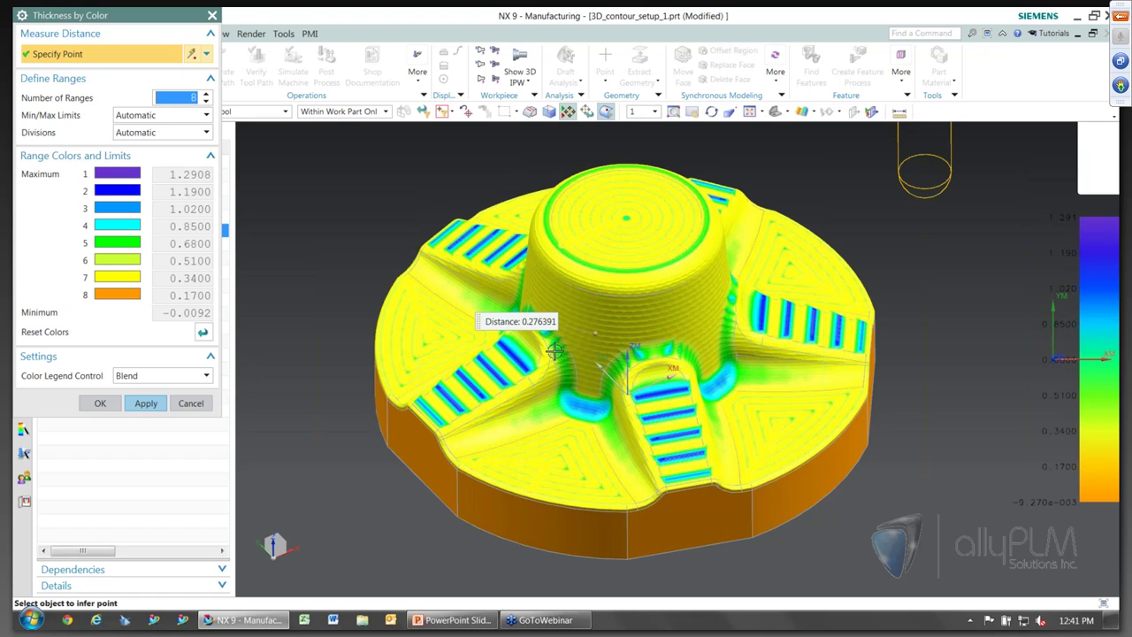
left_click(560, 345)
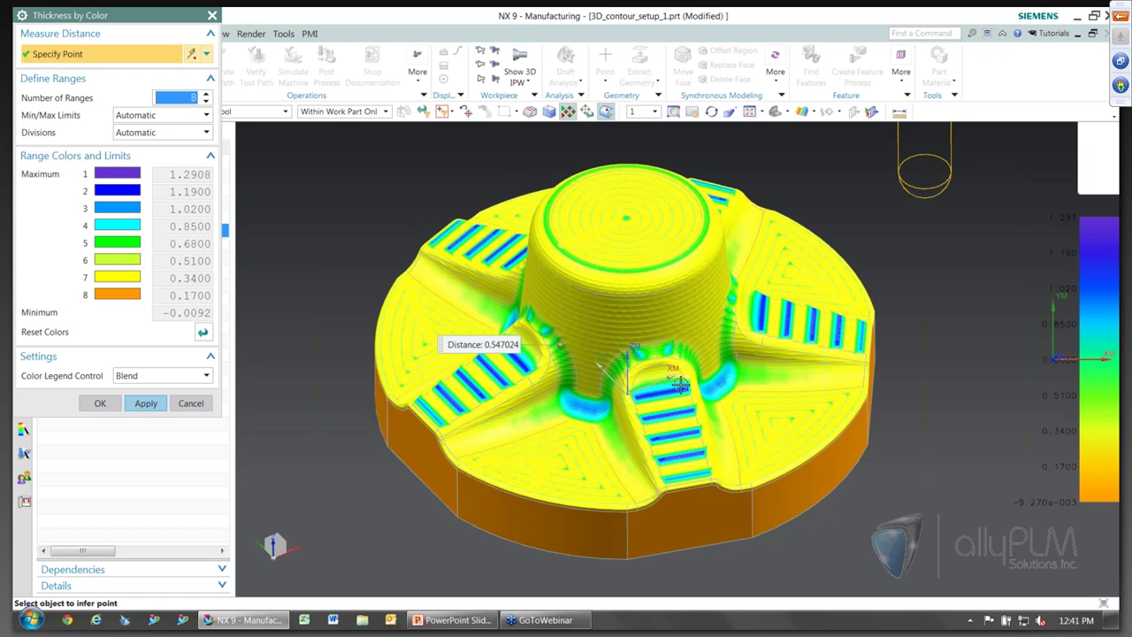
scroll(567, 370, "up", 3)
scroll(567, 369, "up", 1)
left_click(569, 361)
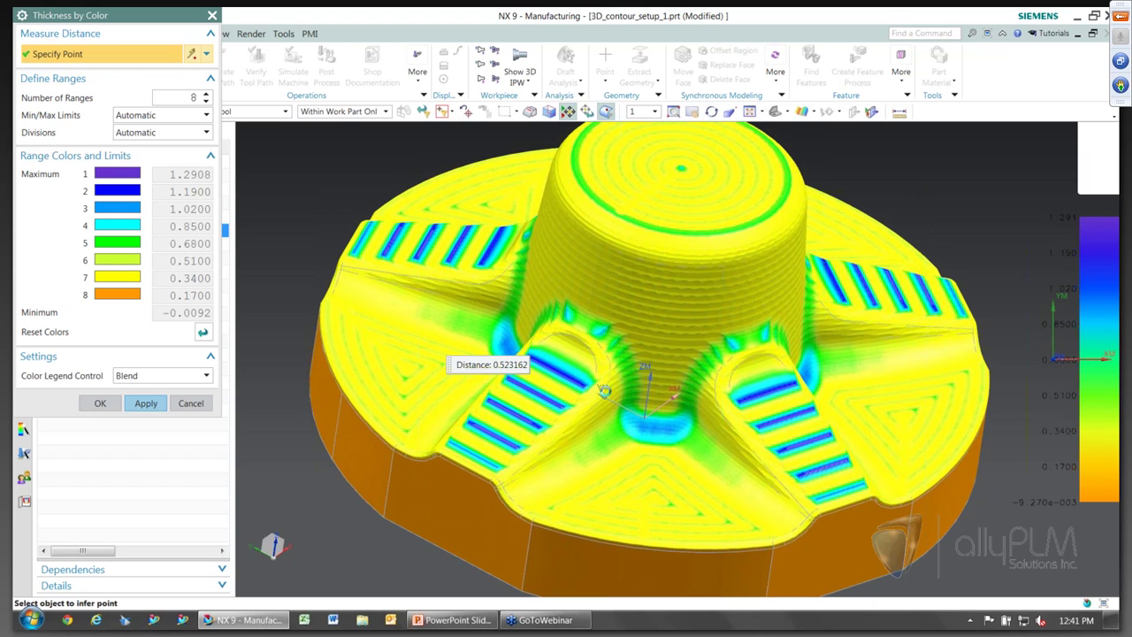
middle_click_drag(614, 394, 639, 400)
scroll(650, 406, "down", 1)
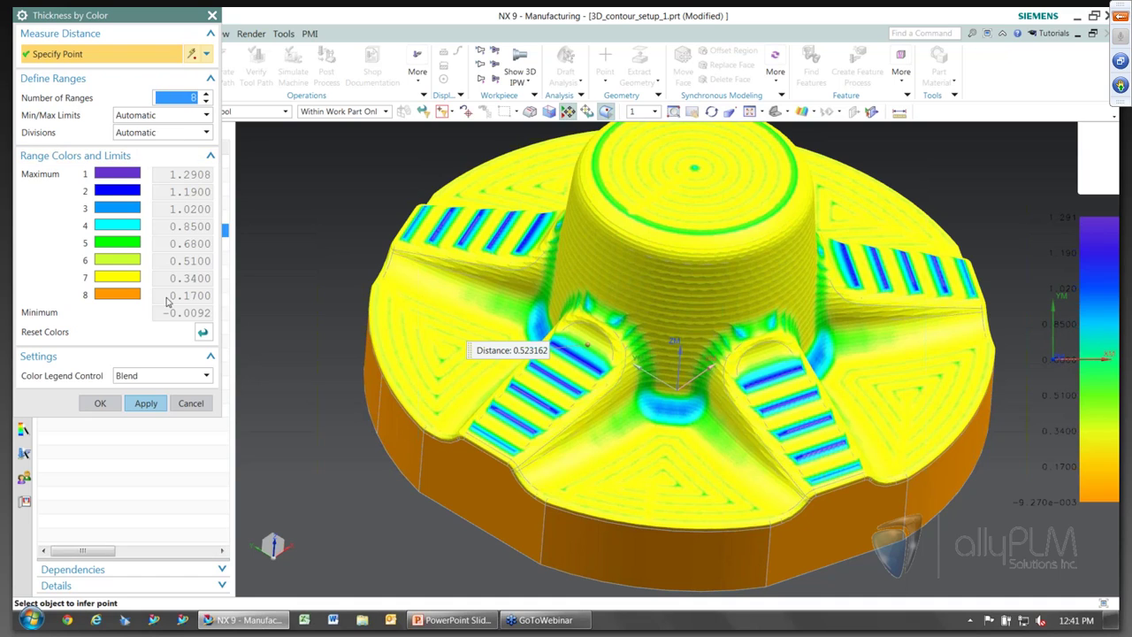
Reduce the number of thickness color ranges to 6 and update the colored display
left_click(205, 101)
left_click(205, 102)
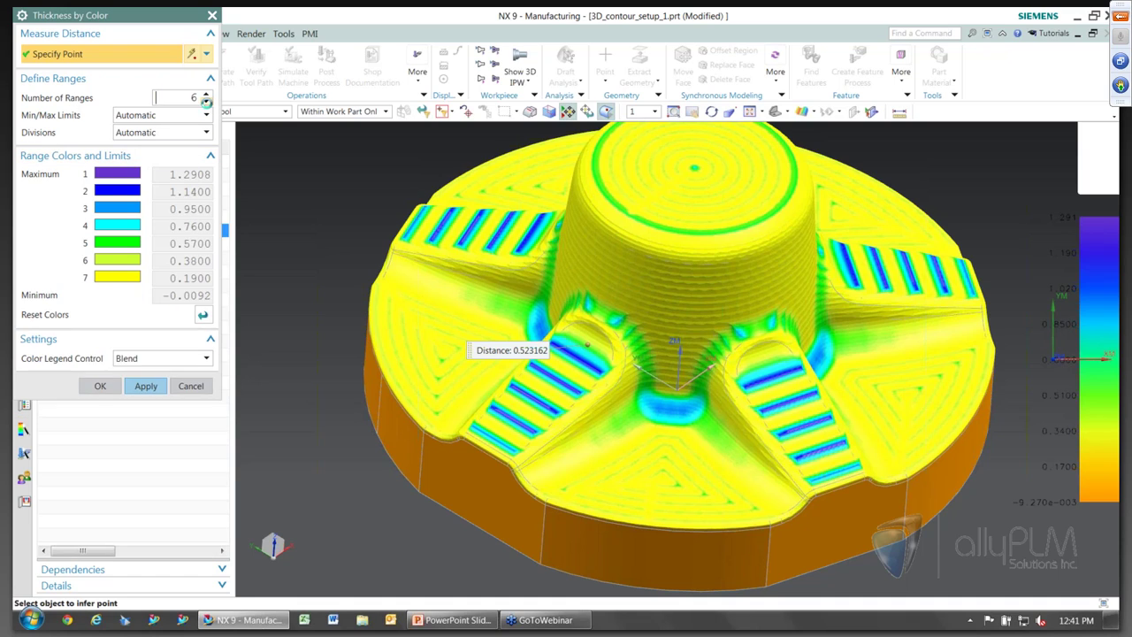
left_click(146, 369)
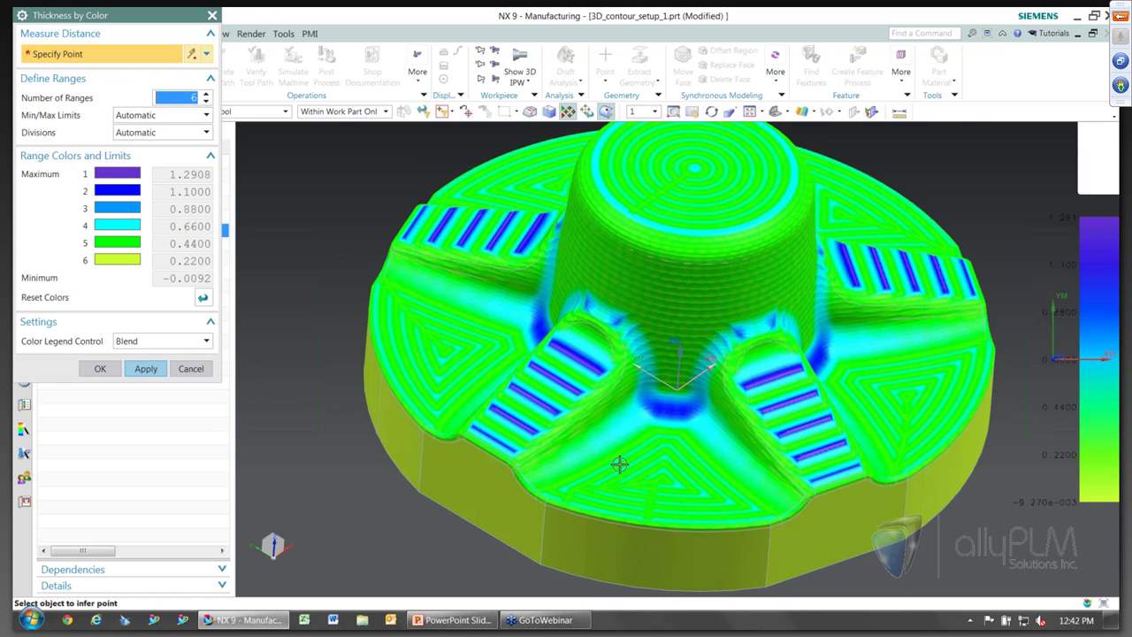
middle_click_drag(661, 270, 616, 292)
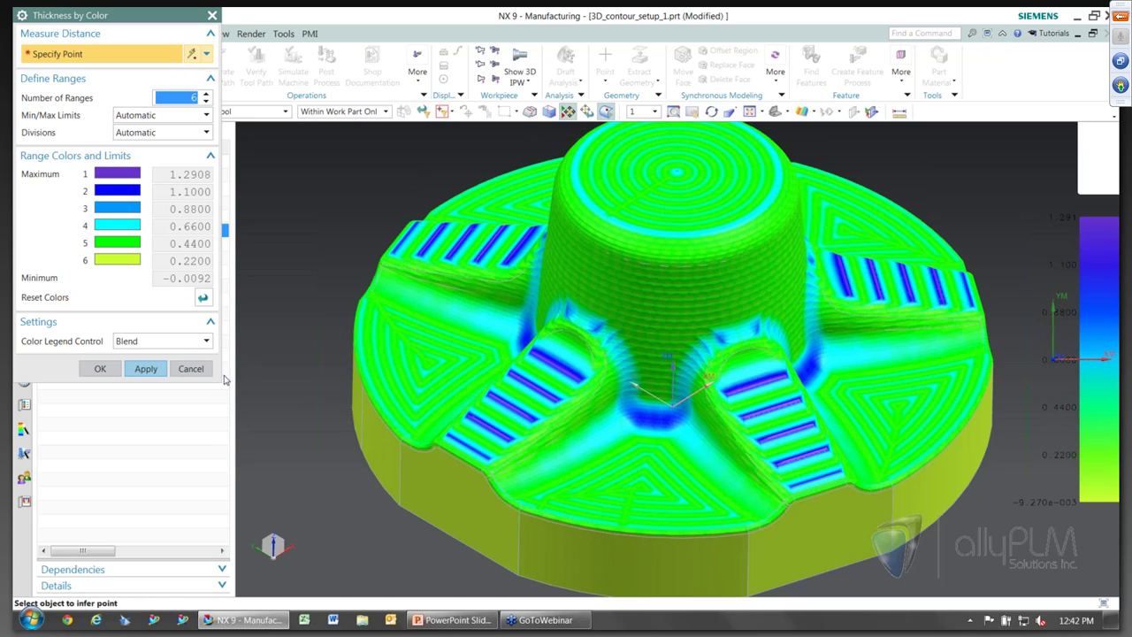
Set the Min/Max Limits to User Defined with a minimum thickness of 0.5 and update the color display
left_click(202, 117)
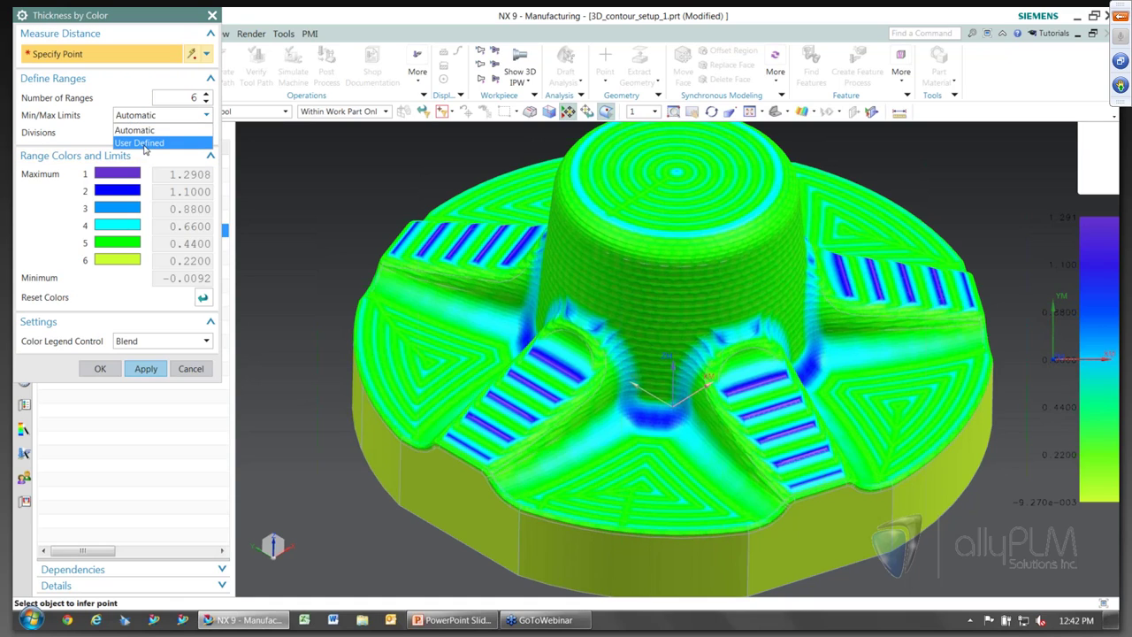
left_click(145, 143)
double_click(195, 279)
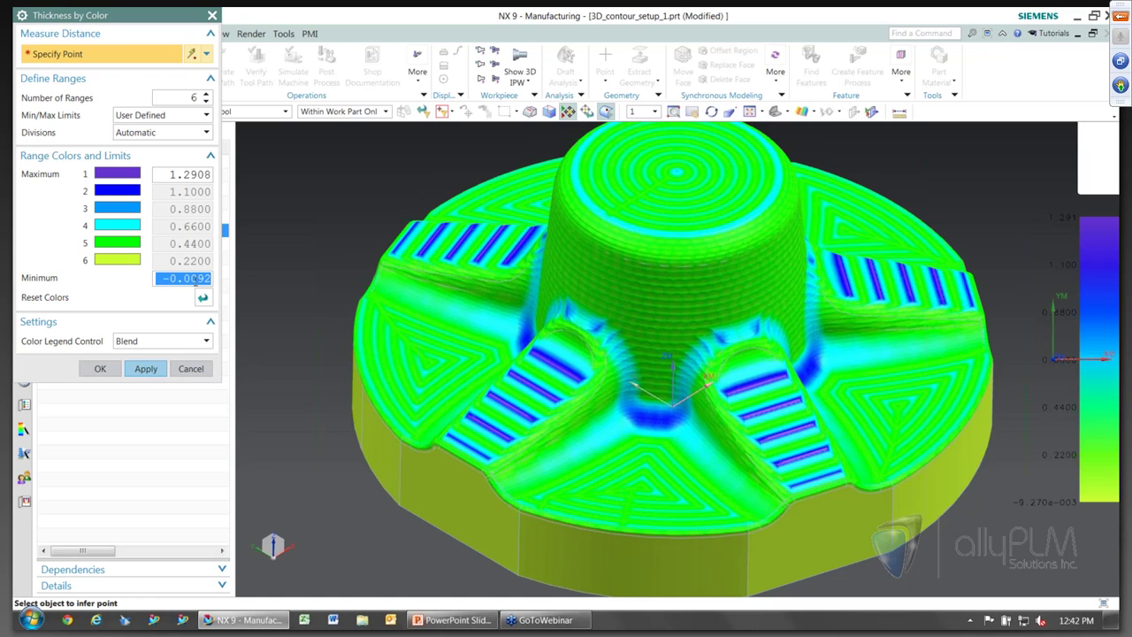
type(".")
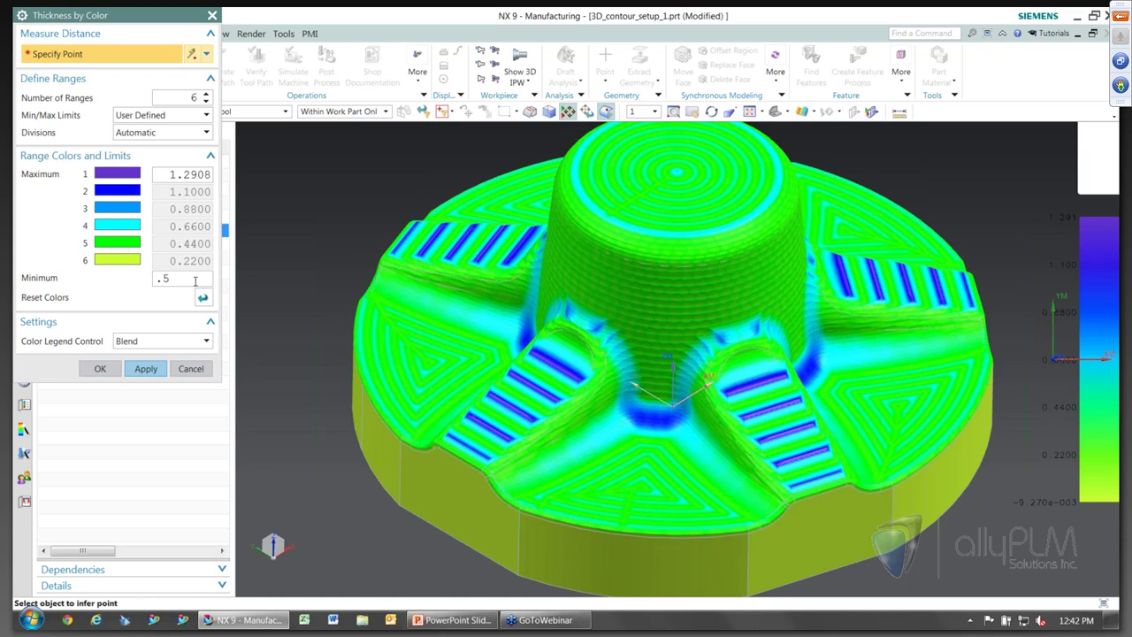
type("5")
key("Tab")
left_click(146, 368)
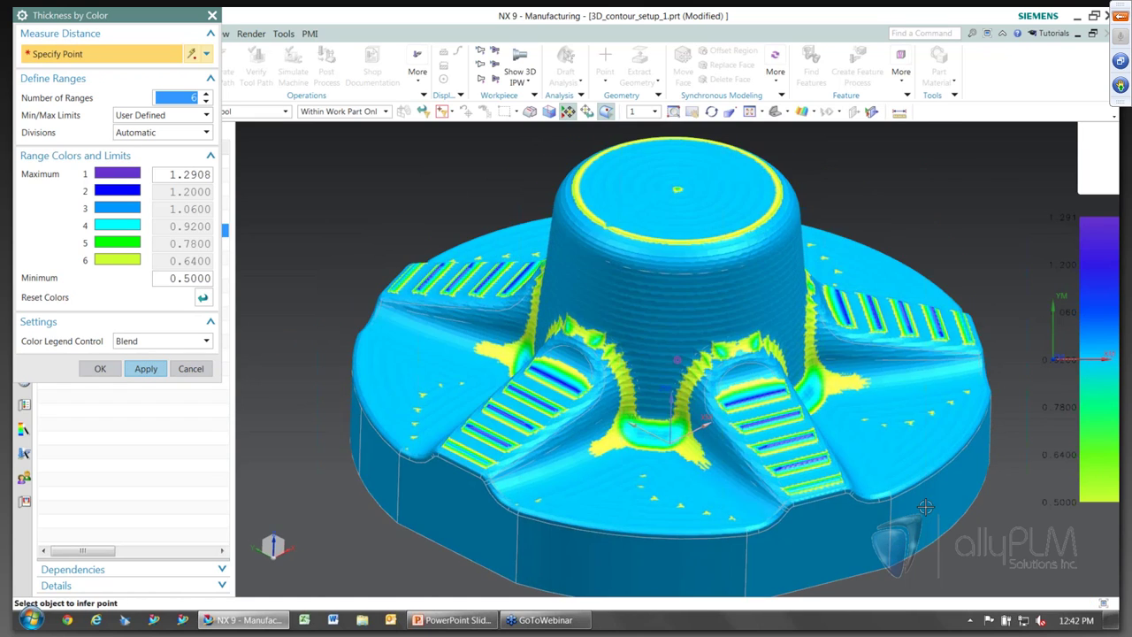
Examine the excess stock around the hub base and on the ribs, and close the thickness analysis and tool path visualization
middle_click_drag(926, 506, 779, 218)
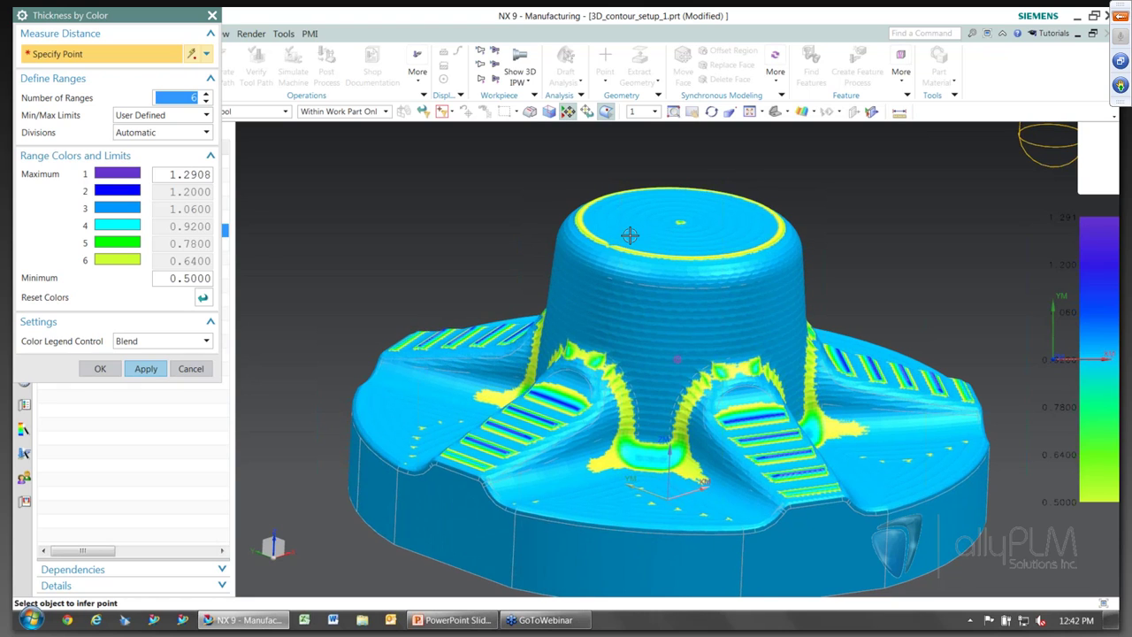
middle_click_drag(629, 235, 693, 304)
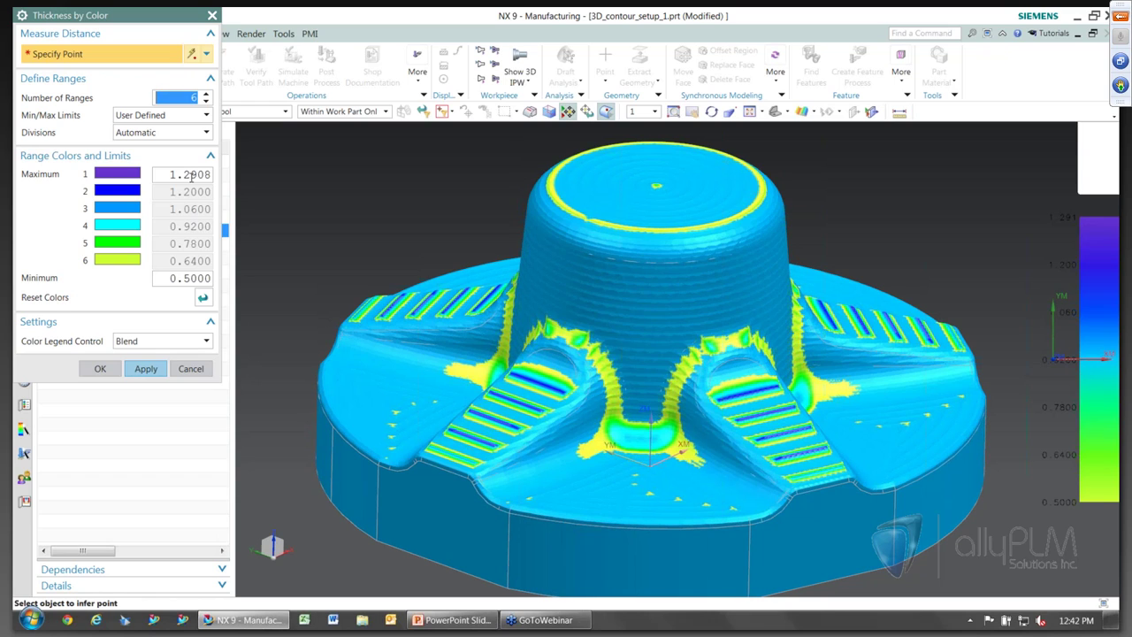
middle_click_drag(669, 406, 629, 431)
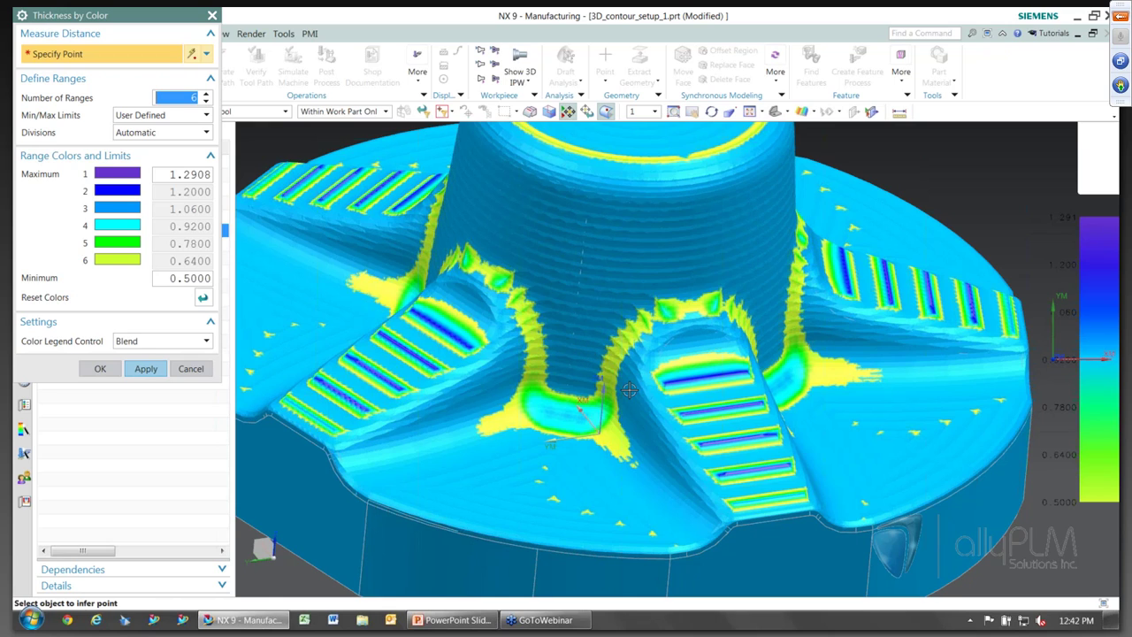
middle_click_drag(629, 393, 616, 369)
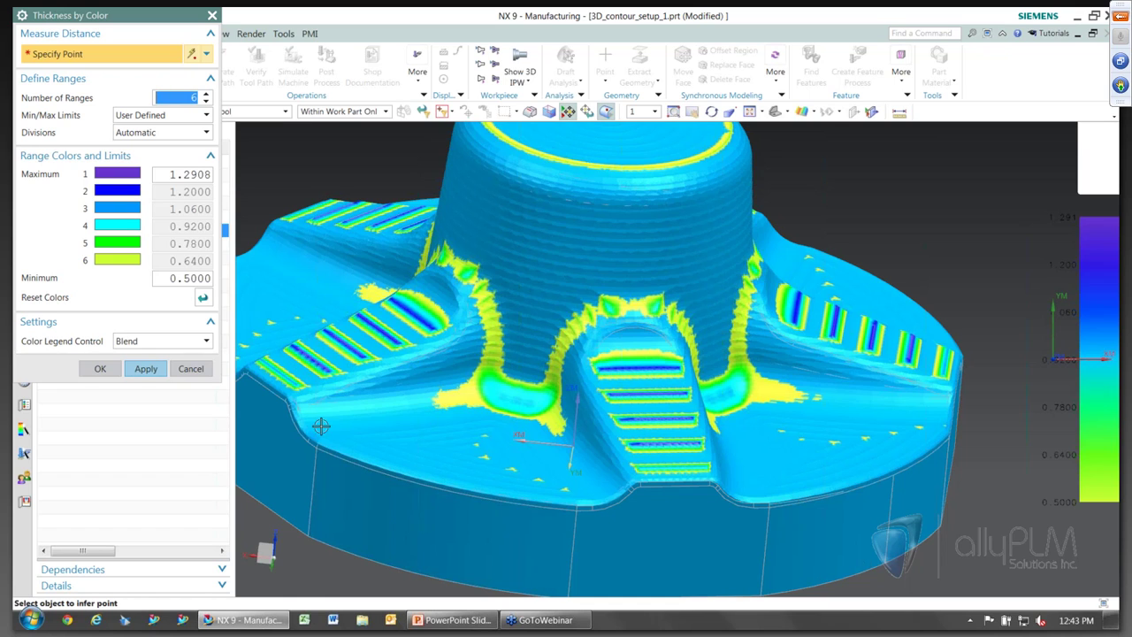
left_click(112, 370)
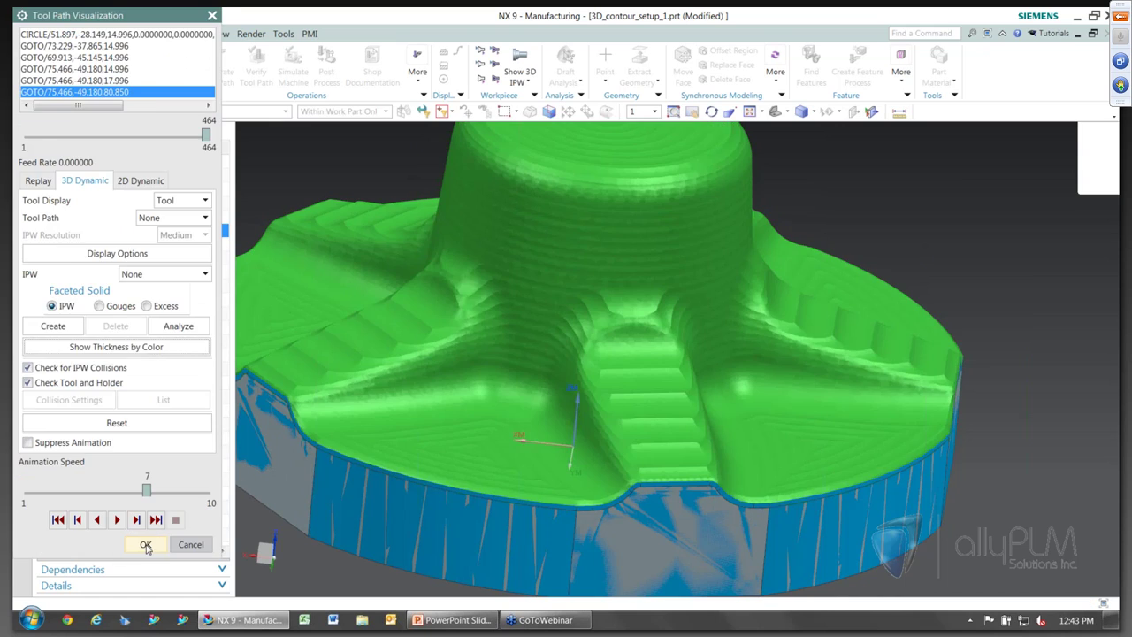
left_click(144, 544)
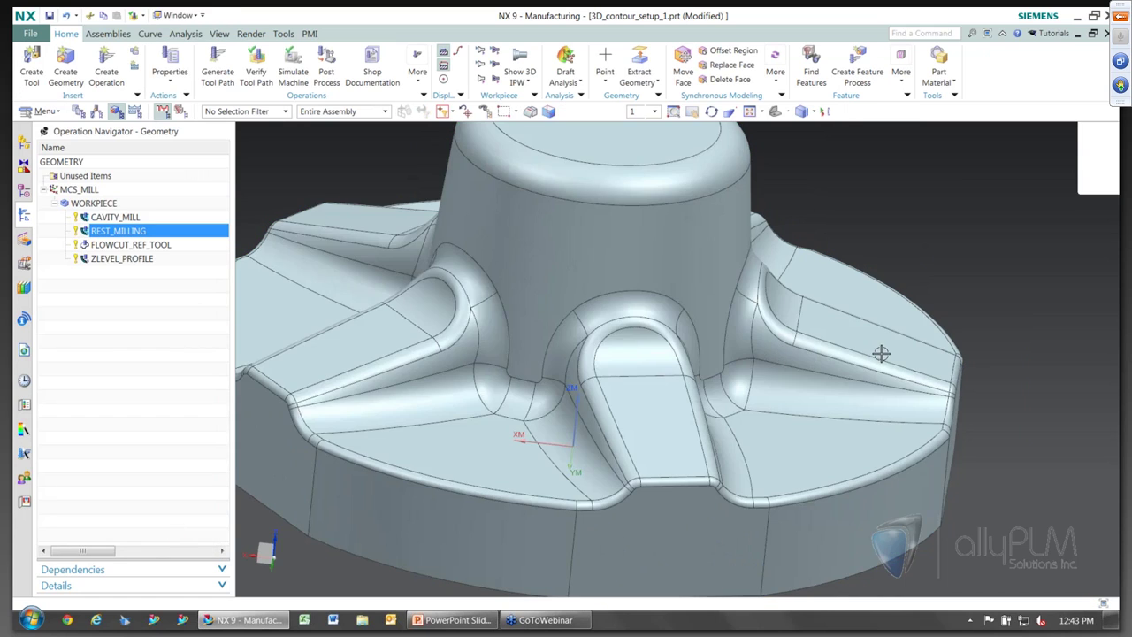
Examine the contour part's steep walls and ribs and display the ZLEVEL_PROFILE tool path on them
key("Home")
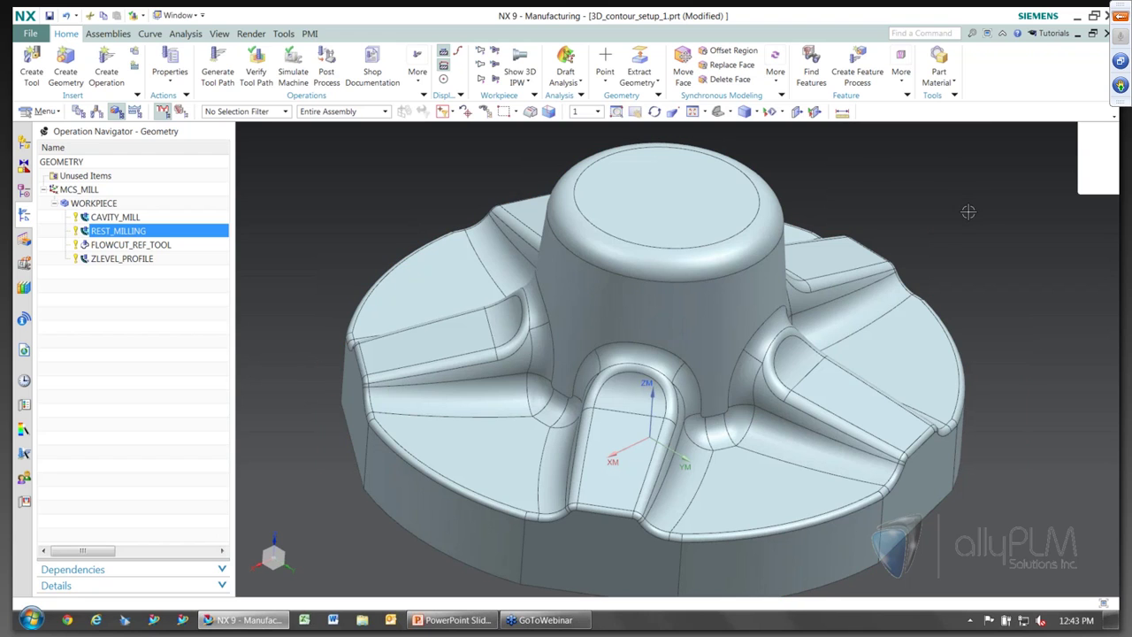
scroll(988, 221, "down", 1)
middle_click_drag(990, 244, 904, 217)
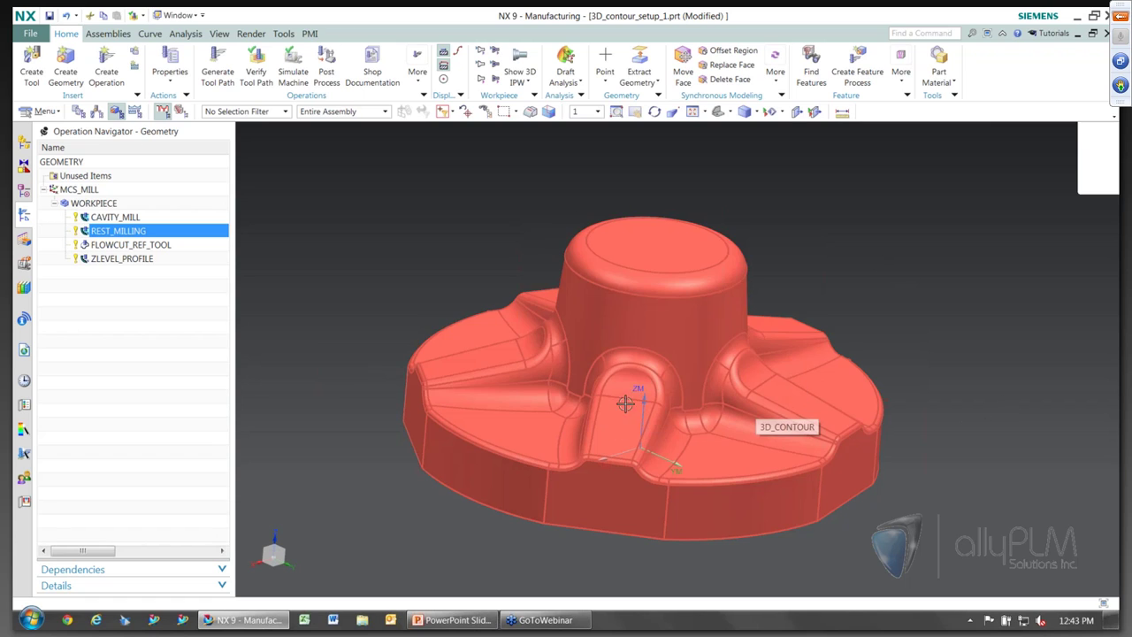
middle_click_drag(687, 369, 1001, 378)
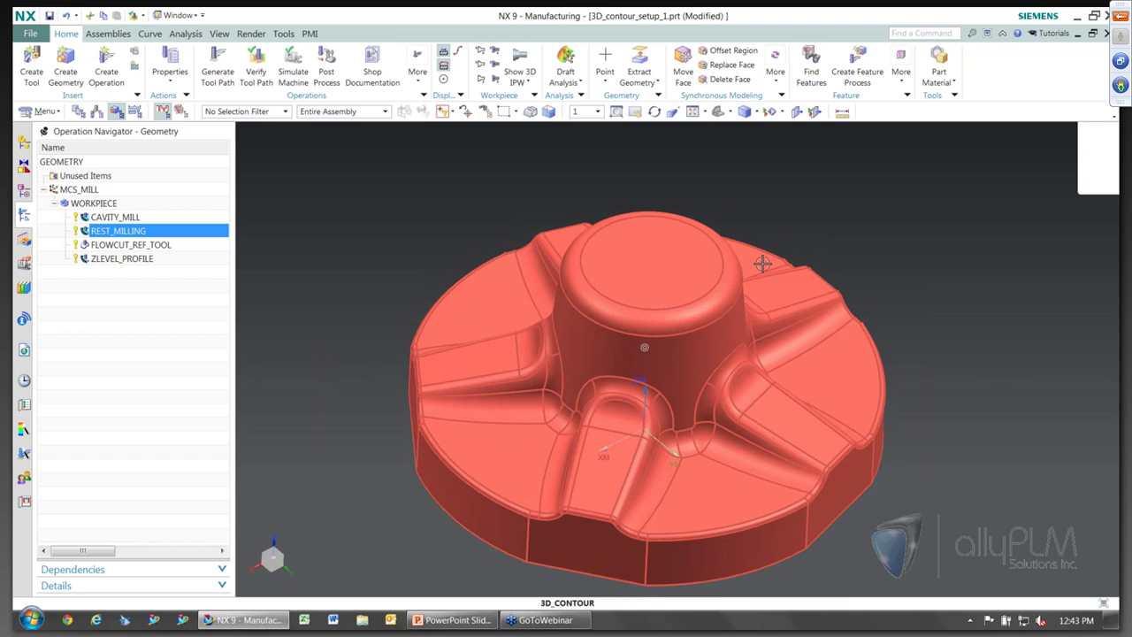
middle_click_drag(758, 263, 749, 203)
middle_click_drag(1014, 412, 1018, 354)
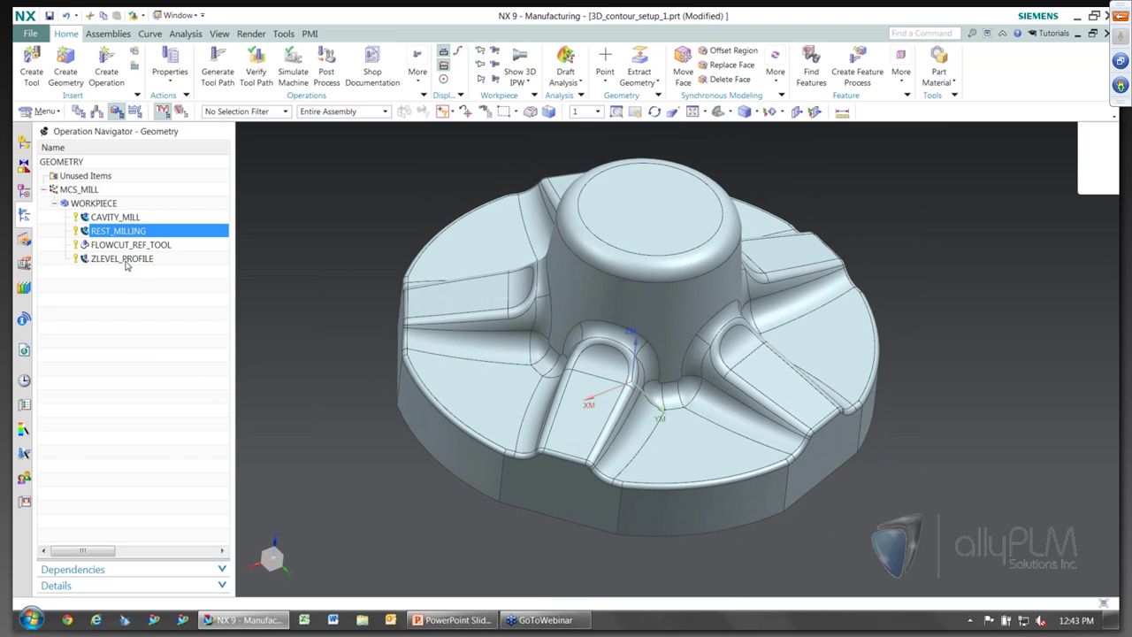
left_click(125, 259)
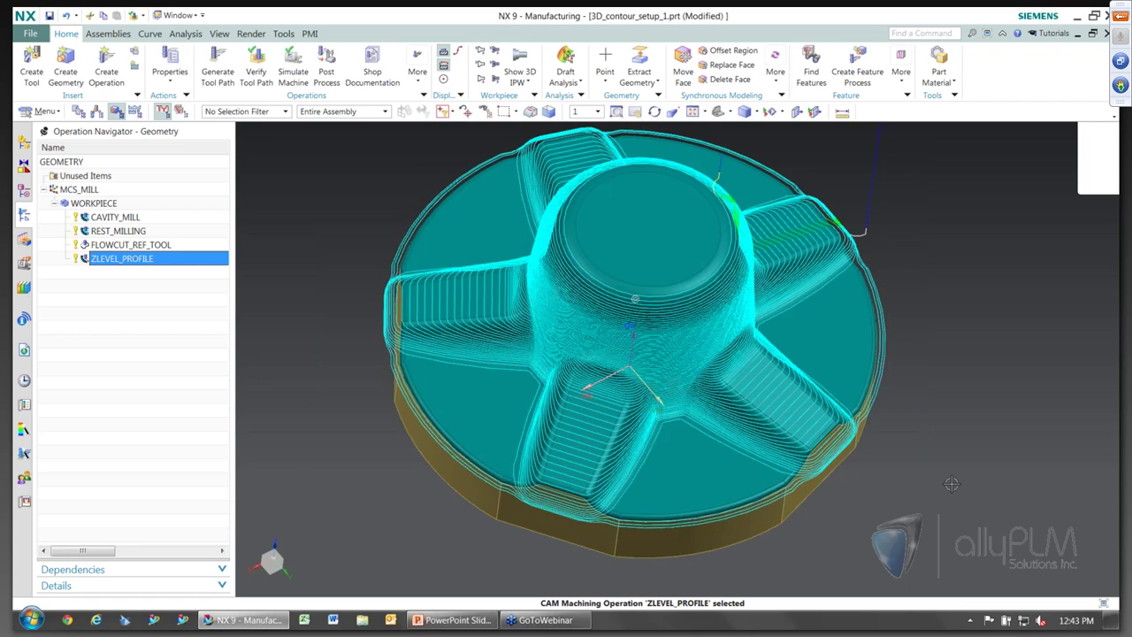
Examine the ZLEVEL_PROFILE tool path along the hub and ribs, and clear its display from the part
middle_click_drag(952, 484, 722, 492)
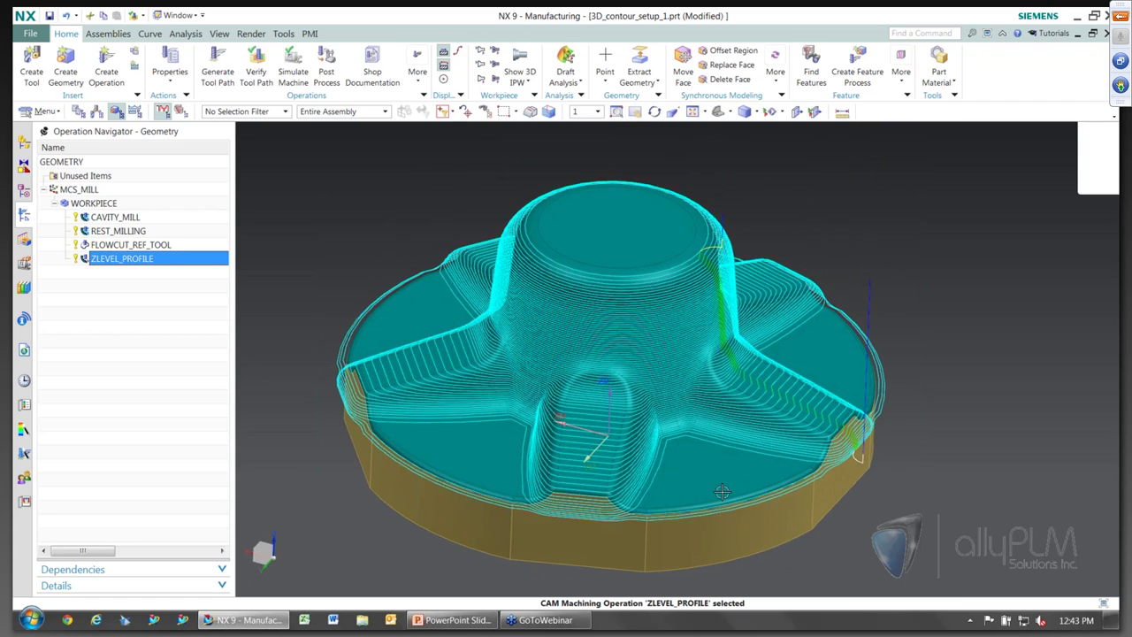
middle_click_drag(972, 567, 995, 548)
left_click(152, 325)
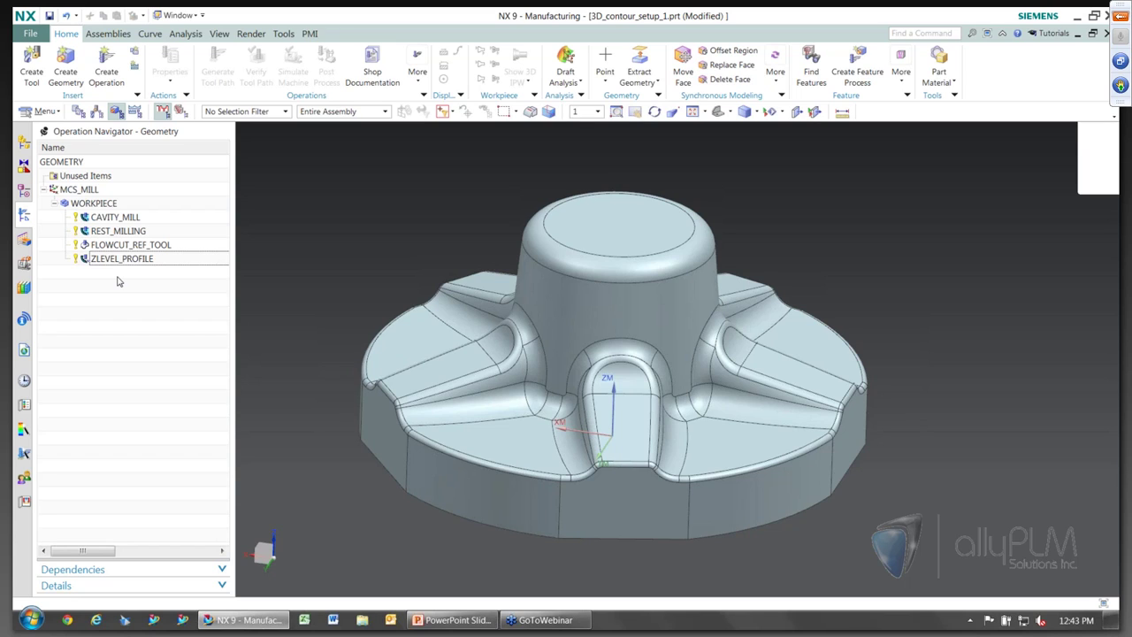
Create a mill_contour operation of subtype Contour Area using the SHORT_10BALL_FINISH tool
left_click(107, 63)
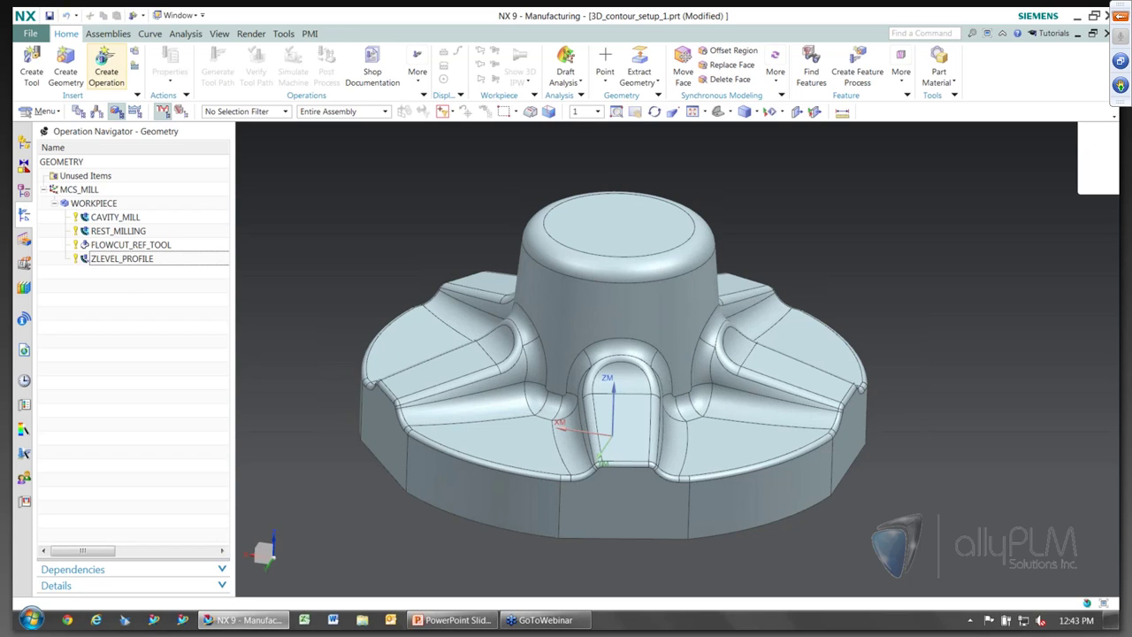
left_click(172, 57)
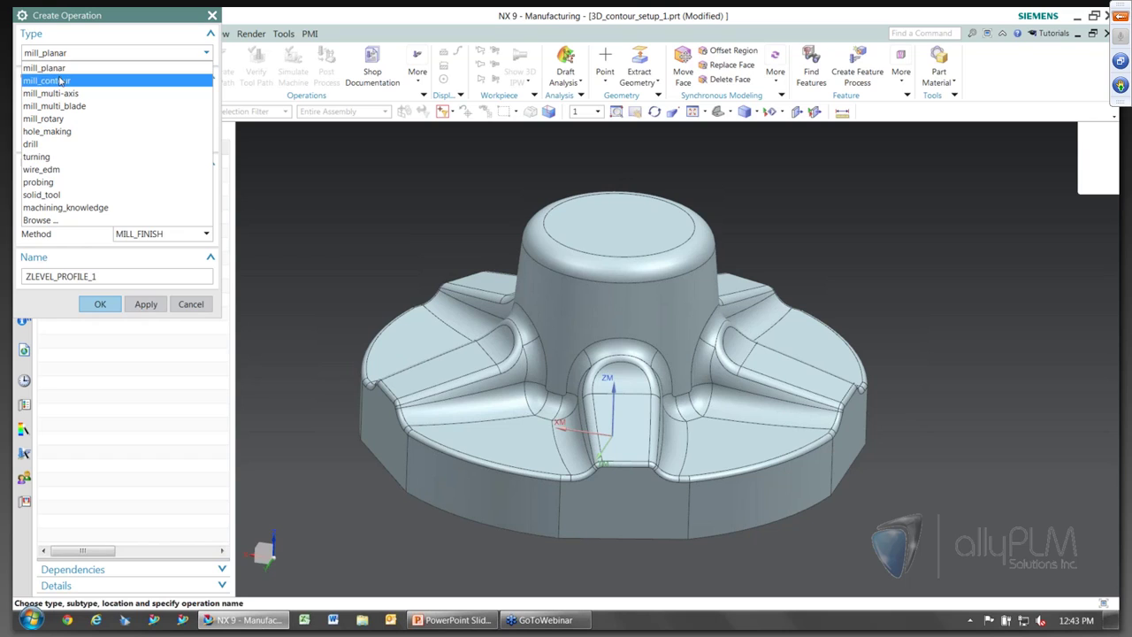
left_click(62, 77)
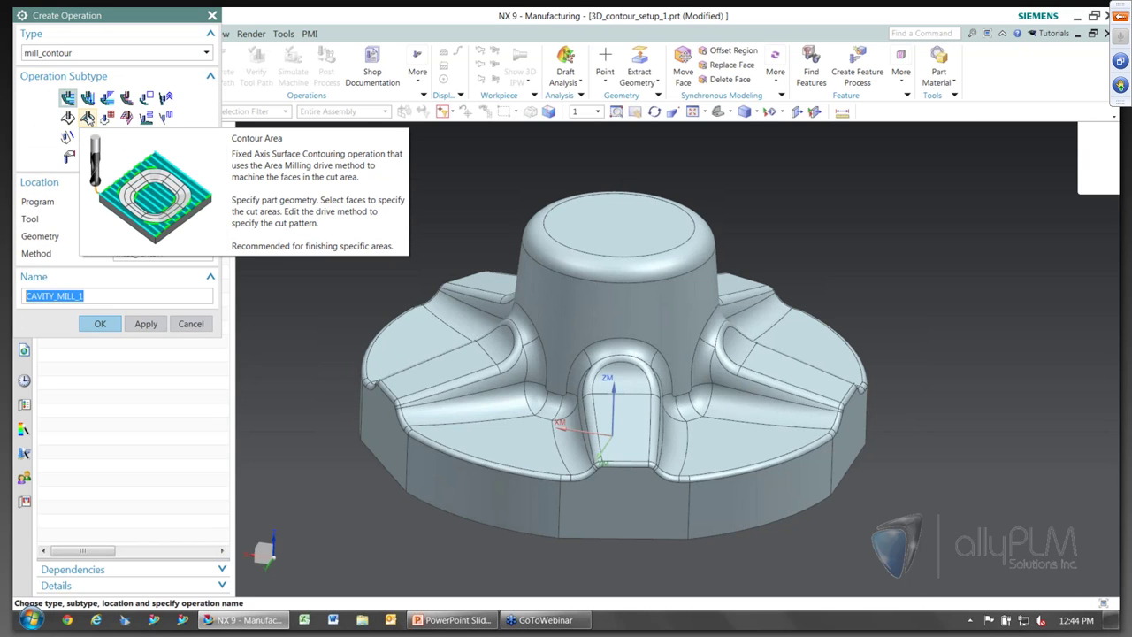
left_click(88, 118)
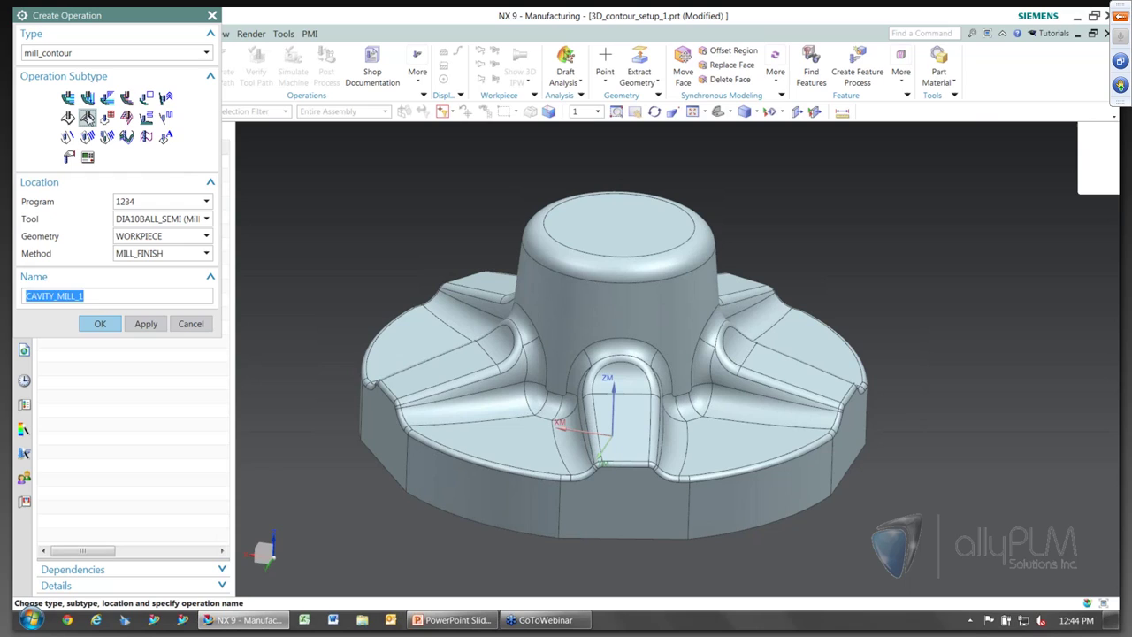
left_click(165, 222)
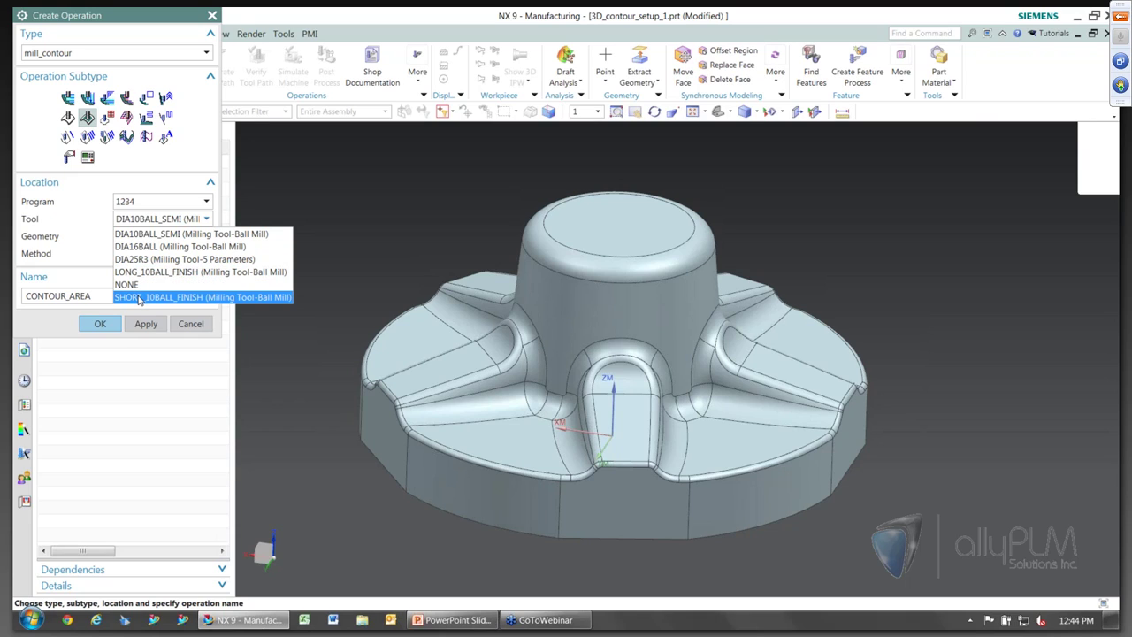
left_click(138, 298)
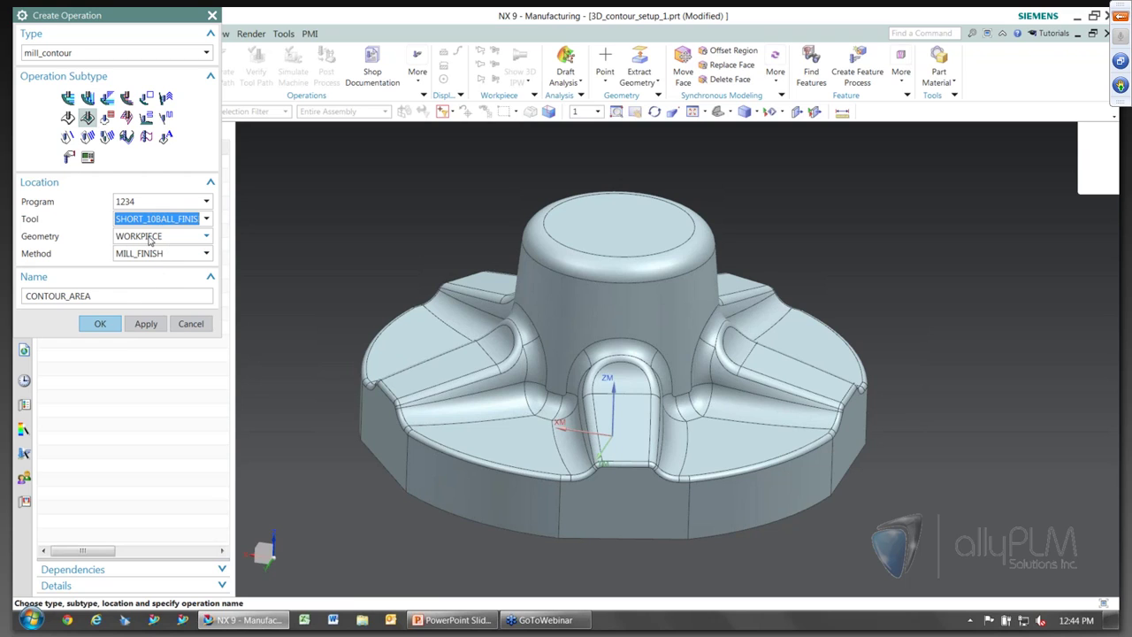
left_click(100, 324)
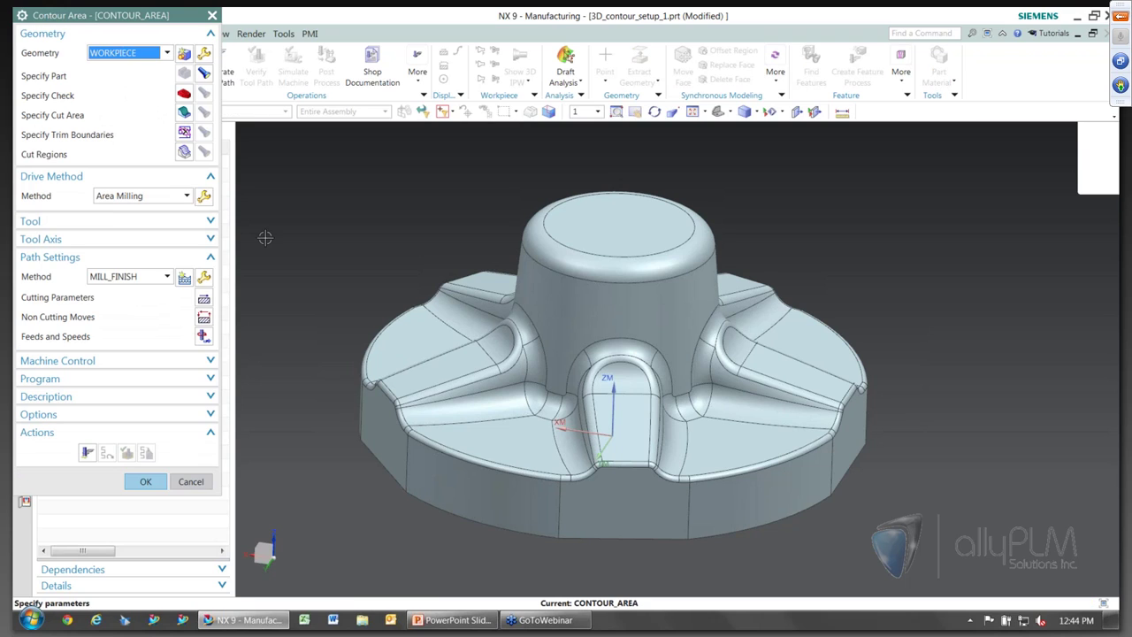
Set the Area Milling drive method's steep containment to Steep and Non-steep with a steep angle of 40
left_click_drag(155, 15, 219, 26)
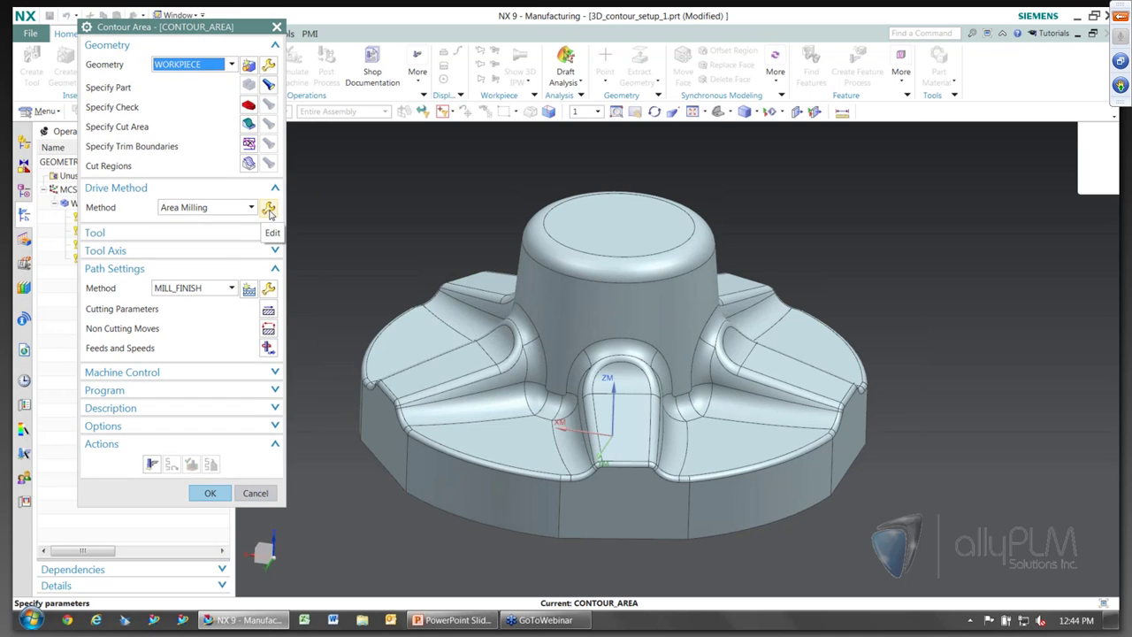
left_click(270, 209)
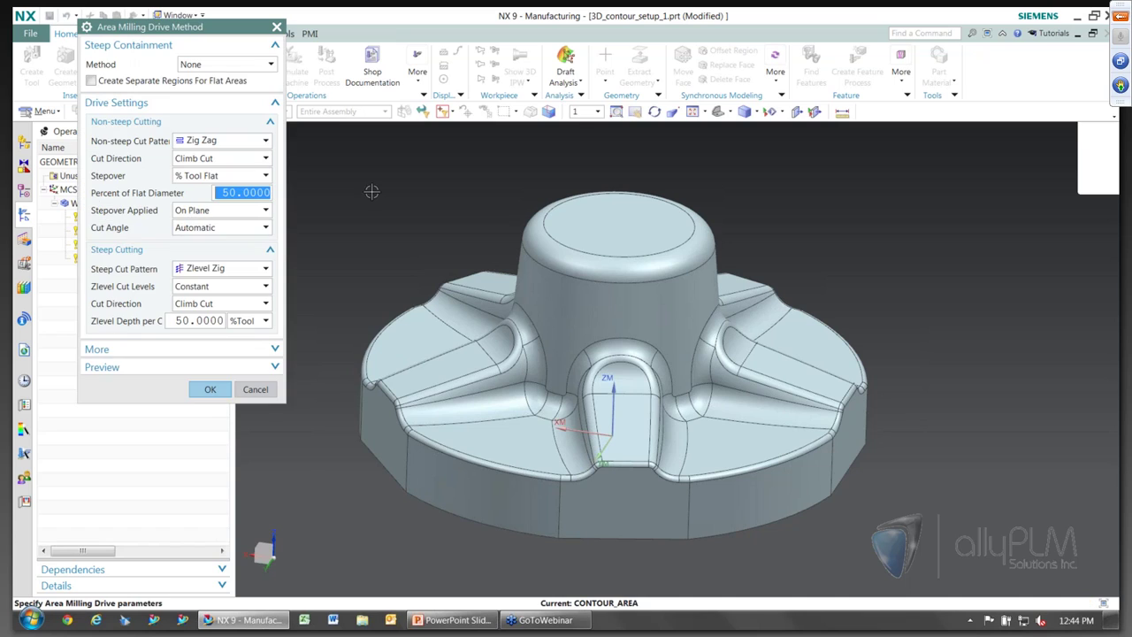
left_click(268, 66)
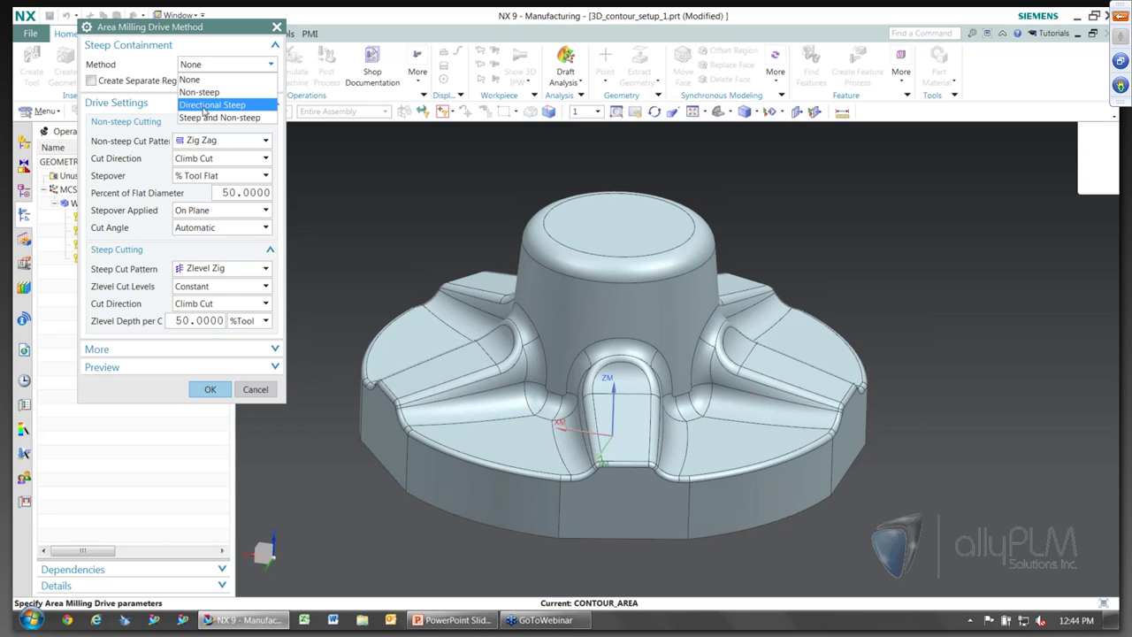
left_click(210, 118)
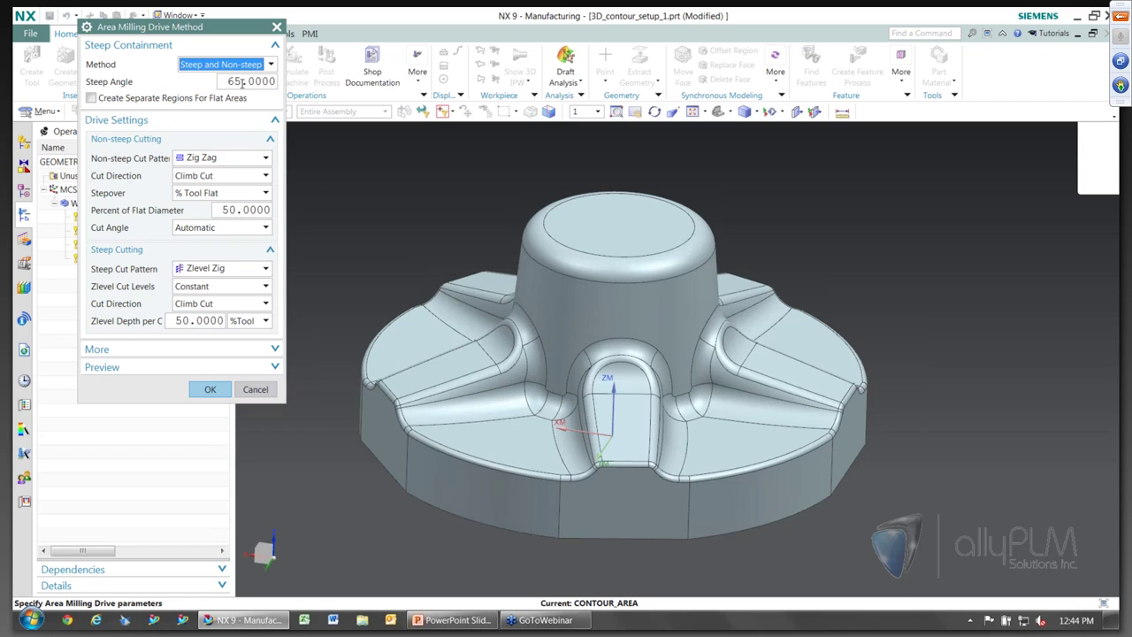
left_click(245, 82)
type("440")
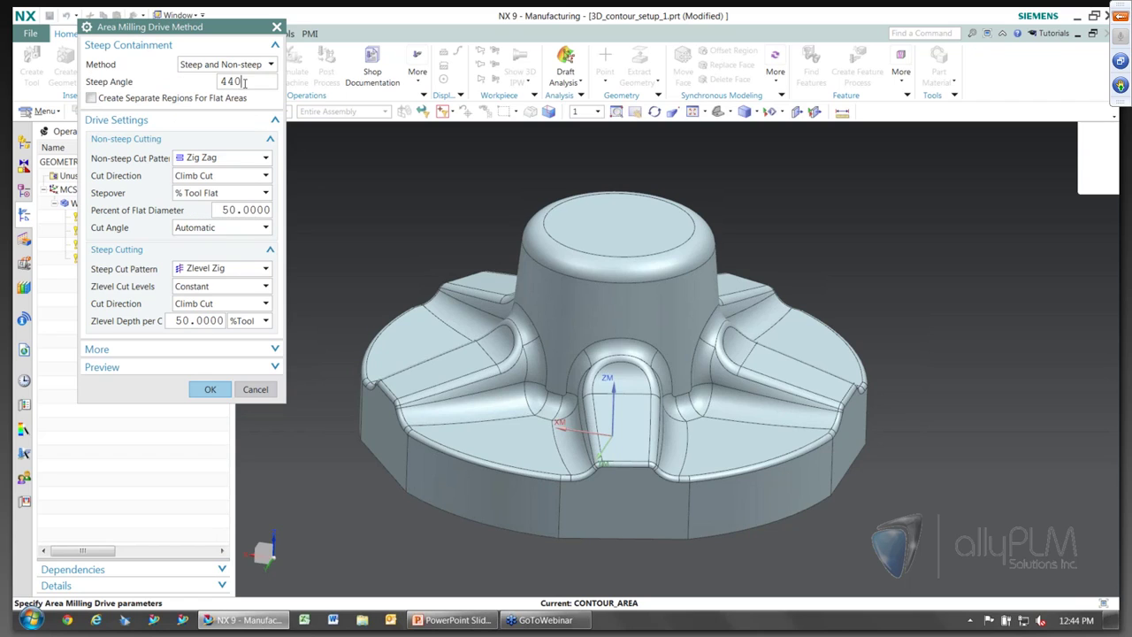
key("BackSpace")
key("BackSpace")
type("0")
Set the non-steep cut pattern to Radial Zig Zag with a specified pattern center at the origin point
left_click(241, 159)
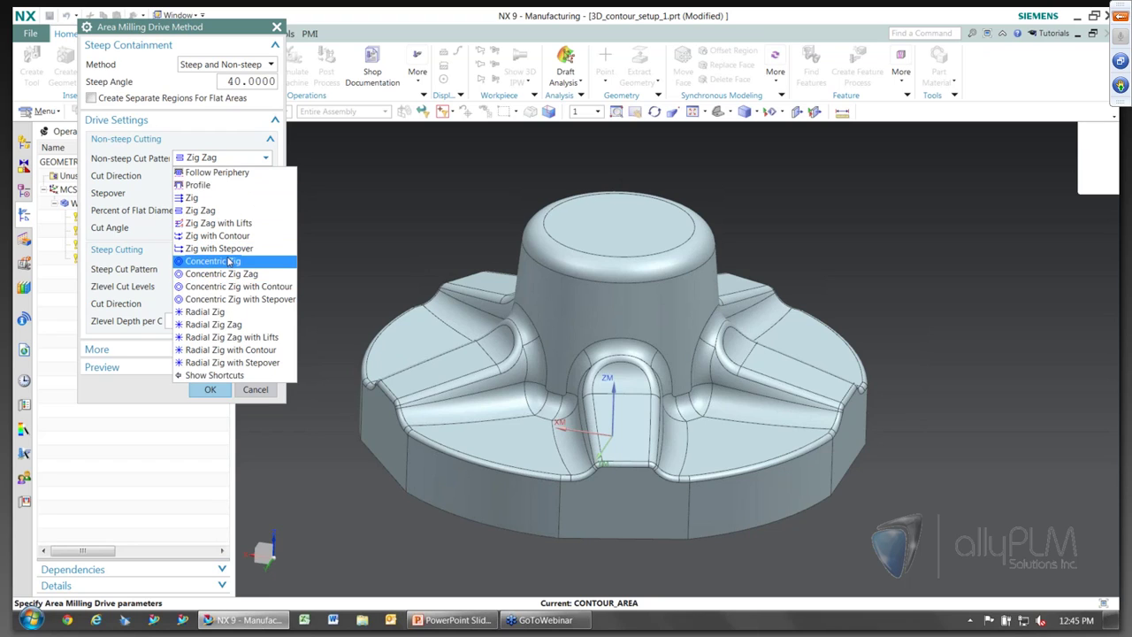
left_click(224, 326)
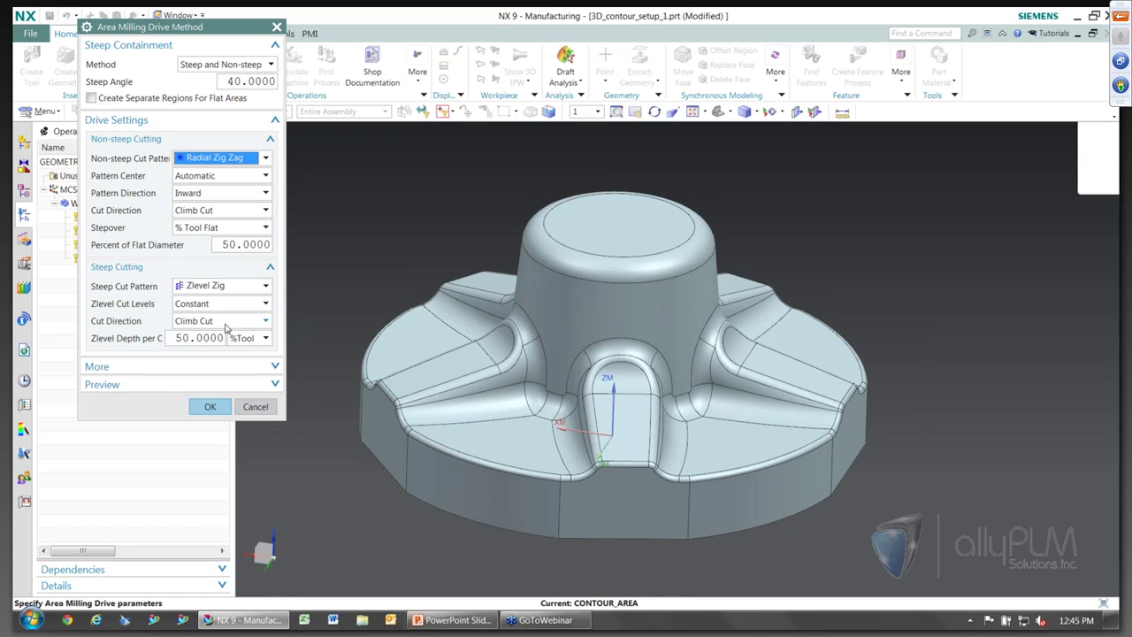
left_click(217, 175)
left_click(212, 195)
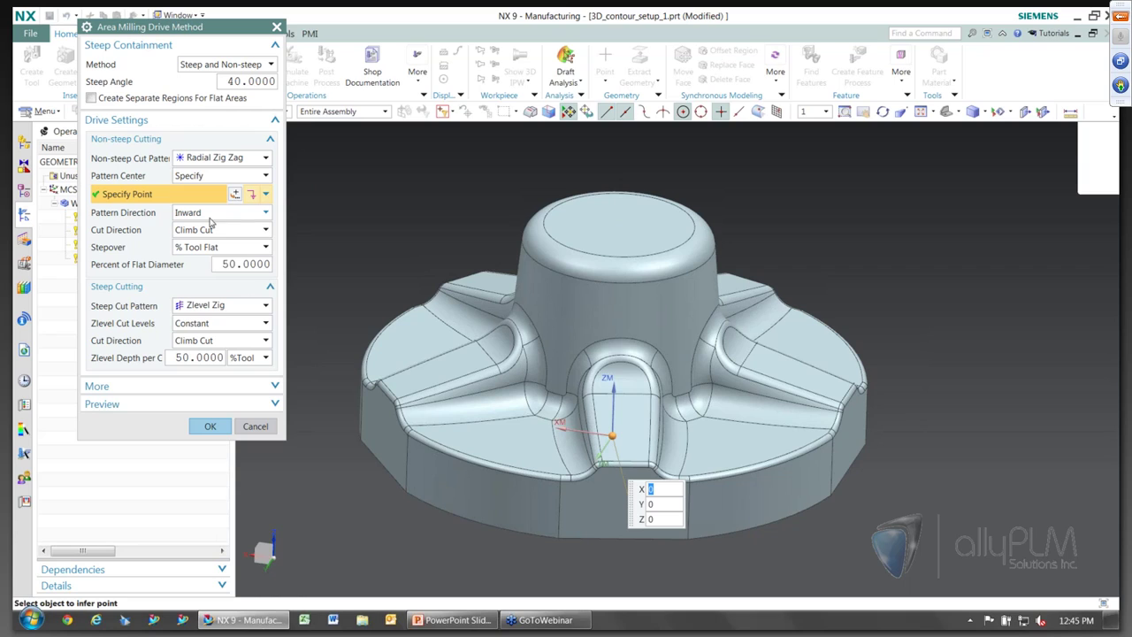
Set the non-steep stepover to Constant with a maximum distance of 0.5 mm and accept the drive settings
left_click(211, 249)
left_click(203, 261)
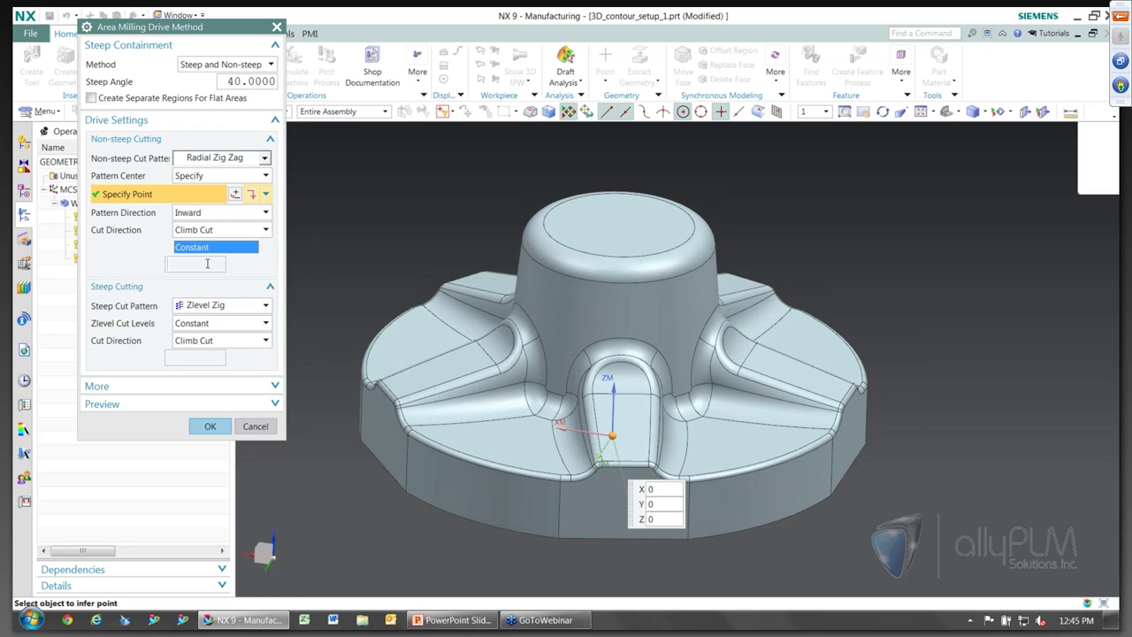
double_click(202, 264)
type(".5")
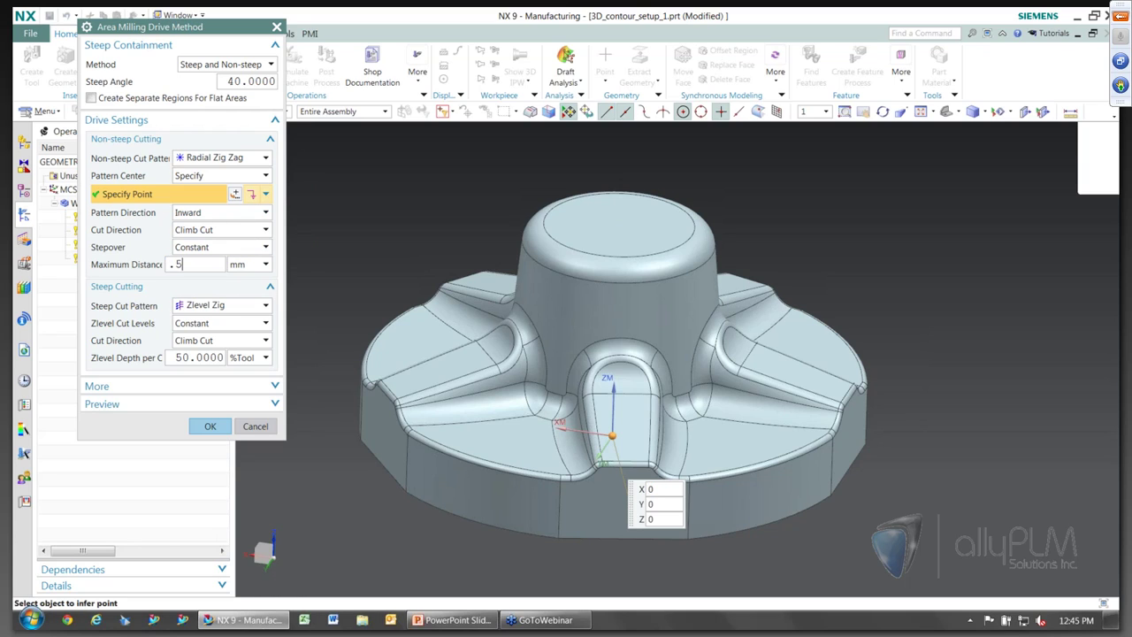
left_click(209, 425)
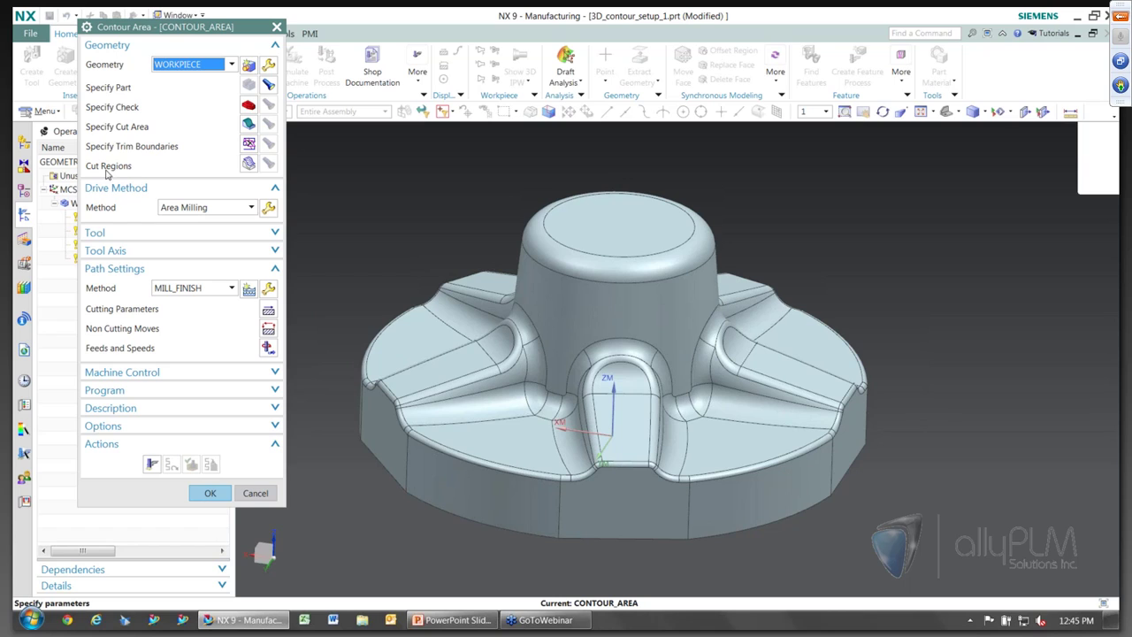
Generate a cut region list to inspect the steep and non-steep regions around the part, and cancel it
left_click(248, 165)
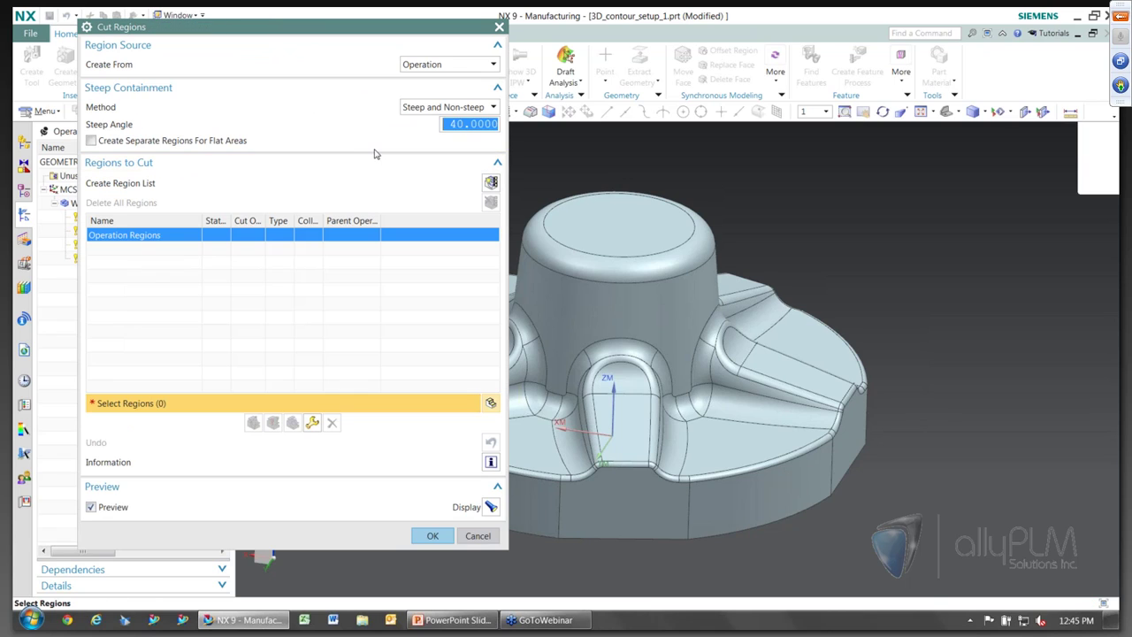
left_click(491, 182)
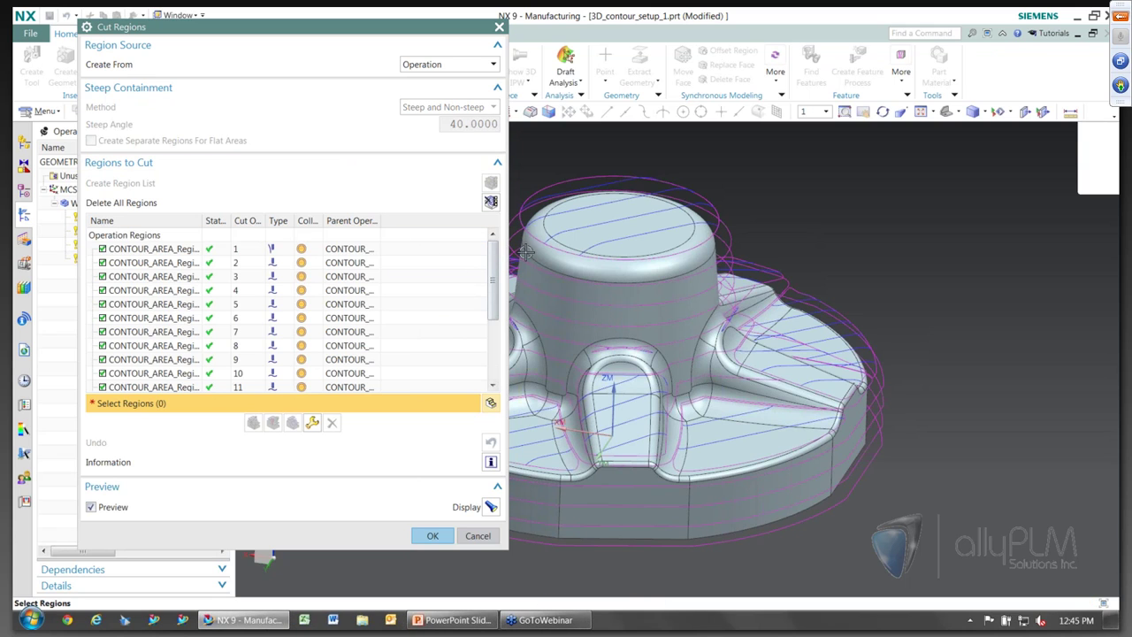
middle_click_drag(935, 378, 786, 419)
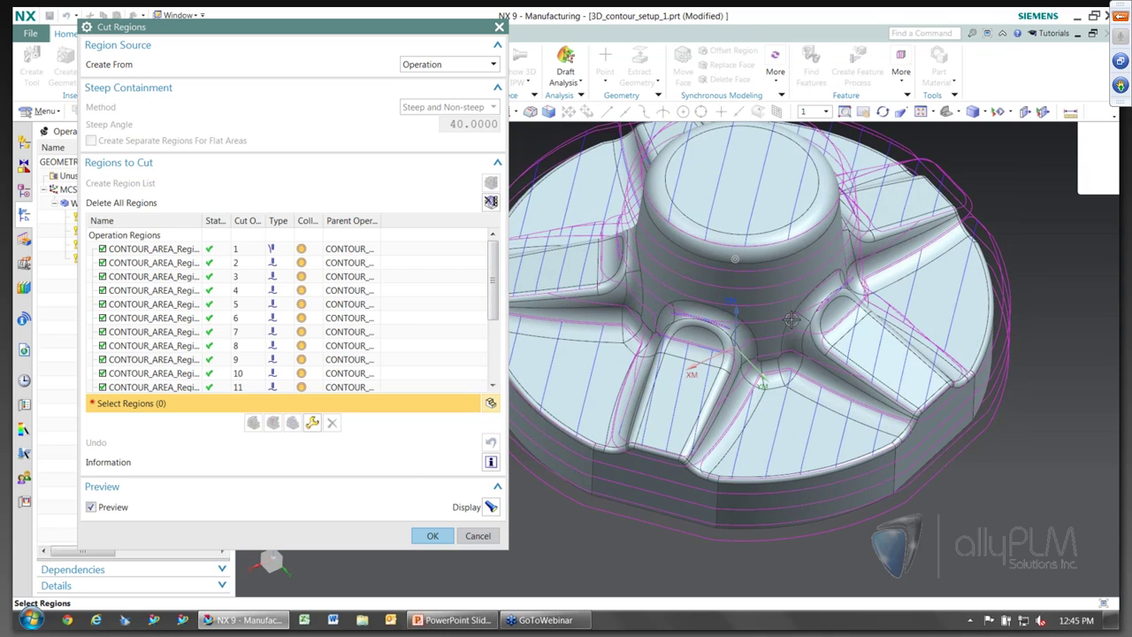
middle_click_drag(792, 322, 718, 230)
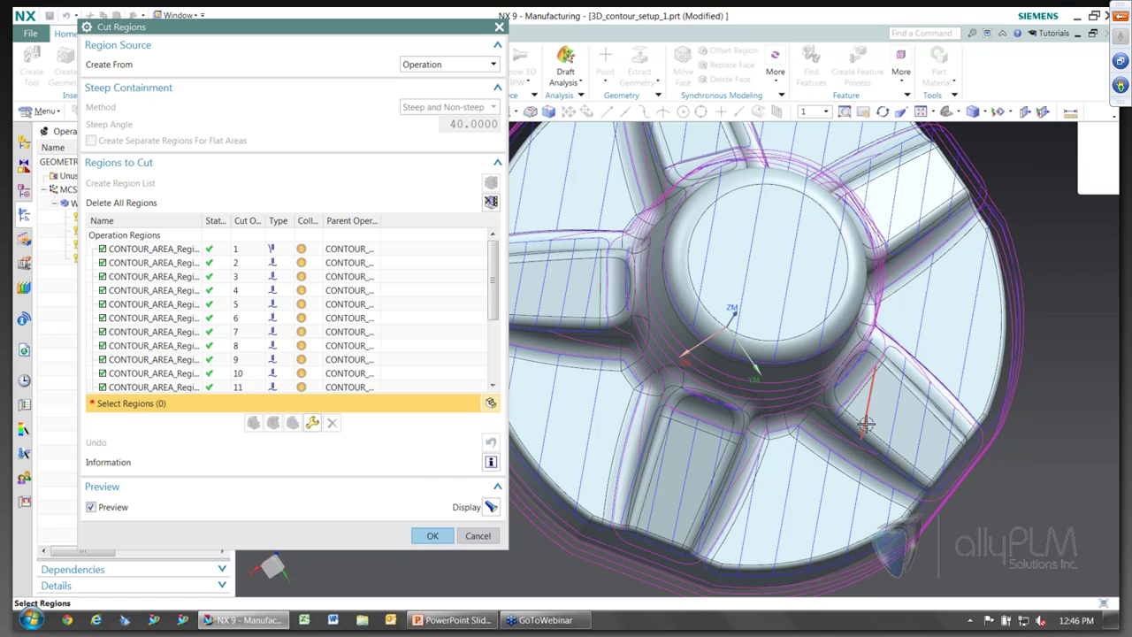
mouse_move(866, 424)
middle_mouse_down()
mouse_move(948, 392)
mouse_move(939, 335)
middle_mouse_up()
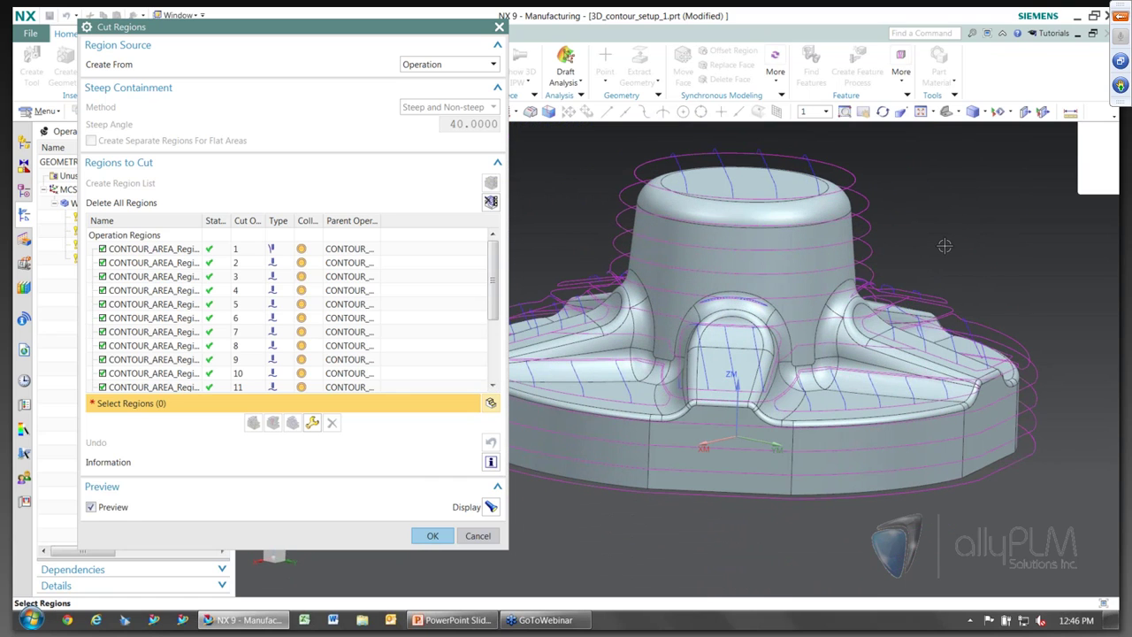
left_click(470, 536)
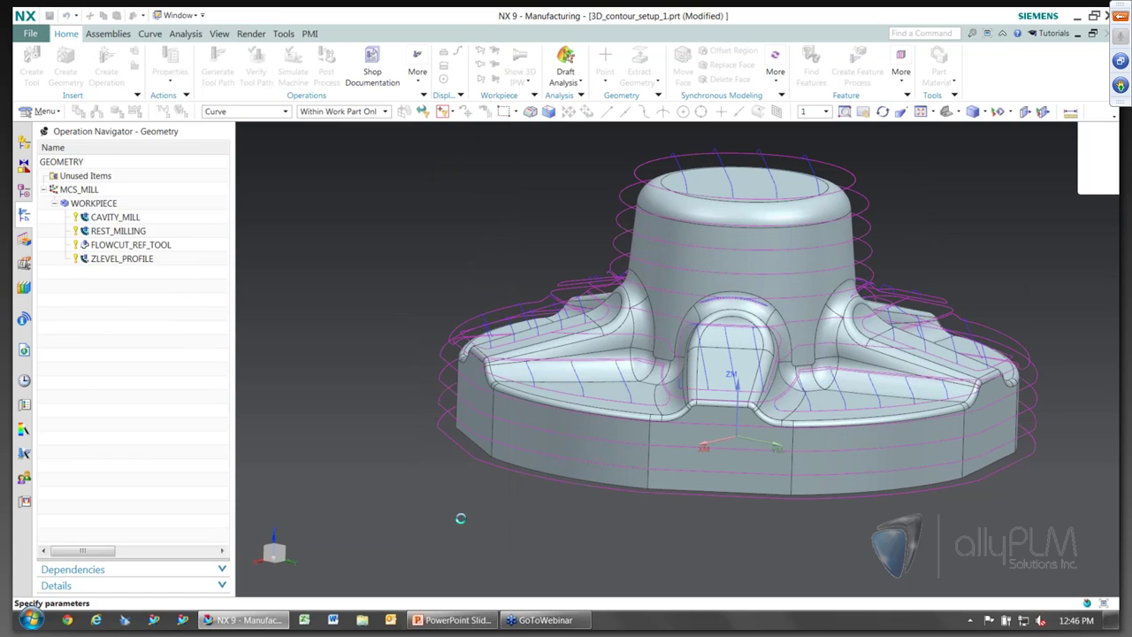
Enable Check Tool and Holder collision checking in the operation's cutting parameters
left_click(266, 310)
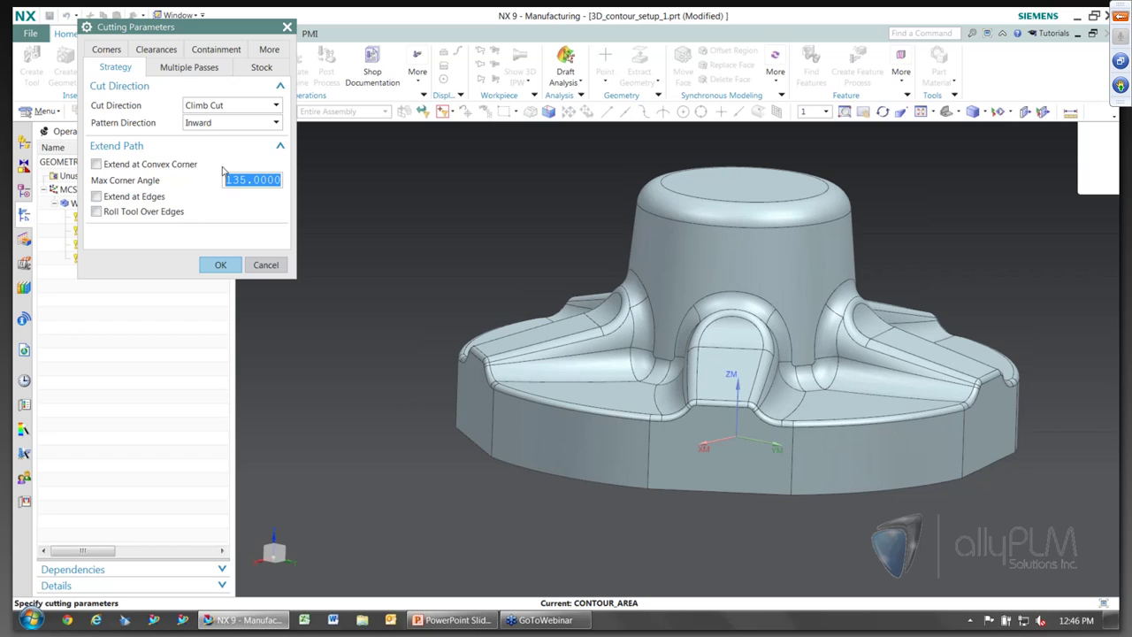
left_click(216, 50)
left_click(96, 147)
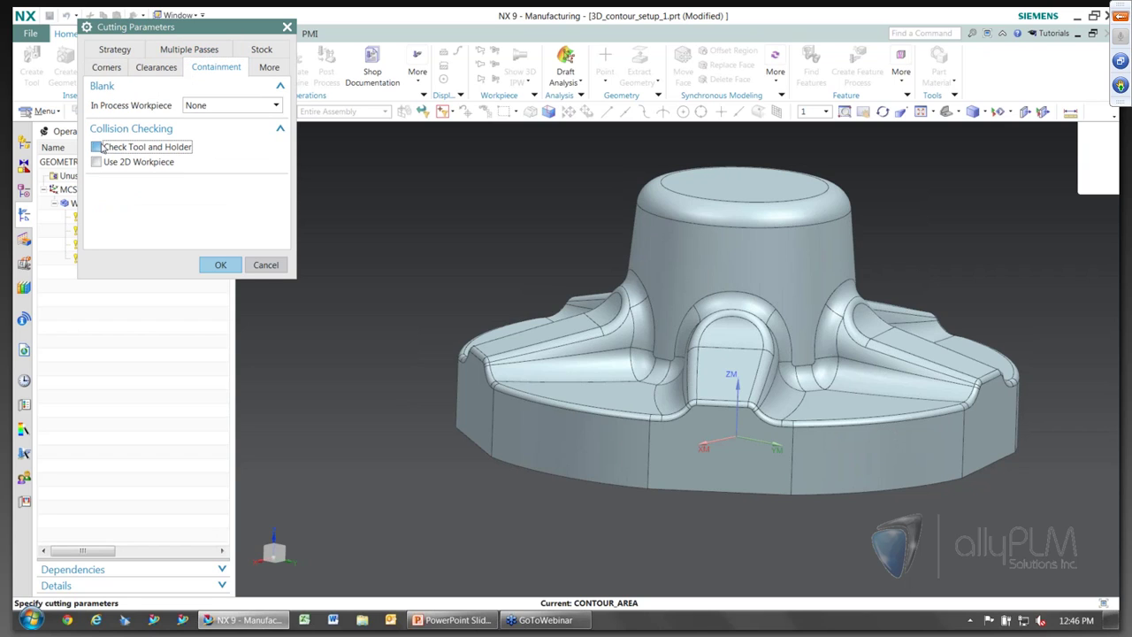
left_click(217, 264)
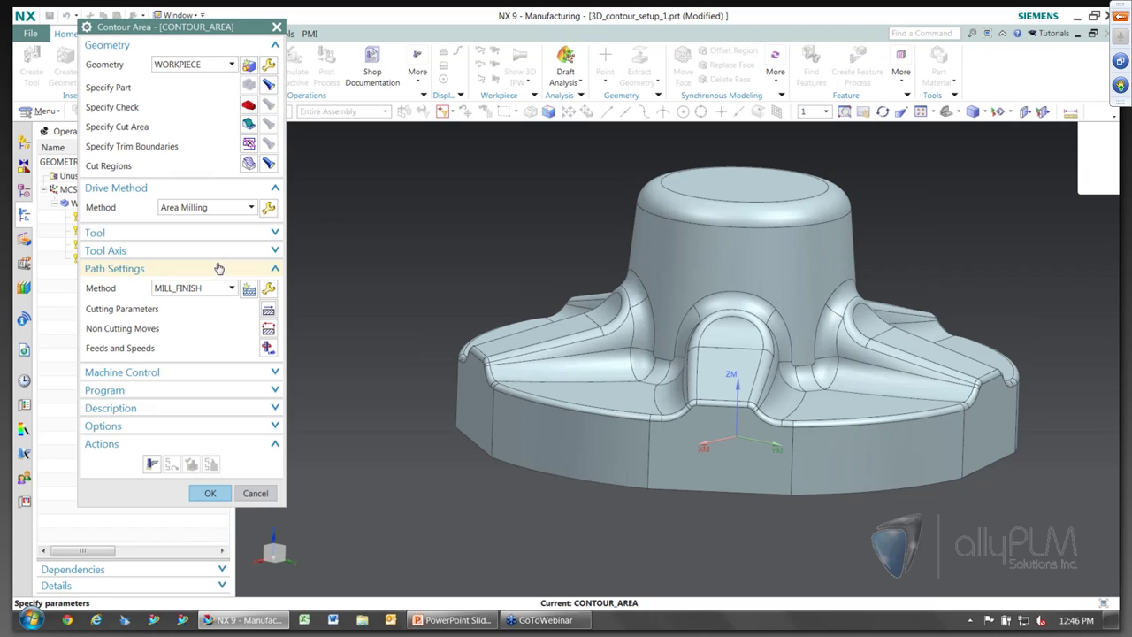
Generate the cut region list with collision checking active and examine the regions between the ribs around the hub base
left_click(249, 164)
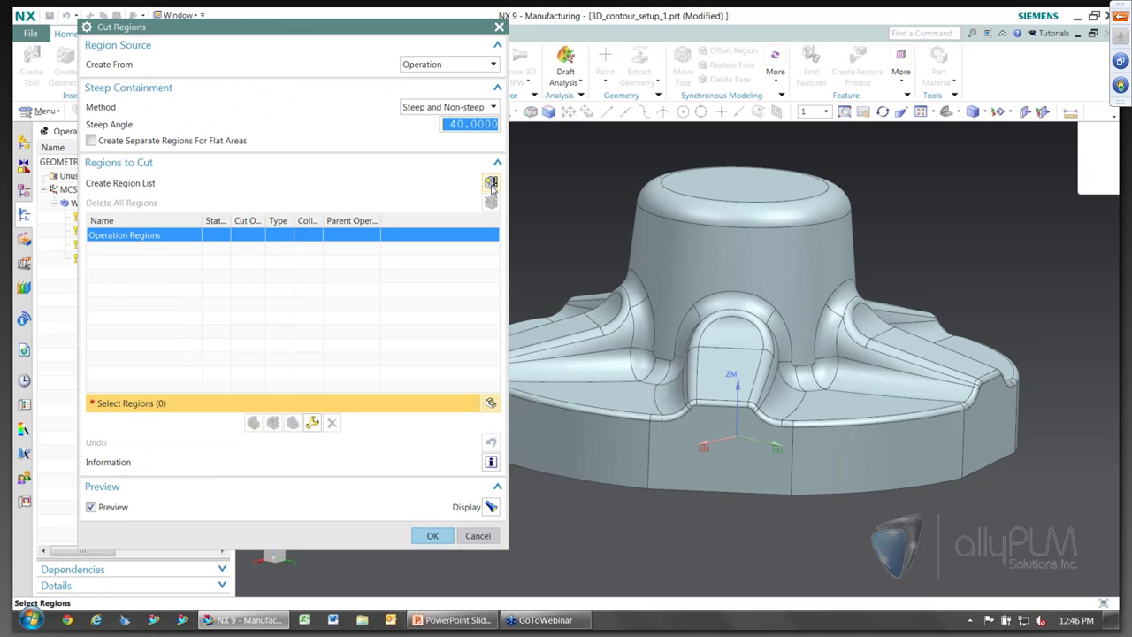
left_click(491, 182)
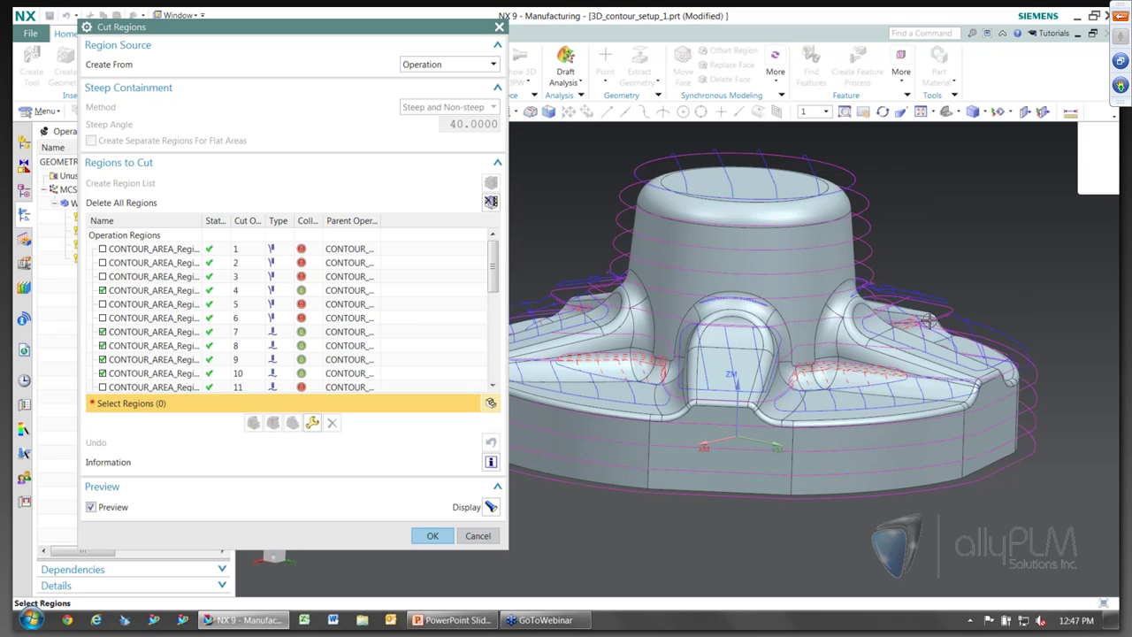
middle_click_drag(713, 304, 629, 410)
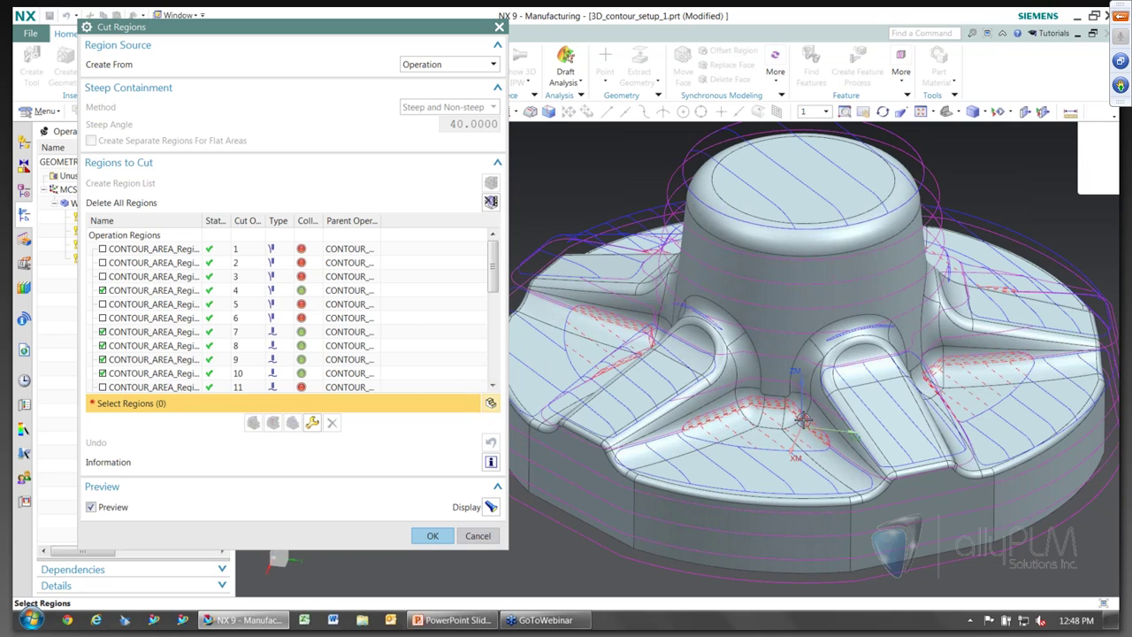
middle_click_drag(809, 479, 834, 475)
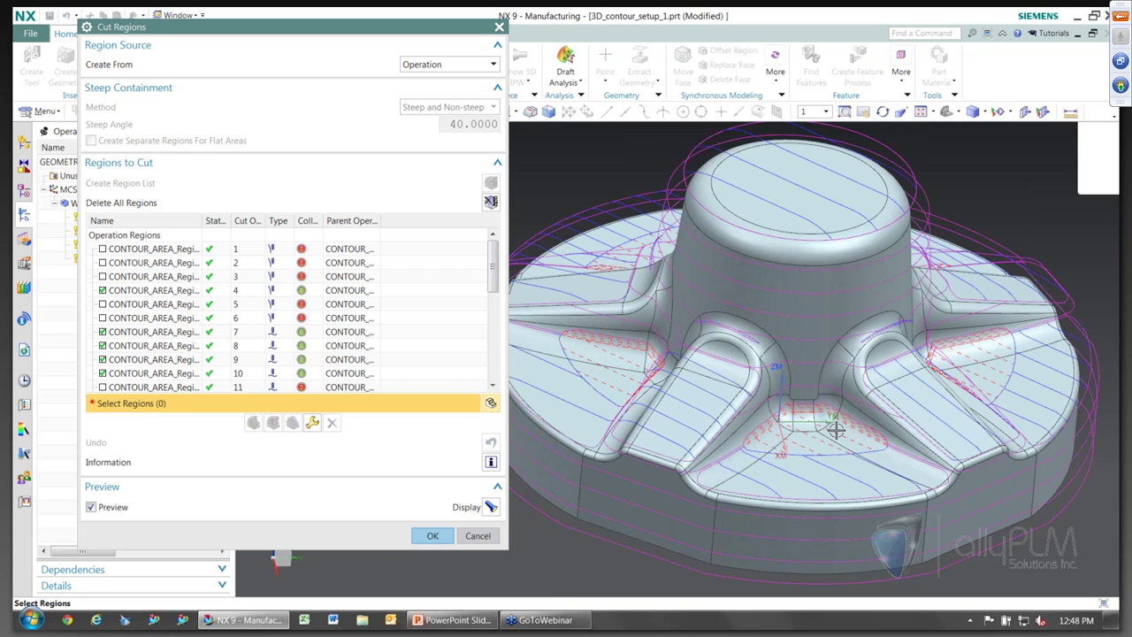
mouse_move(850, 478)
middle_mouse_down()
mouse_move(876, 389)
mouse_move(924, 488)
mouse_move(694, 428)
mouse_move(829, 387)
middle_mouse_up()
scroll(916, 479, "up", 5)
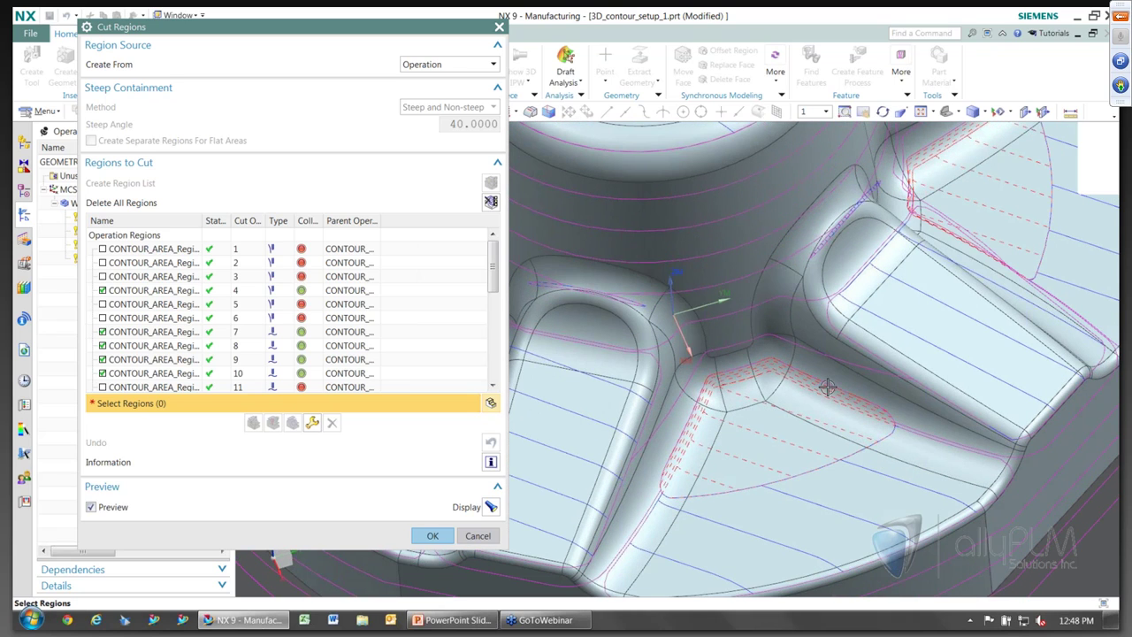
middle_click_drag(707, 452, 842, 209)
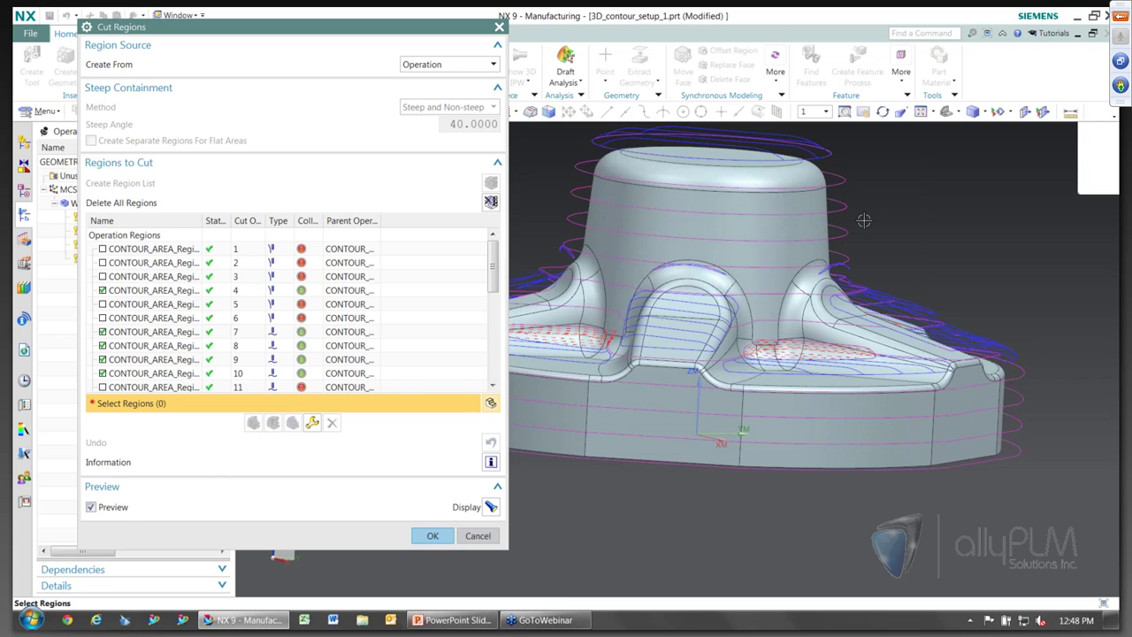
Sort the cut regions by type and delete the steep regions with cut orders 1 to 6
left_click(279, 227)
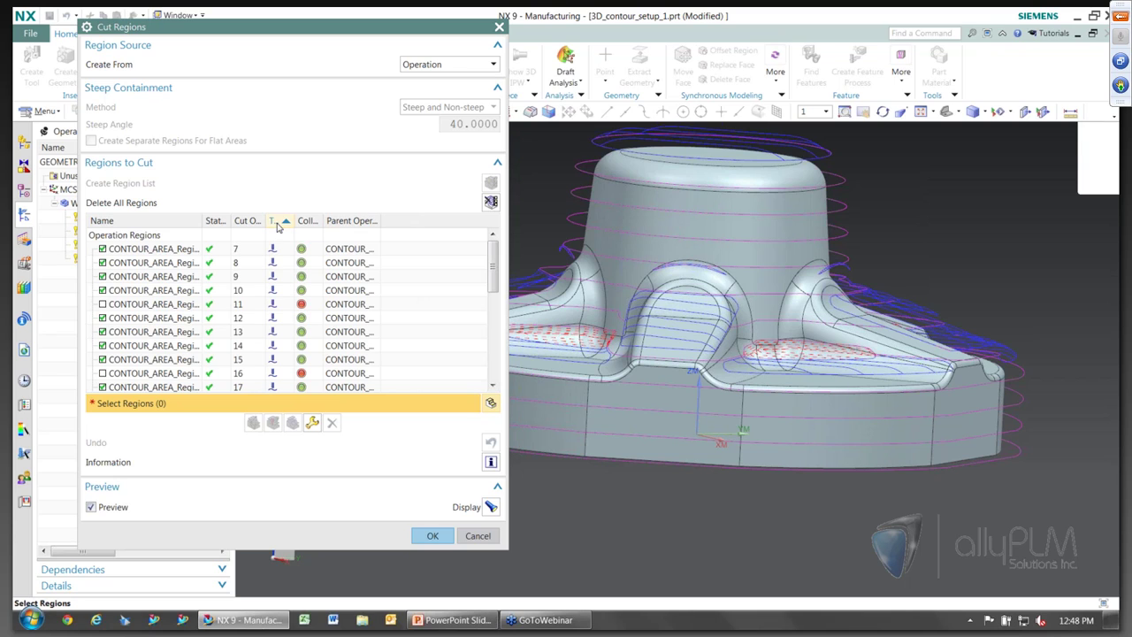
left_click(279, 228)
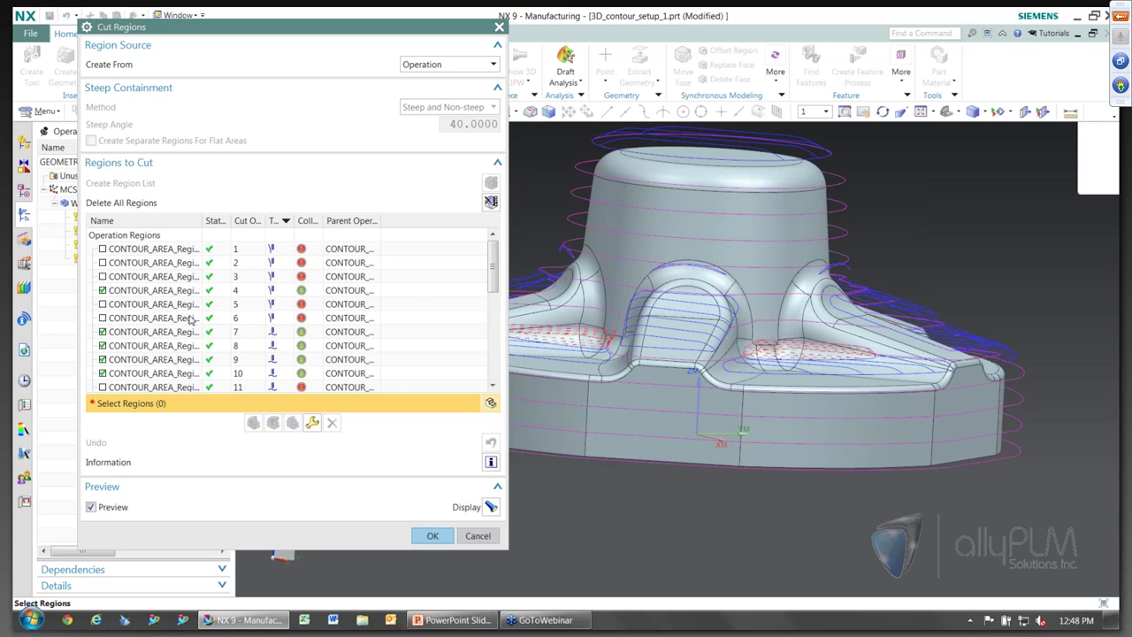
left_click(157, 318)
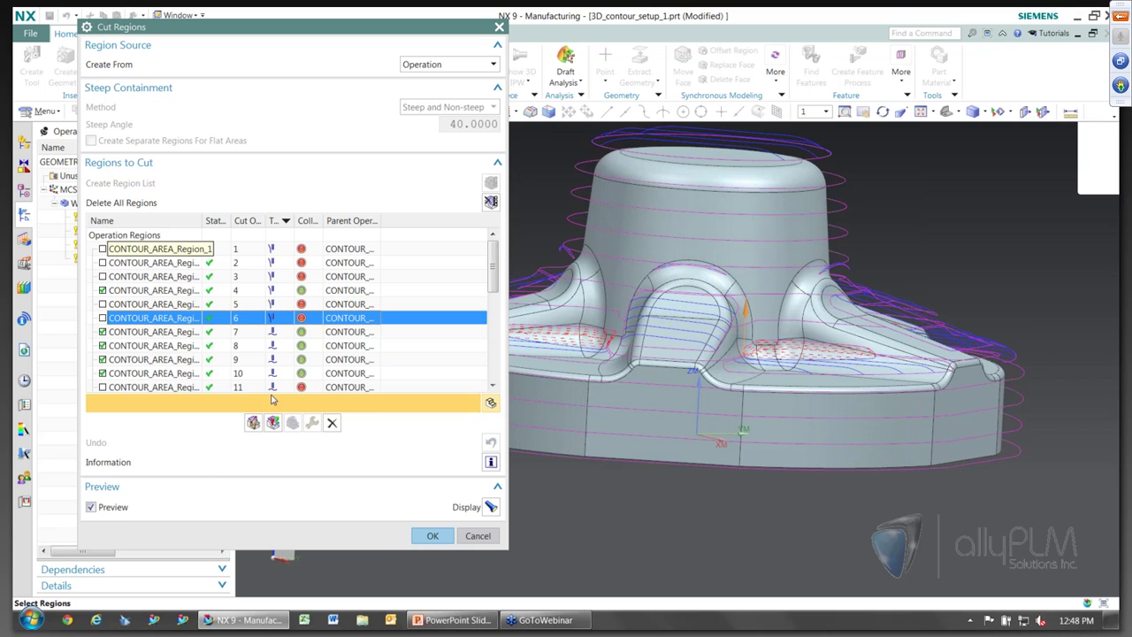
left_click(332, 423)
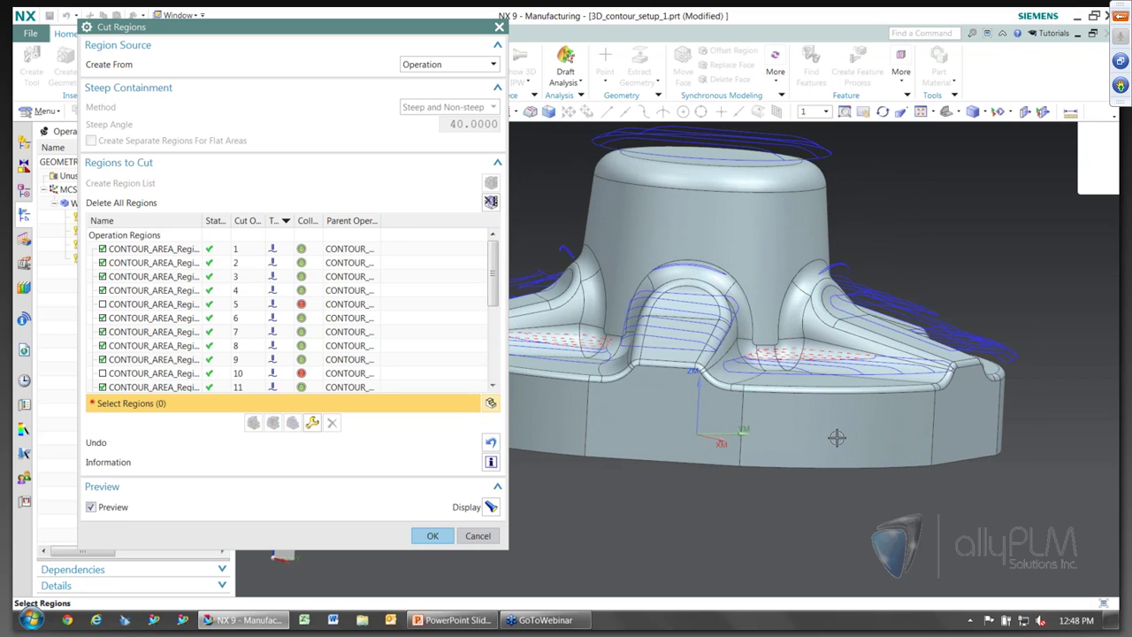
Select the six thin sliver regions above the inner rib ends around the hub and delete them
middle_click_drag(861, 437, 858, 356)
scroll(858, 355, "up", 3)
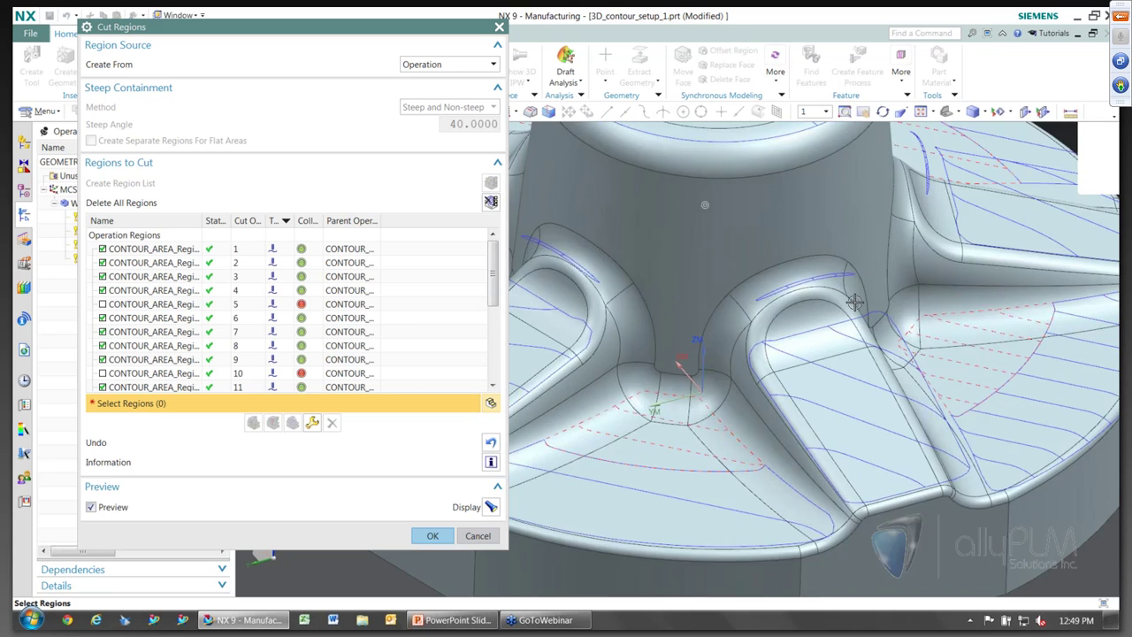
scroll(854, 302, "up", 2)
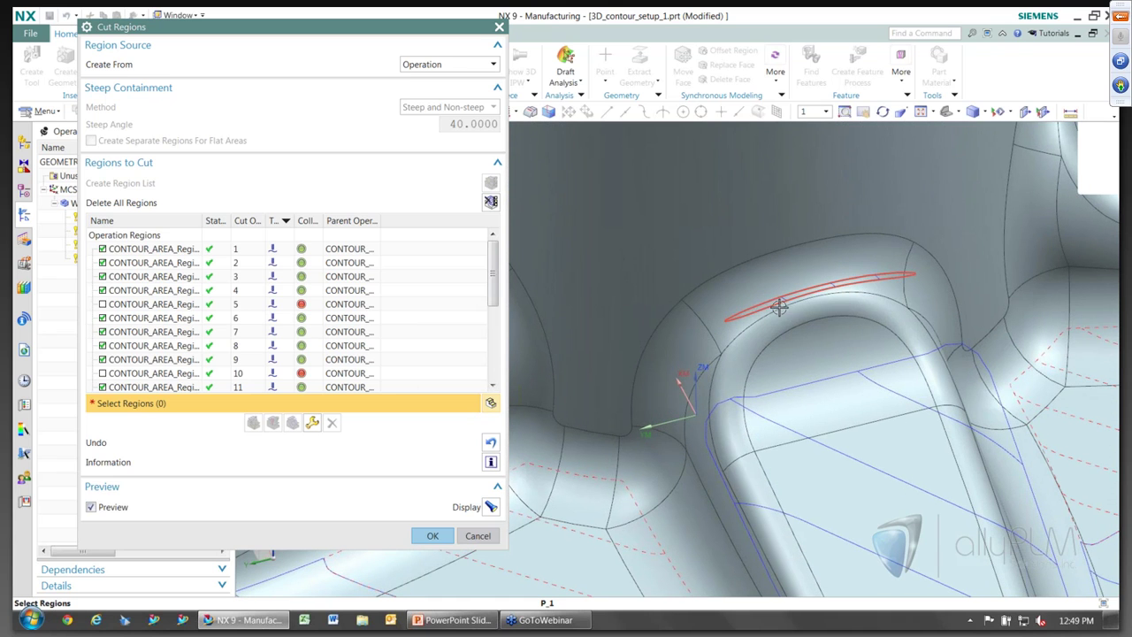
middle_click_drag(911, 278, 778, 290)
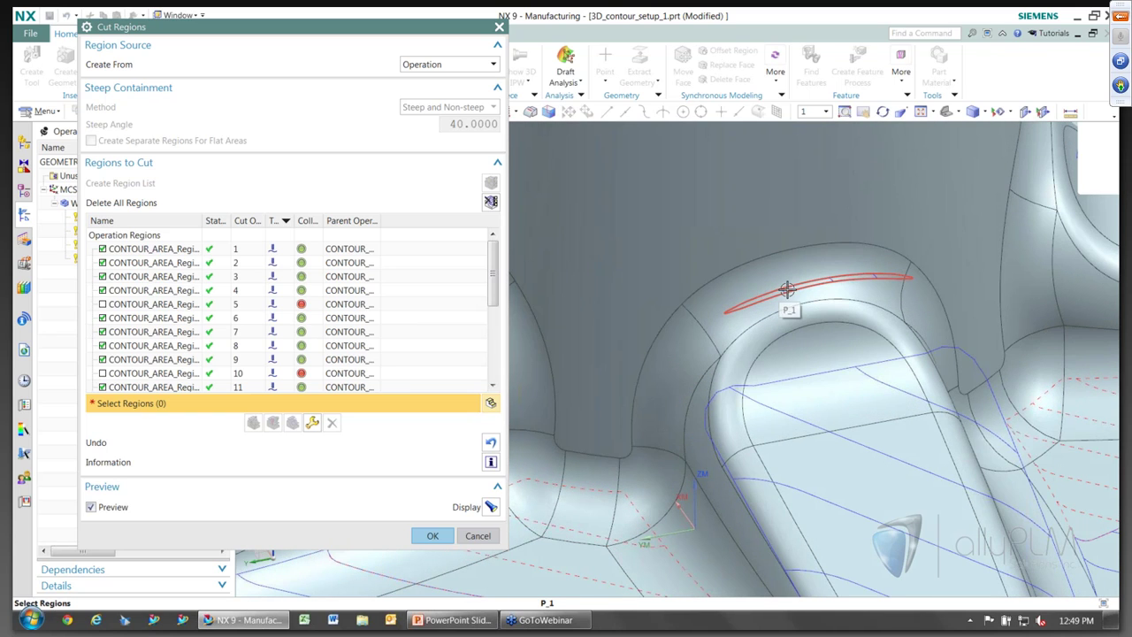
scroll(808, 279, "down", 2)
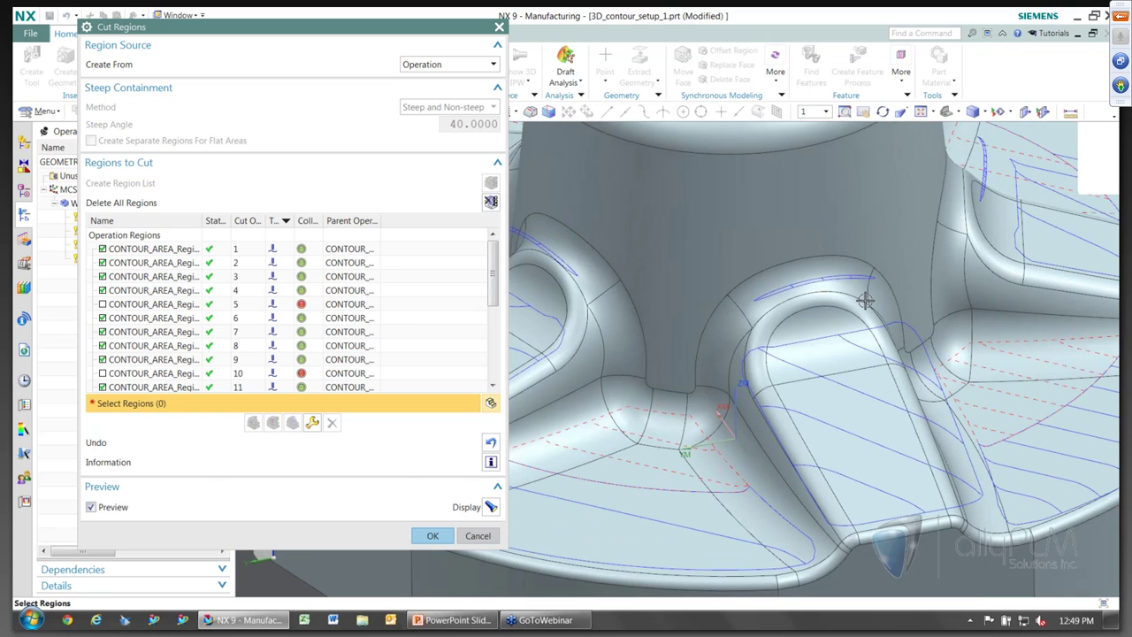
middle_click_drag(874, 305, 804, 235)
left_click(803, 236)
middle_click_drag(774, 311, 845, 316)
left_click(818, 264)
left_click(754, 332)
left_click(833, 311)
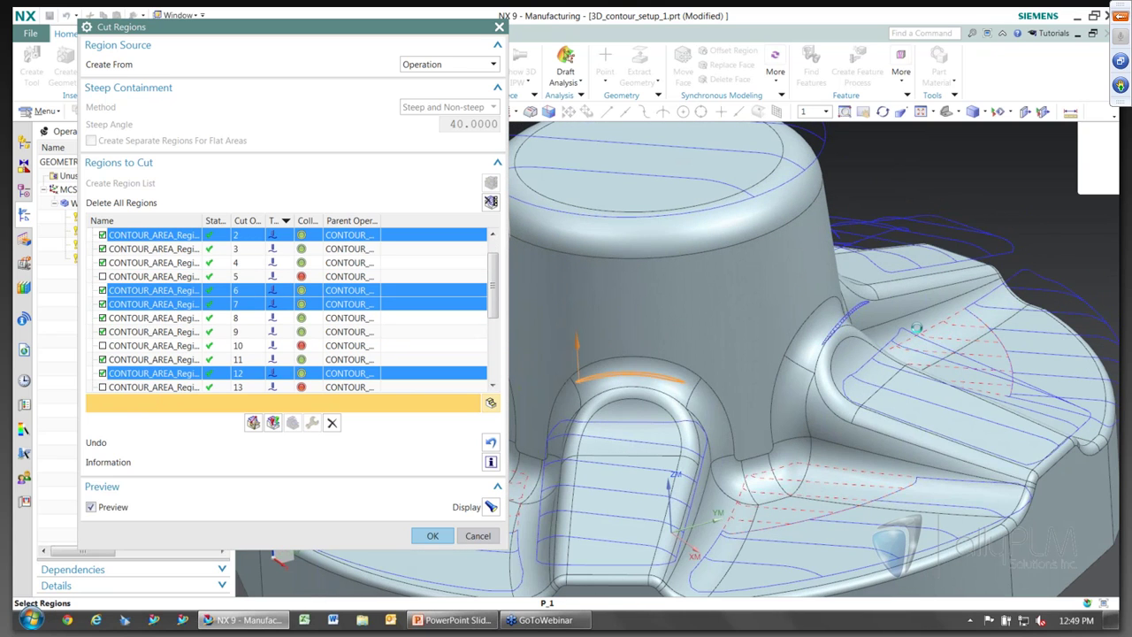
left_click(844, 318)
middle_click_drag(906, 343, 816, 310)
left_click(816, 311)
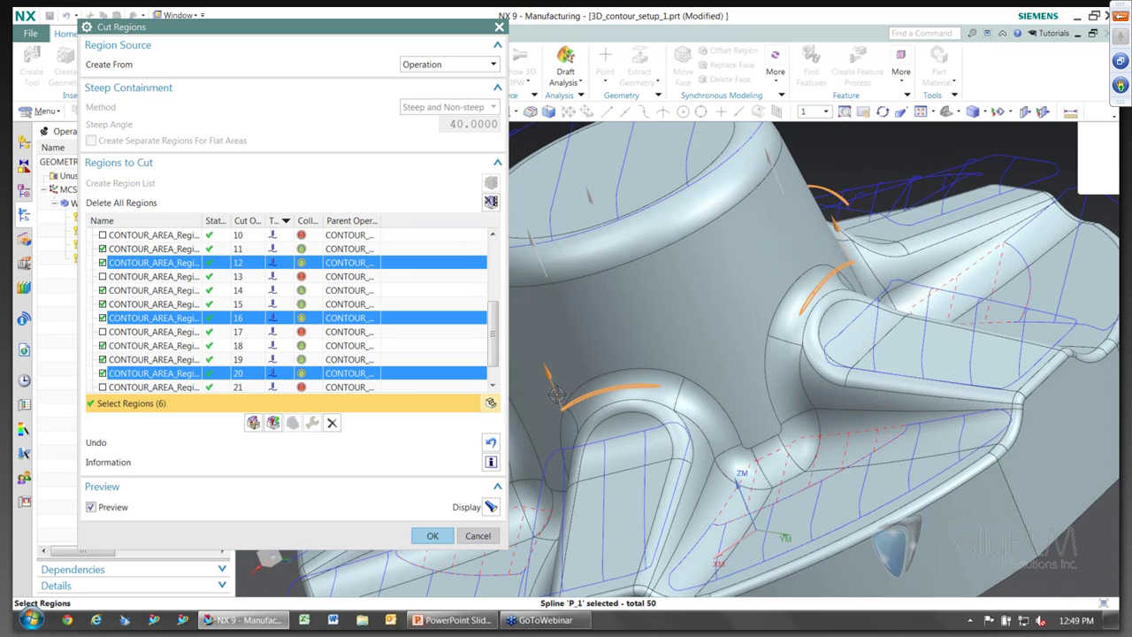
left_click(332, 423)
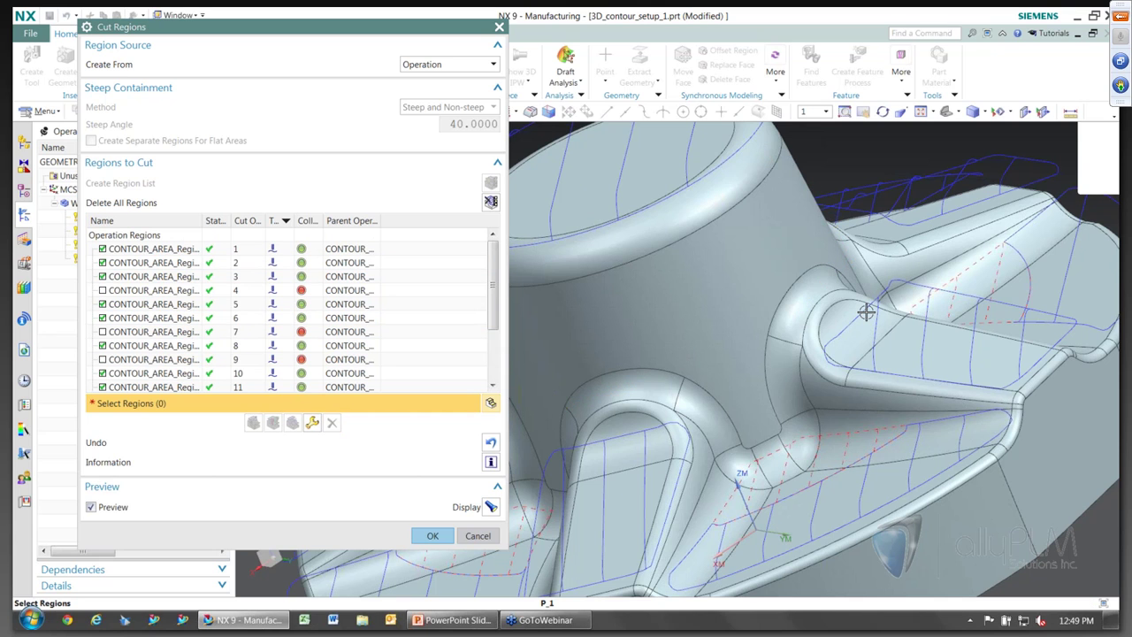
Merge colliding region 9 between two ribs with the adjoining outer region, using region 9 as the target
key("Home")
middle_click_drag(967, 398, 864, 381)
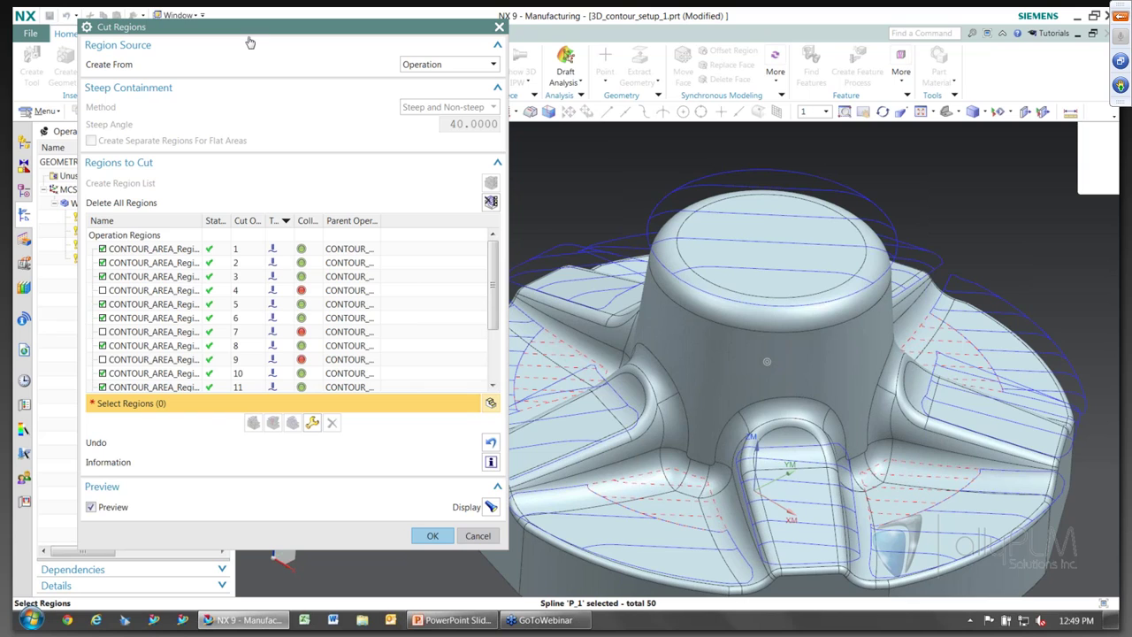
left_click_drag(250, 27, 206, 18)
middle_click_drag(579, 171, 801, 442)
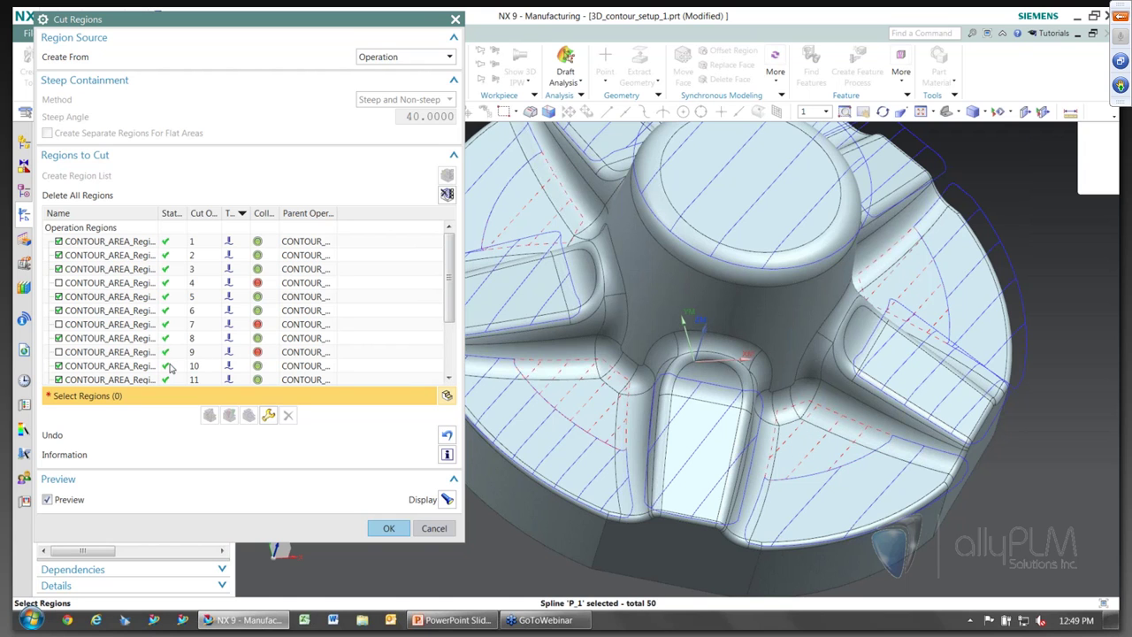
left_click(132, 352)
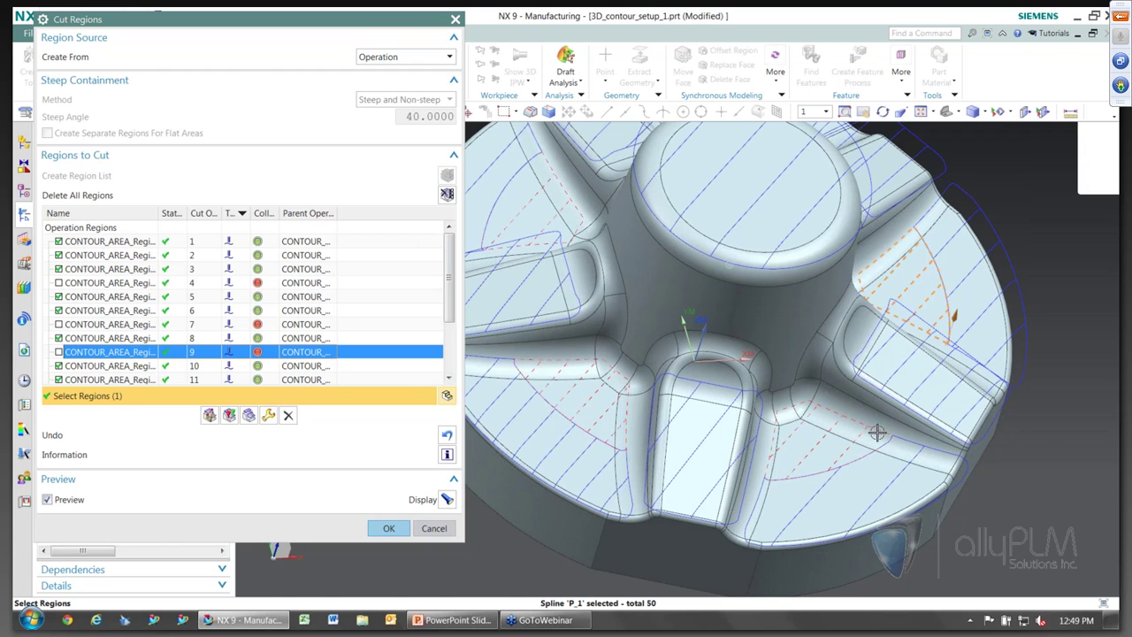
middle_click_drag(877, 433, 787, 423)
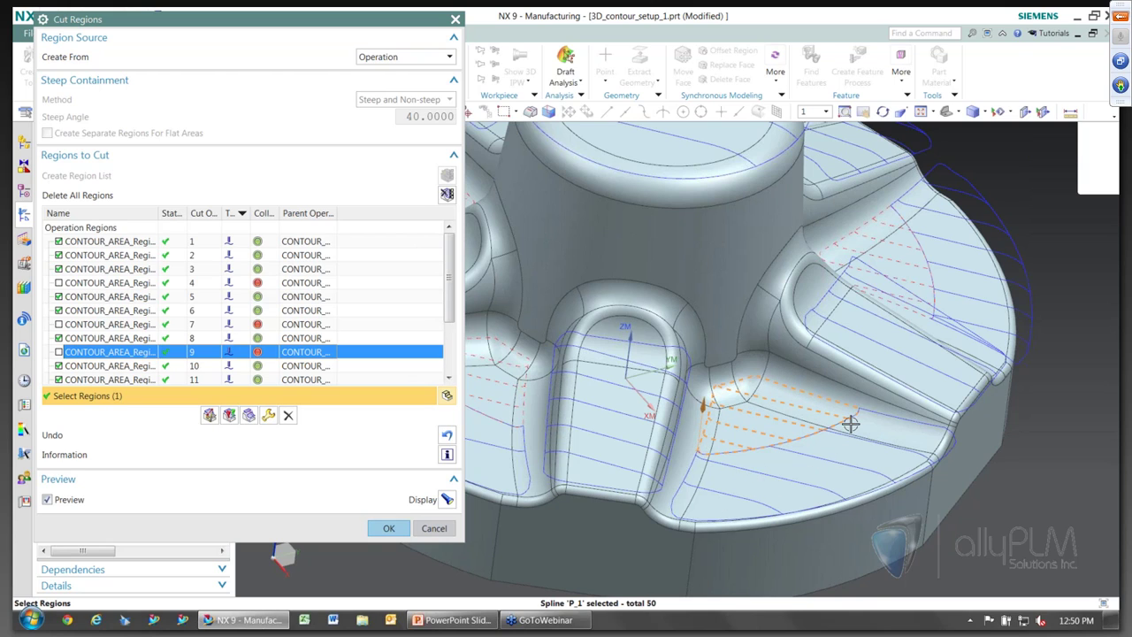
middle_click_drag(850, 424, 886, 430)
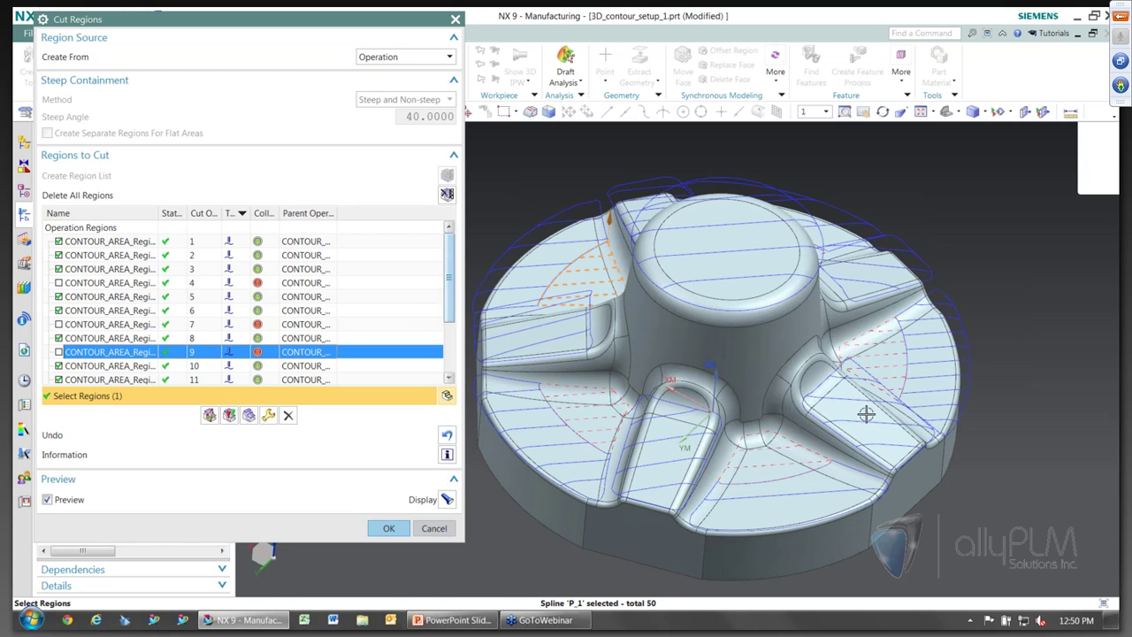
mouse_move(866, 414)
middle_mouse_down()
mouse_move(797, 535)
mouse_move(637, 202)
middle_mouse_up()
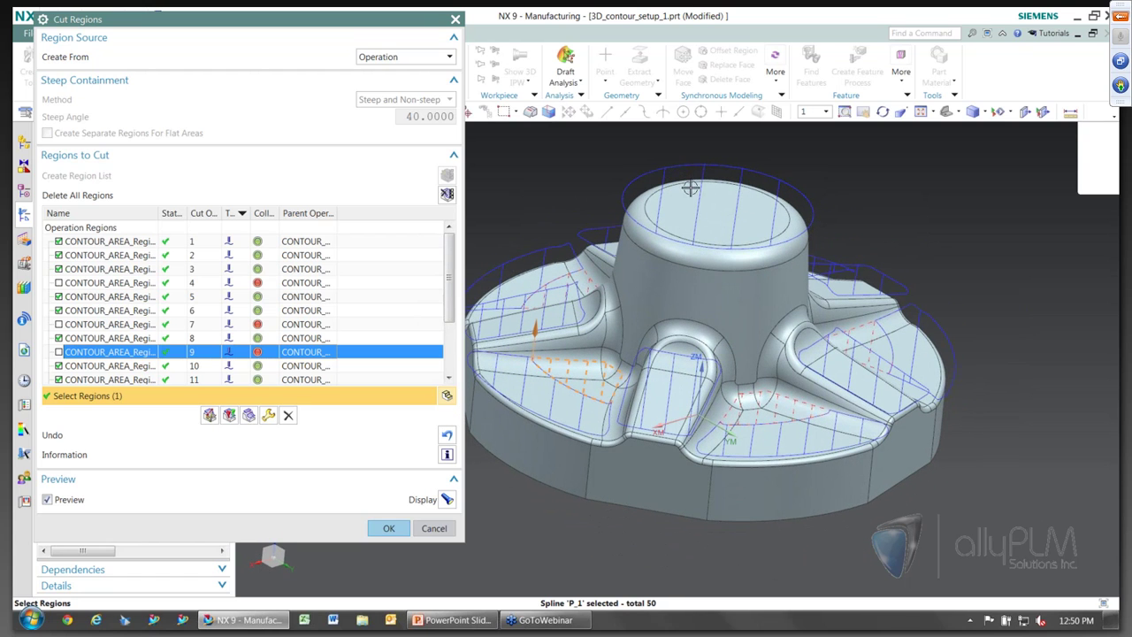
mouse_move(772, 436)
middle_mouse_down()
mouse_move(843, 475)
mouse_move(805, 452)
middle_mouse_up()
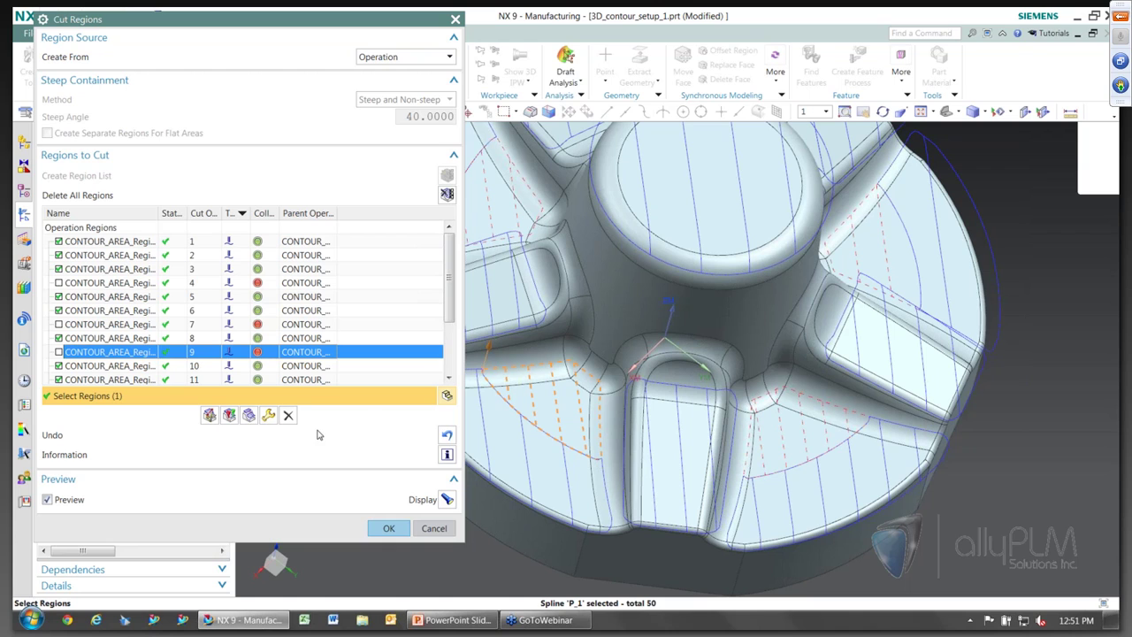
left_click(248, 416)
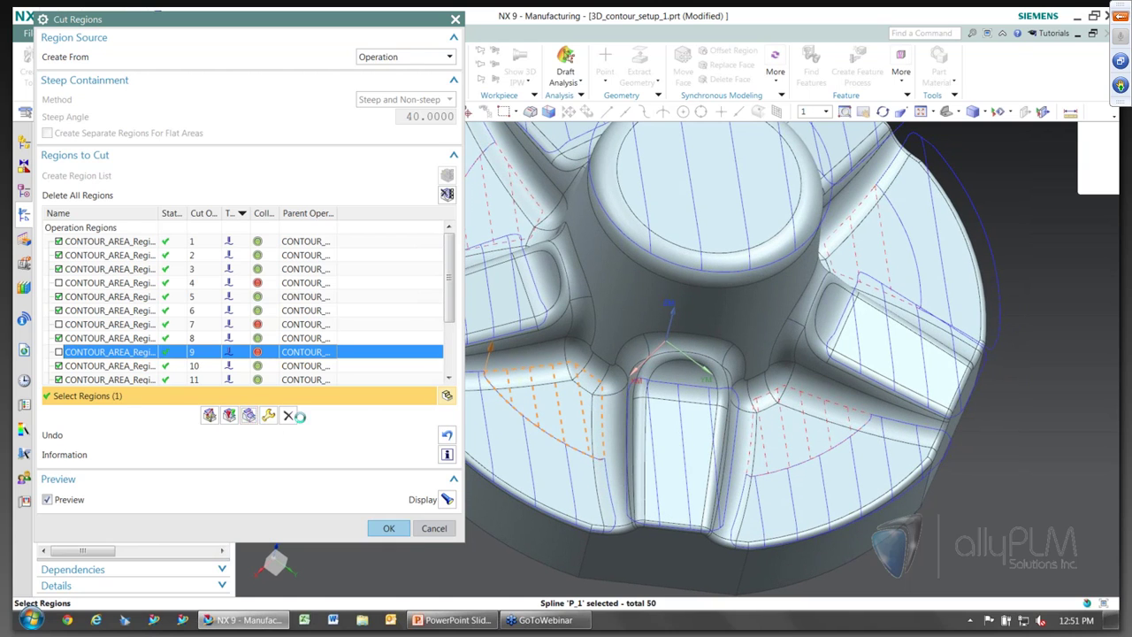
left_click(528, 441)
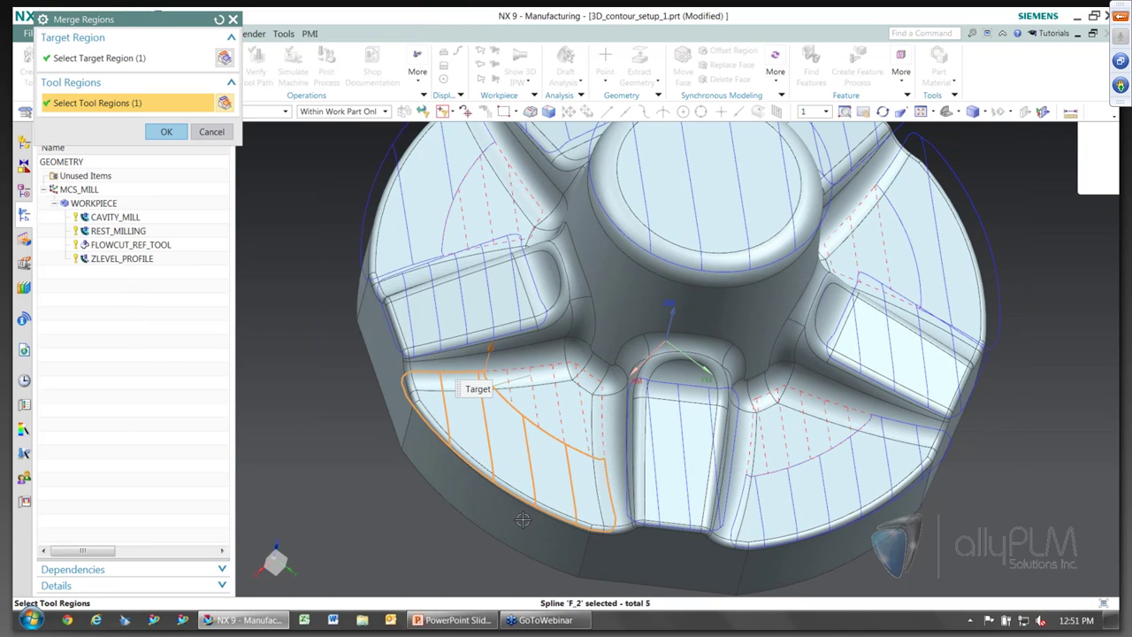
left_click(166, 130)
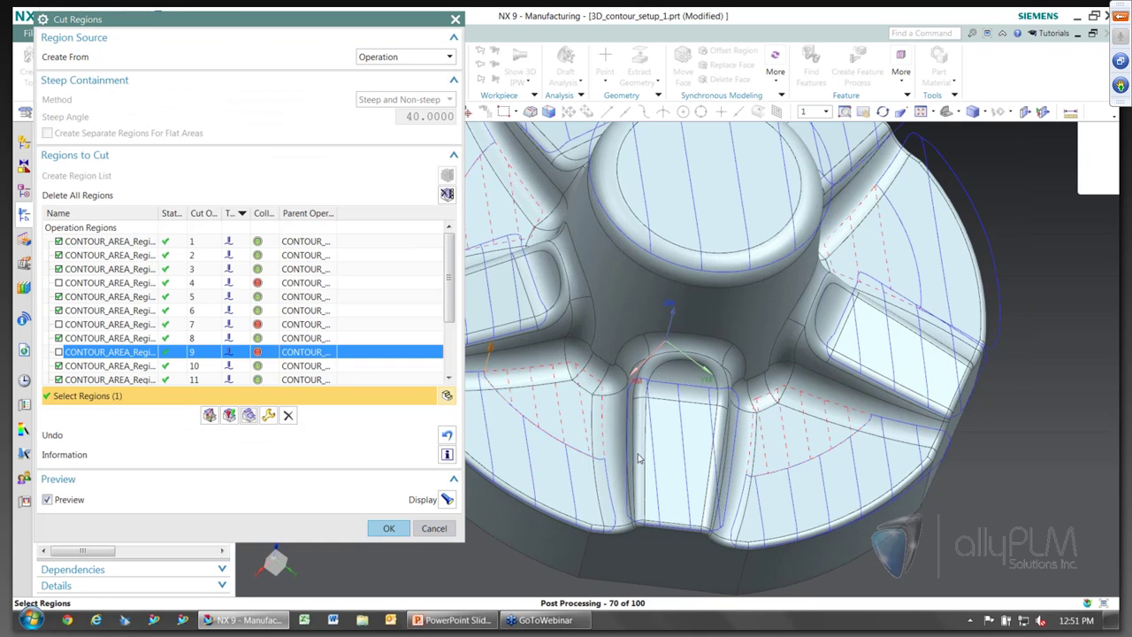
Merge the inner colliding region of a neighbouring pocket into outer region 6
middle_click_drag(637, 453, 802, 411)
mouse_move(736, 480)
middle_mouse_down()
mouse_move(746, 491)
mouse_move(872, 400)
middle_mouse_up()
scroll(707, 416, "up", 5)
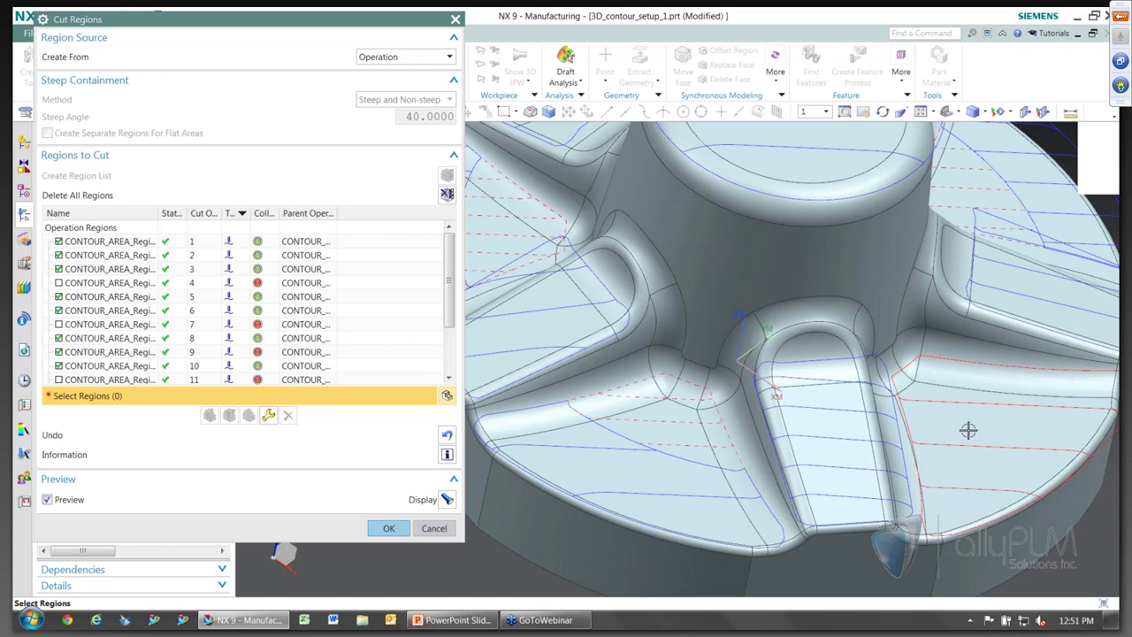
mouse_move(841, 489)
middle_mouse_down()
mouse_move(1046, 378)
mouse_move(863, 503)
middle_mouse_up()
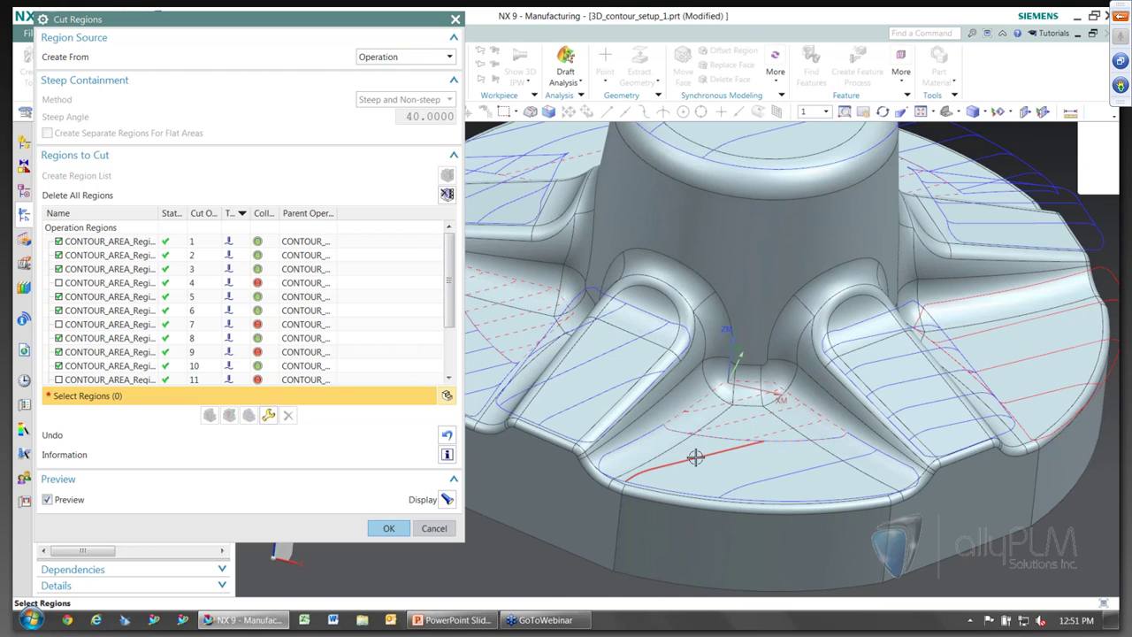
left_click(701, 453)
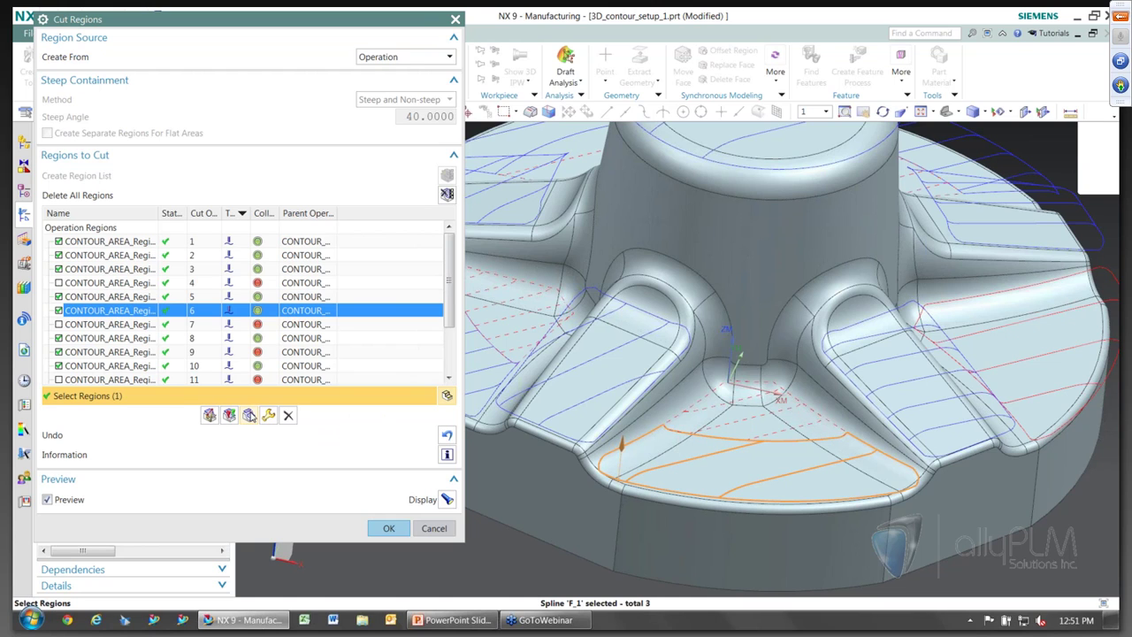
left_click(250, 415)
left_click(739, 417)
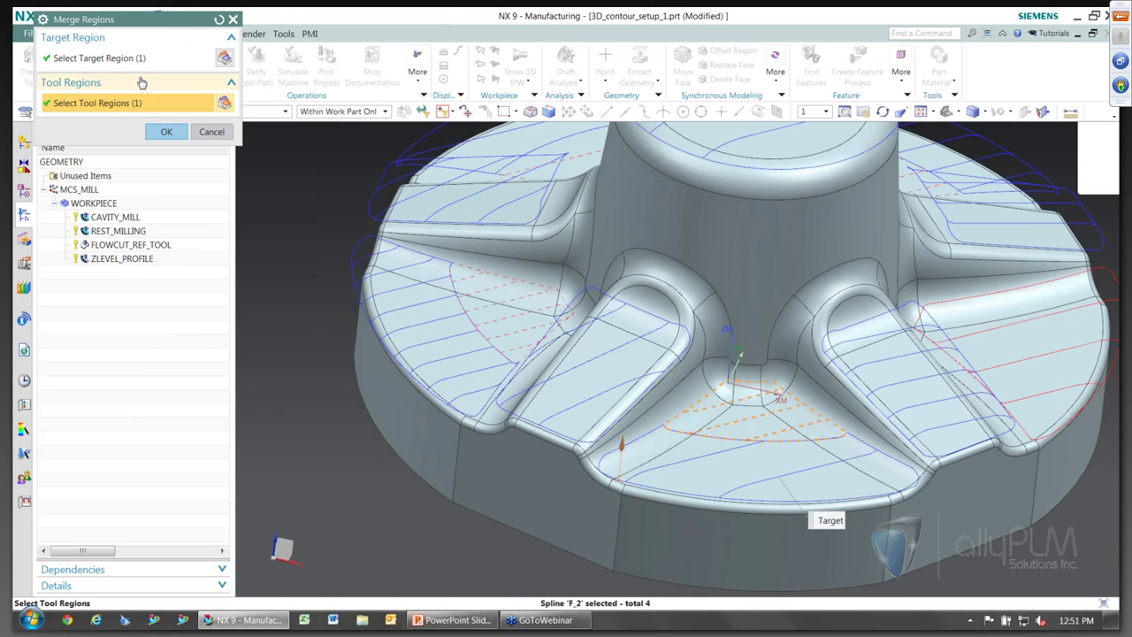
left_click(166, 131)
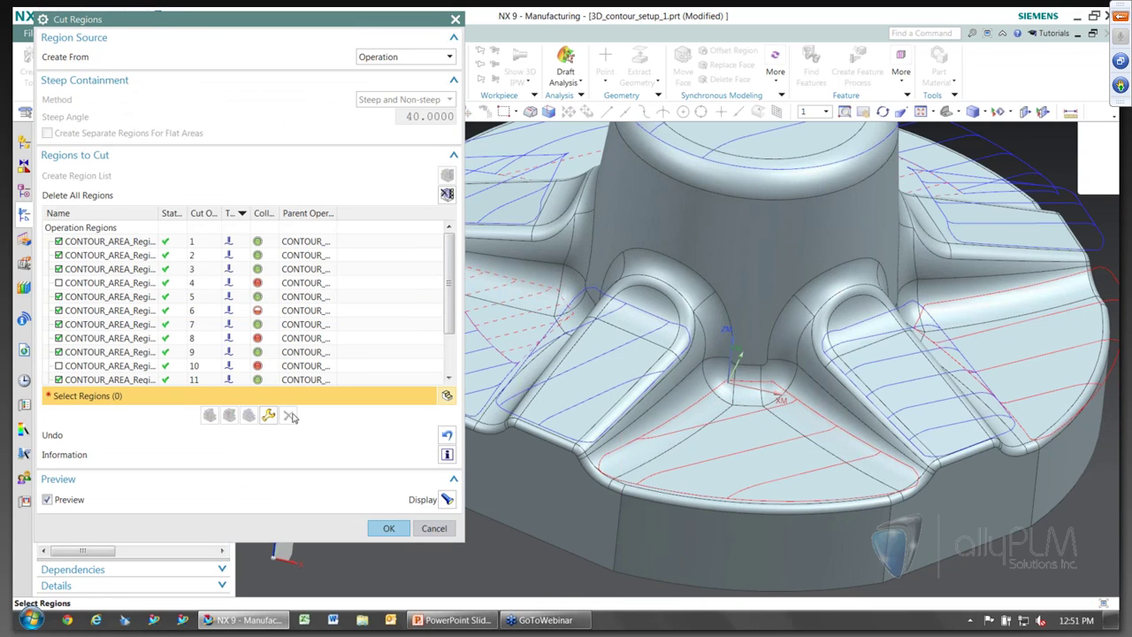
Merge the dashed inner region of another pocket into its outer region, cut order 3
middle_click_drag(782, 470, 807, 484)
left_click(807, 484)
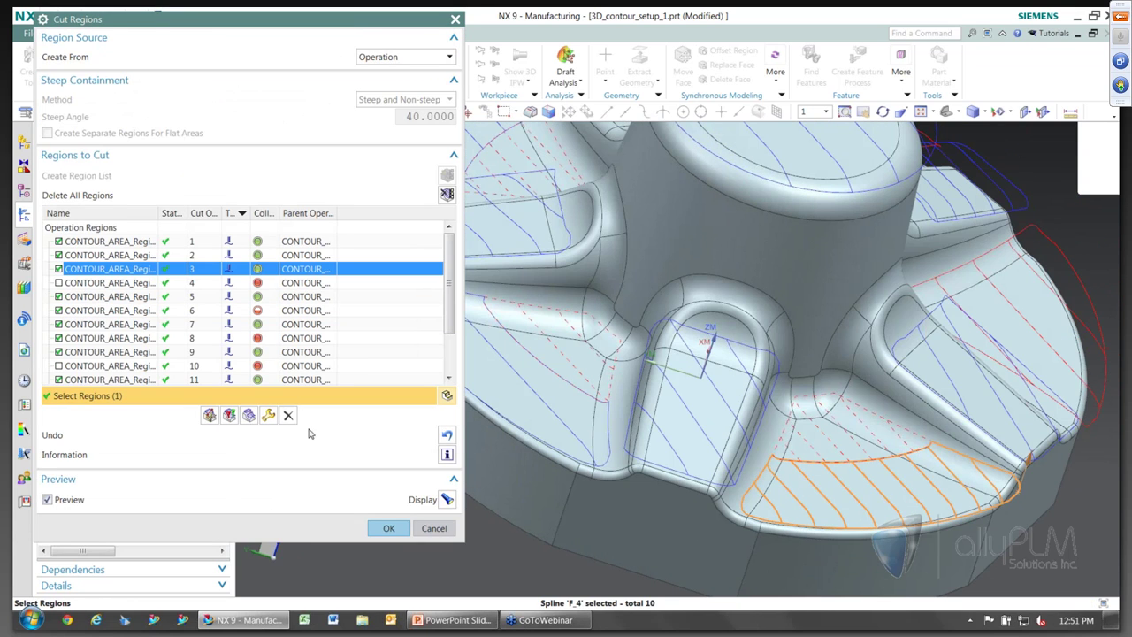
left_click(251, 417)
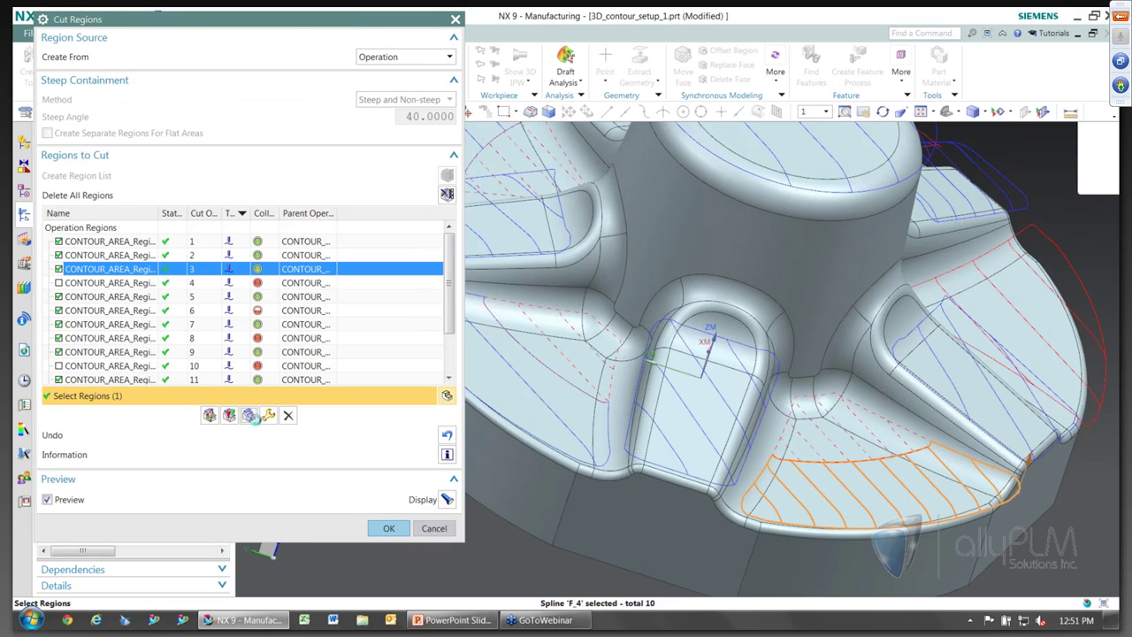
left_click(803, 439)
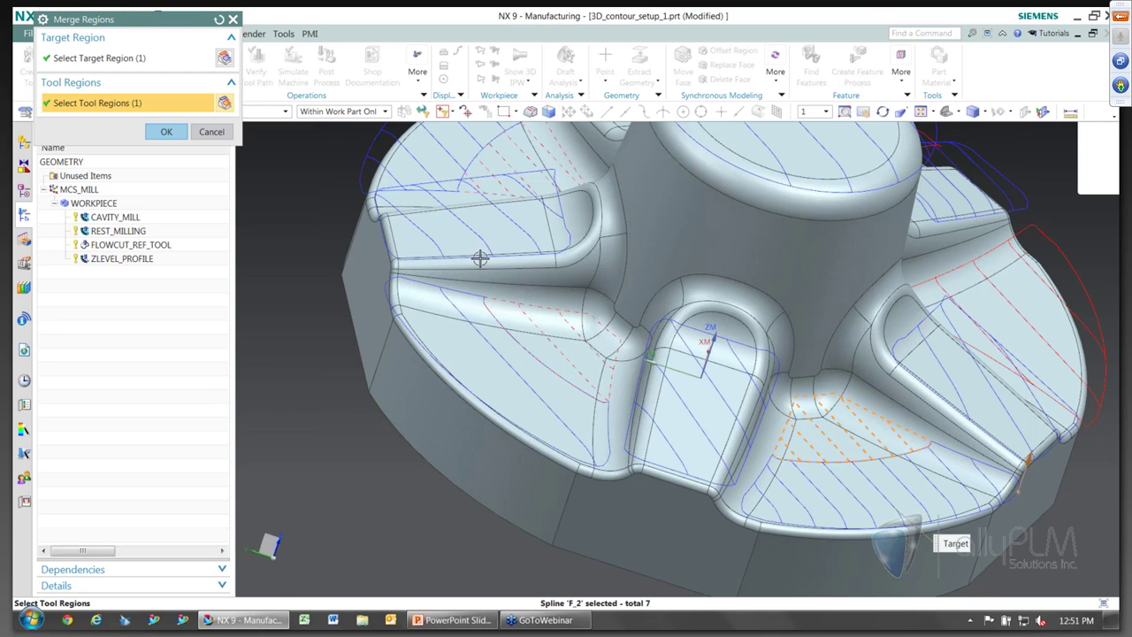
left_click(166, 131)
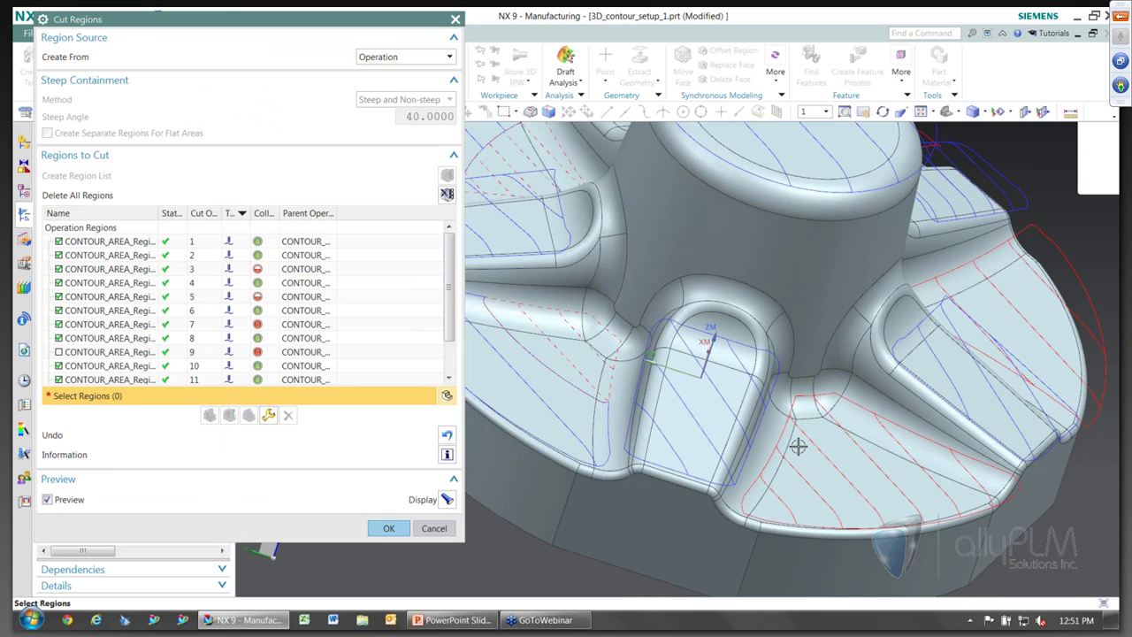
Merge the dashed inner region of the following pocket into outer region 13
middle_click_drag(799, 445, 616, 470)
left_click(615, 470)
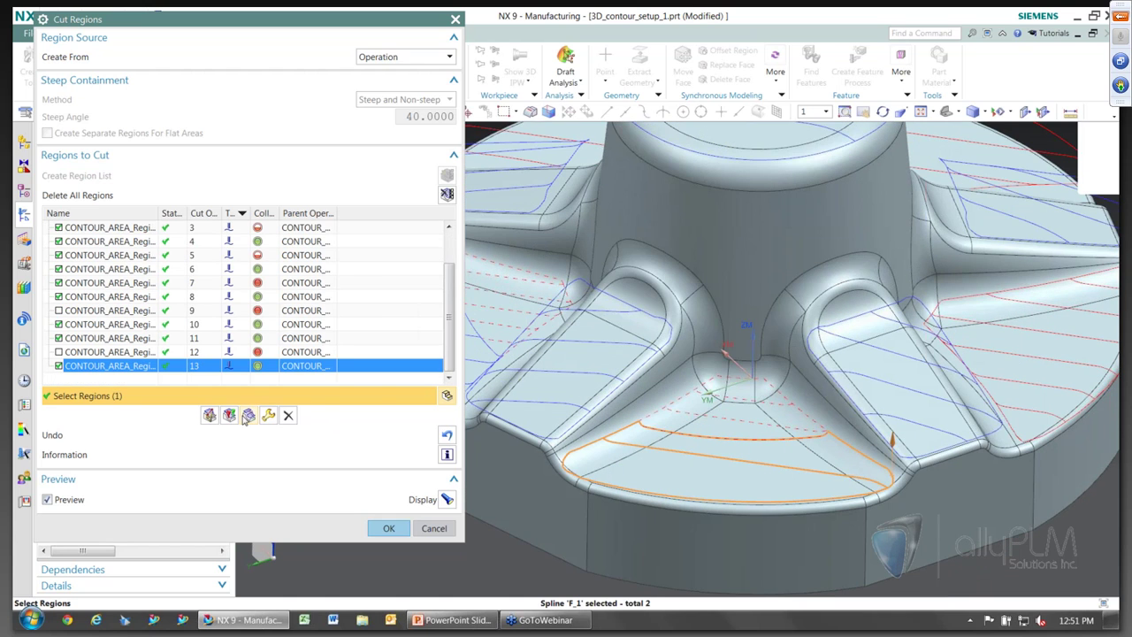
left_click(248, 416)
left_click(702, 436)
left_click(651, 488)
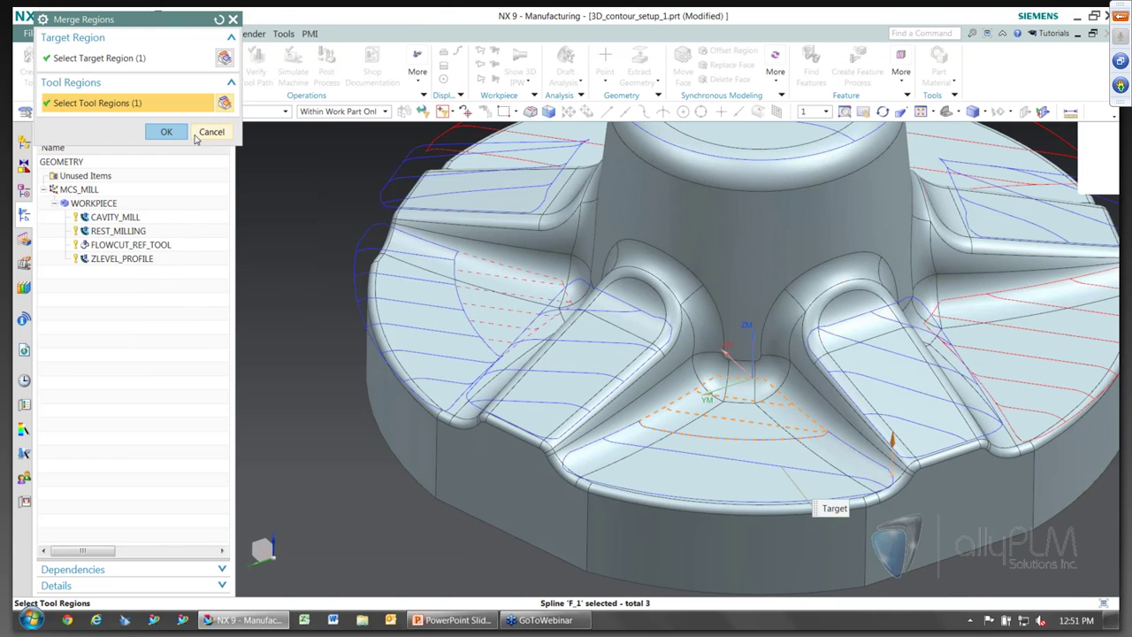
left_click(178, 132)
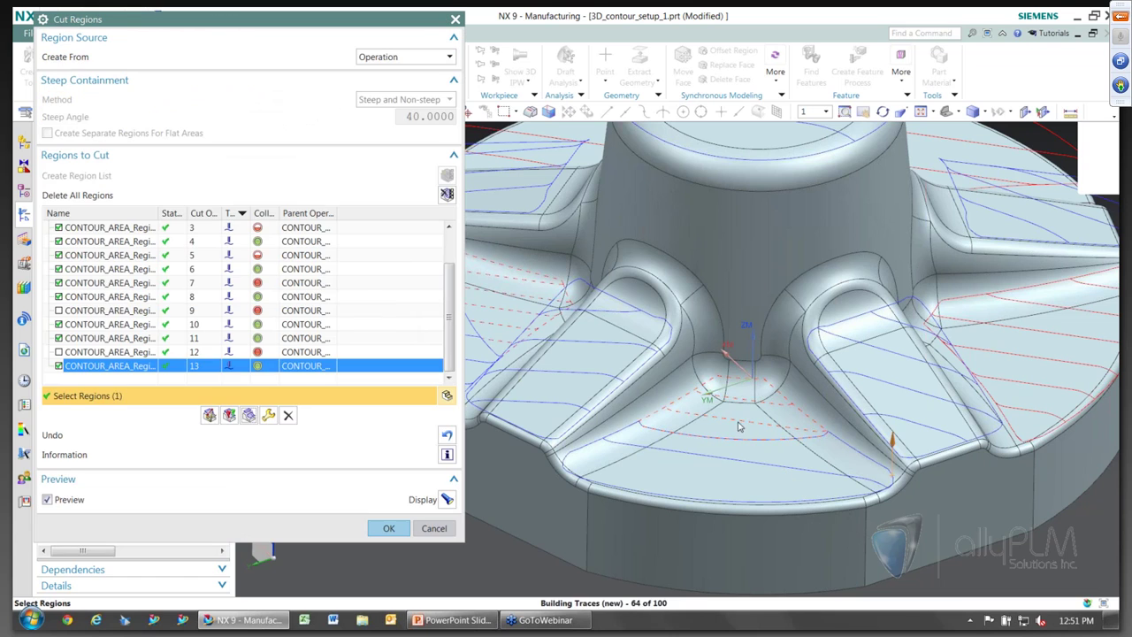
Merge the remaining dashed inner region between two ribs into its adjoining outer region, cut order 10
scroll(742, 425, "down", 2)
middle_click_drag(742, 426, 699, 452)
left_click(681, 447)
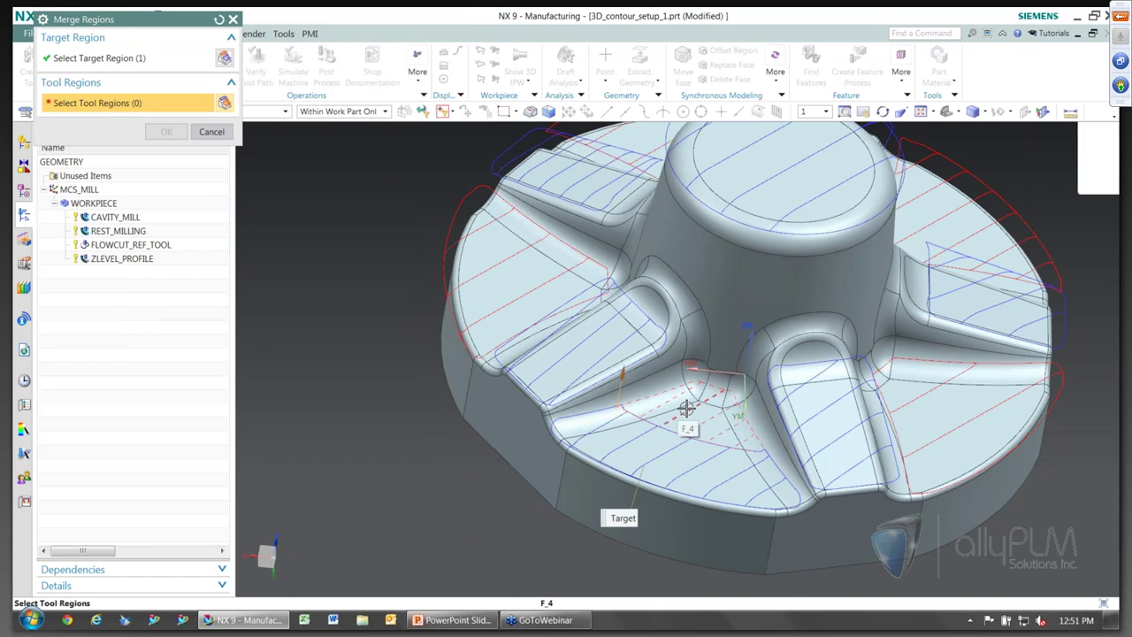
left_click(682, 404)
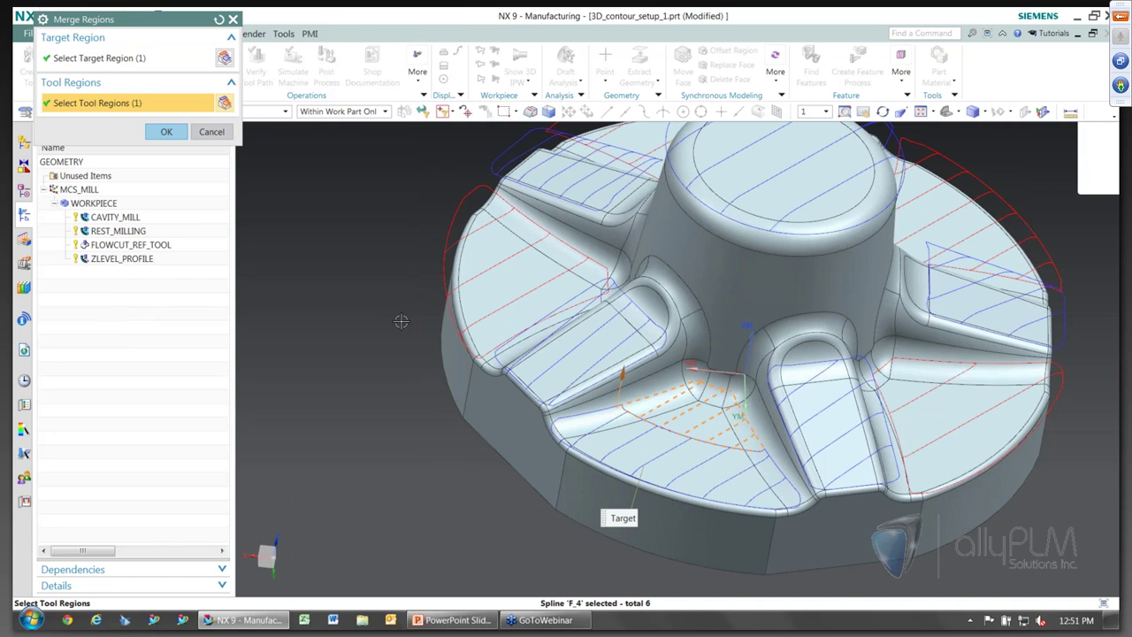
left_click(173, 132)
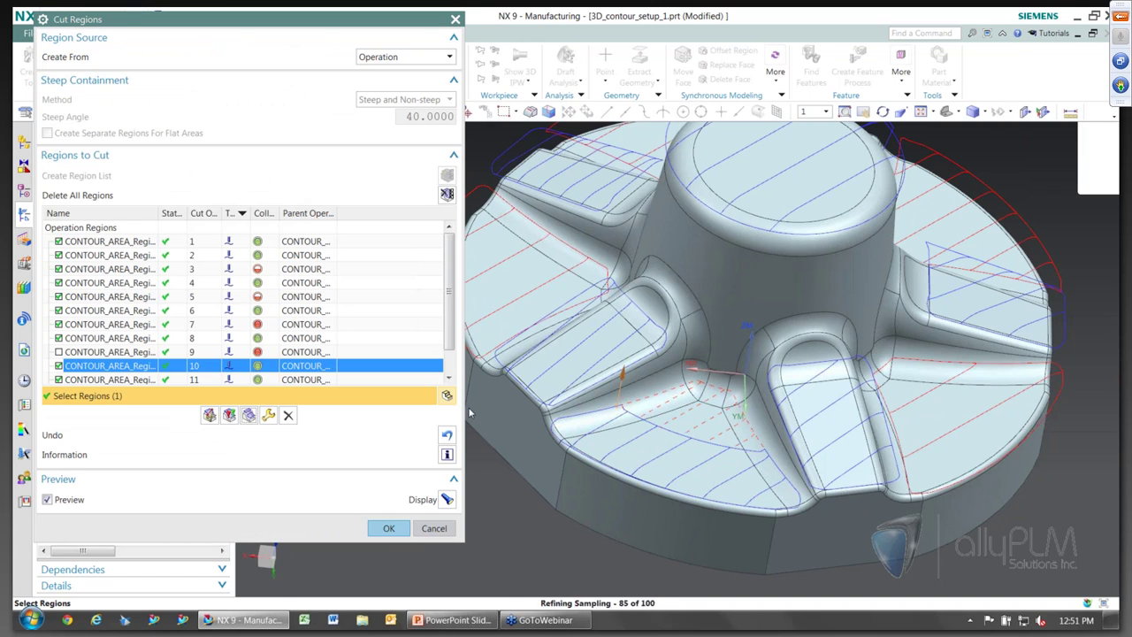
mouse_move(759, 440)
middle_mouse_down()
mouse_move(672, 447)
mouse_move(659, 464)
middle_mouse_up()
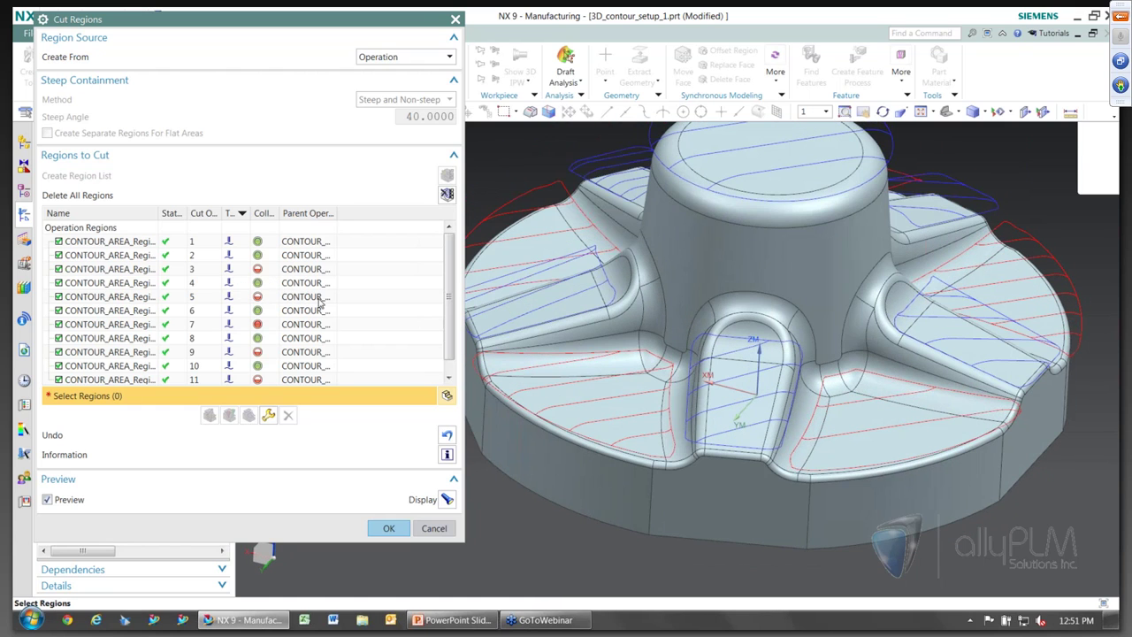
mouse_move(736, 451)
middle_mouse_down()
mouse_move(796, 475)
mouse_move(647, 384)
mouse_move(750, 382)
mouse_move(838, 450)
mouse_move(849, 470)
mouse_move(836, 471)
mouse_move(859, 474)
mouse_move(832, 425)
mouse_move(725, 522)
mouse_move(619, 372)
mouse_move(503, 310)
middle_mouse_up()
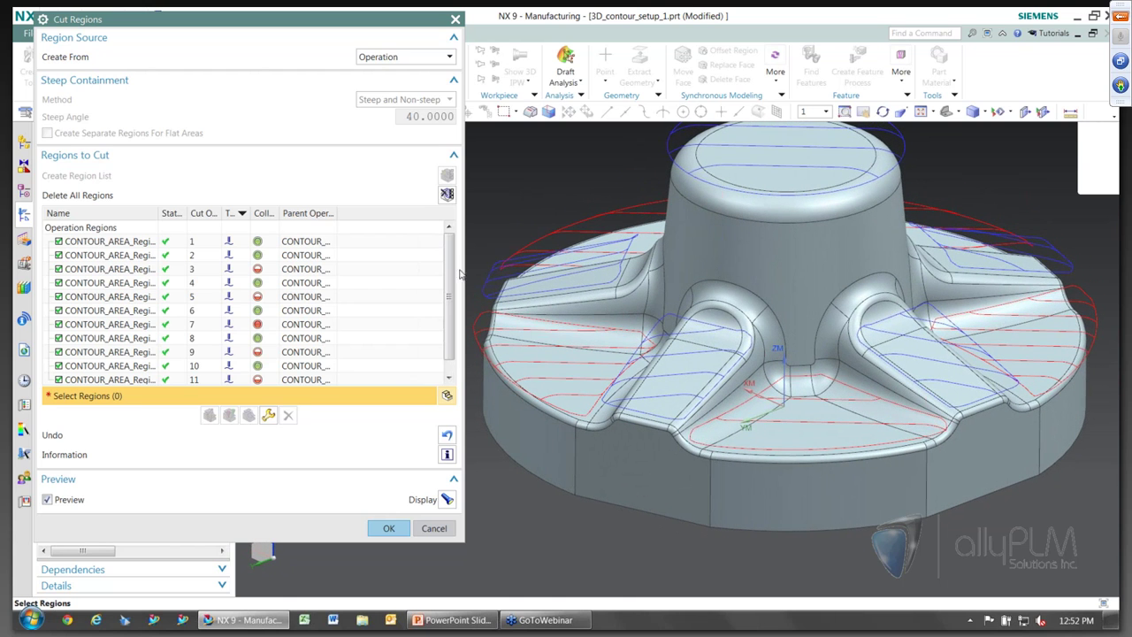
Sort the cut regions by collision status, exclude colliding regions 7, 3, 5, 9 and 11 from cutting, and accept the region list
left_click(263, 215)
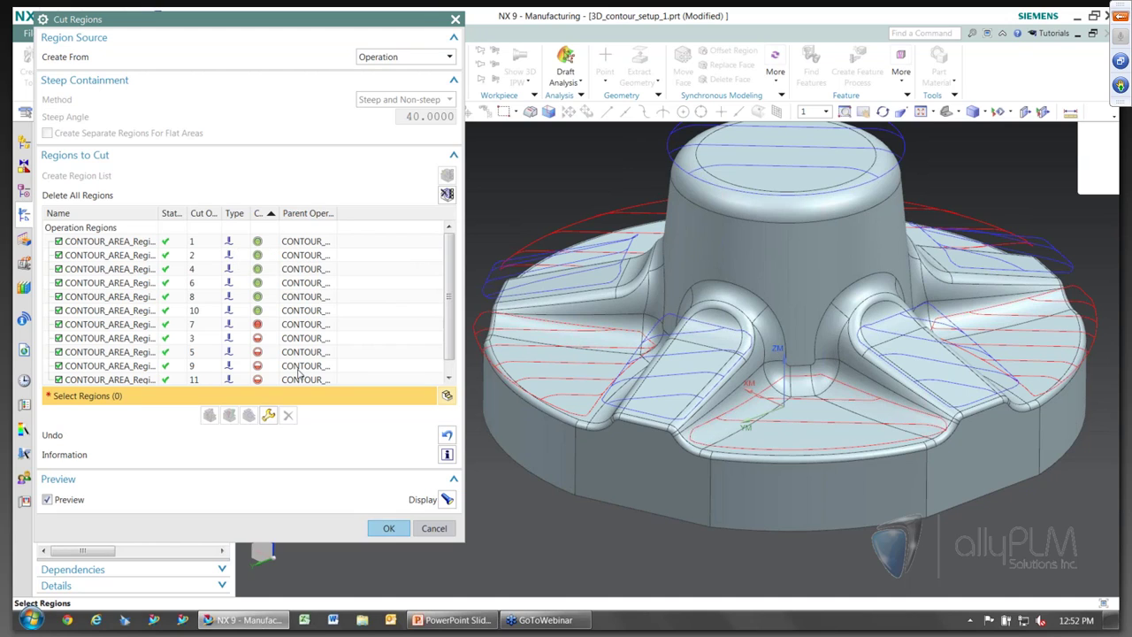
middle_click_drag(895, 457, 871, 447)
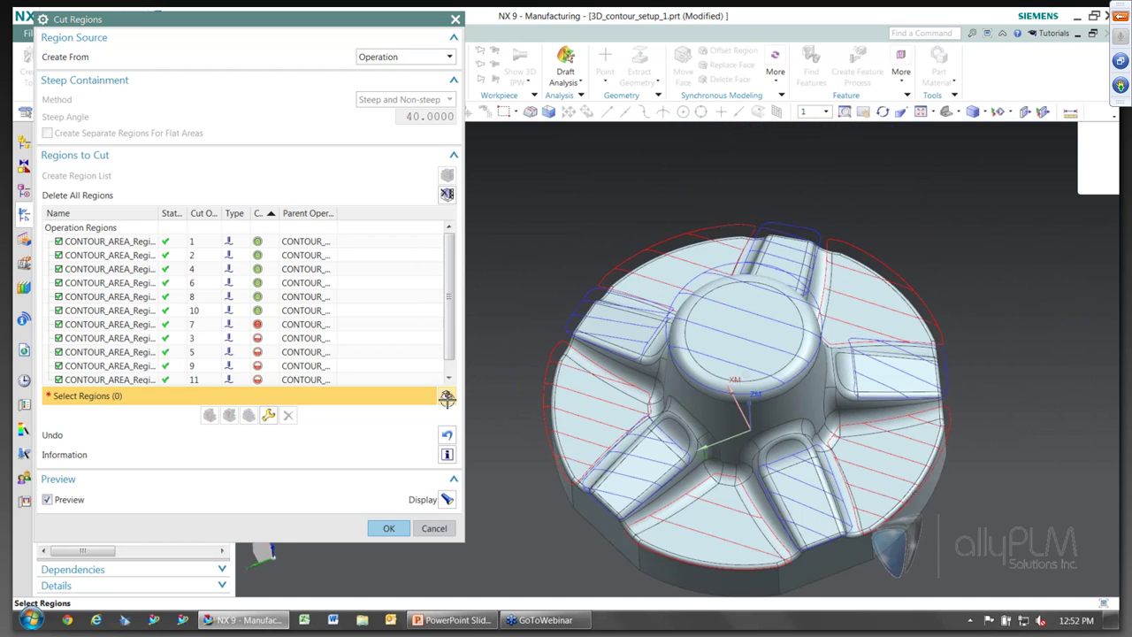
left_click(59, 324)
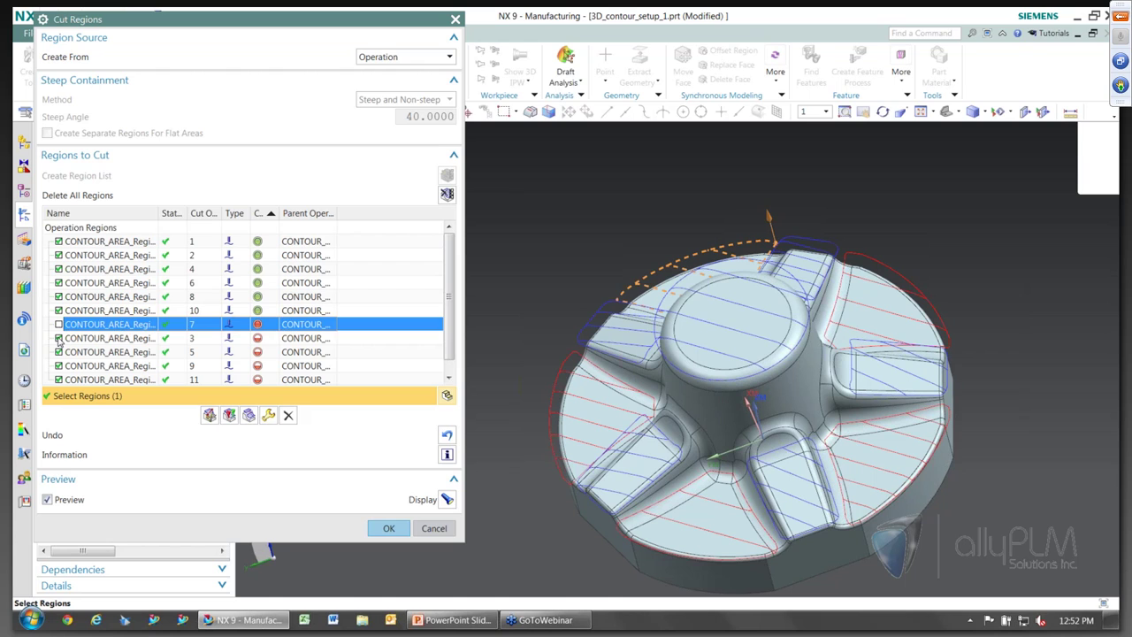
left_click(58, 338)
left_click(58, 352)
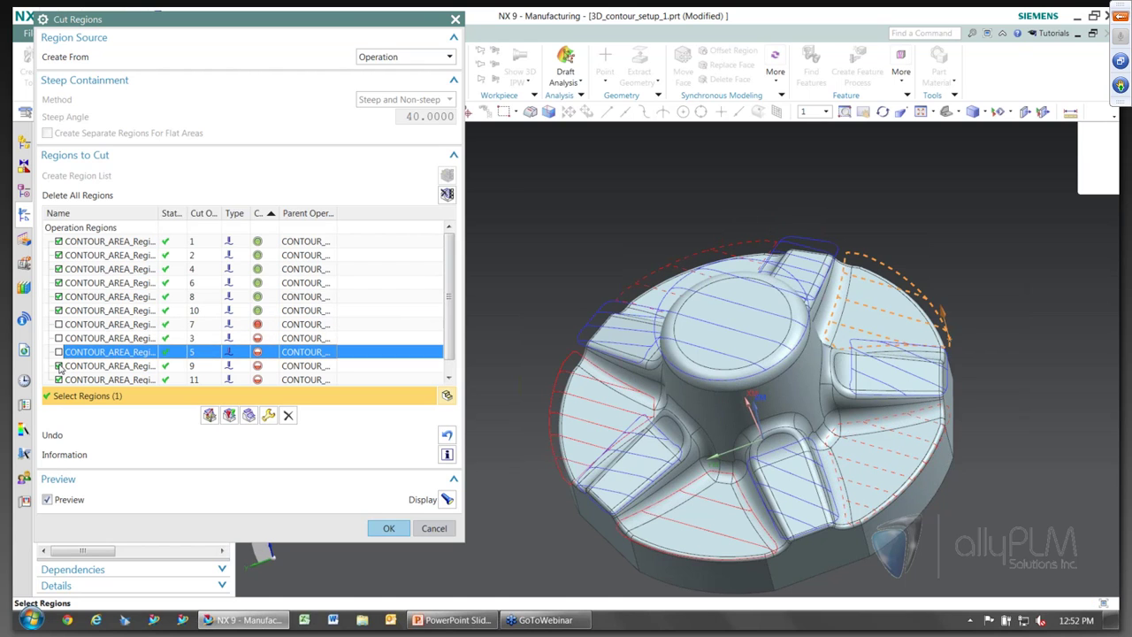
left_click(59, 366)
left_click(59, 380)
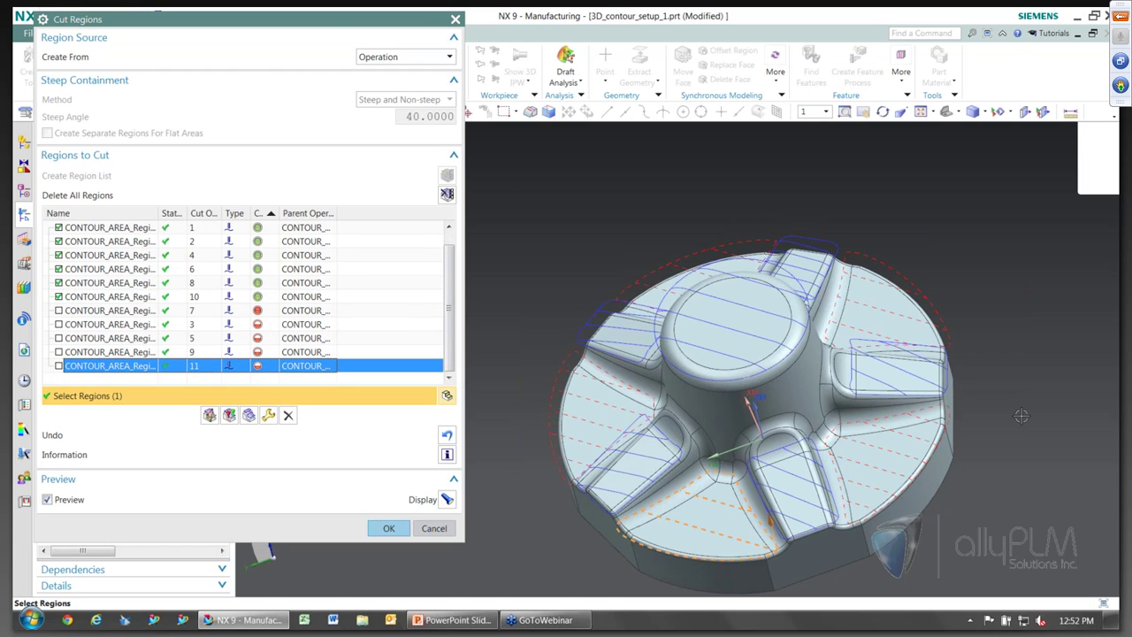
key("F8")
middle_click_drag(1023, 419, 944, 426)
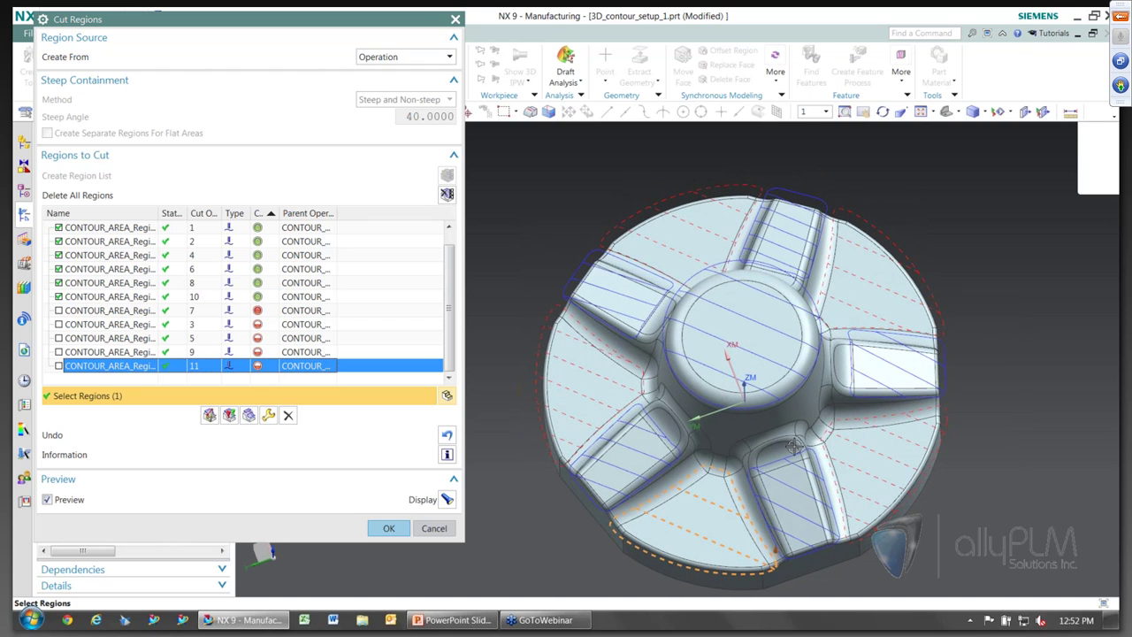
left_click(389, 528)
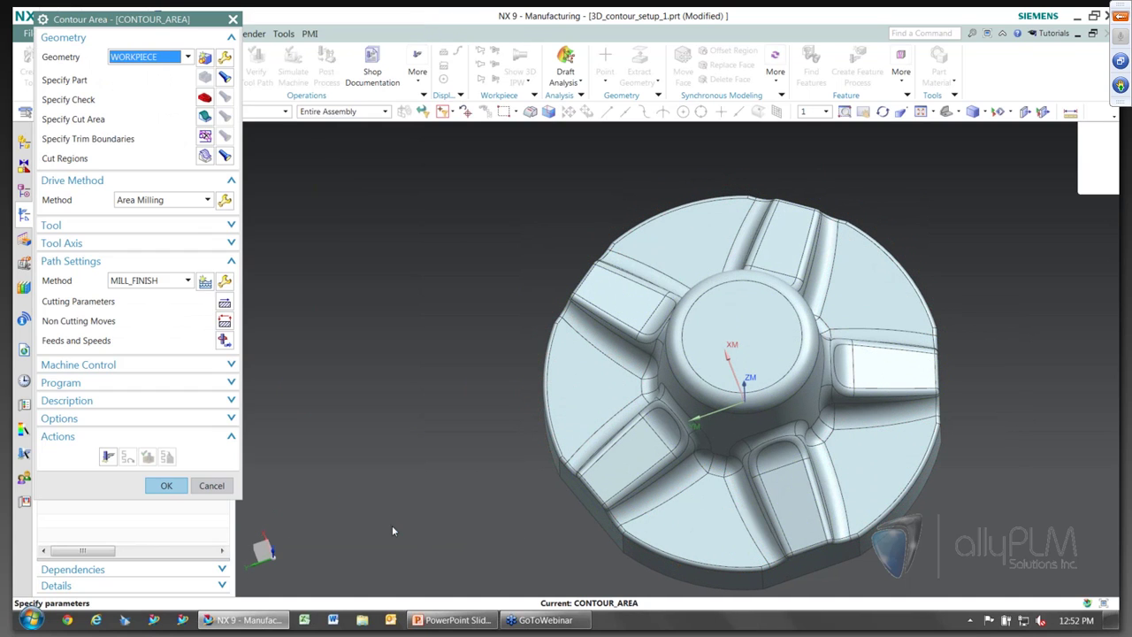
Generate the CONTOUR_AREA tool path for the collision-free regions and accept the operation
left_click(108, 457)
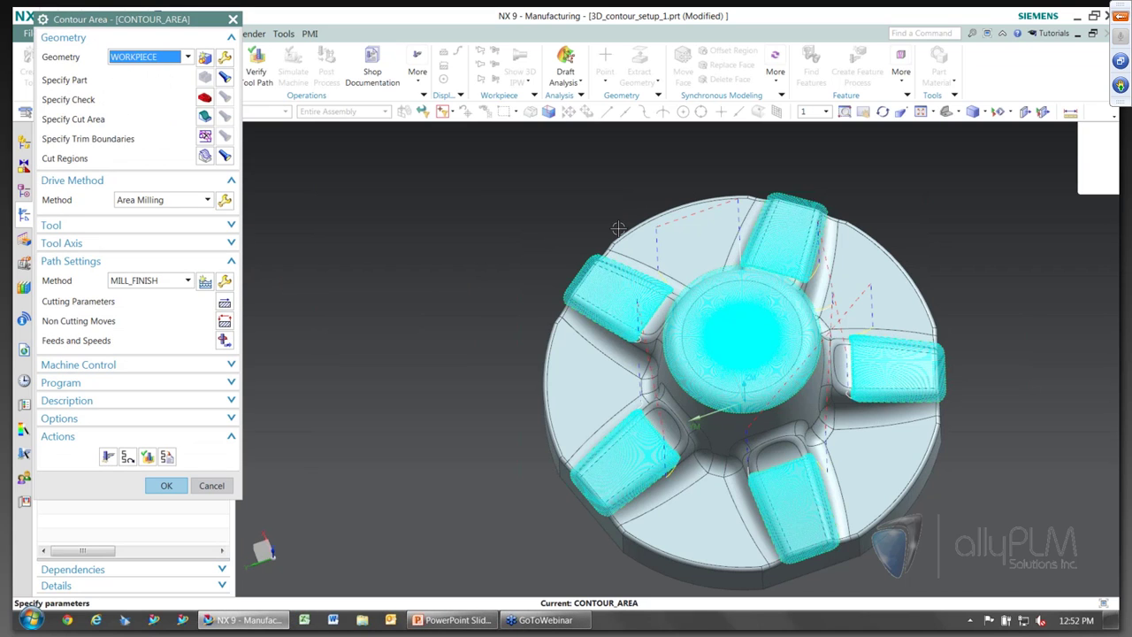
scroll(783, 215, "up", 4)
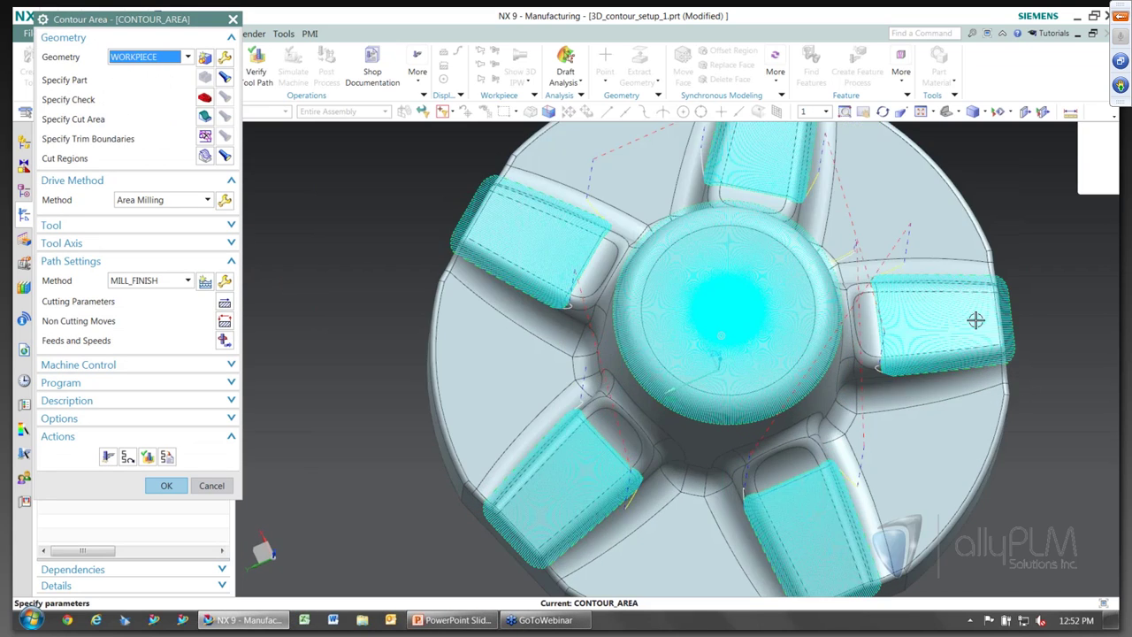
middle_click_drag(975, 320, 713, 514)
left_click(170, 487)
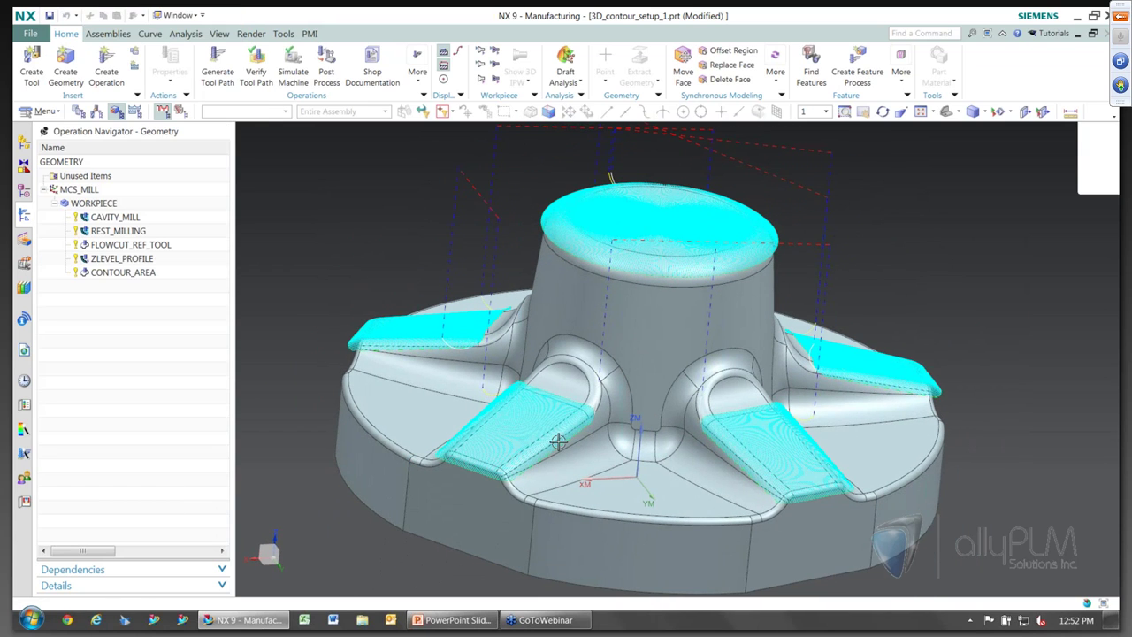
Duplicate the CONTOUR_AREA operation inside WORKPIECE
right_click(136, 274)
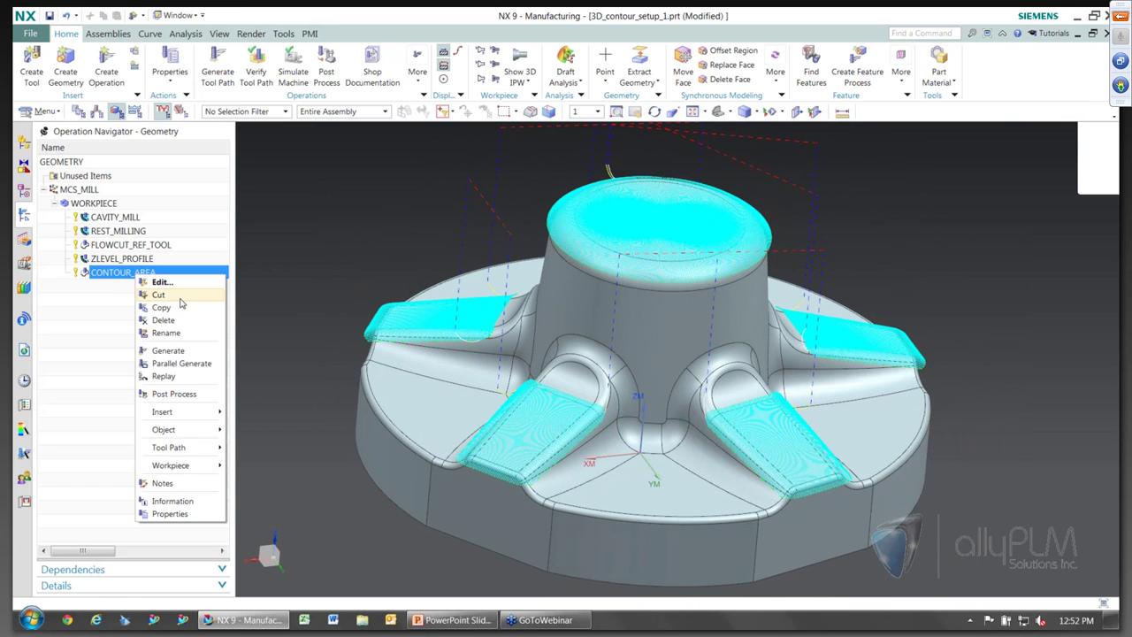
left_click(180, 307)
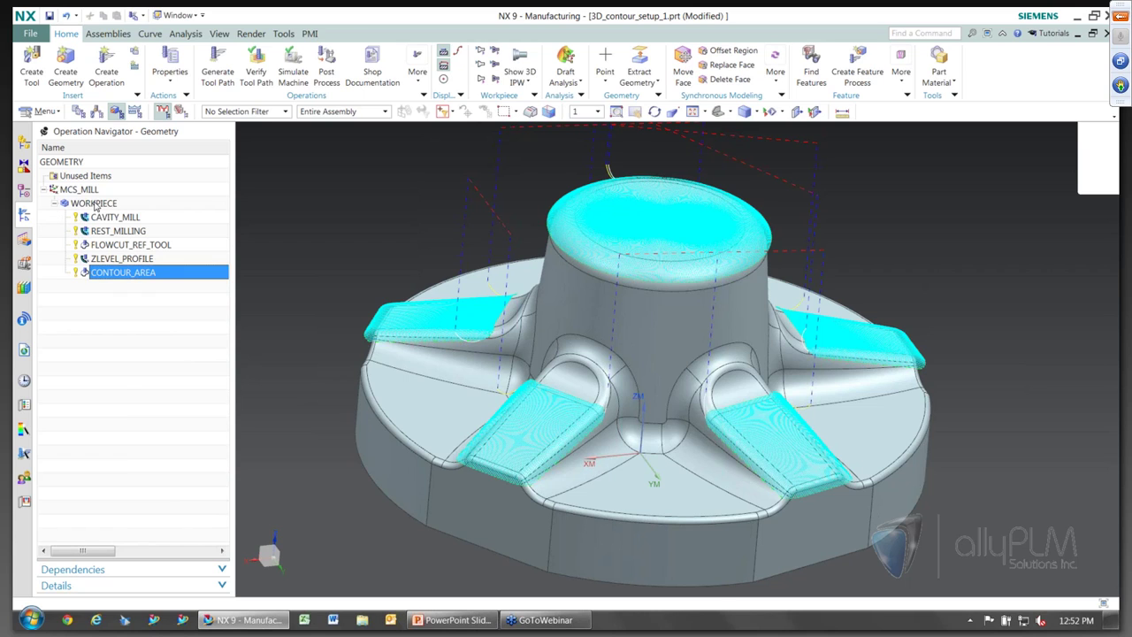
left_click(95, 204)
right_click(96, 203)
left_click(133, 258)
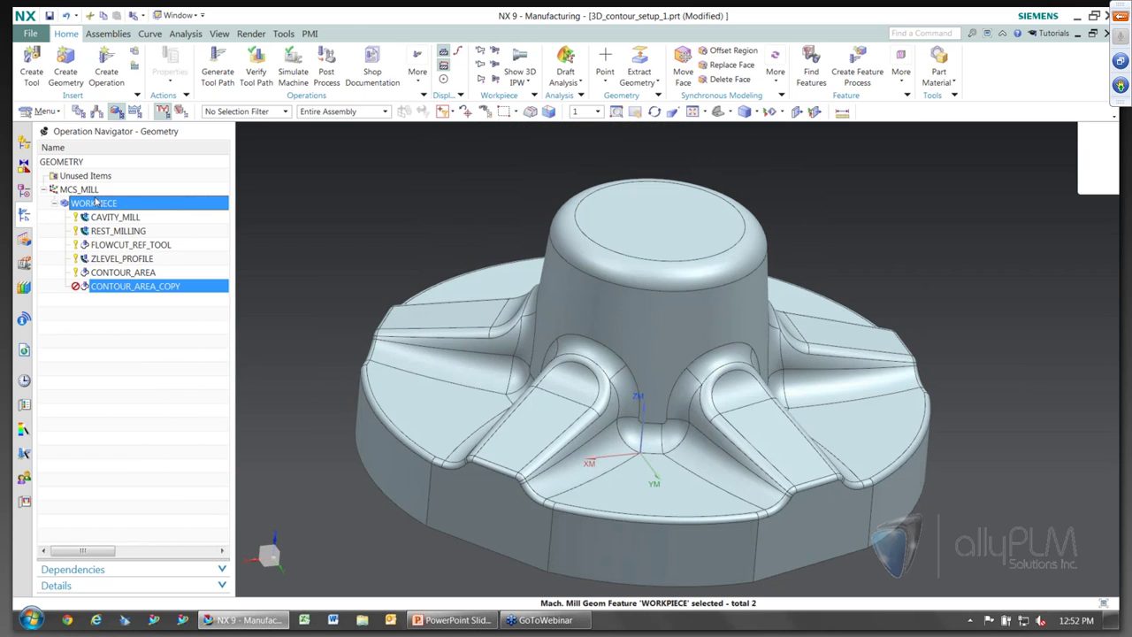
left_click(111, 324)
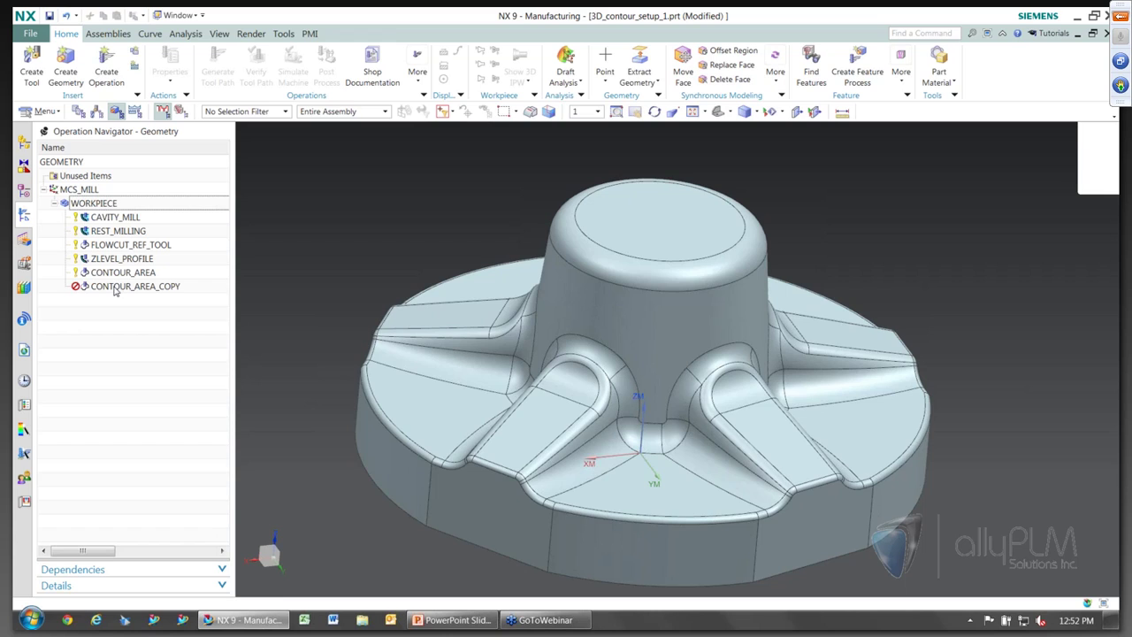
In CONTOUR_AREA_COPY's area milling drive method, set the non-steep cut pattern to Follow Periphery and the maximum distance to 1 mm
double_click(115, 287)
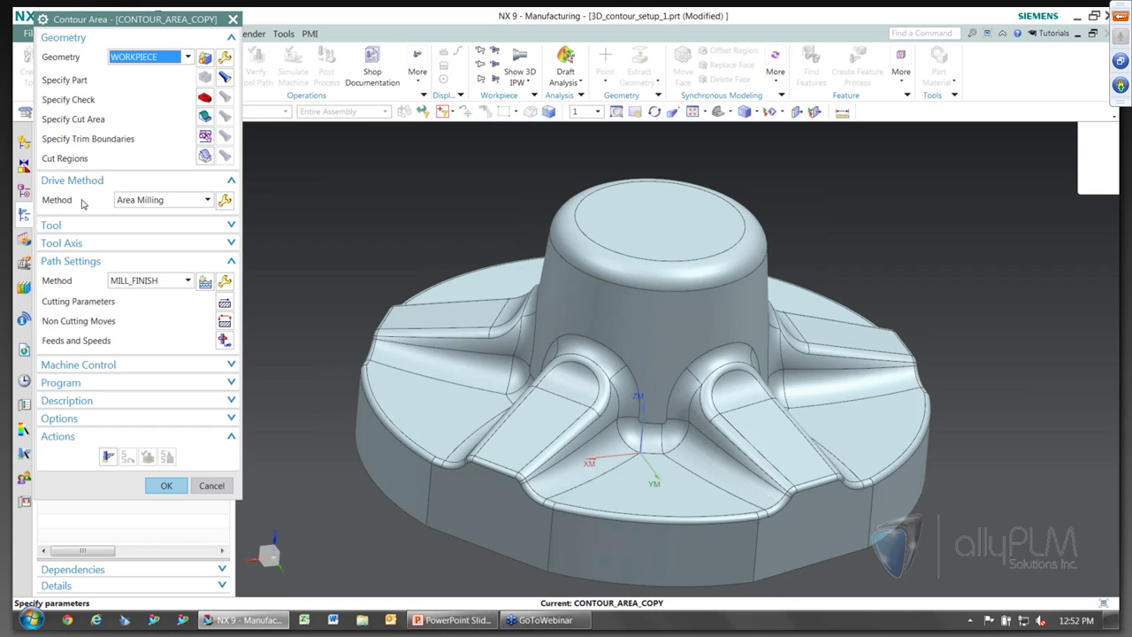
left_click(225, 200)
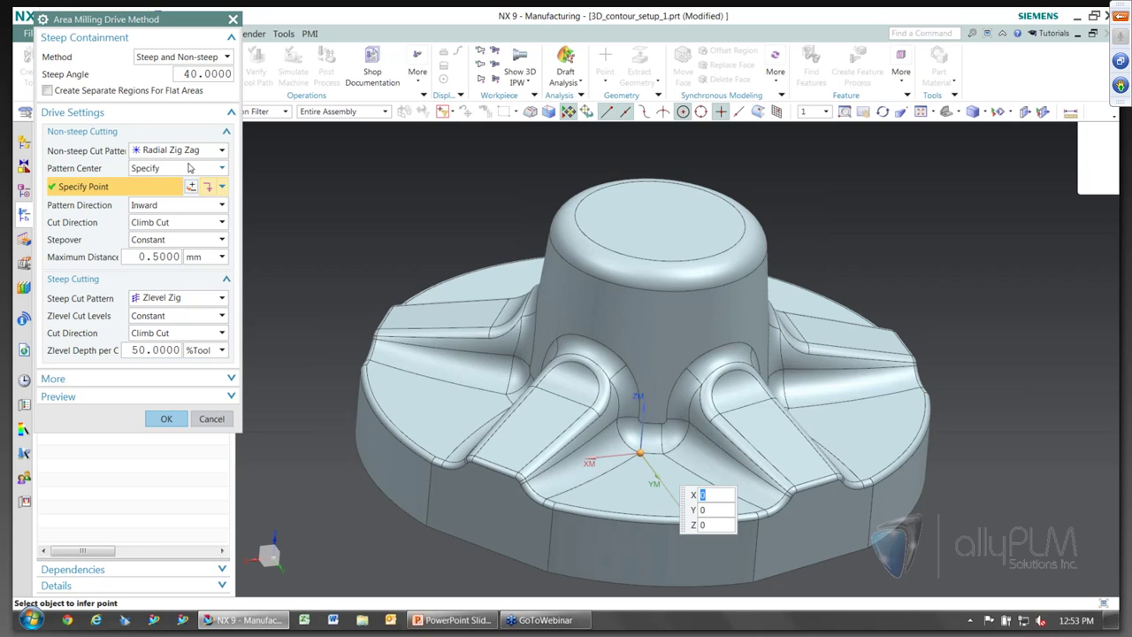
left_click(202, 150)
left_click(180, 164)
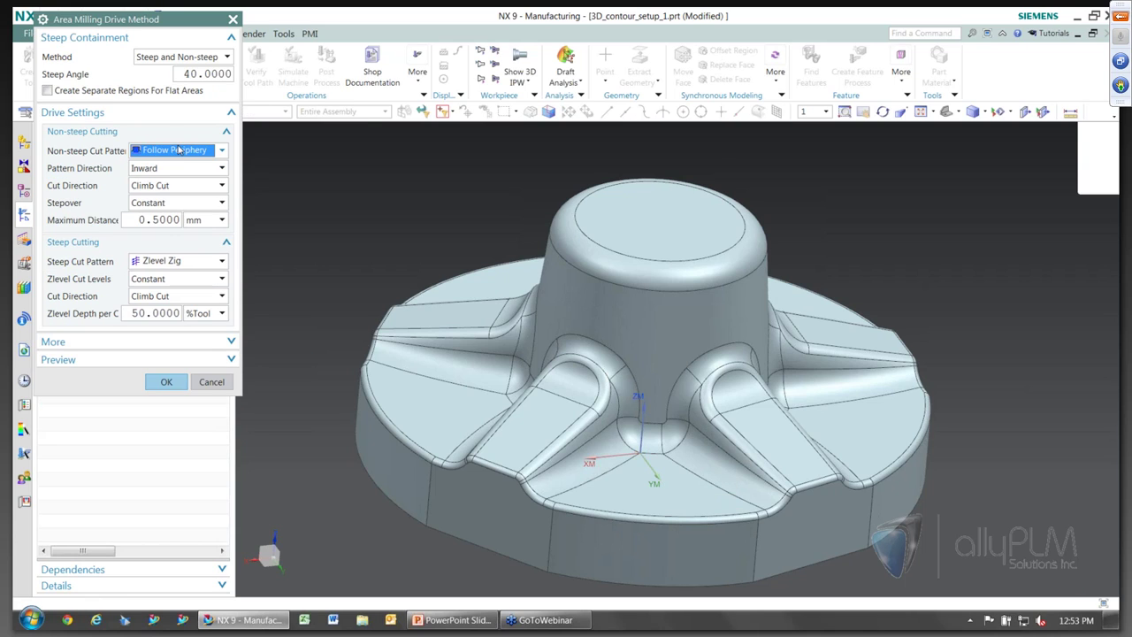
double_click(161, 219)
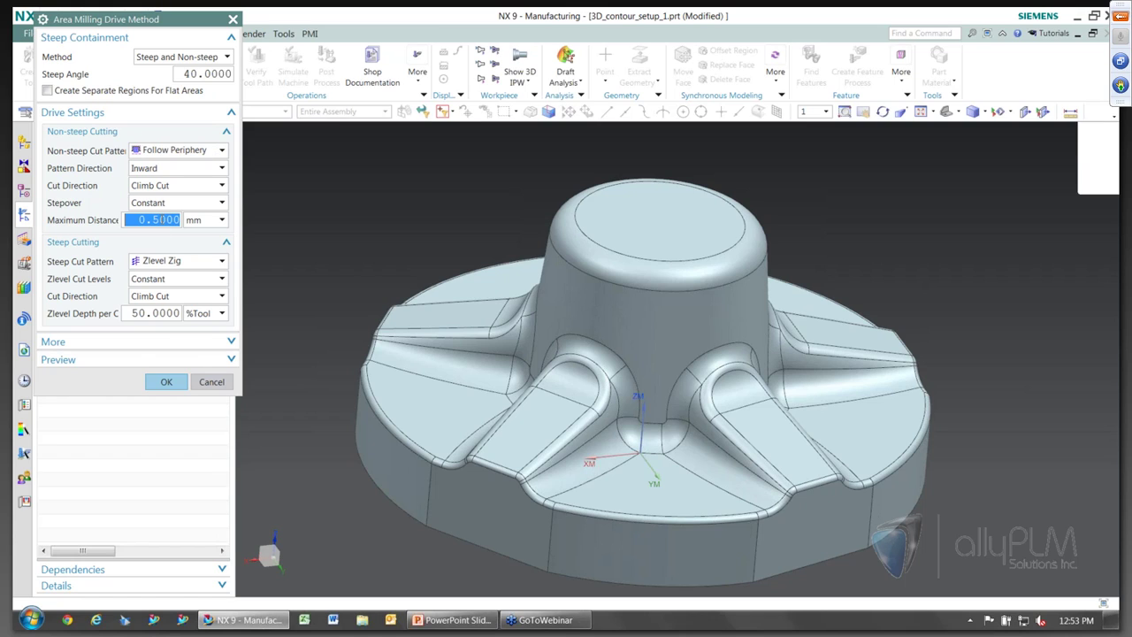
type("1")
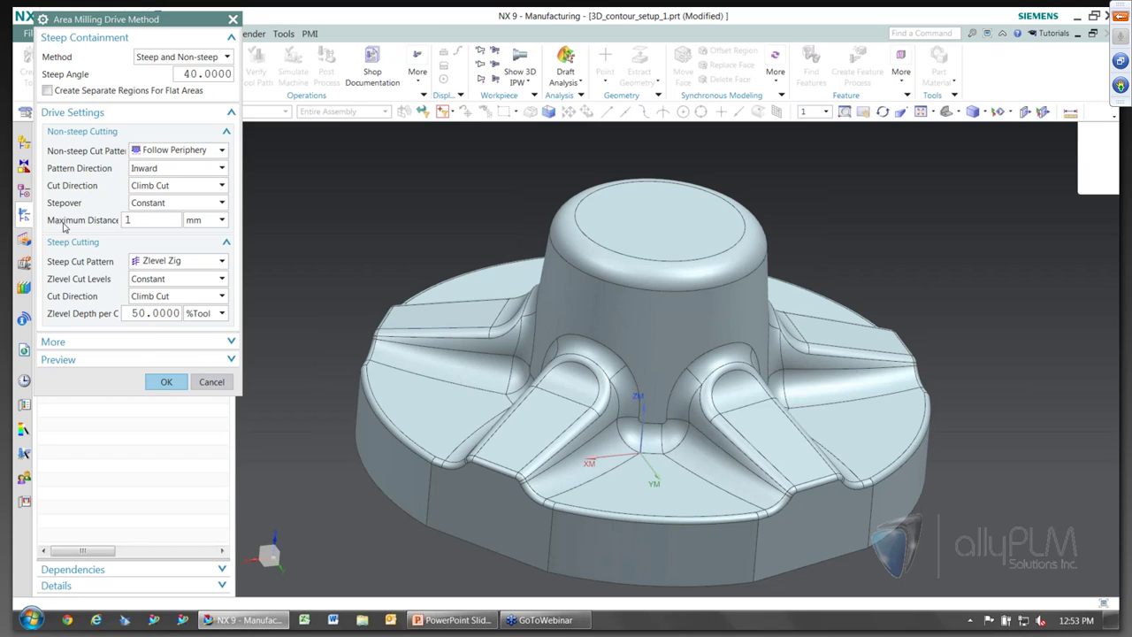
left_click(165, 383)
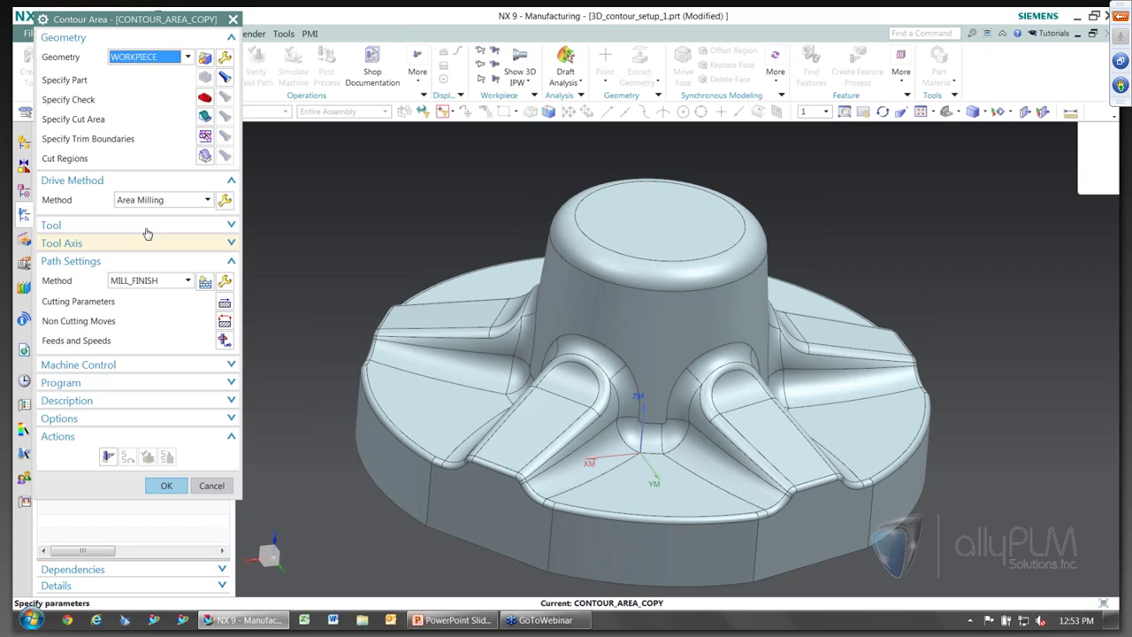
Change the tool of CONTOUR_AREA_COPY to the long ball finishing tool, LONG_10BALL_FIN
left_click(58, 226)
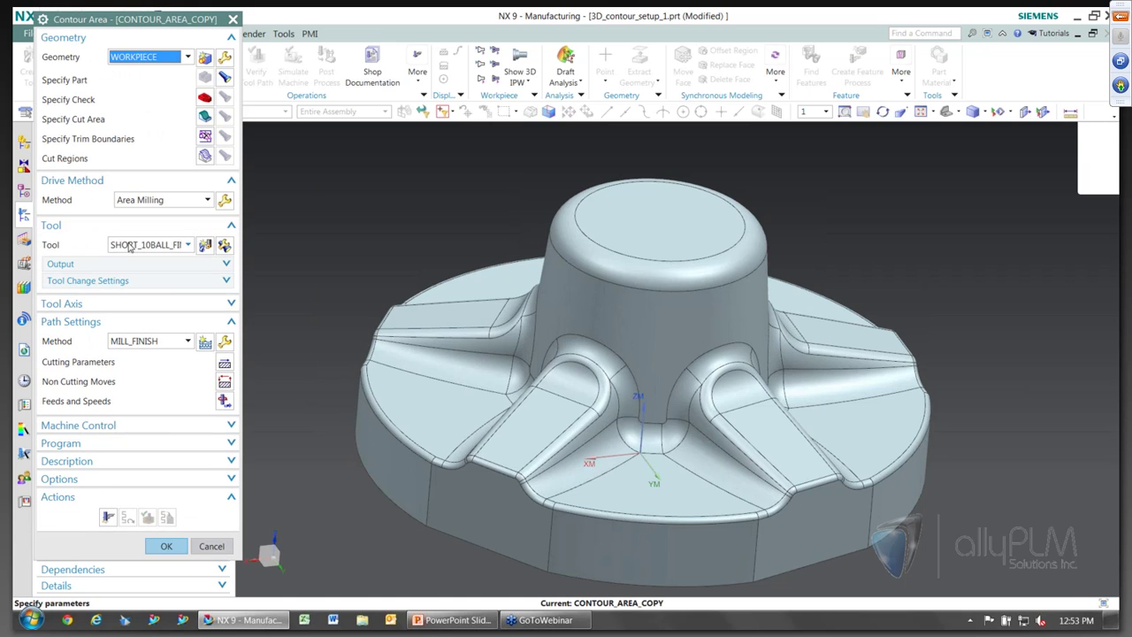
left_click(162, 245)
left_click(155, 295)
Create the copied operation's cut region list by importing the deferred regions with all filters set to All, and accept it
left_click(206, 158)
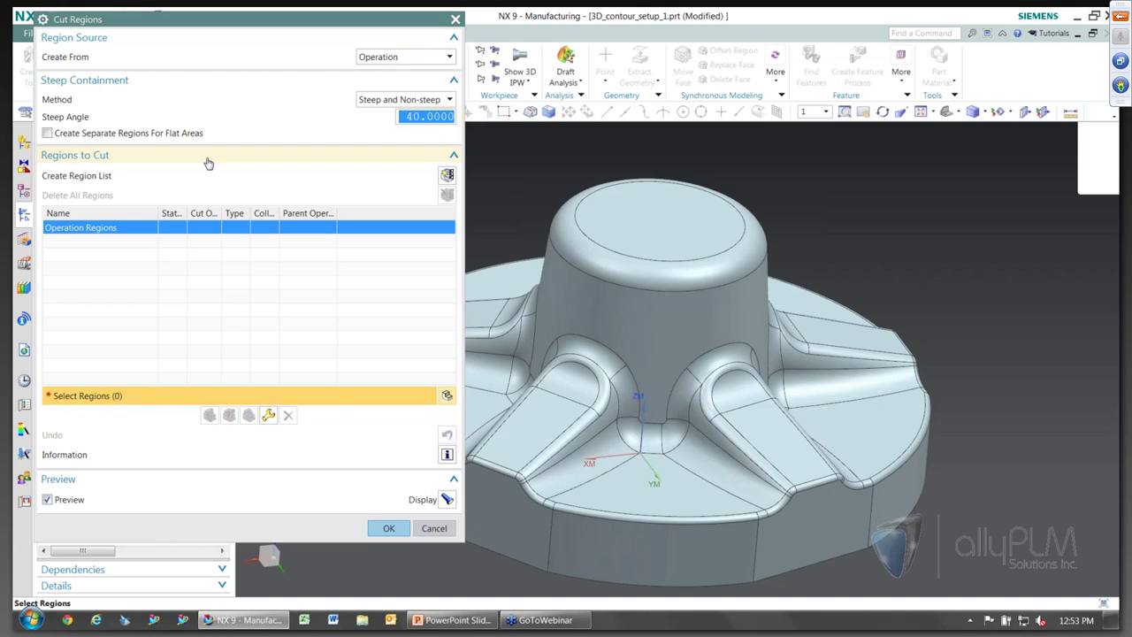
left_click(389, 58)
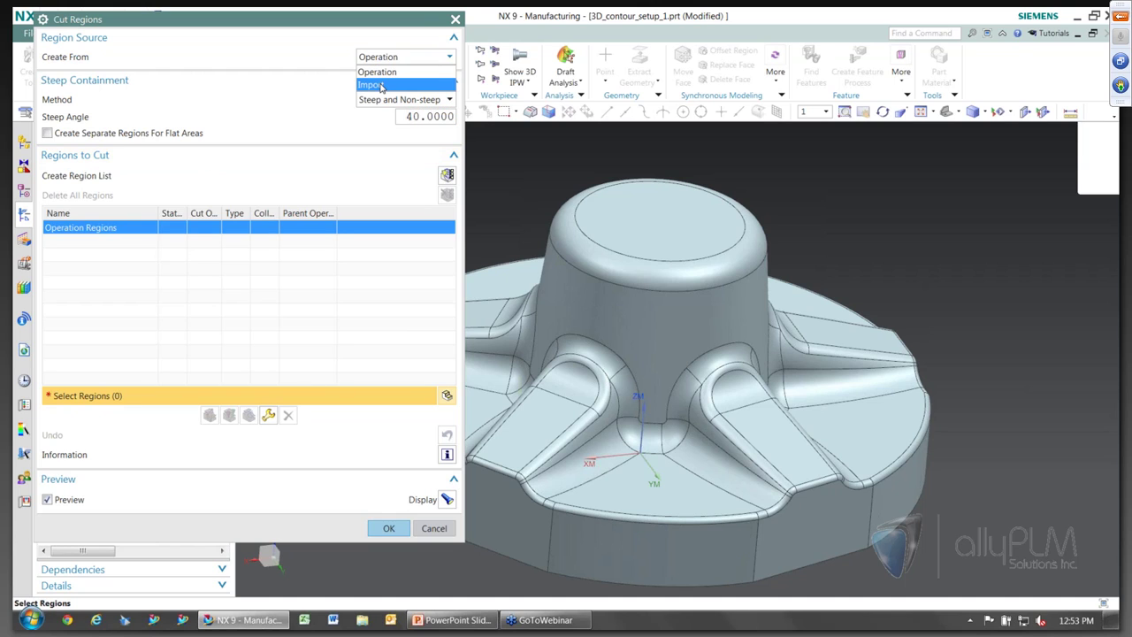
left_click(382, 86)
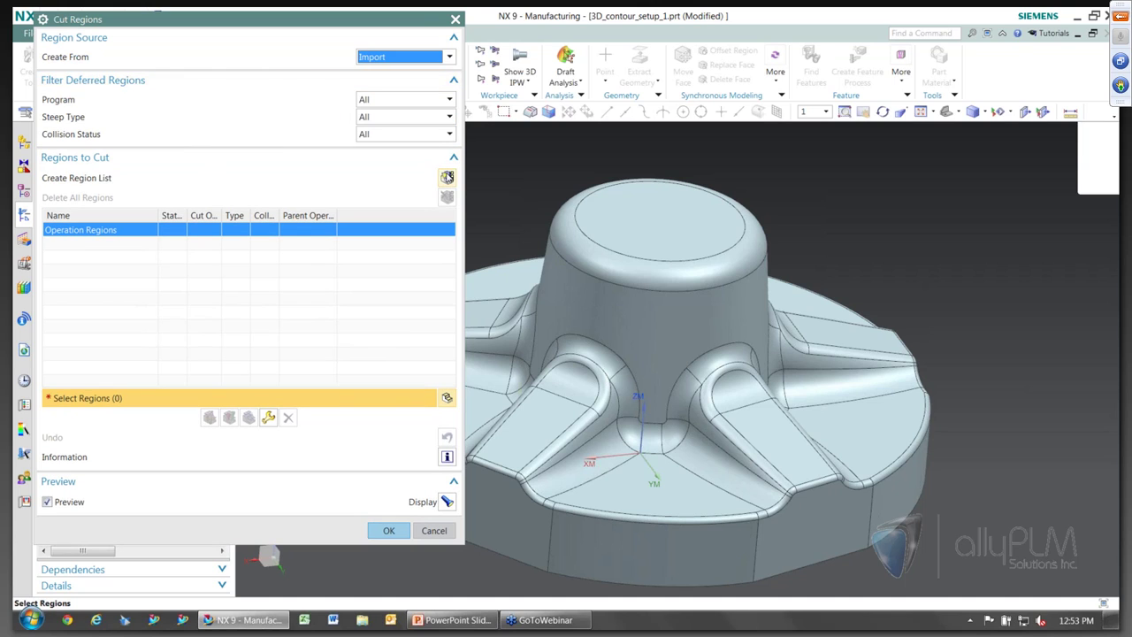
left_click(449, 177)
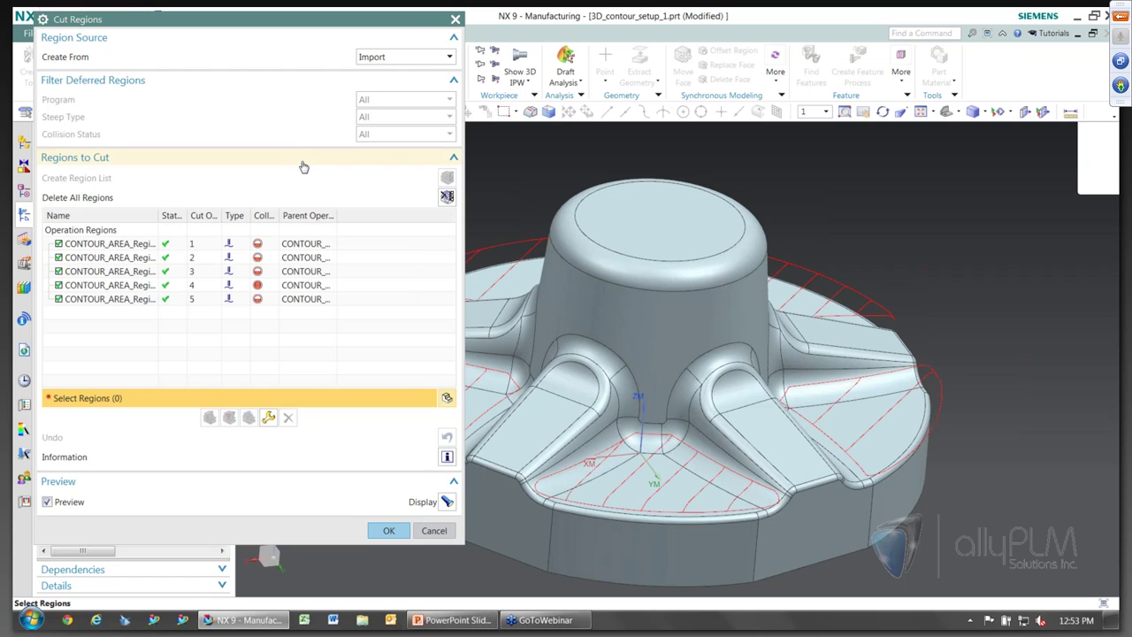
left_click(135, 244)
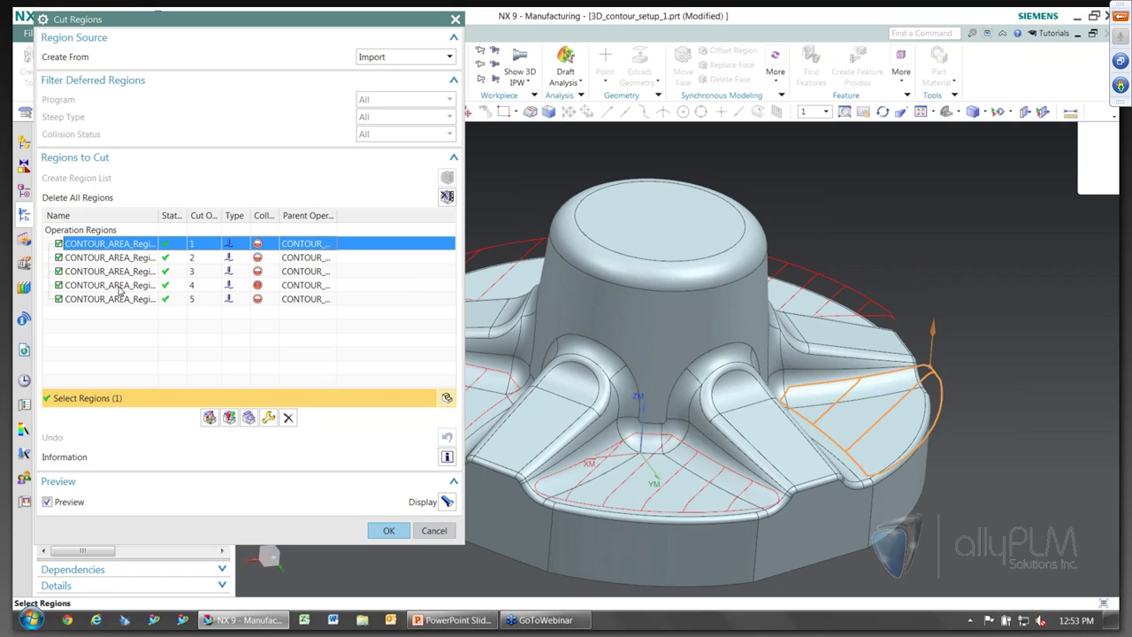
middle_click_drag(899, 465, 727, 454)
left_click(391, 530)
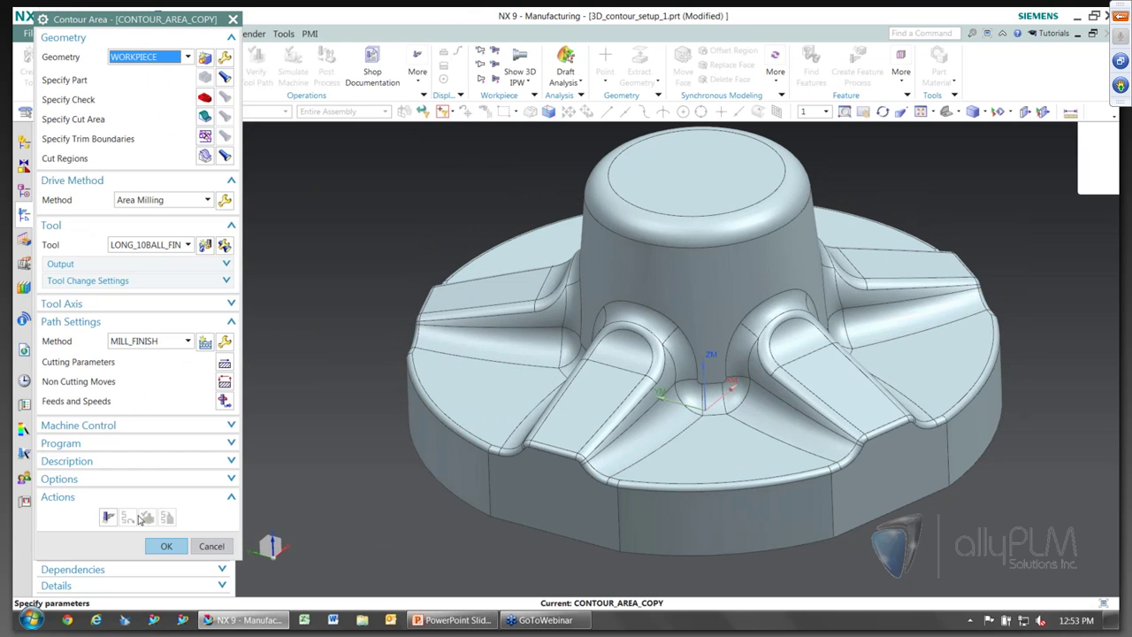
Generate the CONTOUR_AREA_COPY tool path on the imported regions and examine it from above
left_click(108, 518)
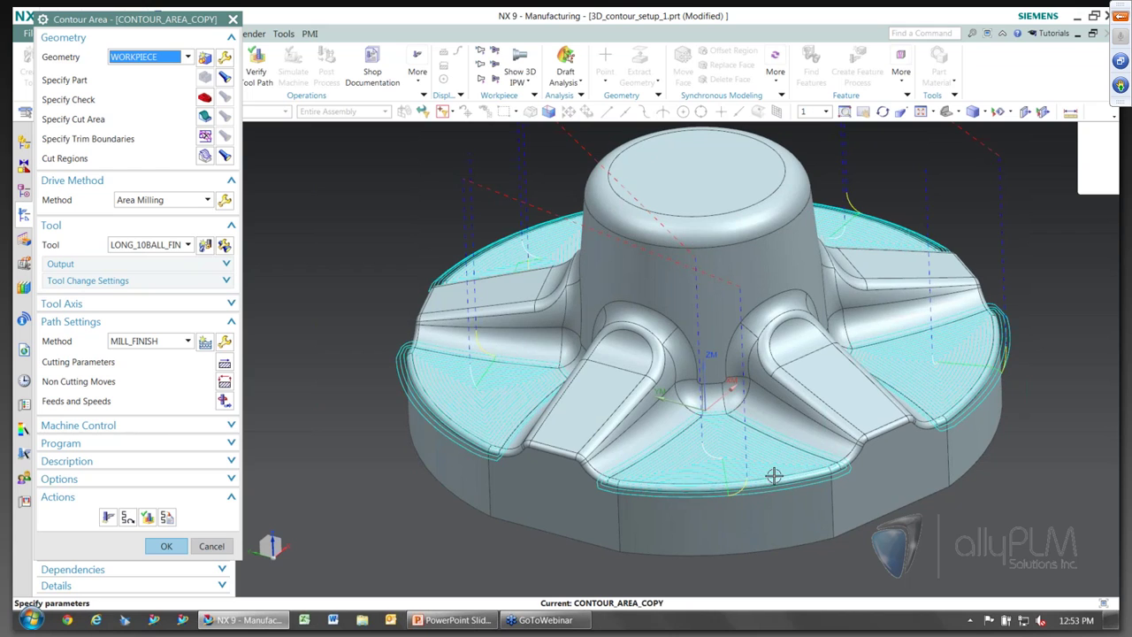
key("ctrl+alt+t")
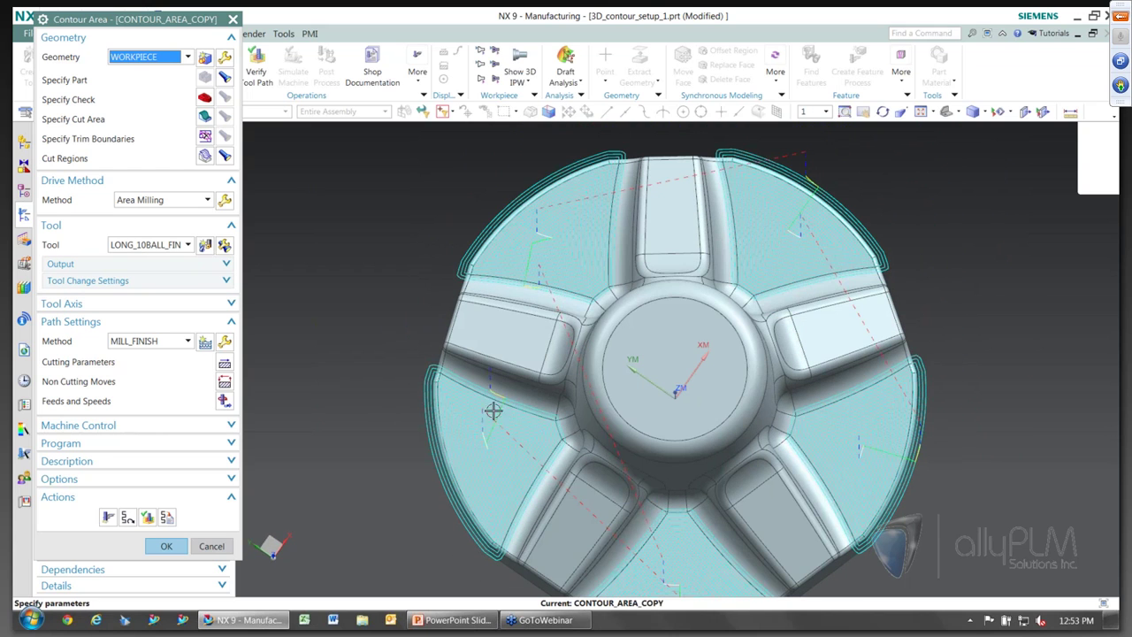
middle_click_drag(916, 363, 1039, 382)
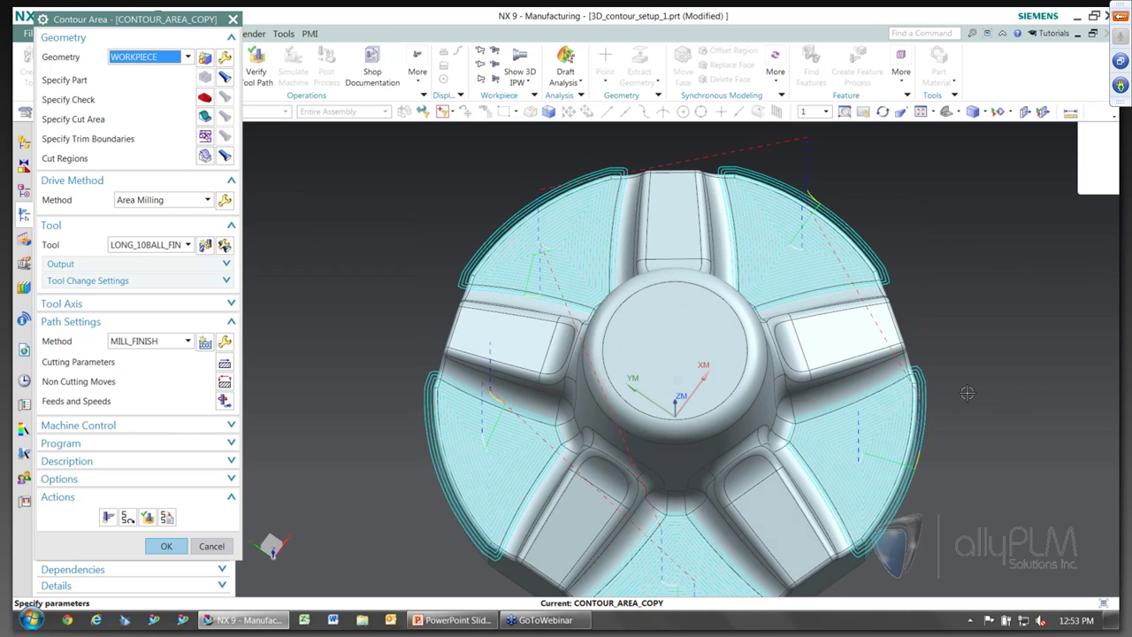
Check the CONTOUR_AREA_COPY tool path on the imported regions and accept the operation
middle_click_drag(967, 393, 966, 372)
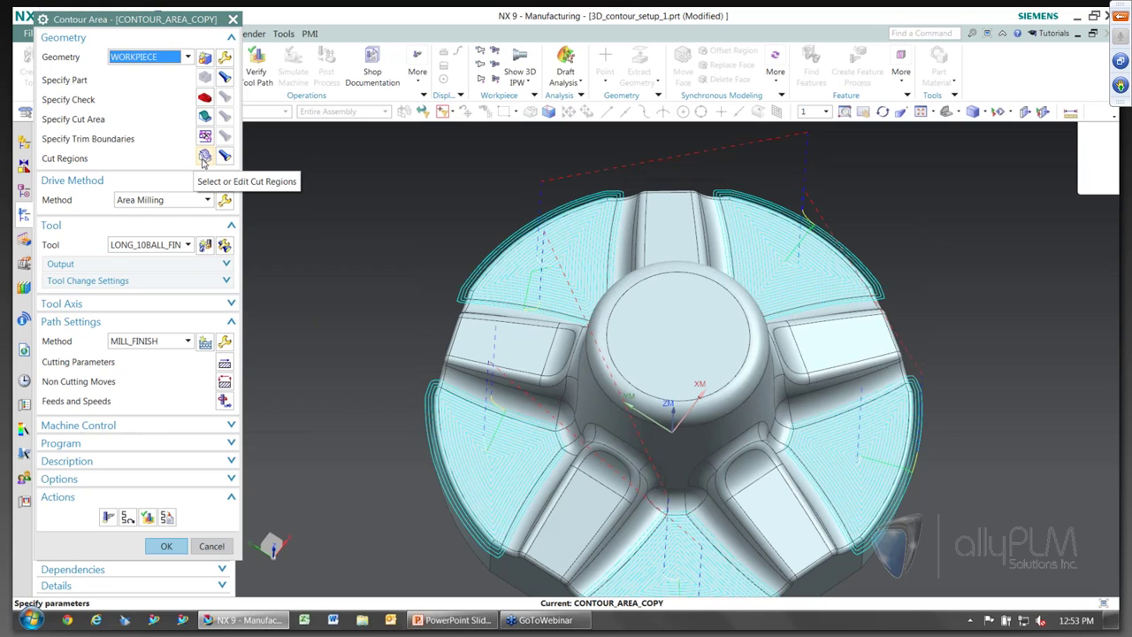
left_click(166, 546)
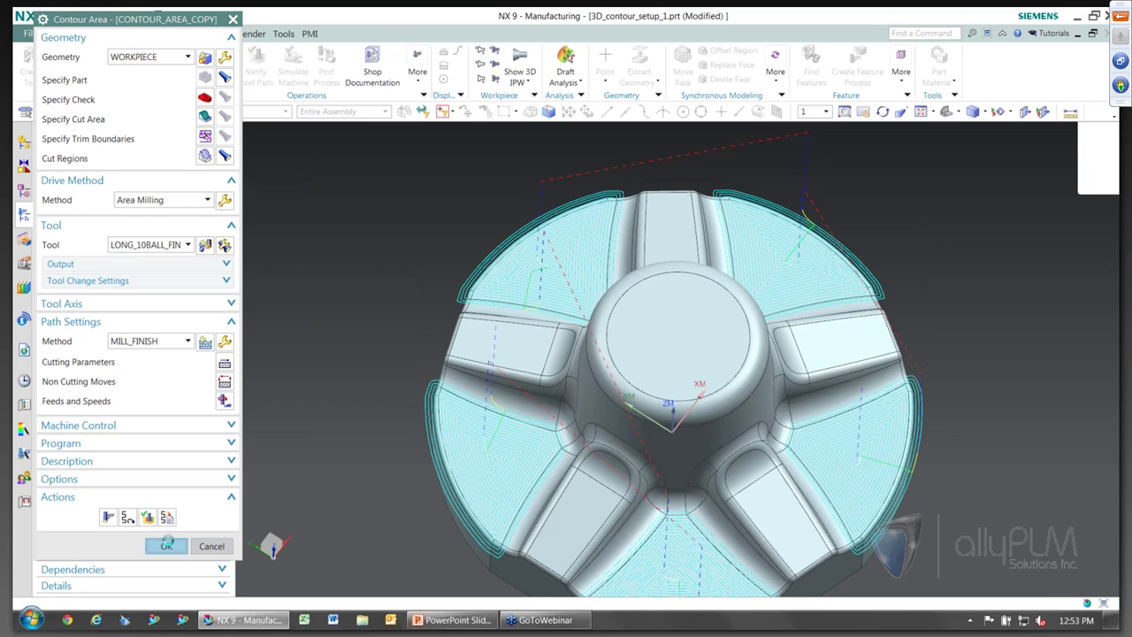
middle_click_drag(352, 335, 353, 336)
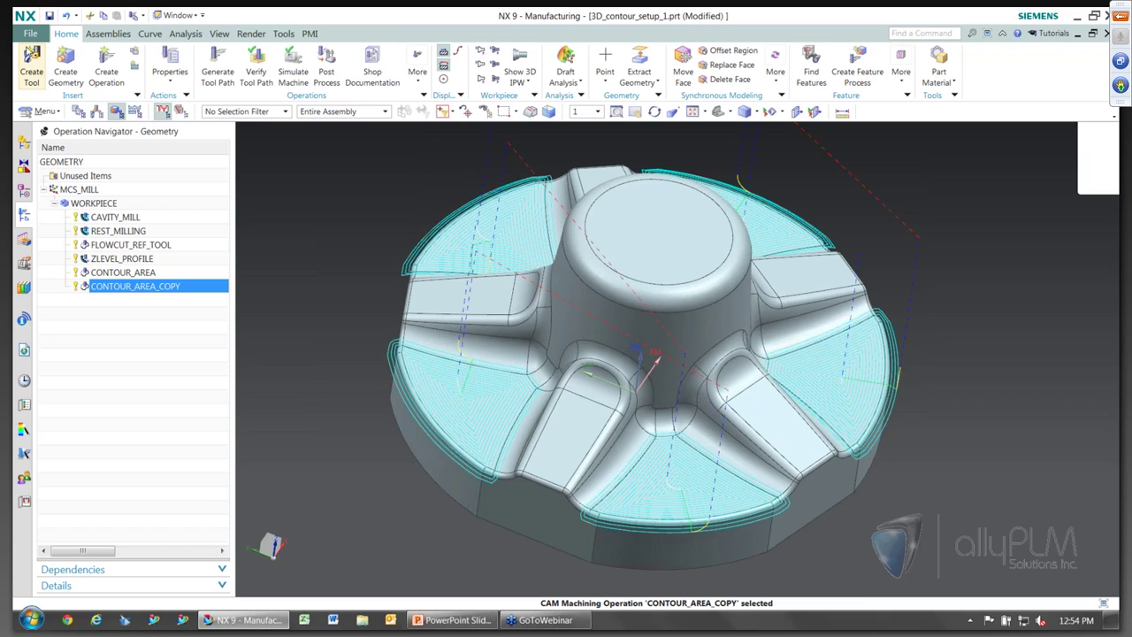
Close all parts, keeping the session running, and open insert_slot_setup_1.prt from the Whats new in NX9 CAM folder
left_click(30, 34)
mouse_move(53, 84)
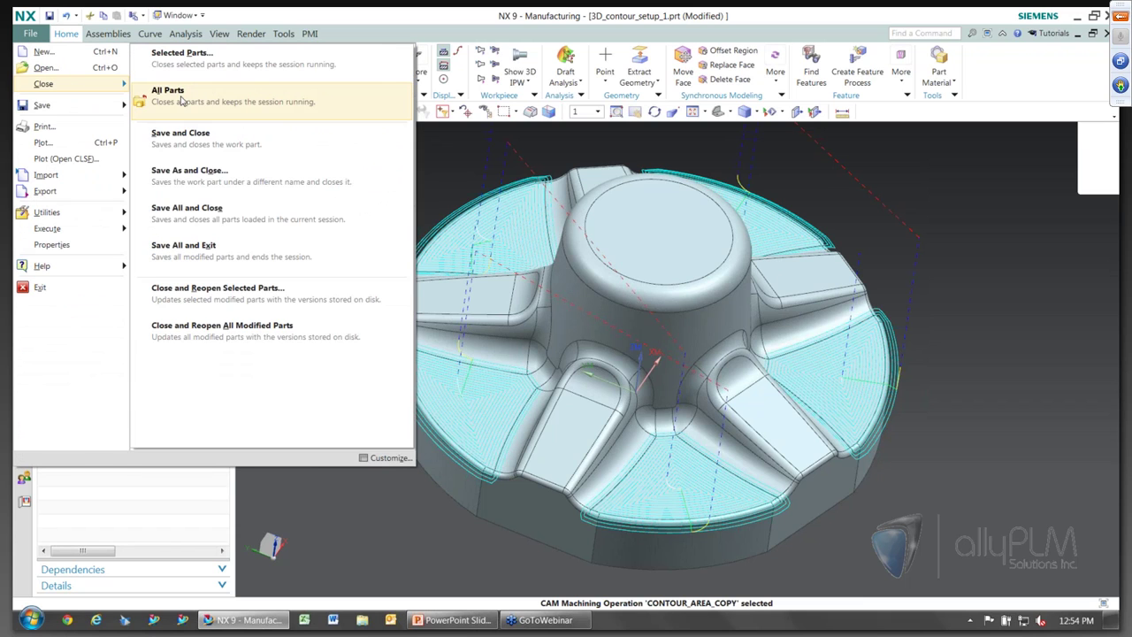
left_click(177, 94)
left_click(575, 344)
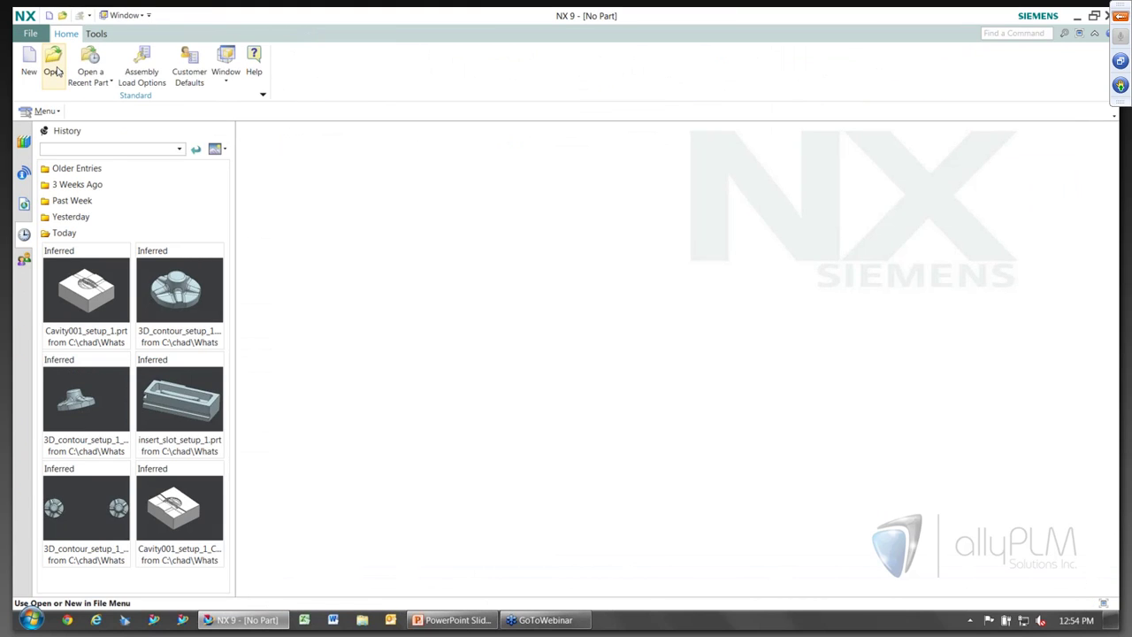
left_click(53, 69)
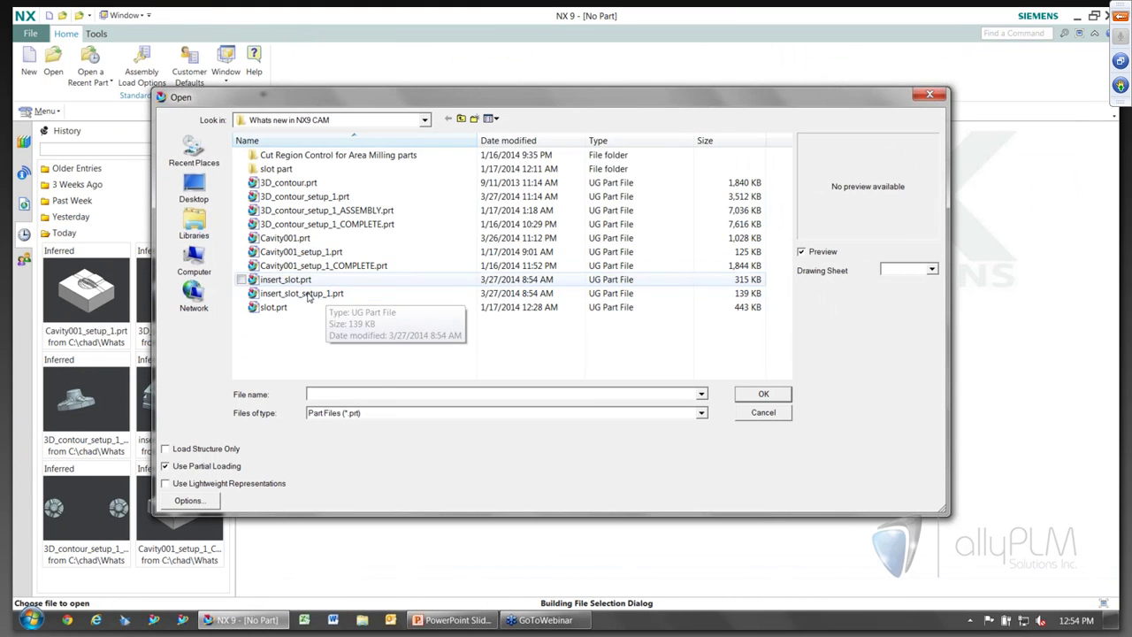
left_click(308, 293)
left_click(763, 393)
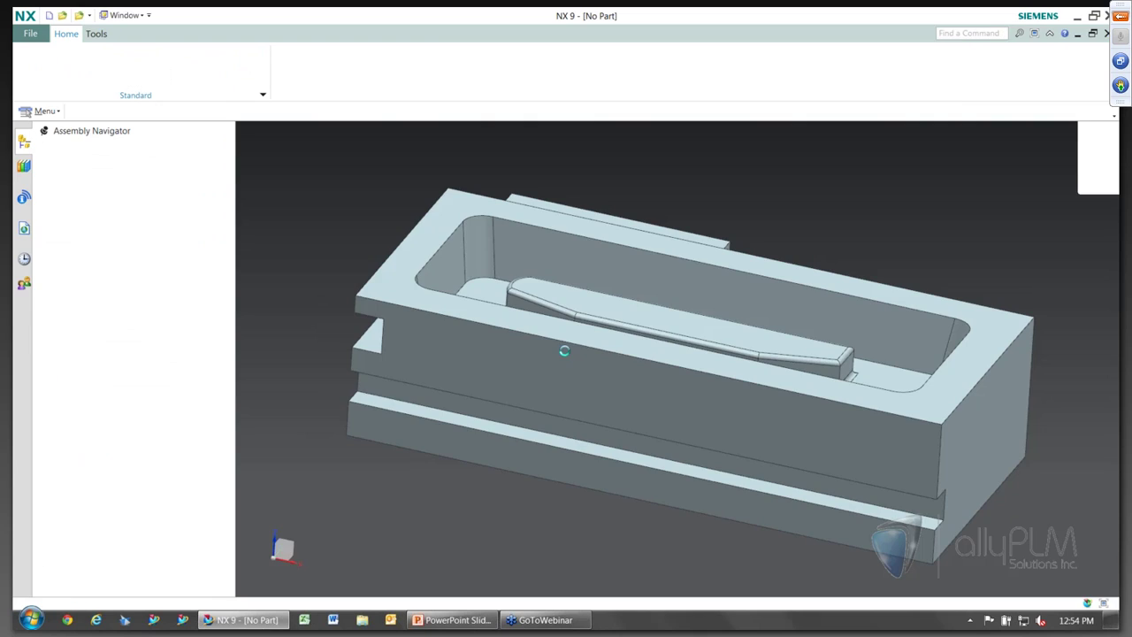
Create a mill_planar Groove Milling operation in program 1234 with the T_CUTTER tool, WORKPIECE geometry and MILL_FINISH method
middle_click_drag(644, 534, 1025, 313)
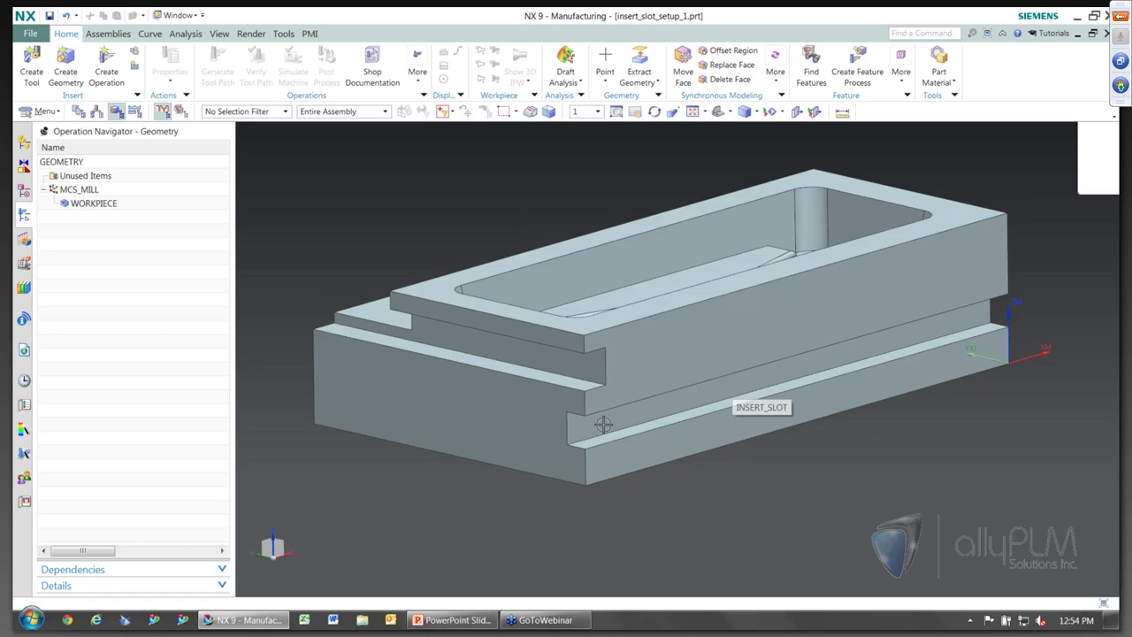
middle_click_drag(580, 522, 395, 354)
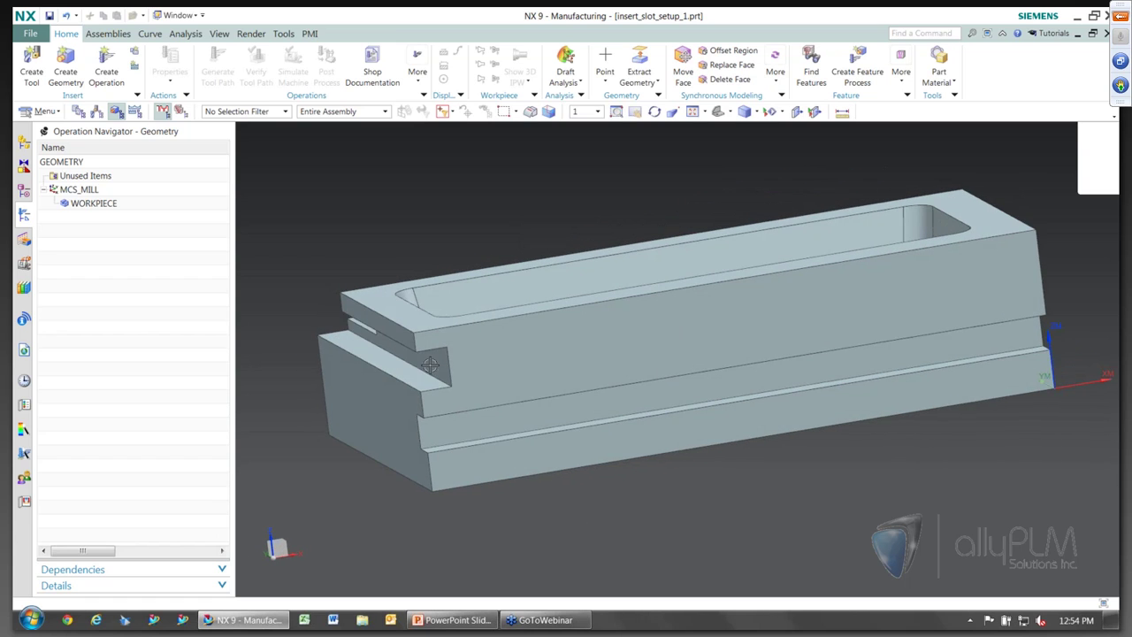
middle_click_drag(747, 521, 795, 529)
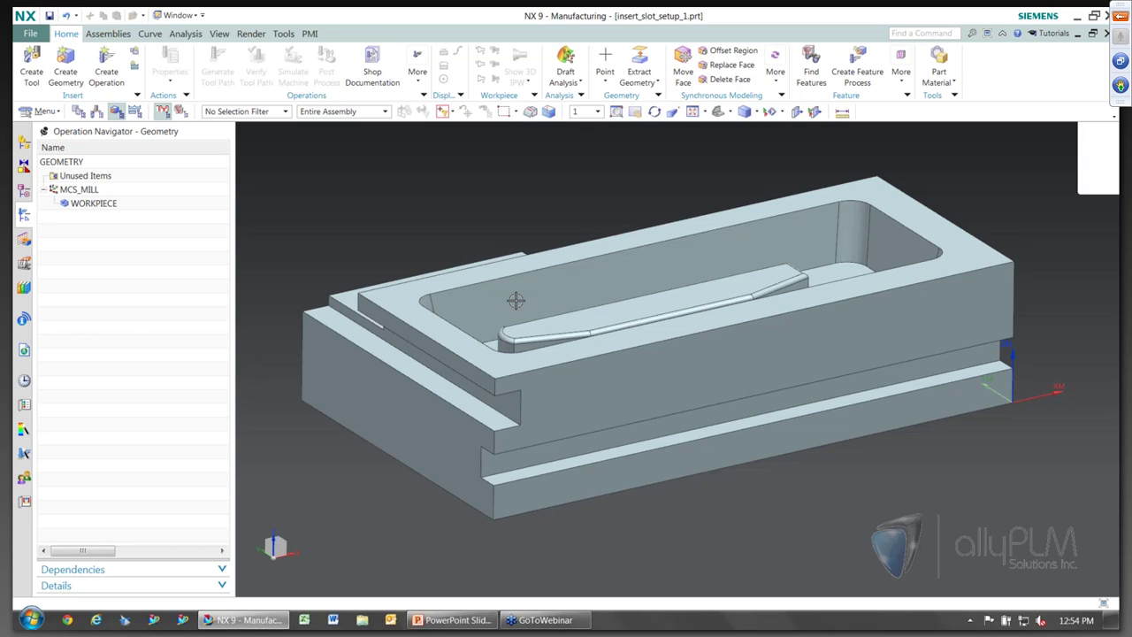
left_click(106, 64)
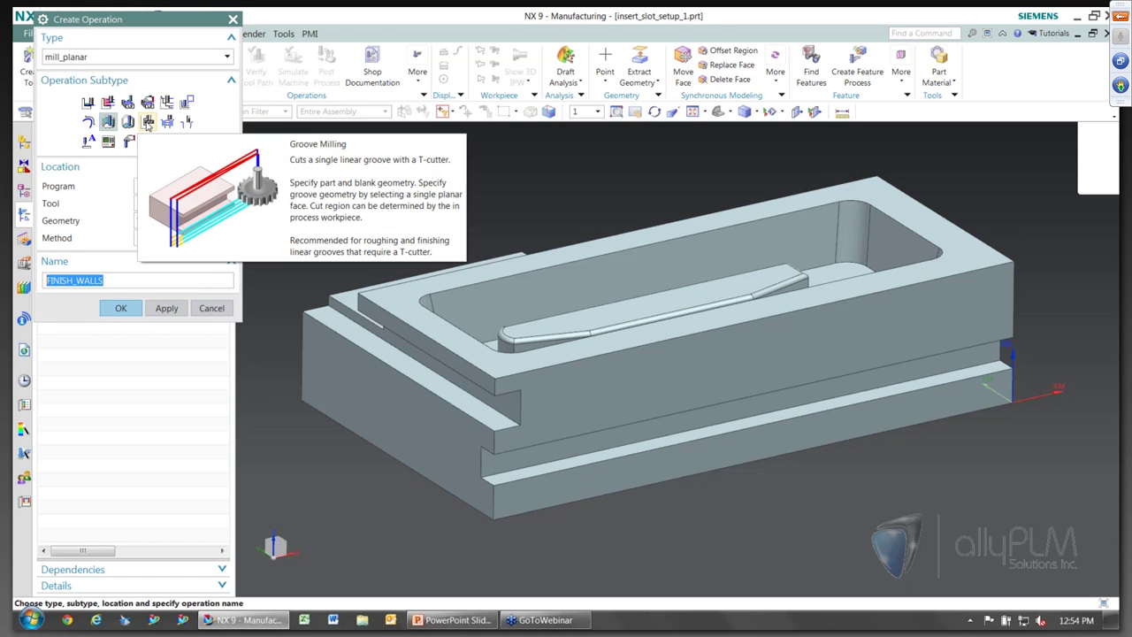
left_click(147, 123)
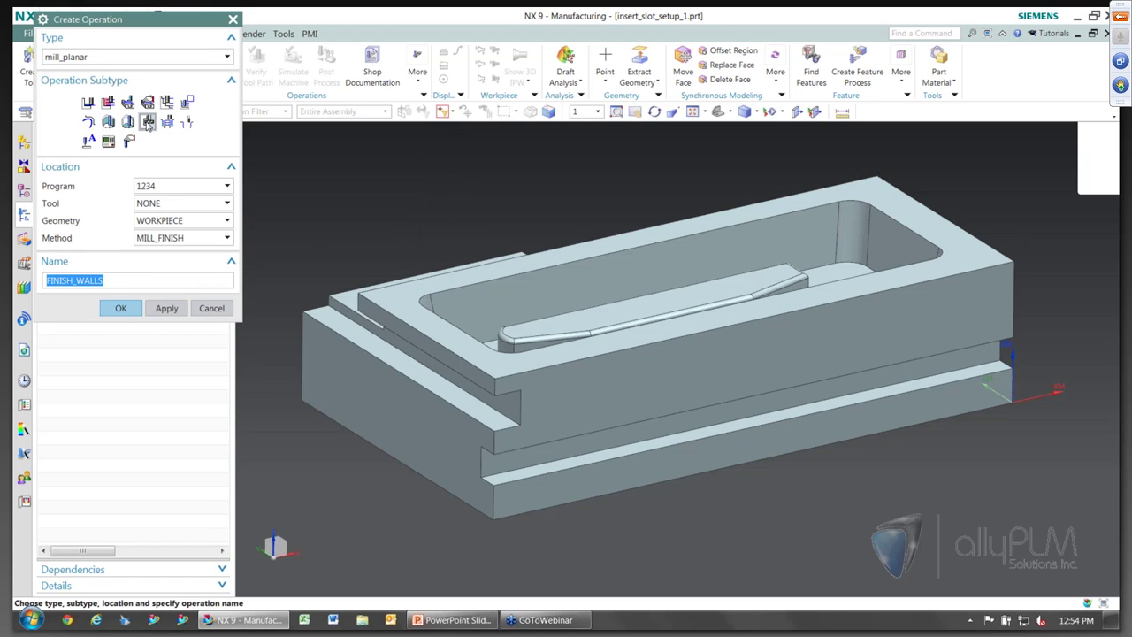
left_click(171, 209)
left_click(171, 225)
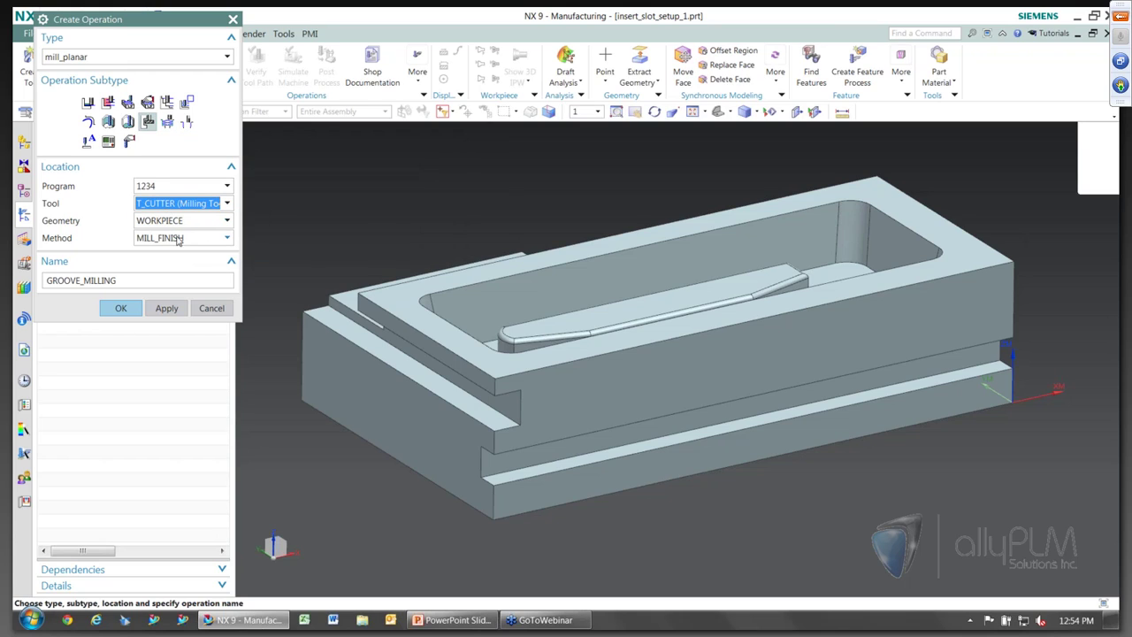
left_click(120, 308)
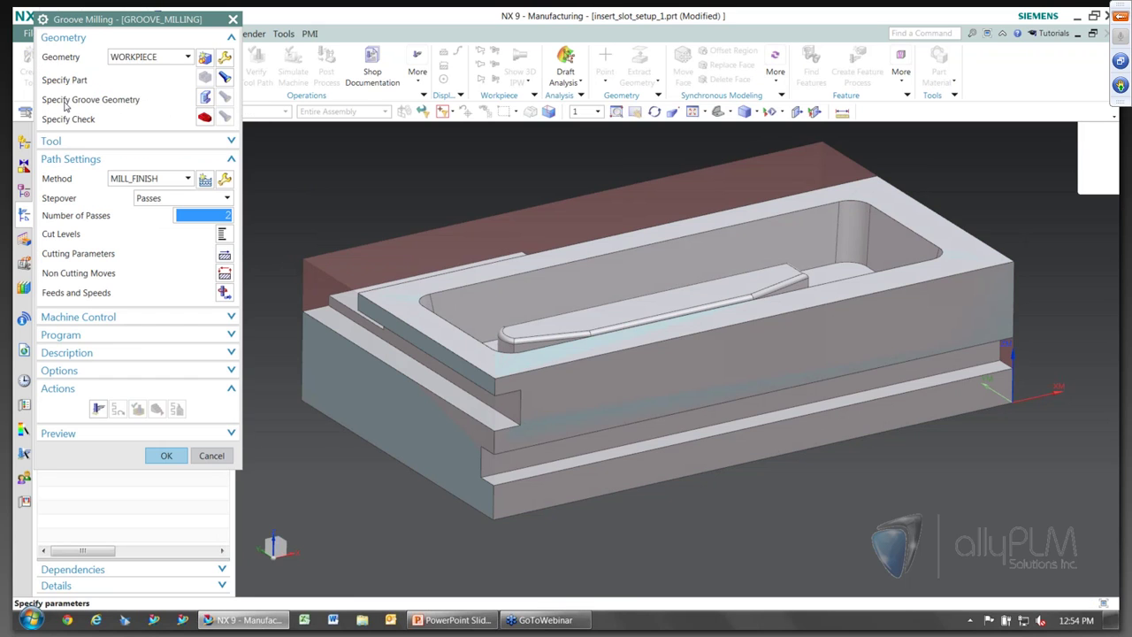
Specify the groove geometry by selecting the floor face of the groove along the part's long side, and accept it
left_click(204, 98)
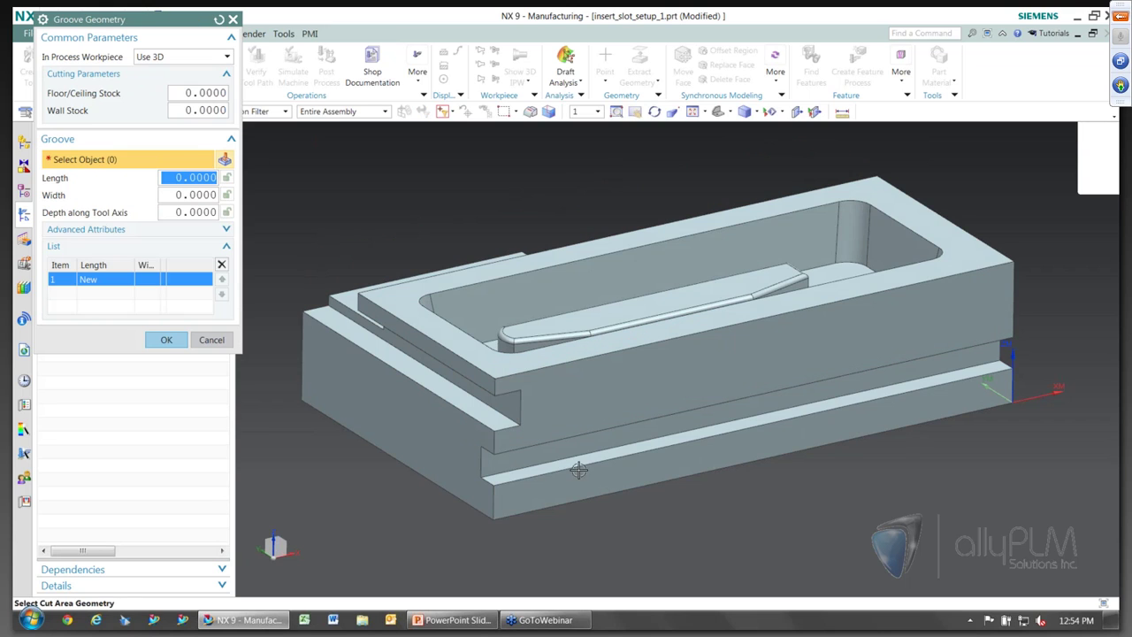
left_click(519, 481)
left_click(519, 481)
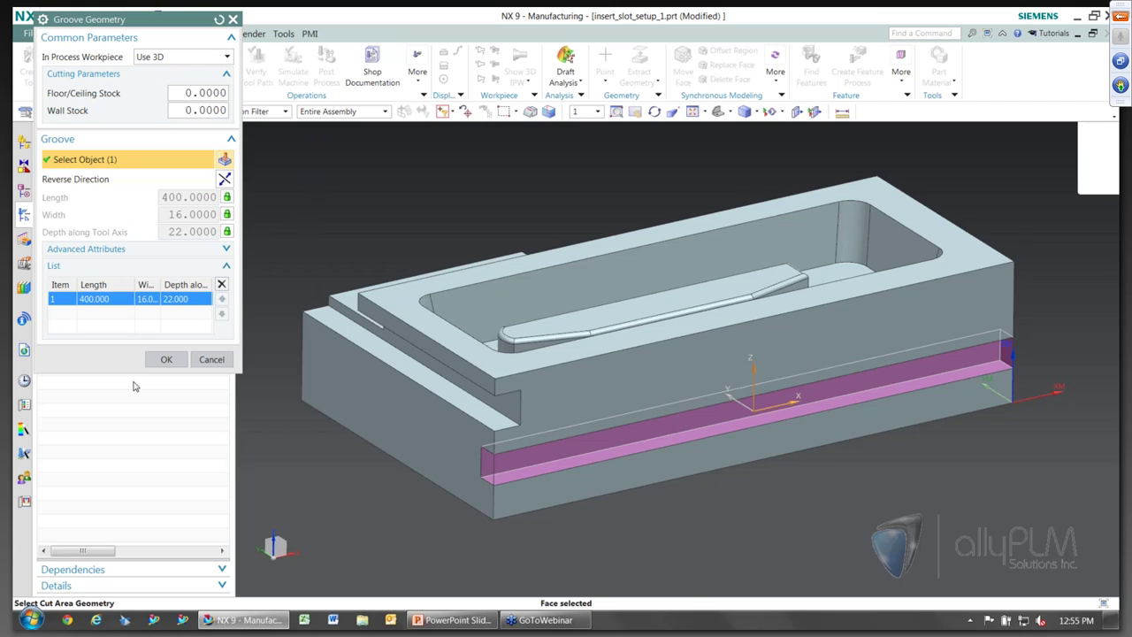
left_click(166, 359)
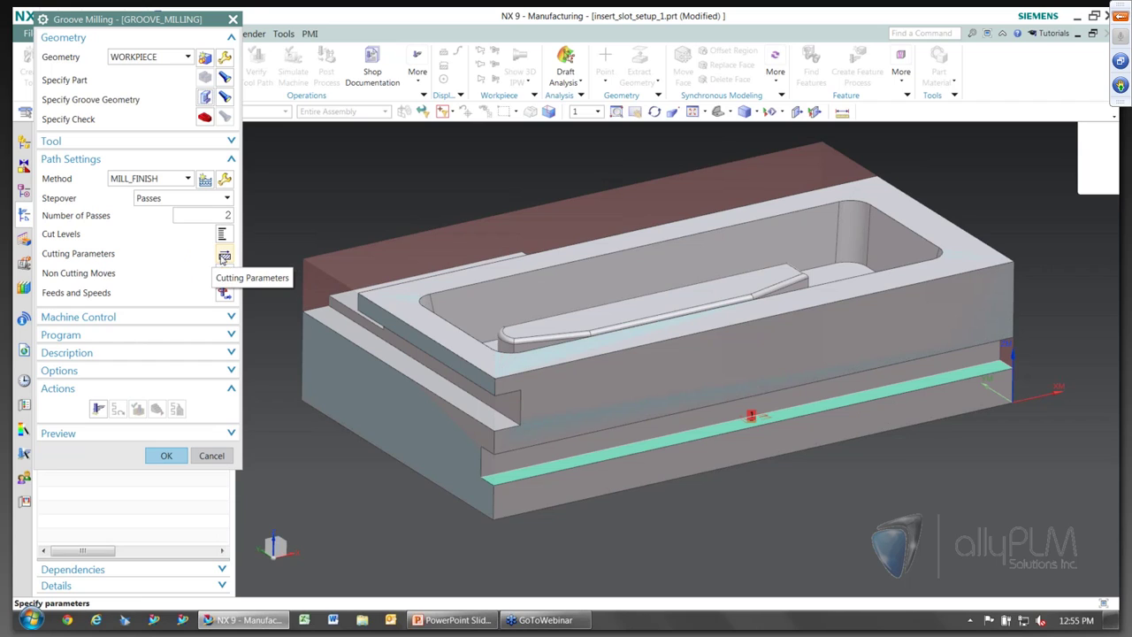
Review the cutting parameters and the cut levels' level sequencing options, keeping Center to Ceiling to Floor
left_click(224, 257)
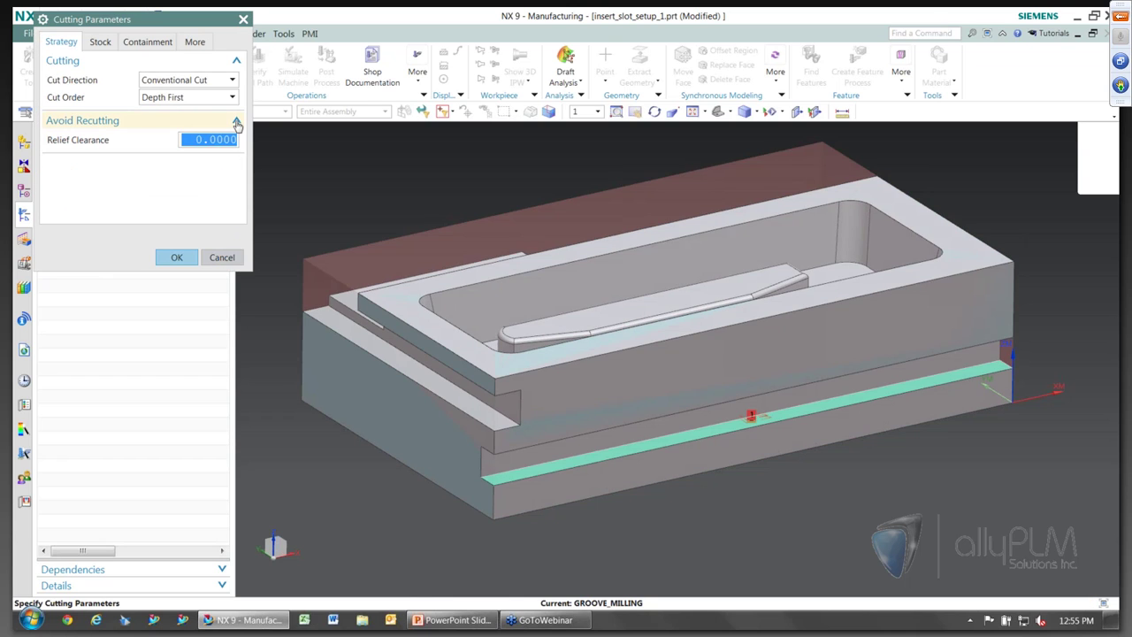
left_click(222, 257)
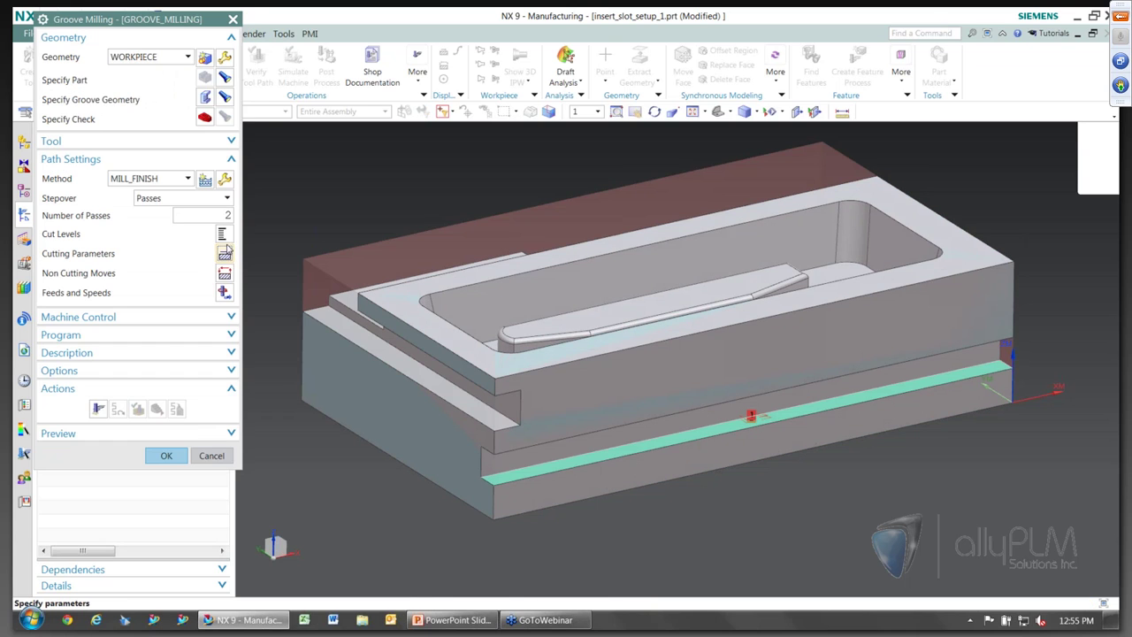
left_click(222, 233)
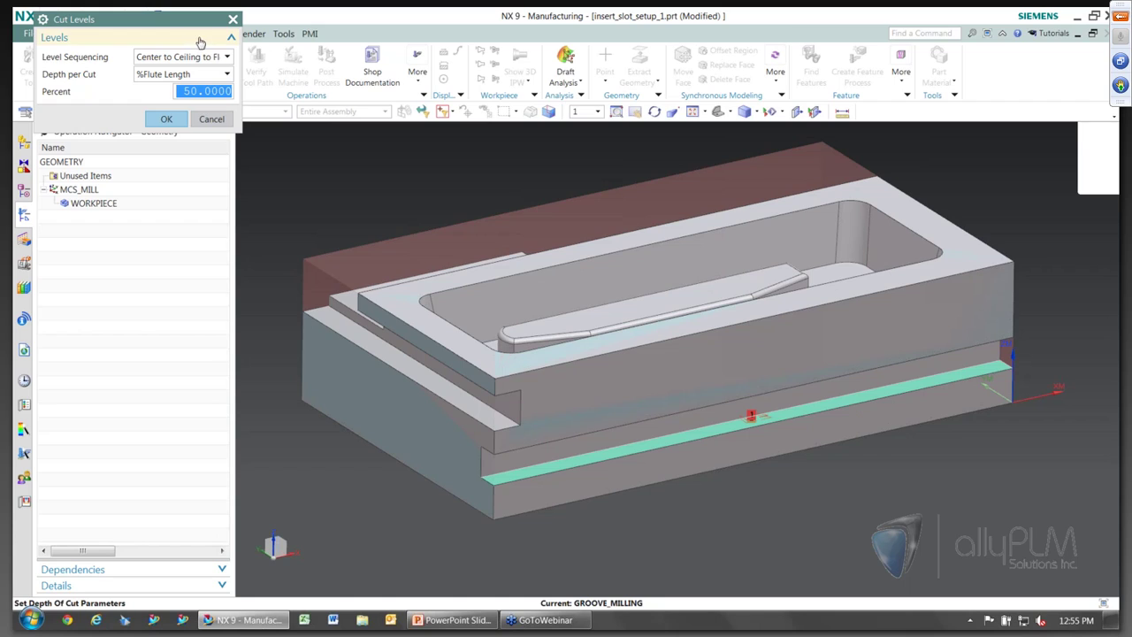
left_click(199, 57)
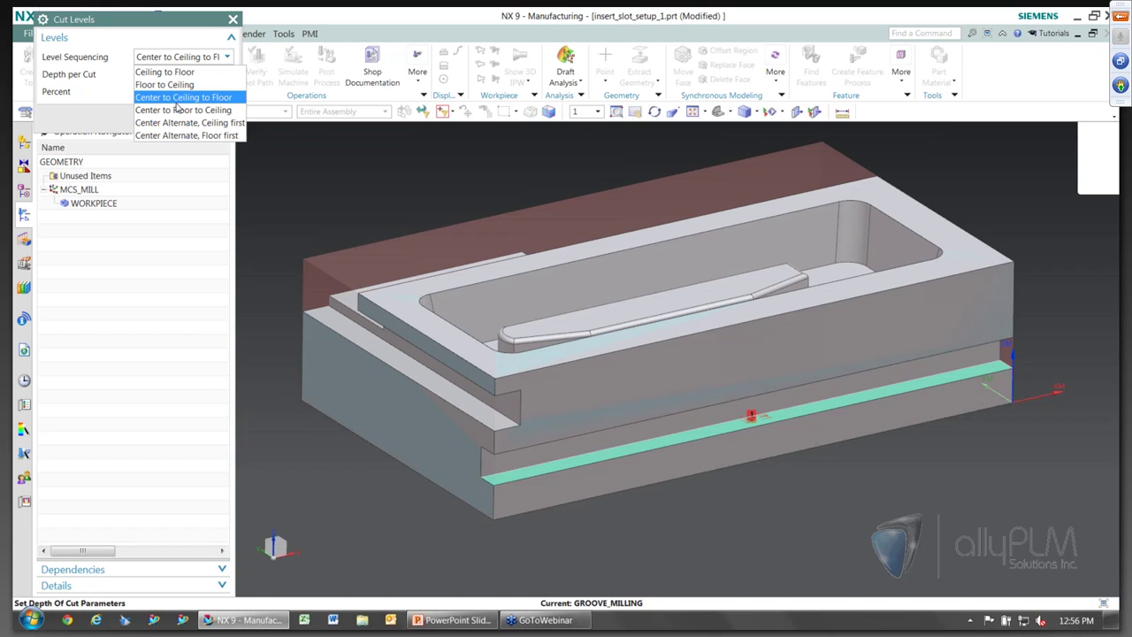
left_click(166, 25)
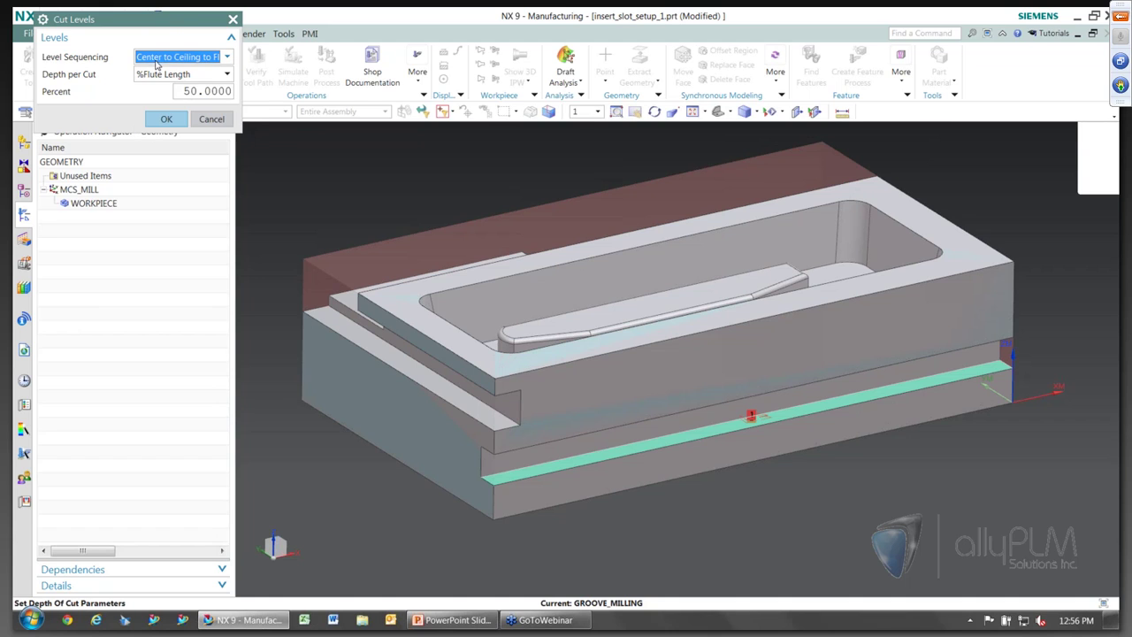
left_click(165, 120)
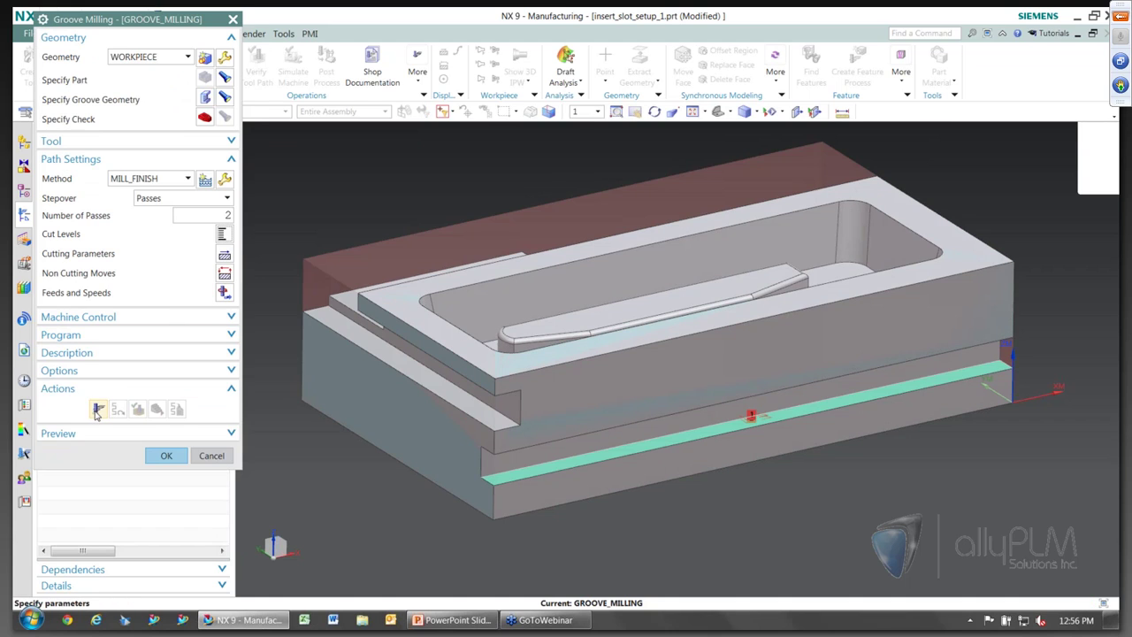
Generate the GROOVE_MILLING tool path, simulate it in 3D Dynamic at animation speed 2, and accept the operation
left_click(97, 410)
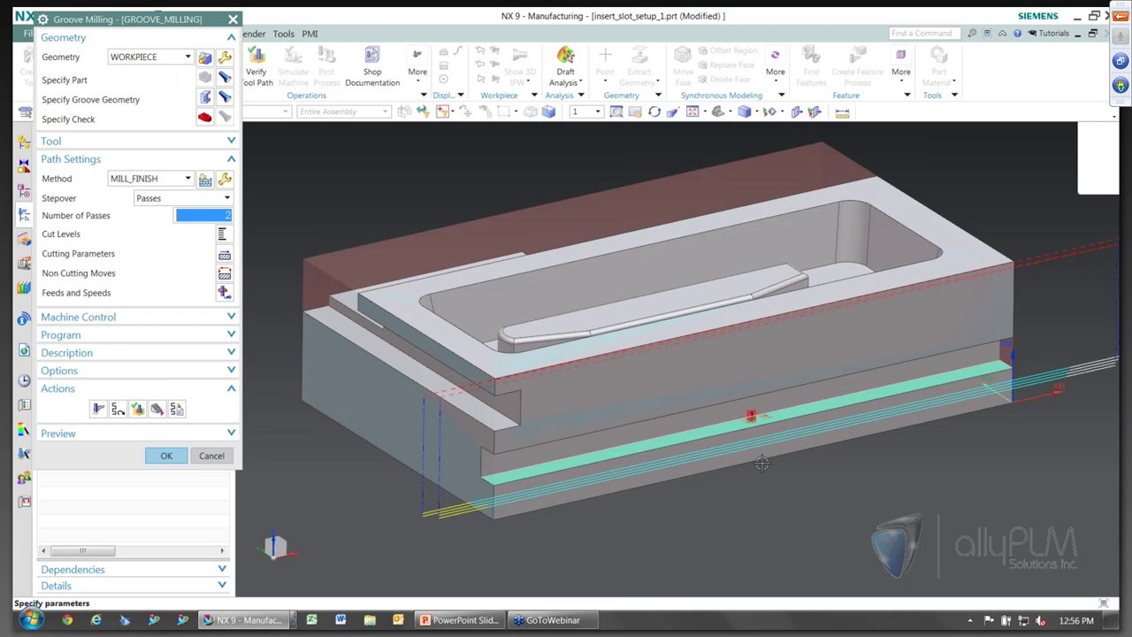
middle_click_drag(735, 468, 379, 539)
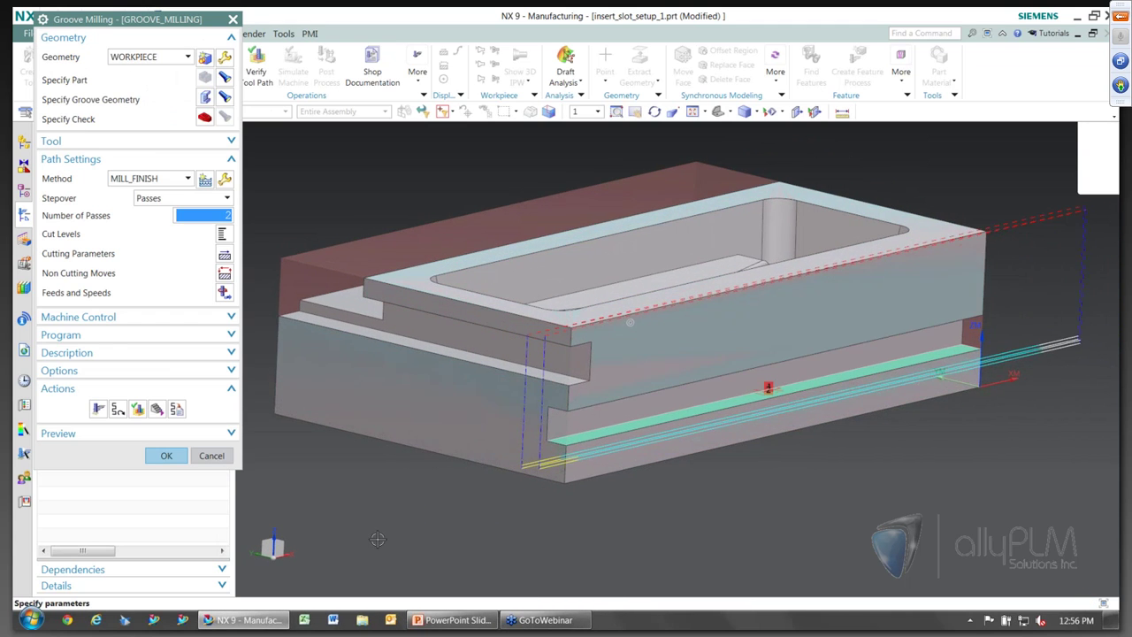
left_click(137, 408)
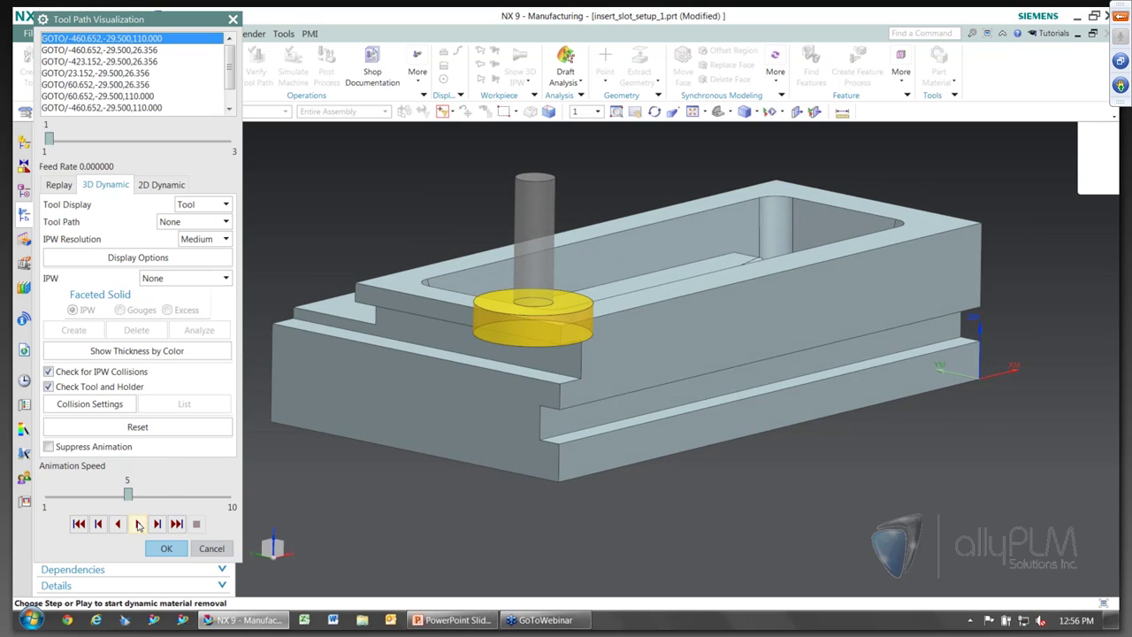
left_click_drag(129, 497, 69, 497)
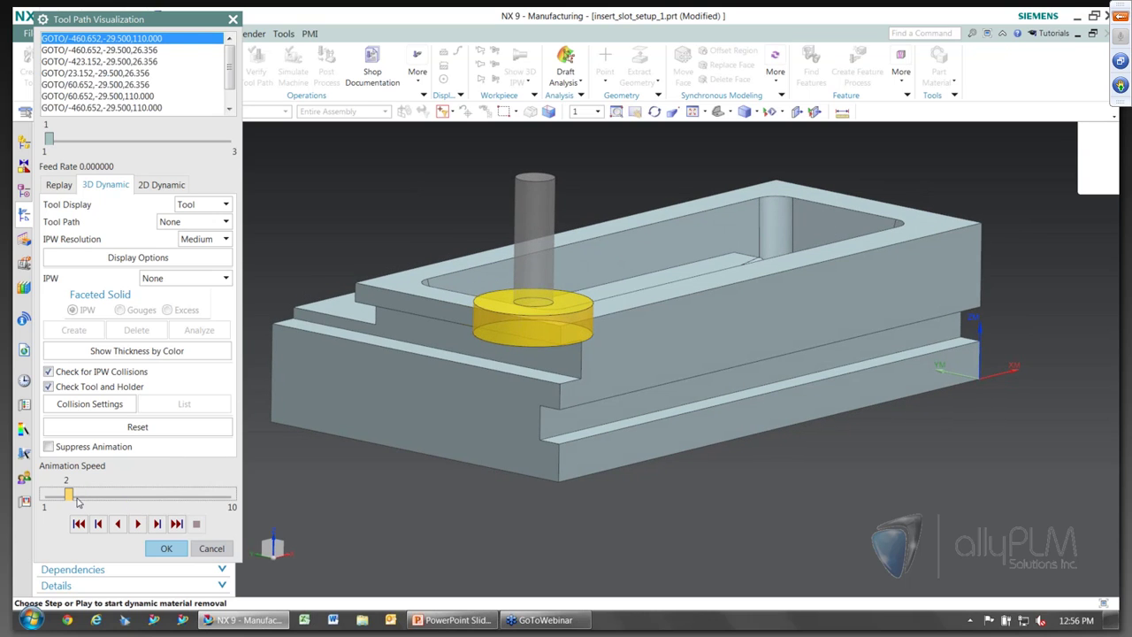
left_click(138, 523)
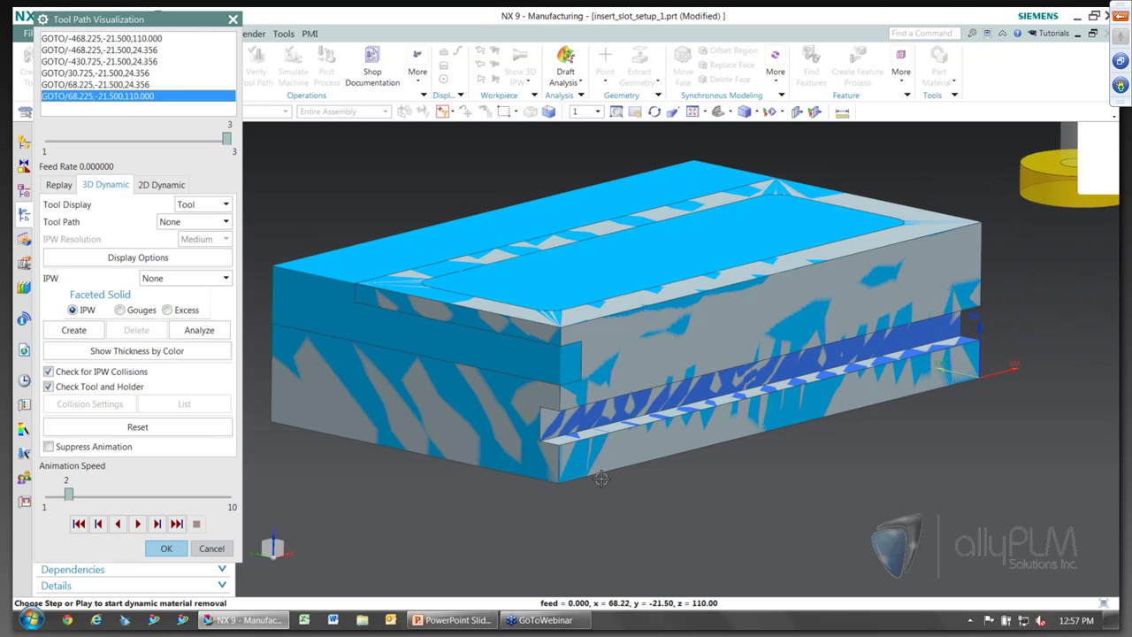
left_click(168, 548)
left_click(162, 455)
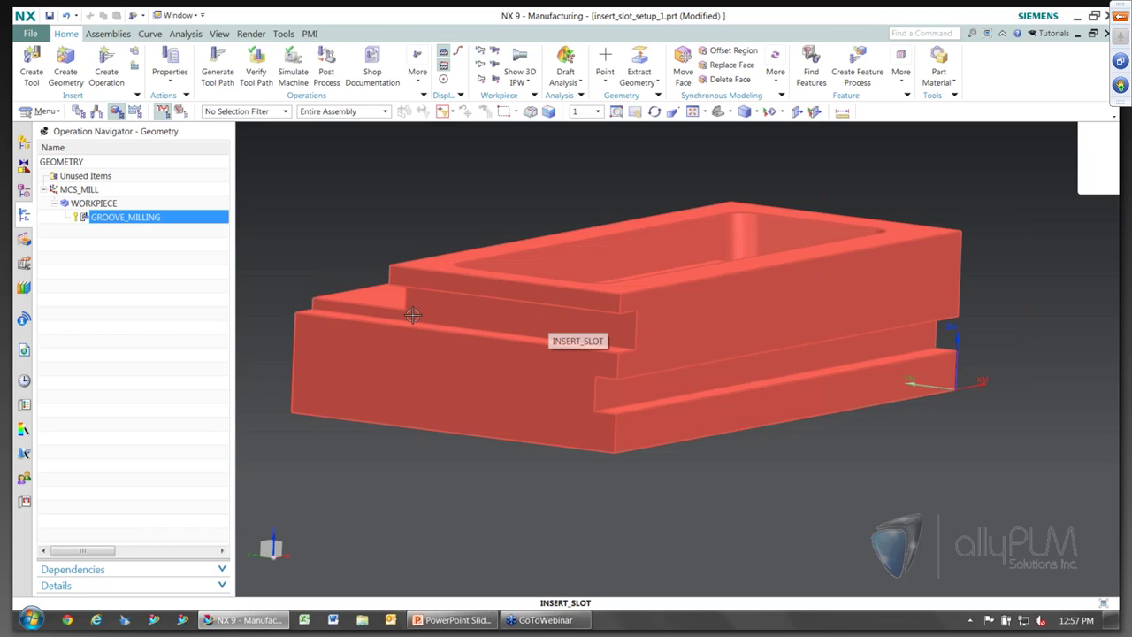
Create a second Groove Milling operation, GROOVE_MILLING_1, with the T_CUTTER tool, WORKPIECE geometry and MILL_FINISH method
middle_click_drag(517, 335, 434, 242)
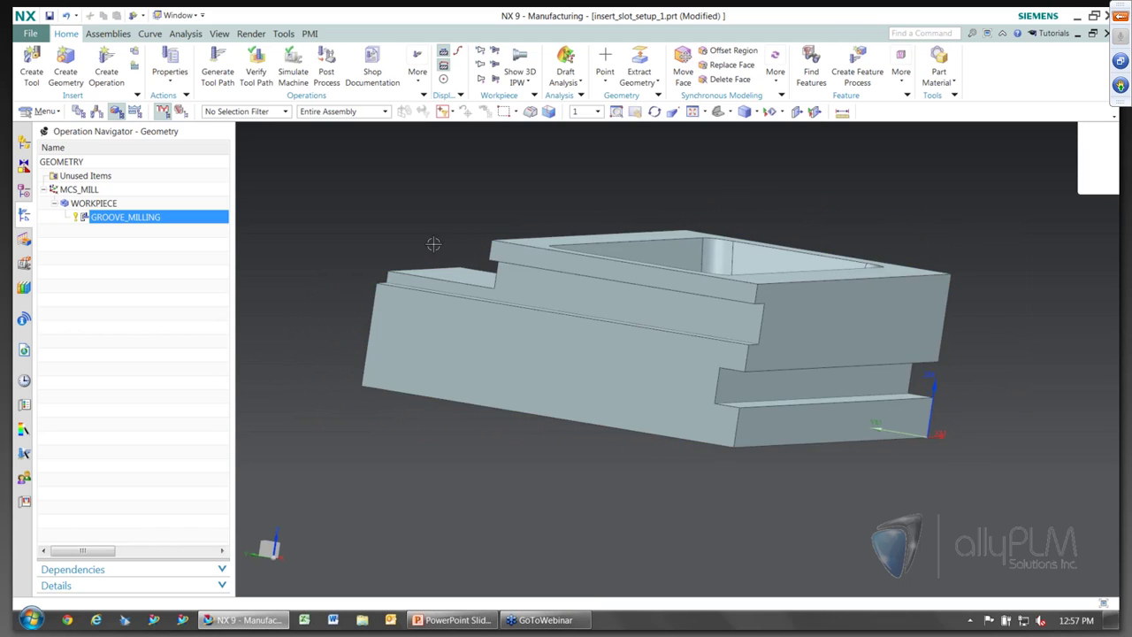
middle_click_drag(688, 266, 920, 412)
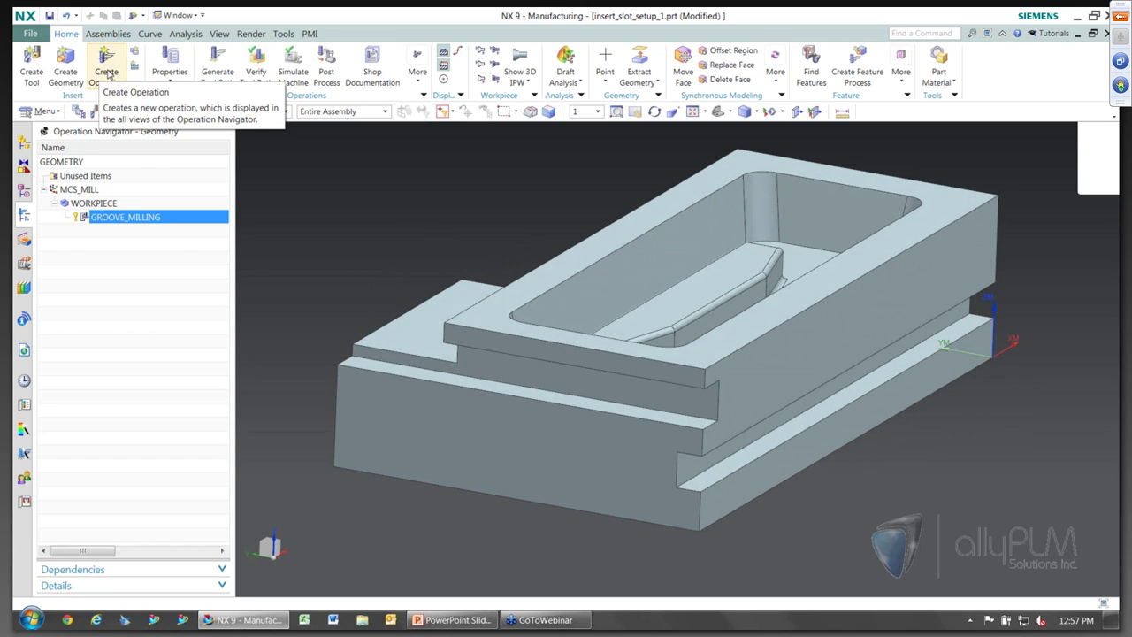
left_click(108, 75)
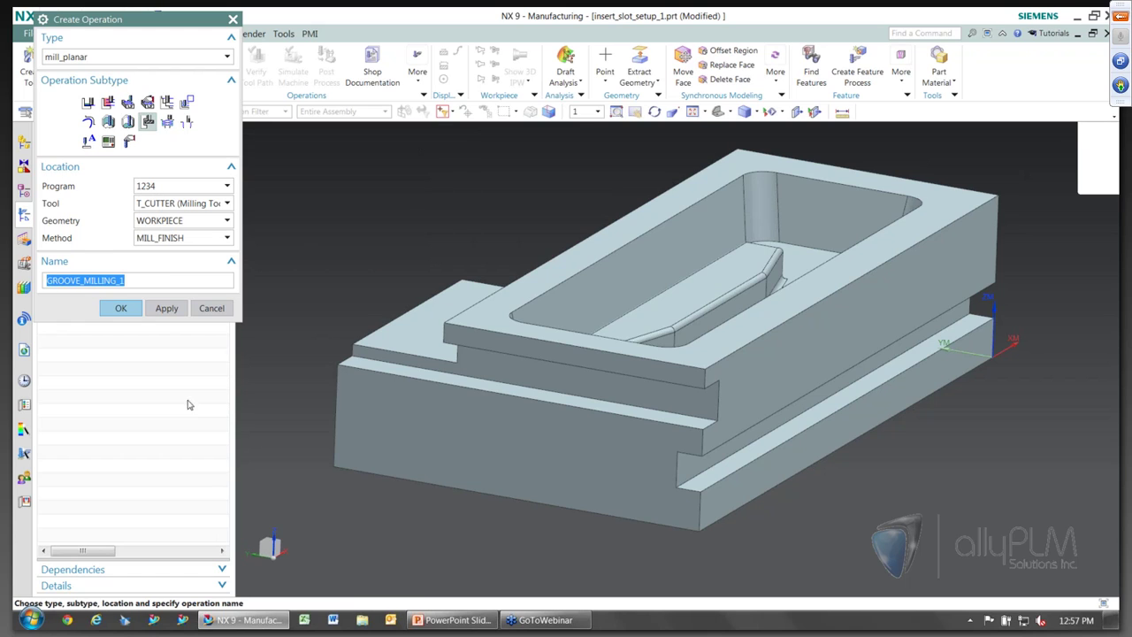
left_click(124, 307)
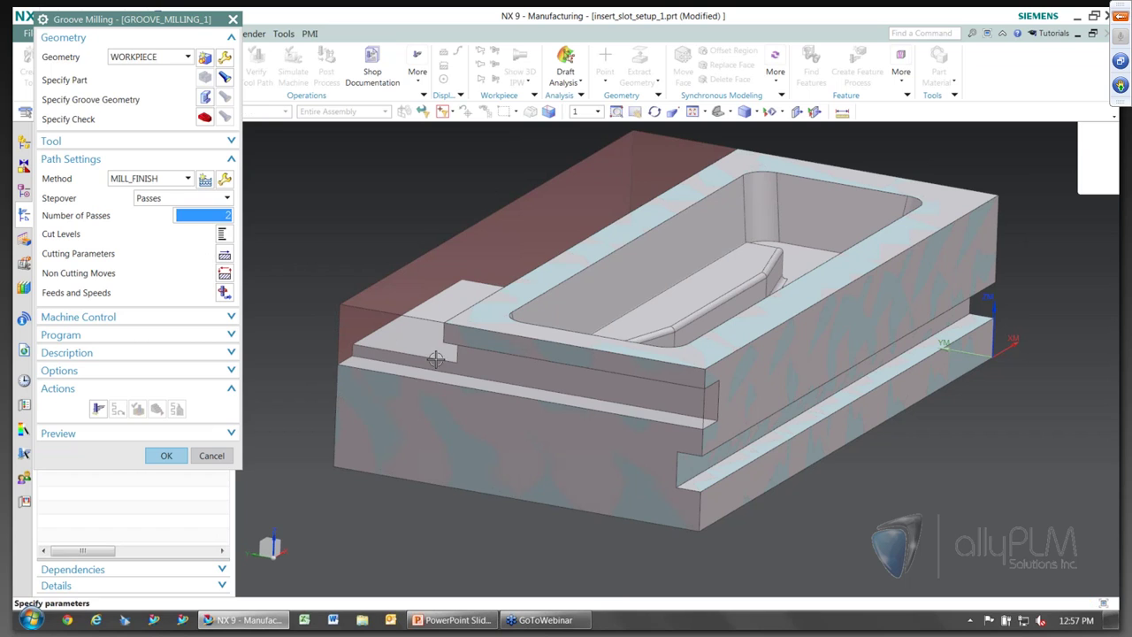
Specify the GROOVE_MILLING_1 groove geometry by selecting the face of the upper groove along the part's short end, and accept it
left_click(212, 99)
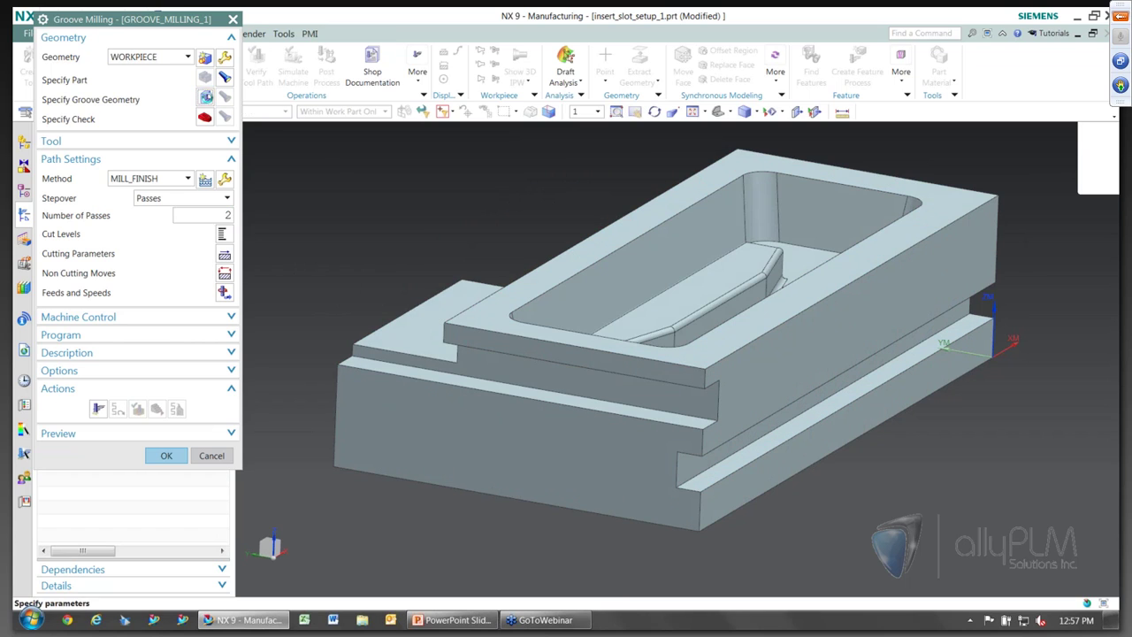
left_click(478, 370)
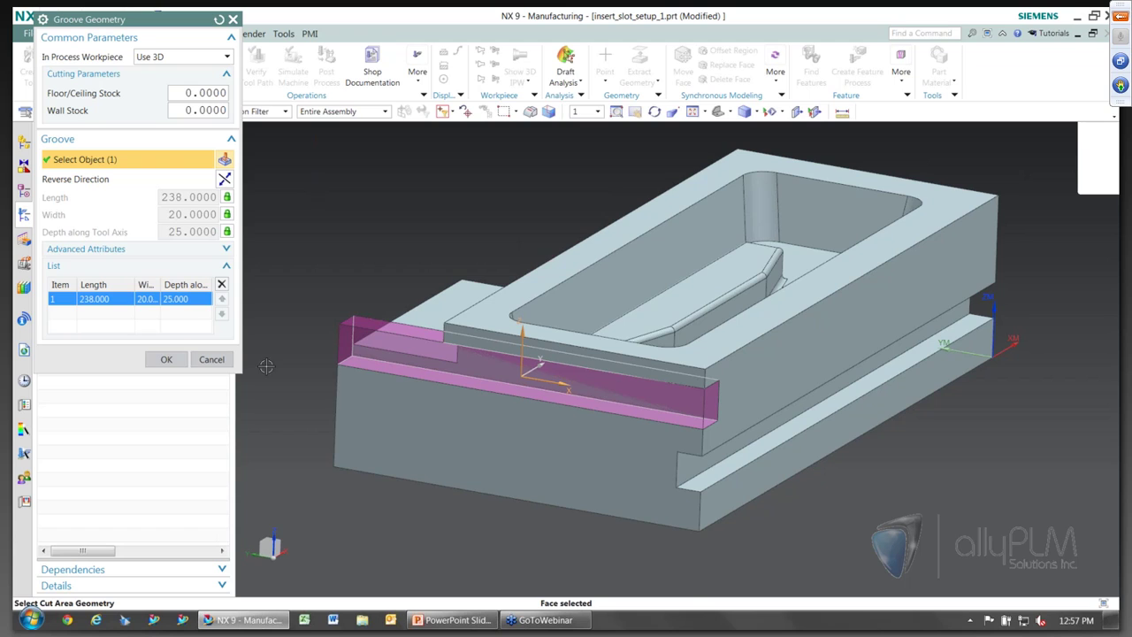
middle_click_drag(453, 394, 458, 265)
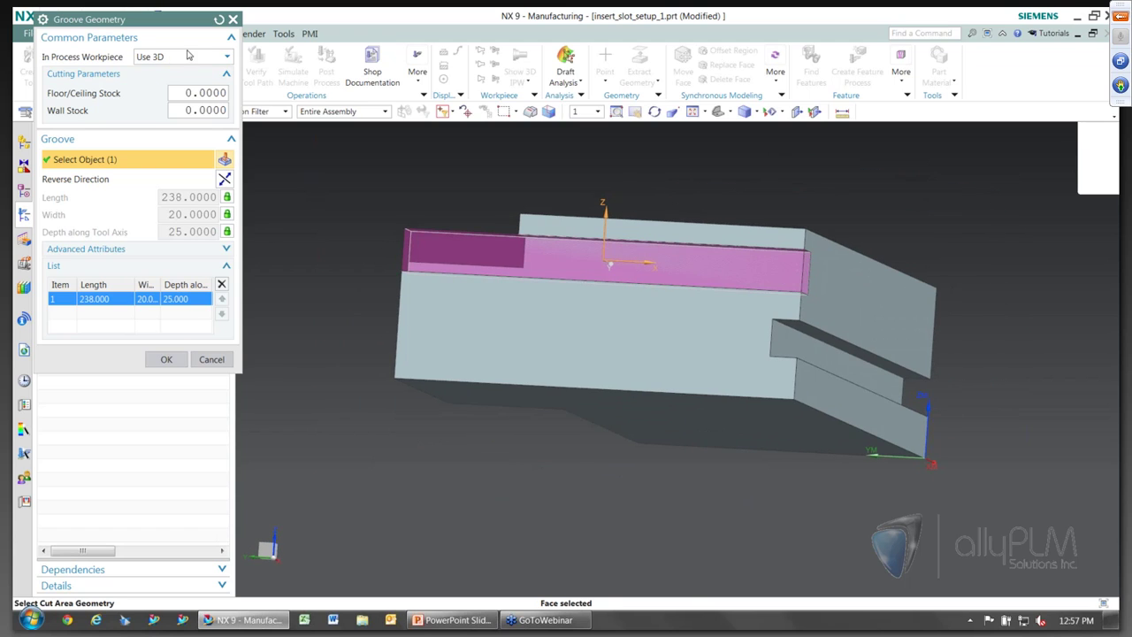
left_click(166, 359)
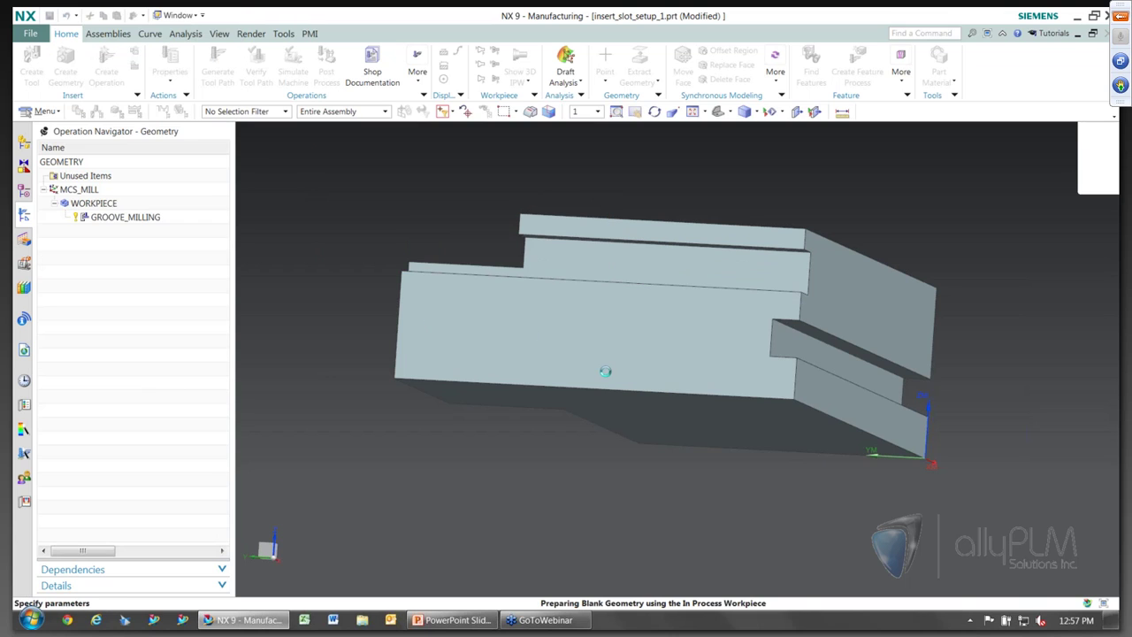
Generate the GROOVE_MILLING_1 tool path, play its 3D Dynamic material removal simulation, and accept the operation
middle_click_drag(609, 378, 579, 487)
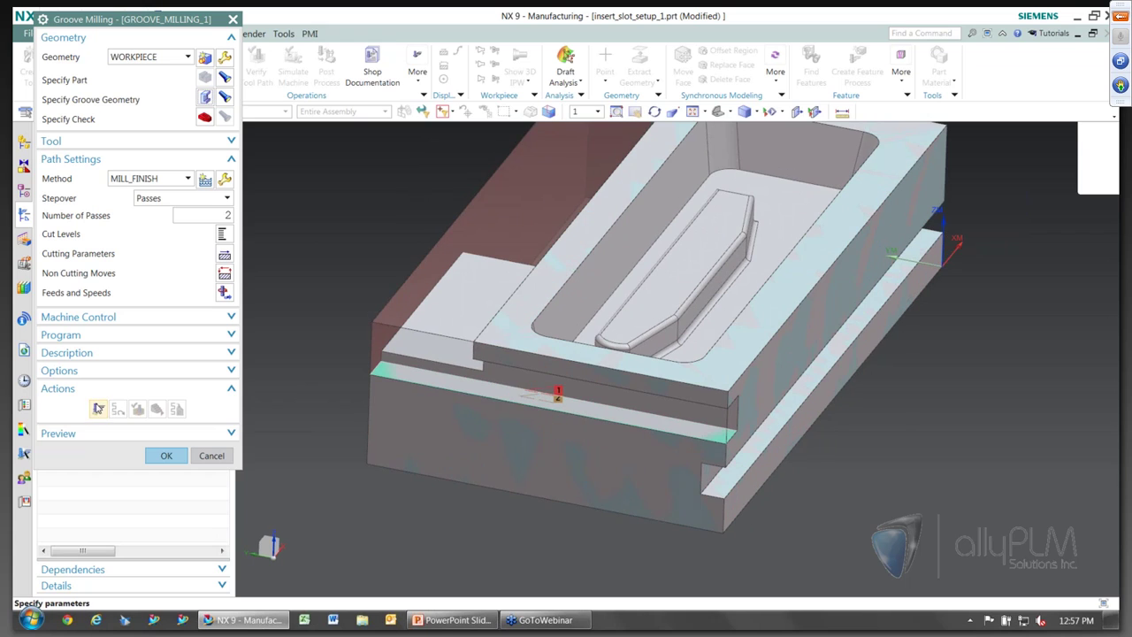
left_click(99, 409)
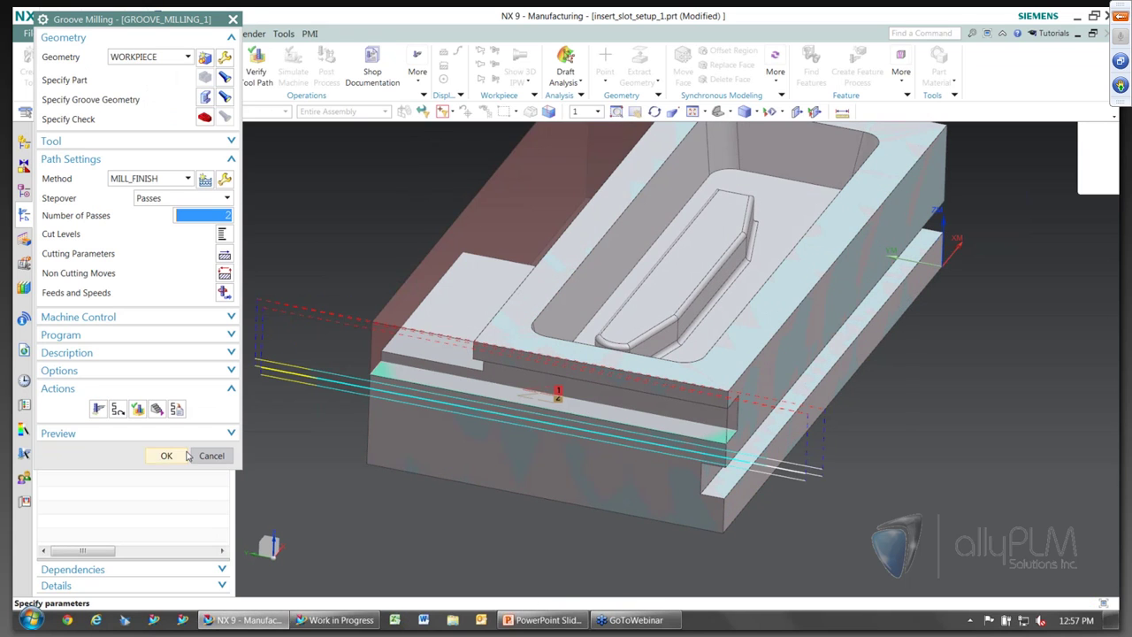
left_click(137, 409)
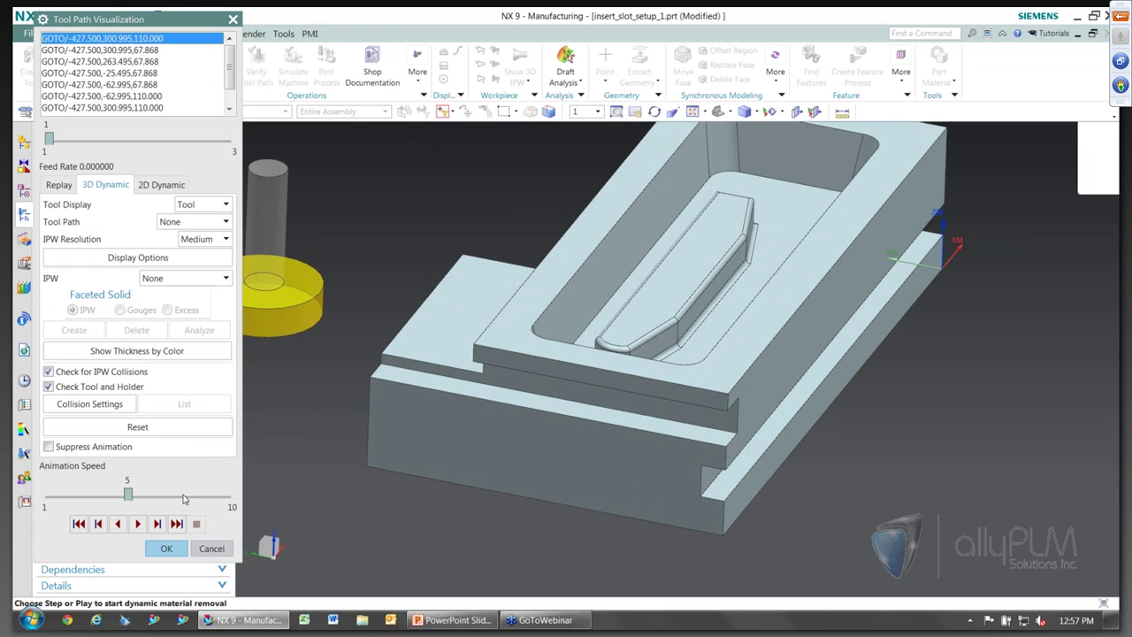
left_click(141, 524)
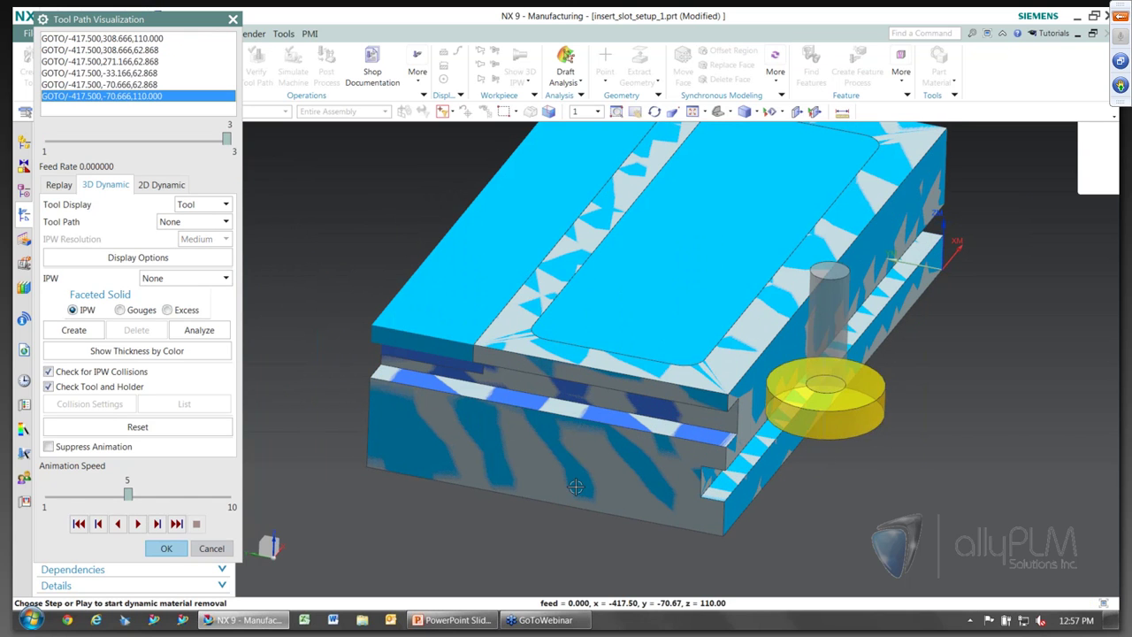
middle_click_drag(655, 469, 675, 490)
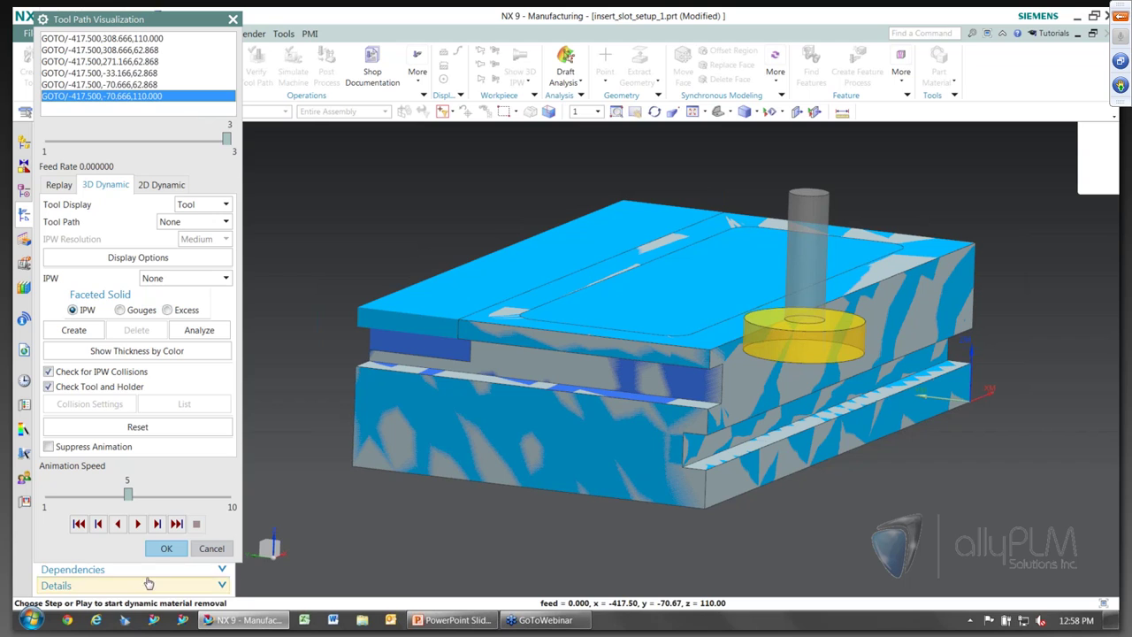
left_click(165, 549)
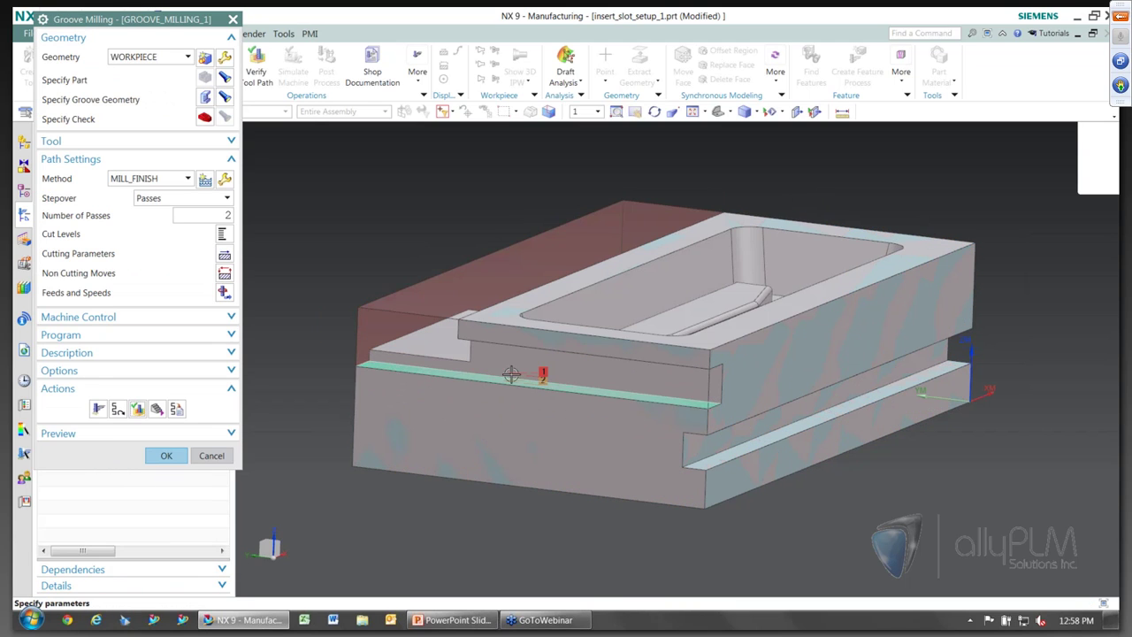
left_click(167, 456)
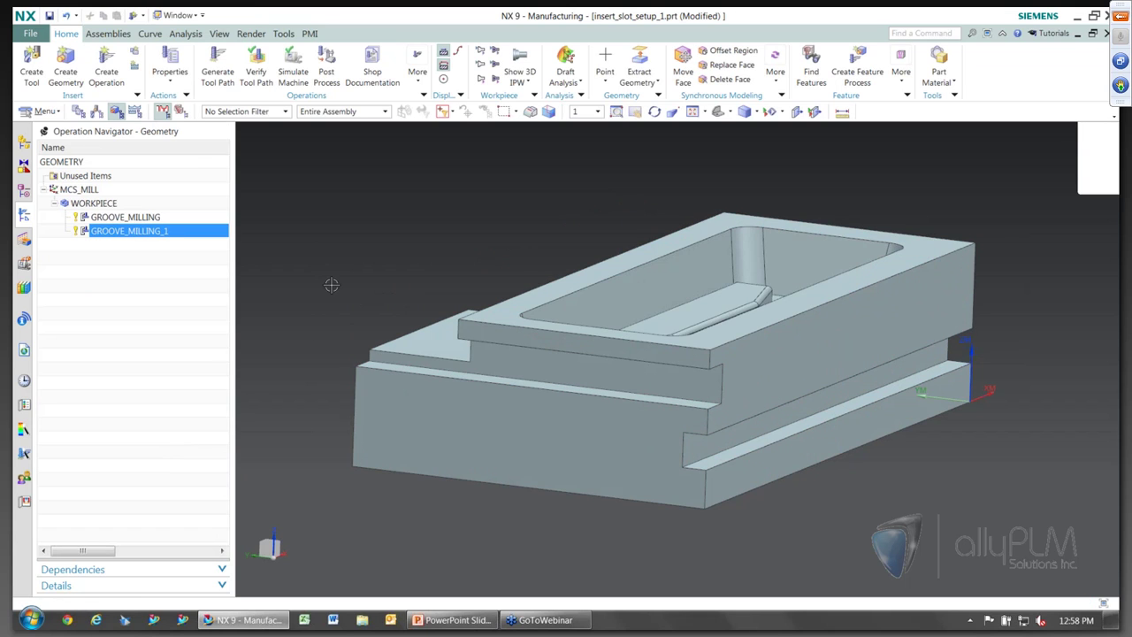
Close all open parts and open 3D_contour_setup_1_ASSEMBLY.prt from the Whats new in NX9 CAM folder
left_click(35, 32)
mouse_move(42, 78)
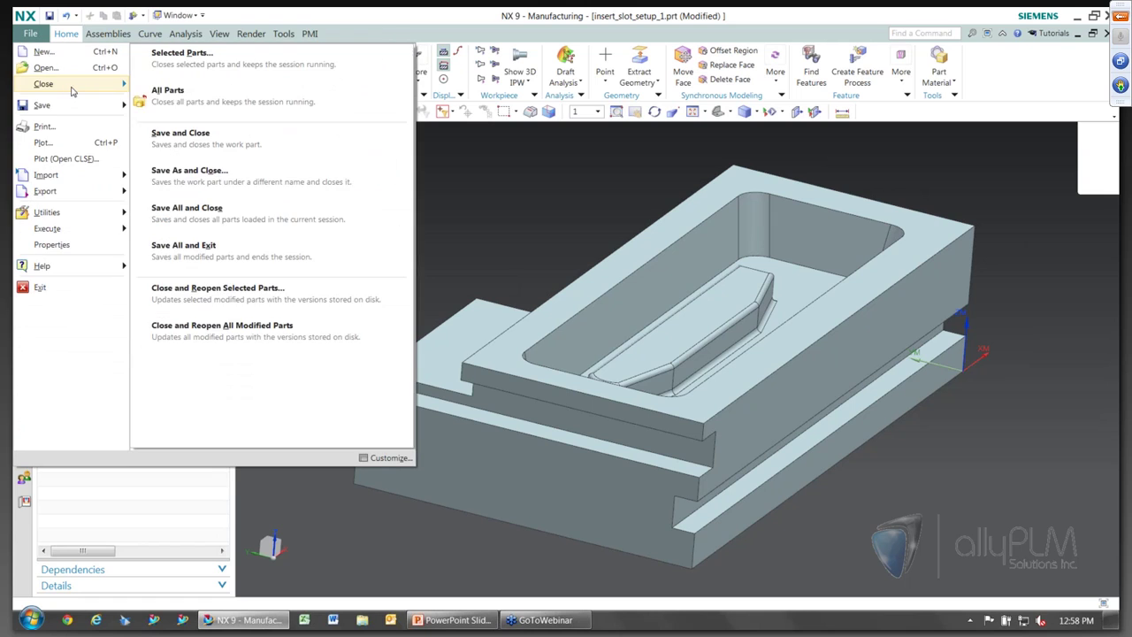
left_click(144, 93)
left_click(478, 343)
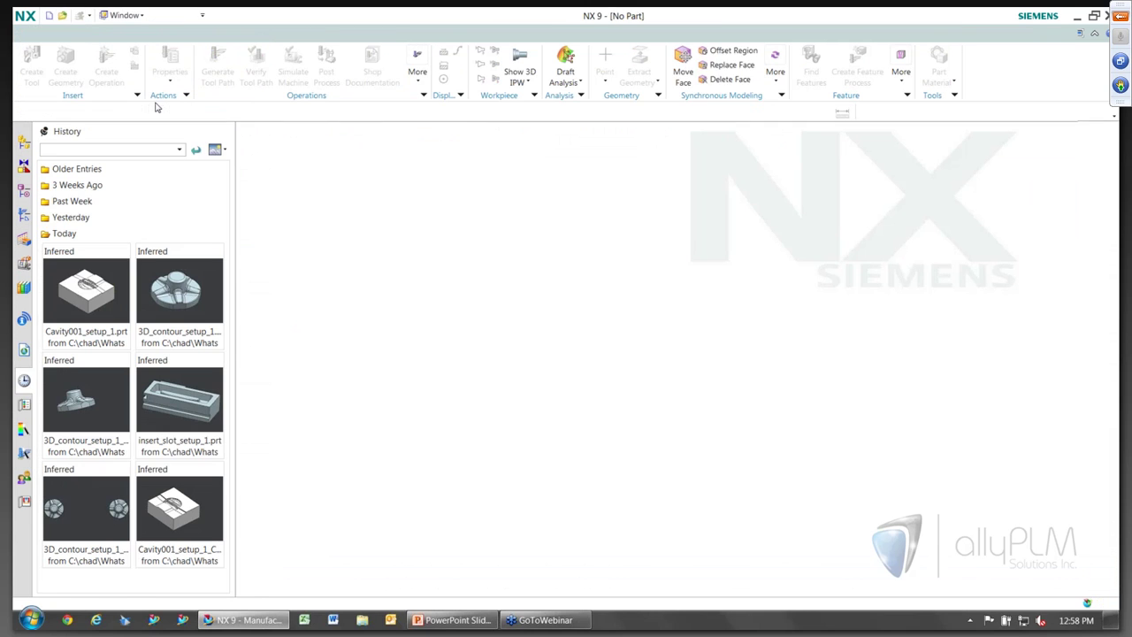
left_click(55, 60)
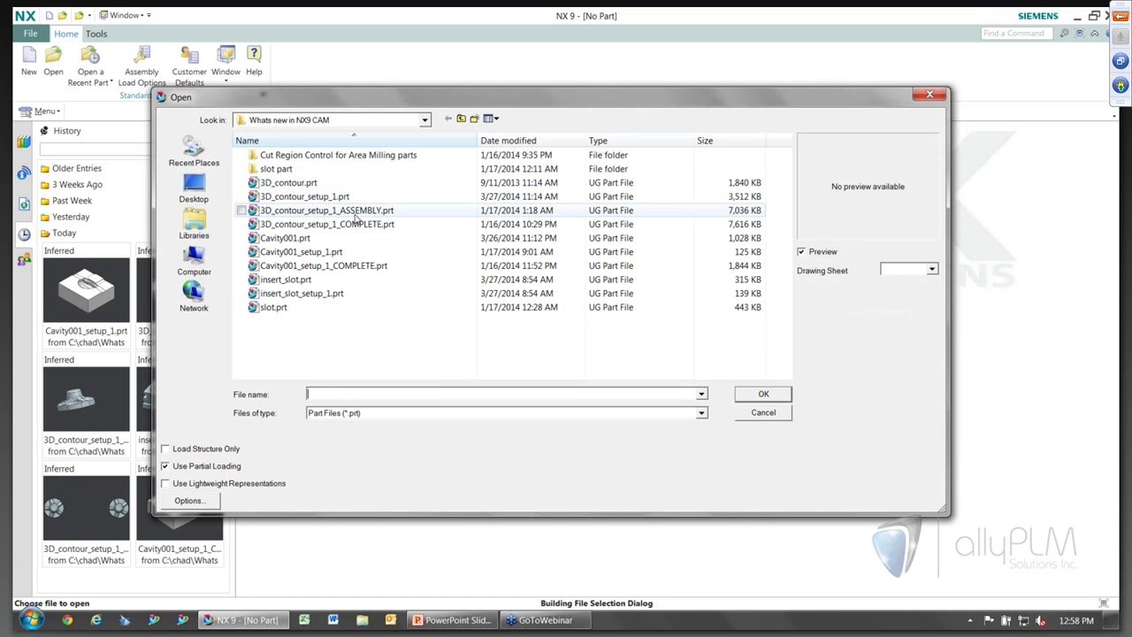
left_click(327, 211)
left_click(763, 396)
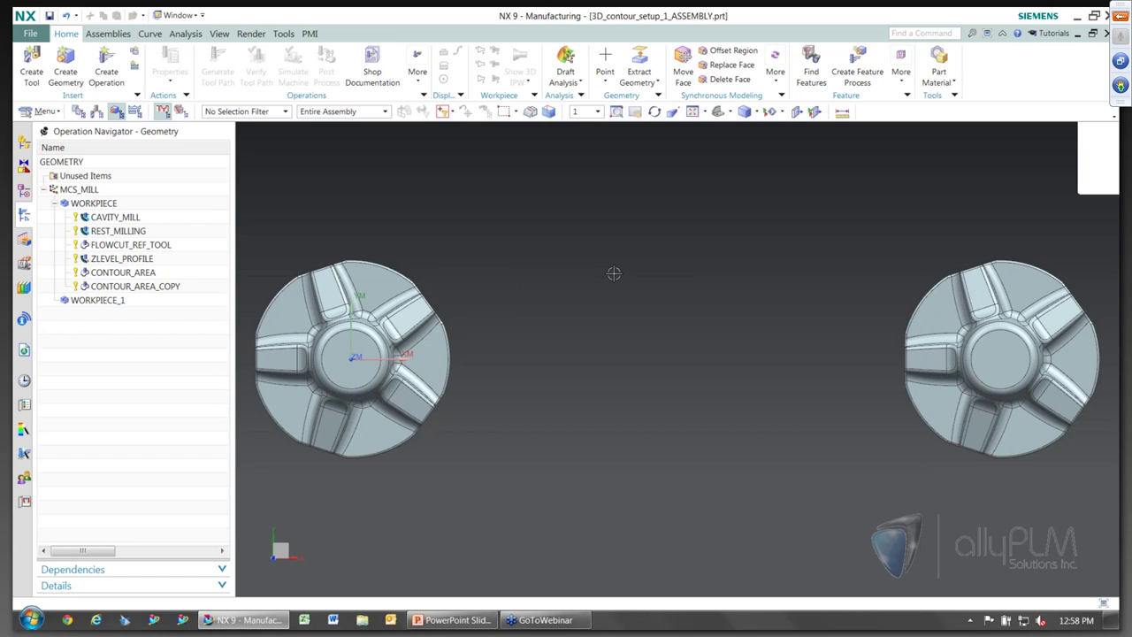
Copy the CAVITY_MILL operation and paste it inside WORKPIECE_1 without a reference
right_click(116, 221)
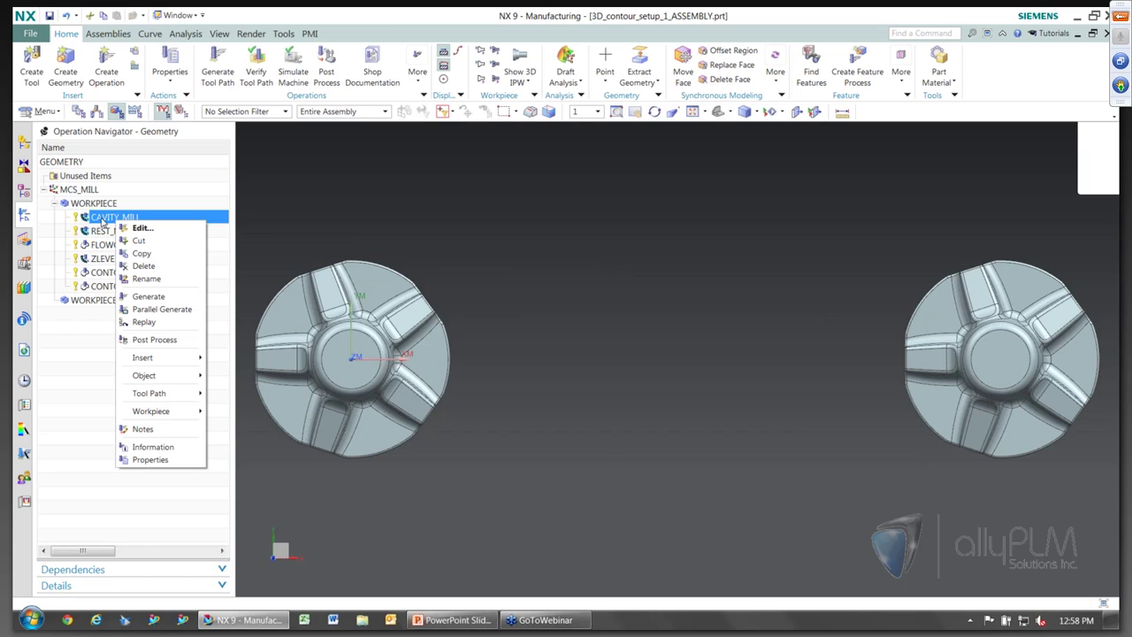
left_click(141, 254)
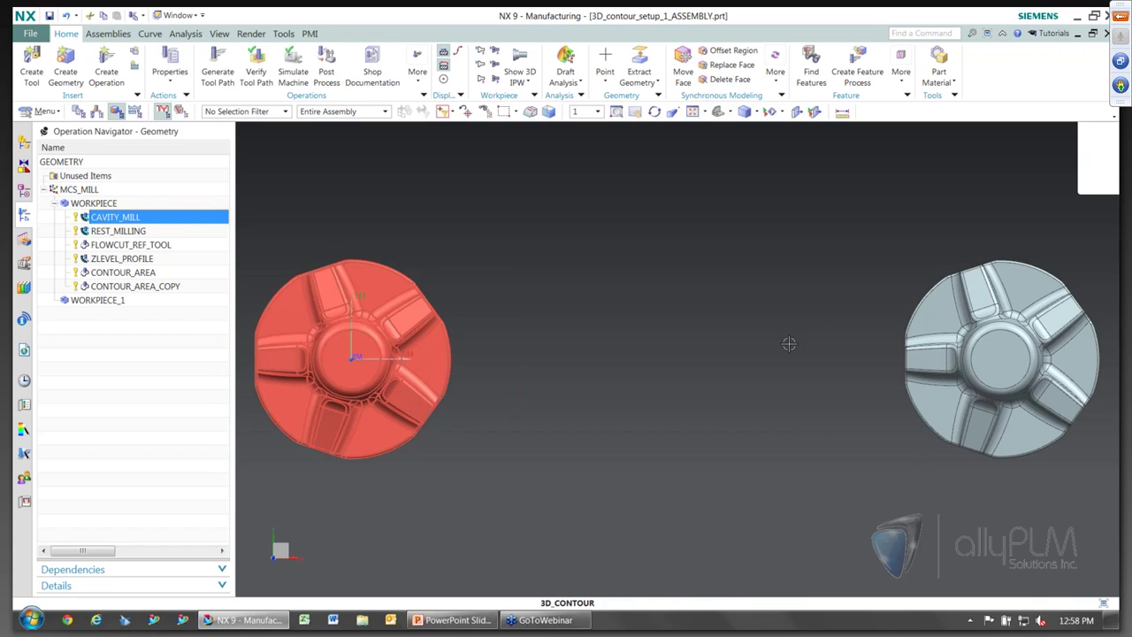
left_click(85, 302)
right_click(85, 303)
left_click(122, 363)
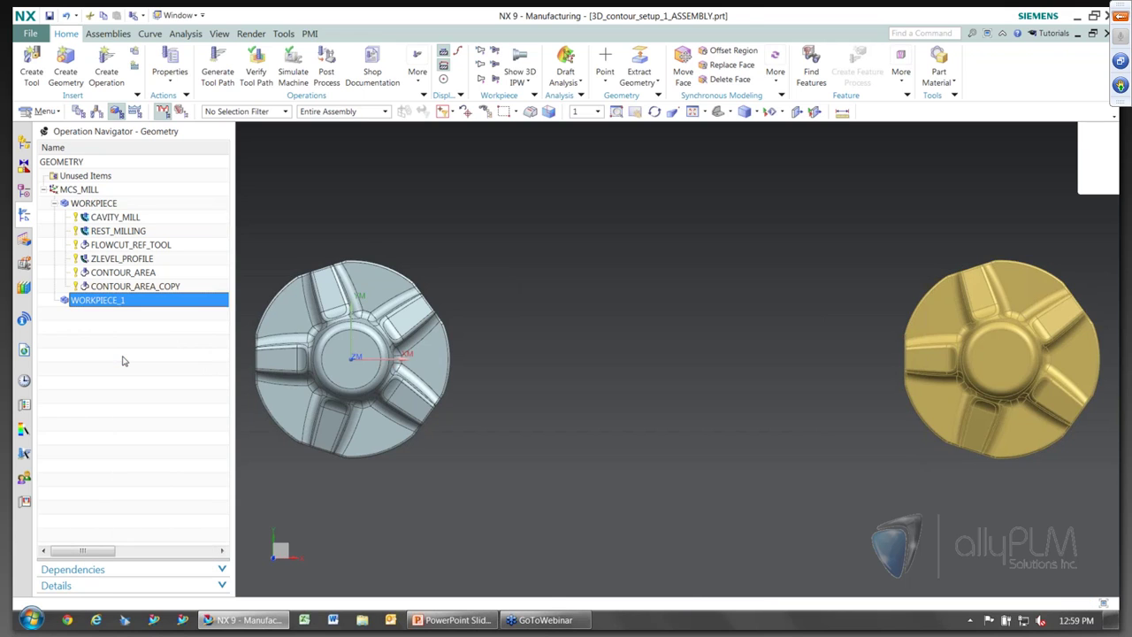
left_click(125, 374)
Generate the tool path of the pasted CAVITY_MILL_COPY operation on the second part and accept it
left_click(116, 316)
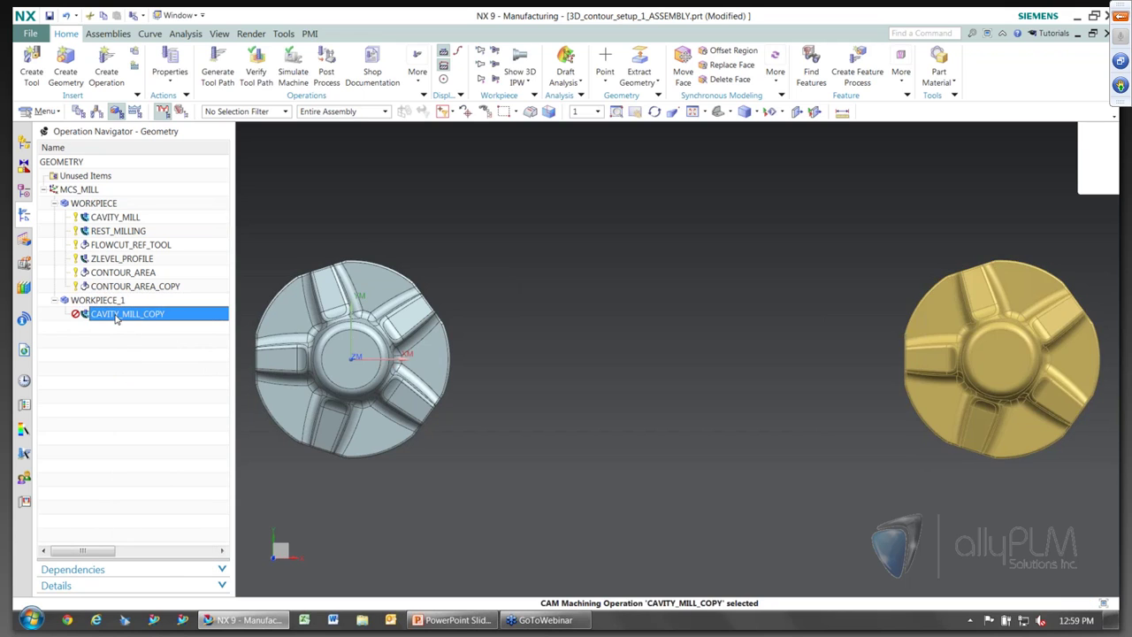
right_click(117, 315)
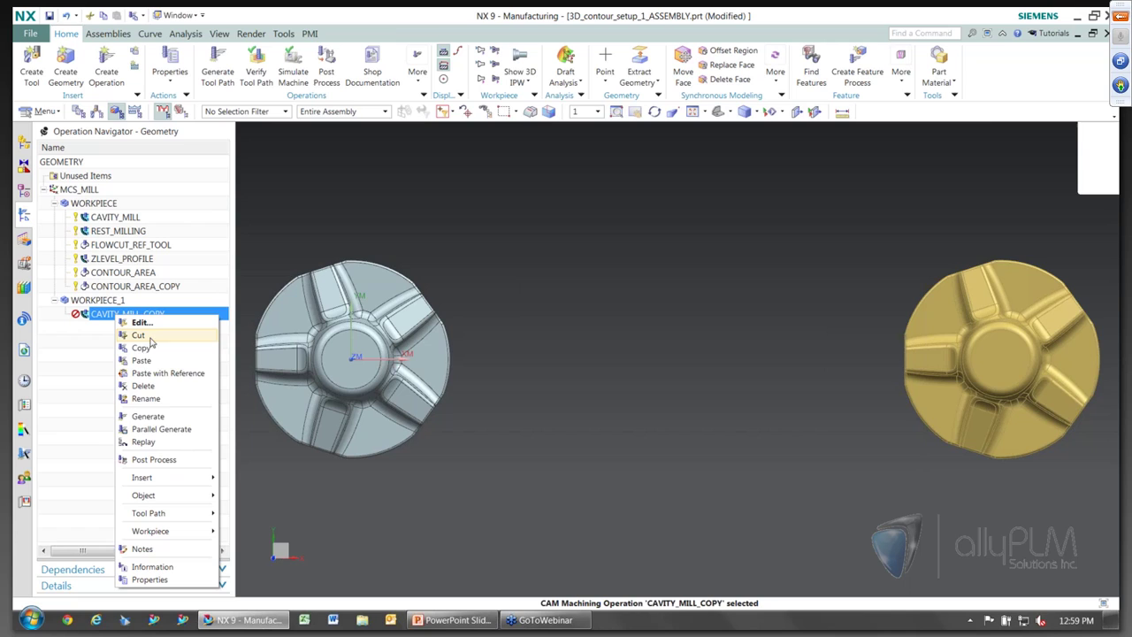
left_click(148, 416)
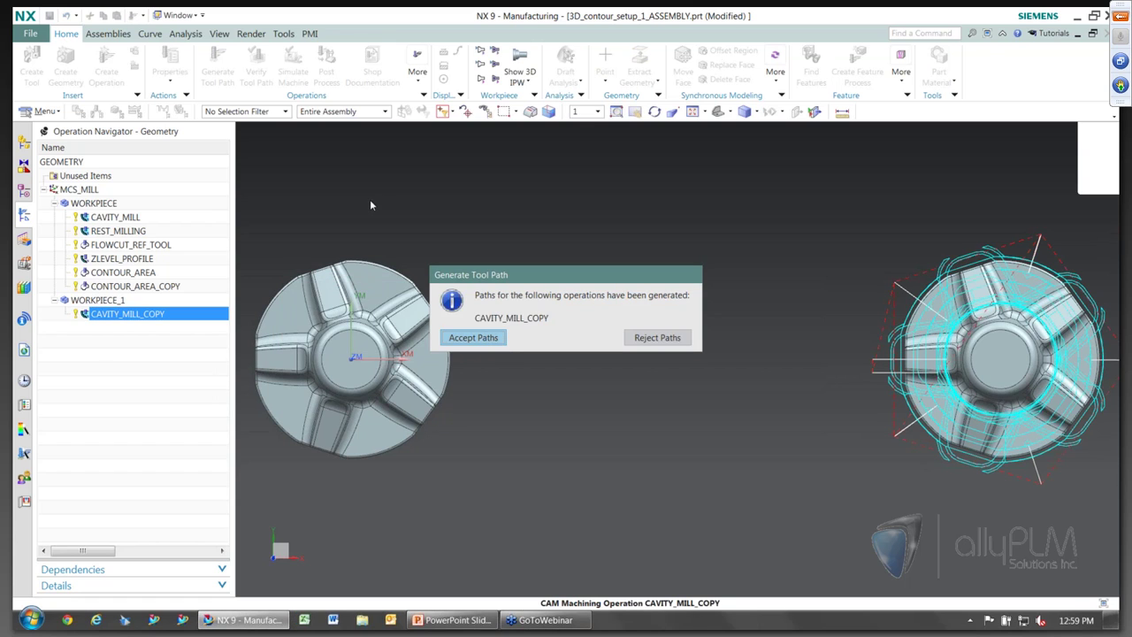
left_click(490, 342)
middle_click_drag(715, 398, 659, 397)
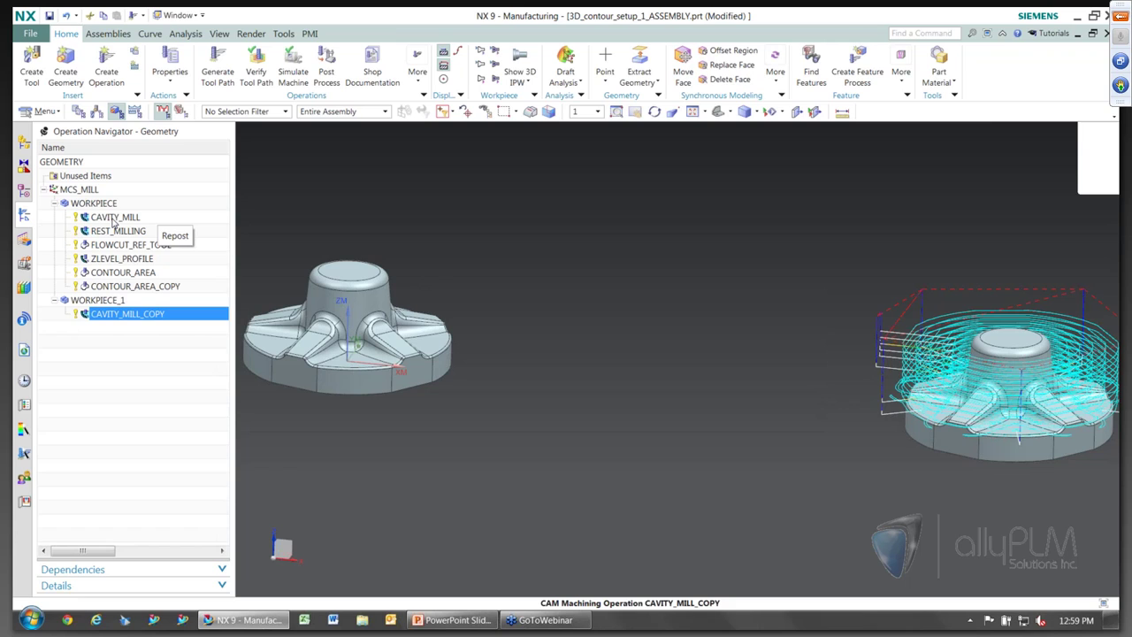
Set the original CAVITY_MILL operation's maximum distance per cut to 15 mm, regenerate its tool path, and accept the operation
double_click(114, 218)
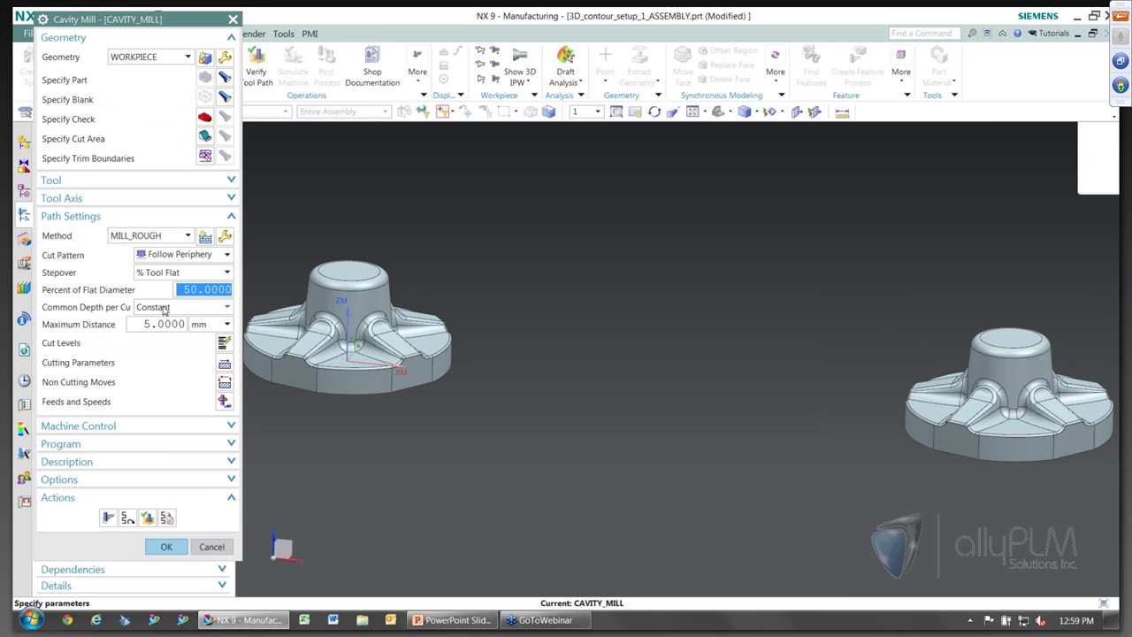
left_click(159, 324)
type("15")
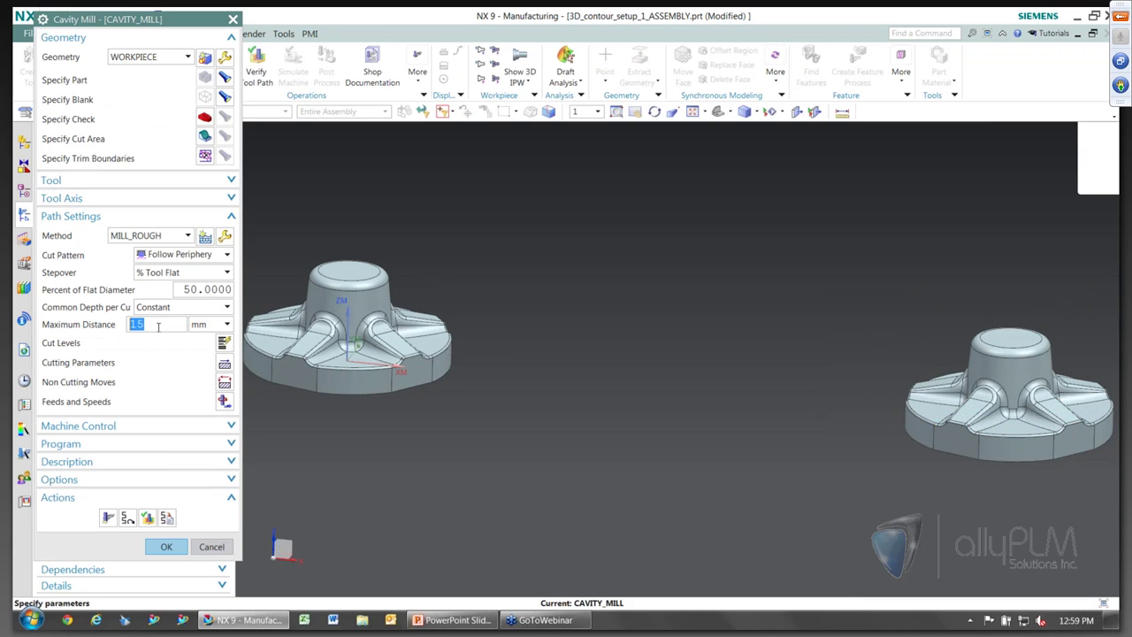
left_click(108, 517)
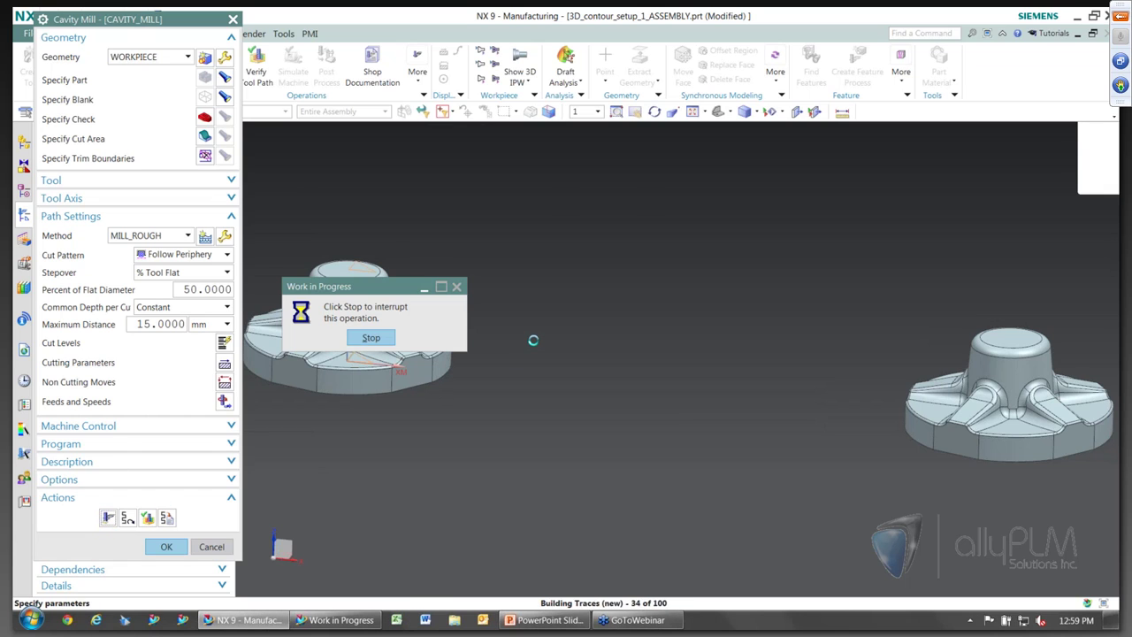
left_click(165, 547)
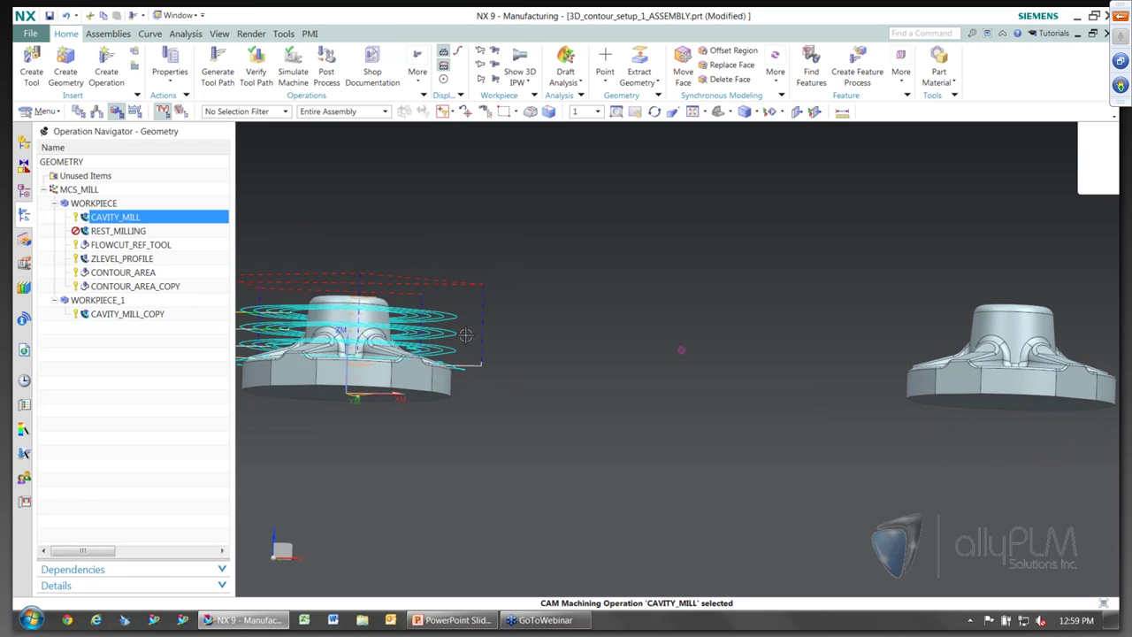
Check the tool path of CAVITY_MILL_COPY against the edited original, and delete the copied operation from WORKPIECE_1
left_click(144, 315)
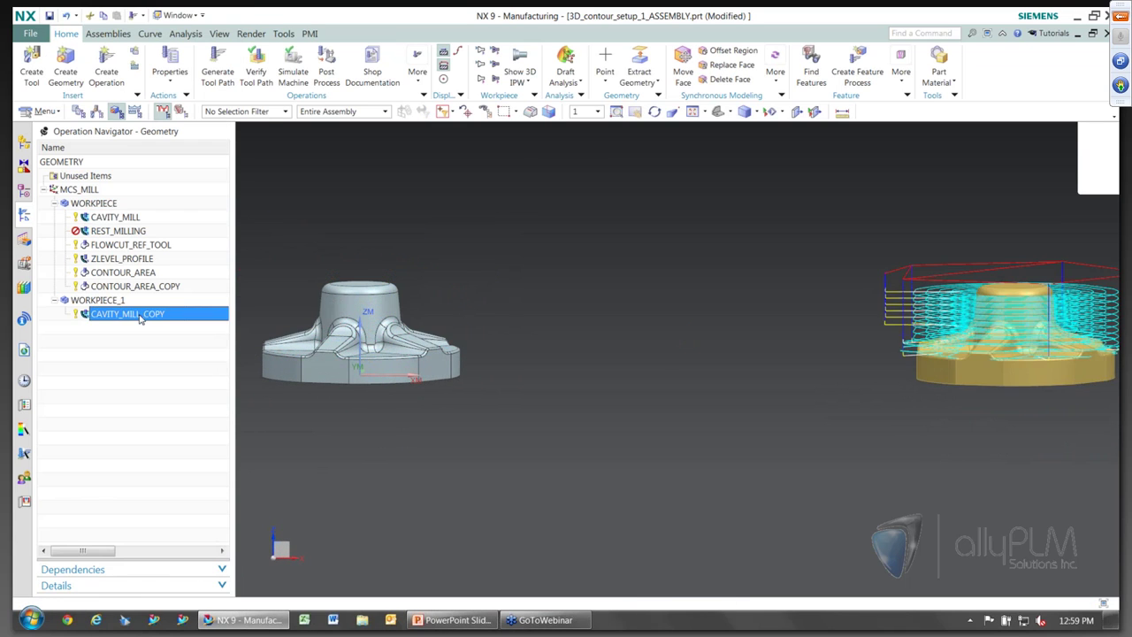
middle_click_drag(938, 402, 976, 351)
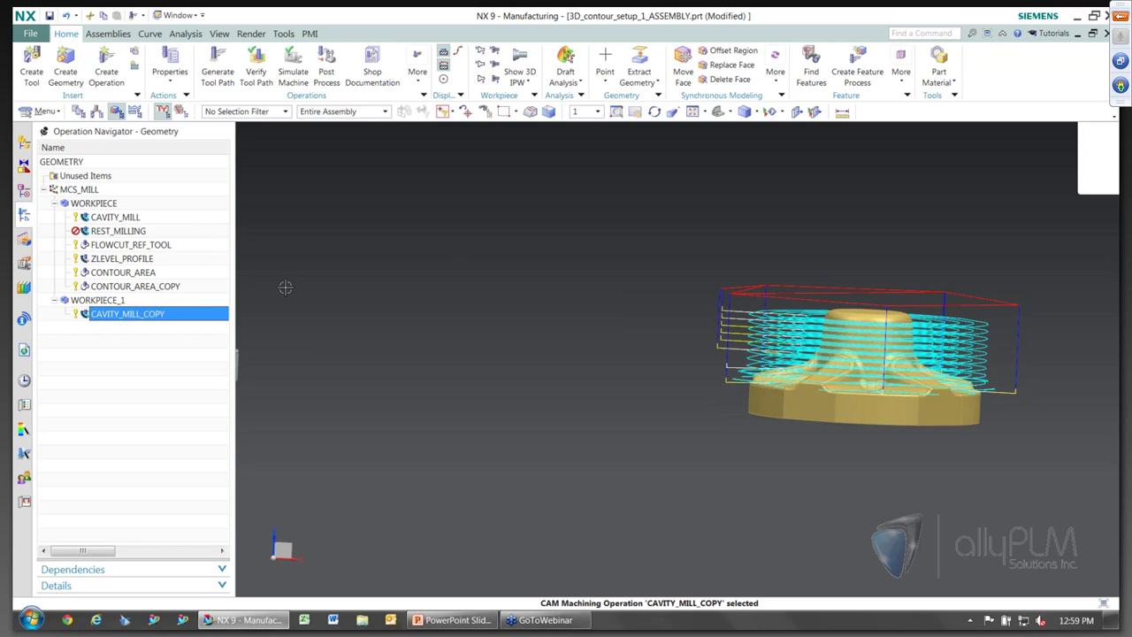
scroll(713, 293, "up", 3)
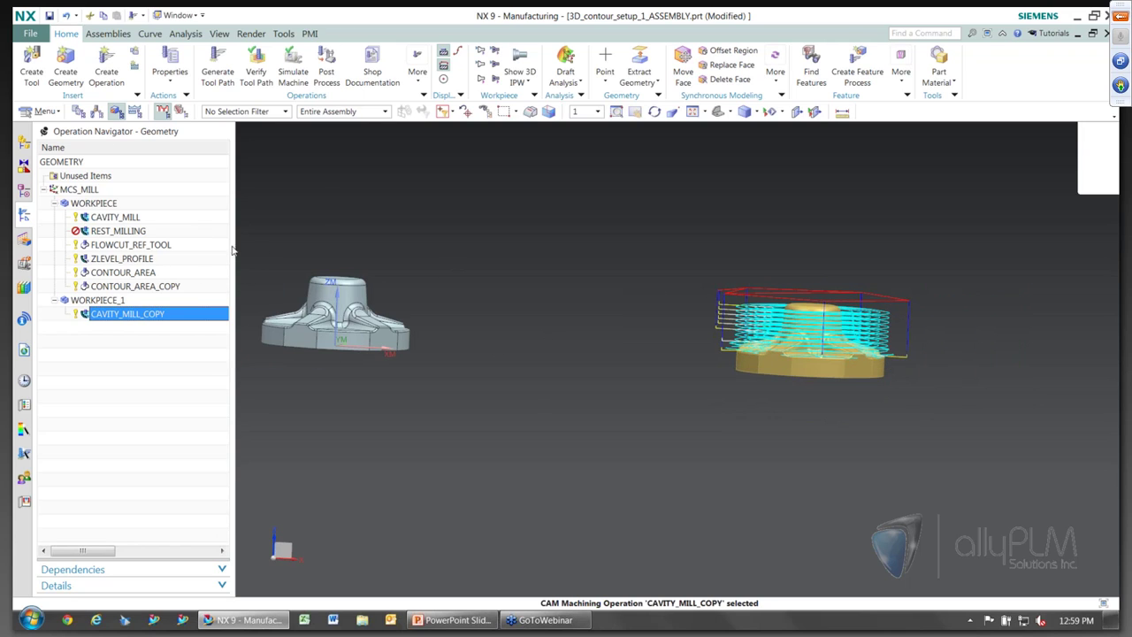
middle_click_drag(378, 322, 449, 354)
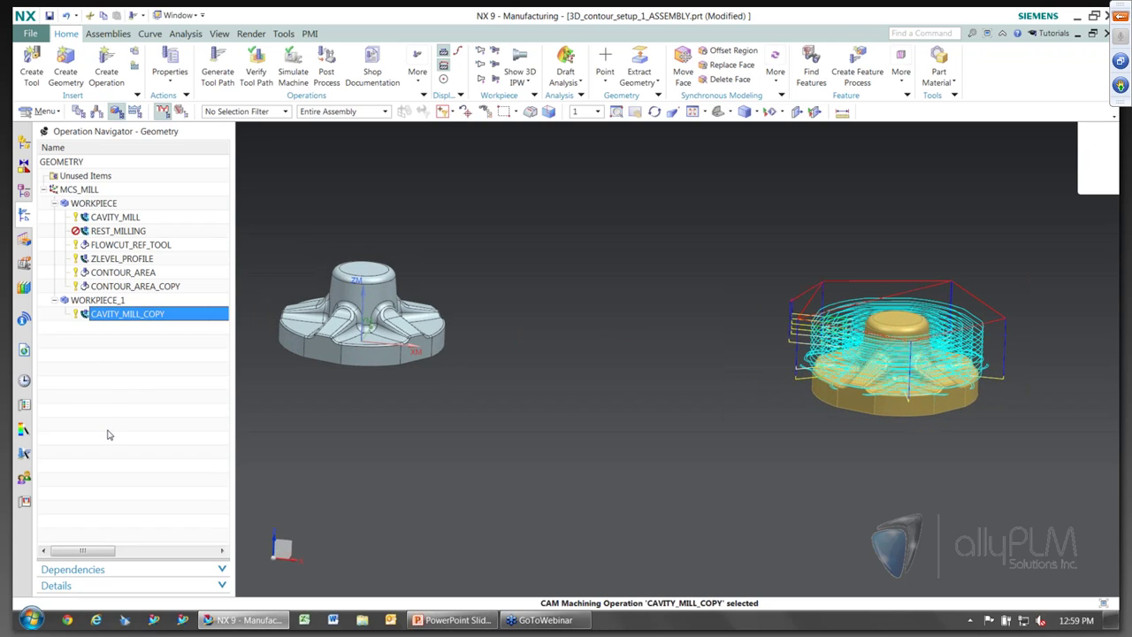
right_click(120, 315)
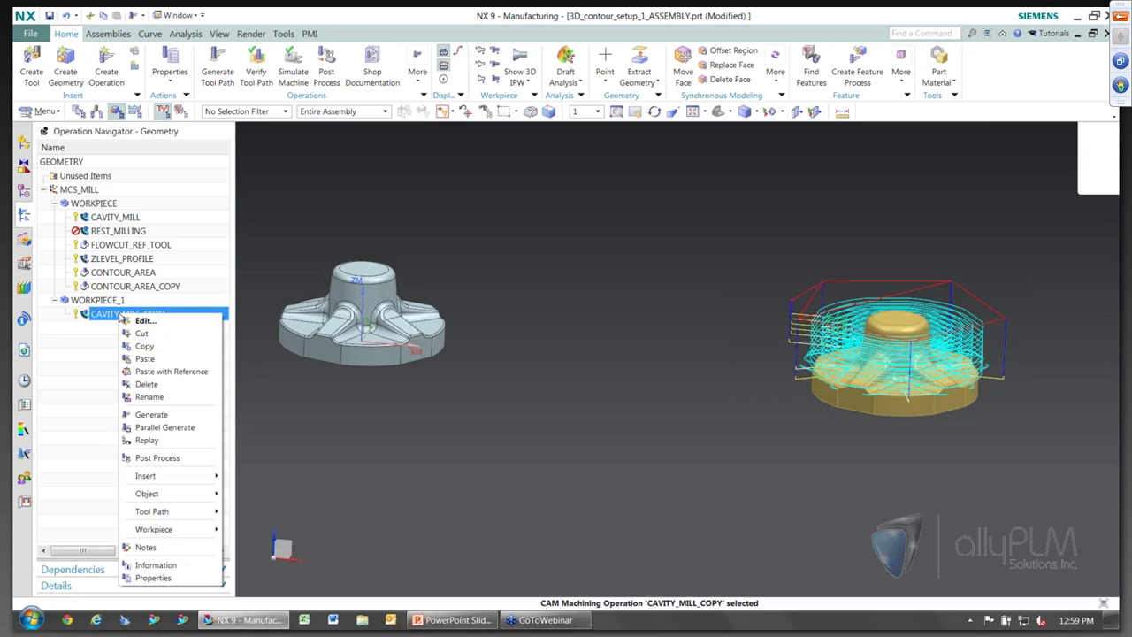
left_click(145, 384)
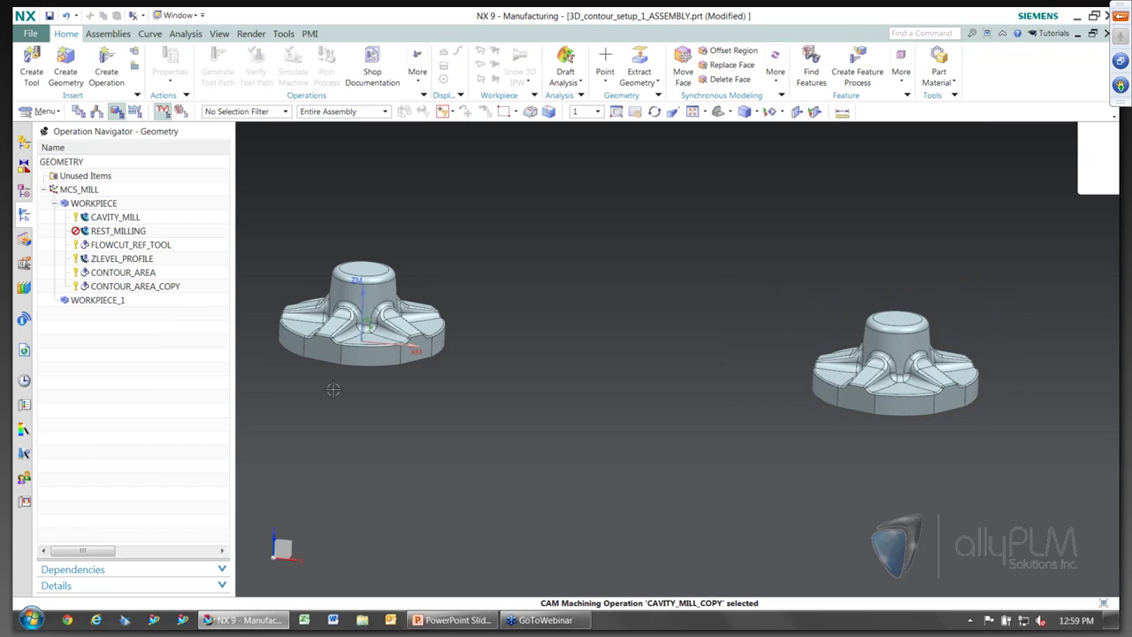
Copy the CAVITY_MILL operation, paste it inside WORKPIECE_1 with reference, and display the referenced operation's tool path on the second part
left_click(113, 218)
right_click(113, 221)
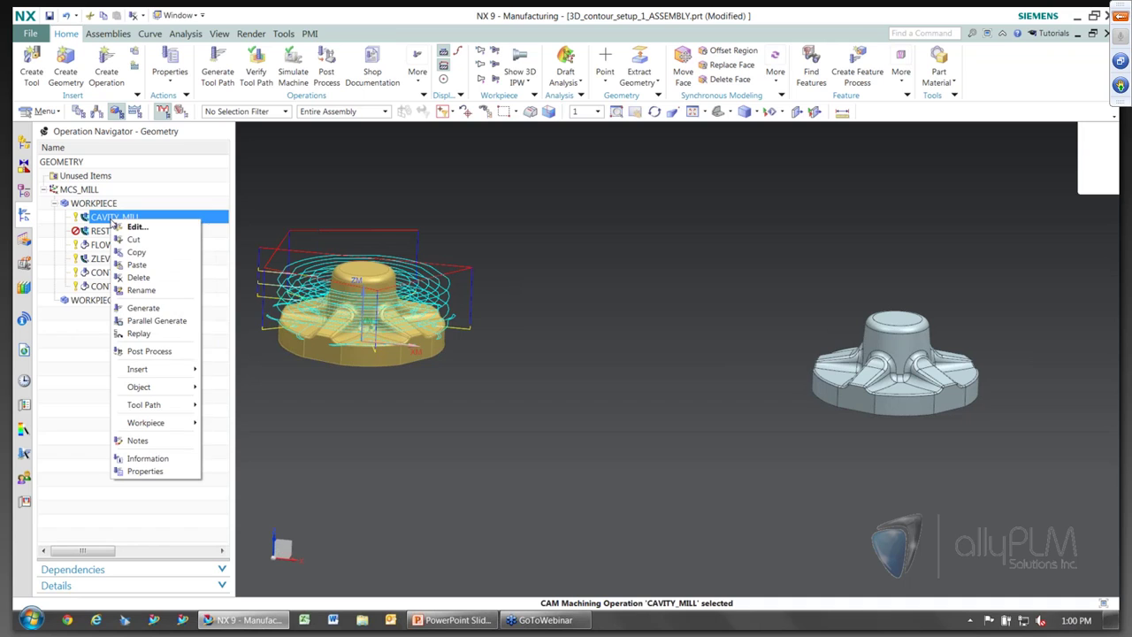
left_click(135, 256)
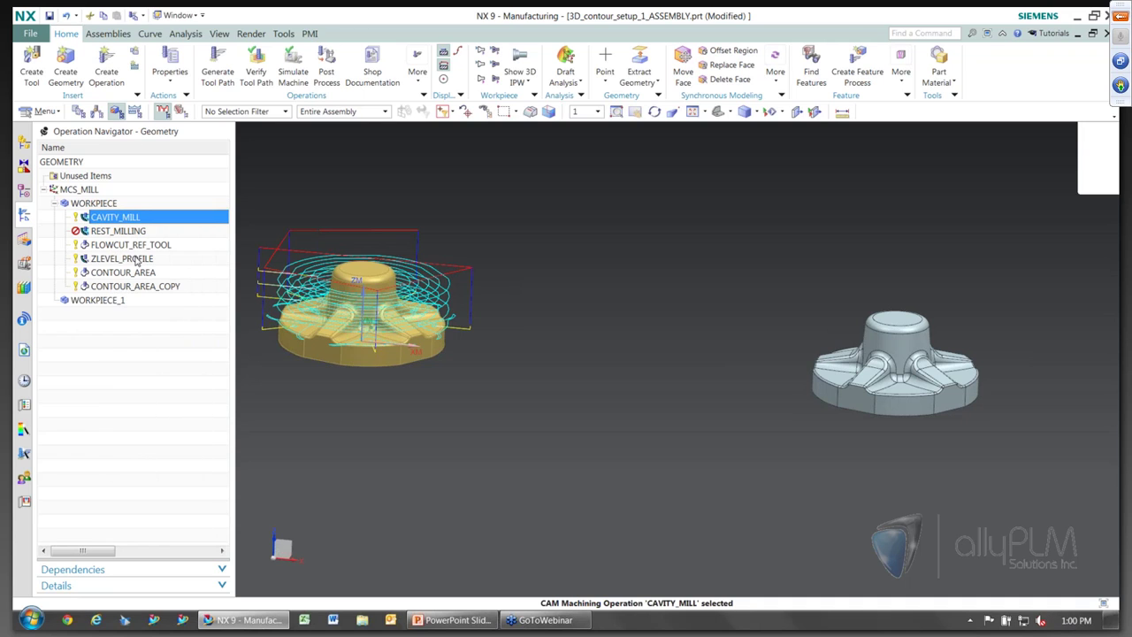
left_click(98, 300)
right_click(98, 302)
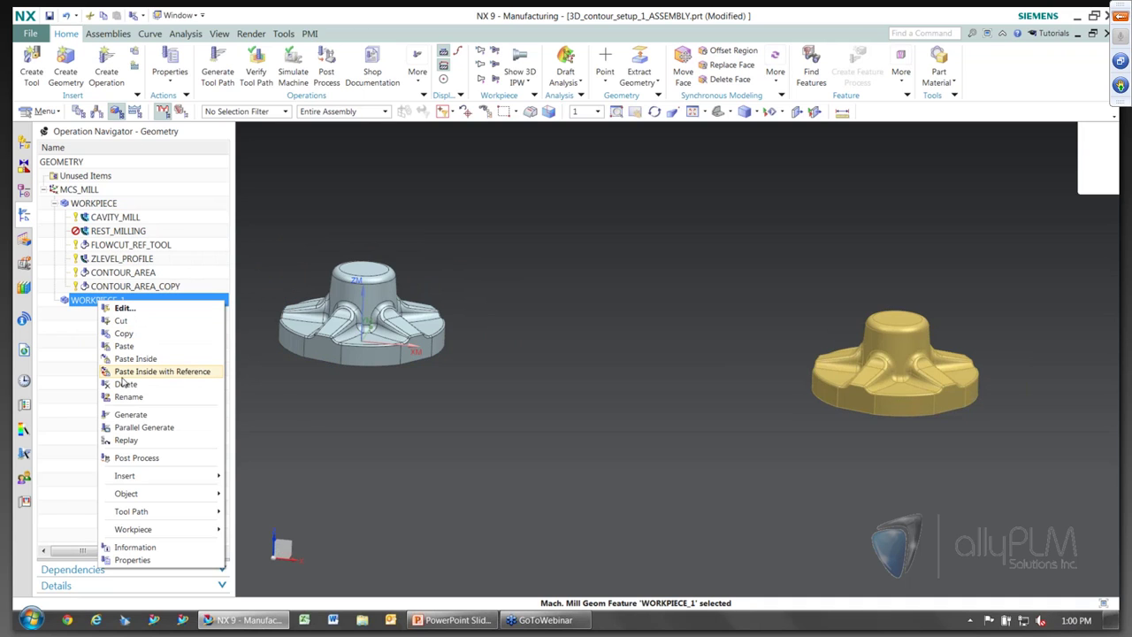
left_click(163, 371)
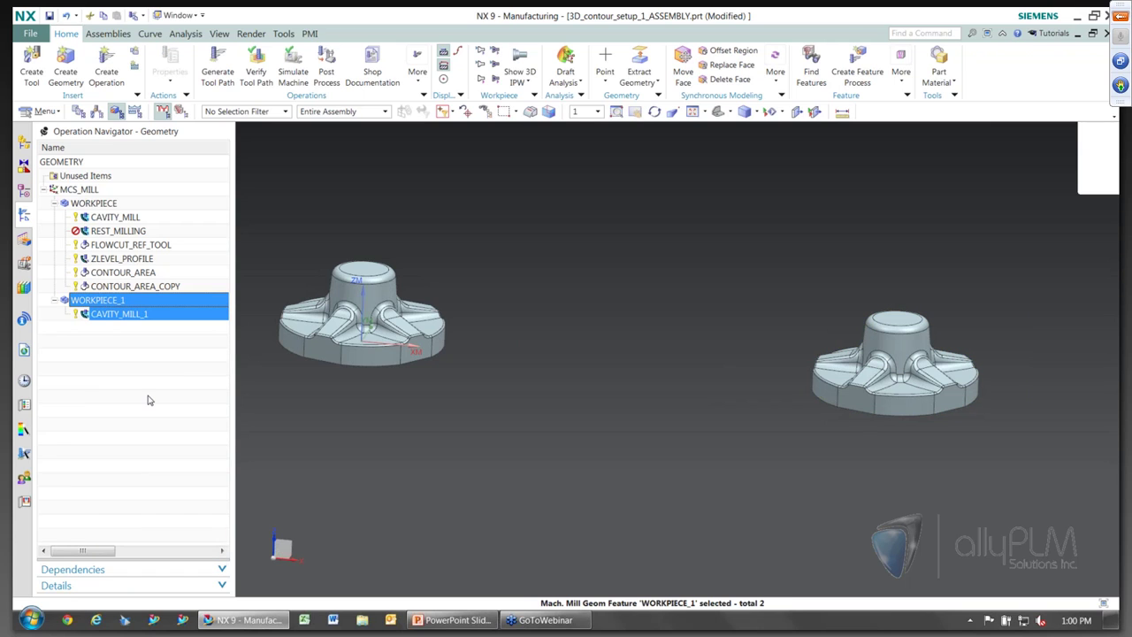
left_click(114, 314)
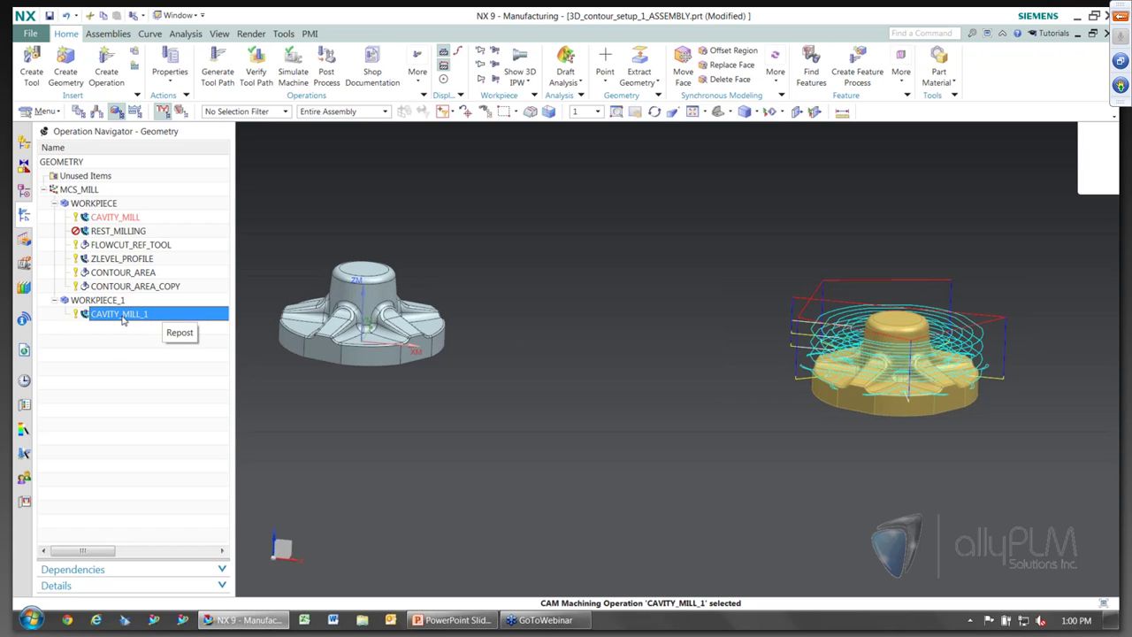
left_click(135, 369)
left_click(114, 318)
Set the original CAVITY_MILL operation's maximum distance per cut to 2 mm, regenerate its tool path, and accept the operation
left_click(118, 217)
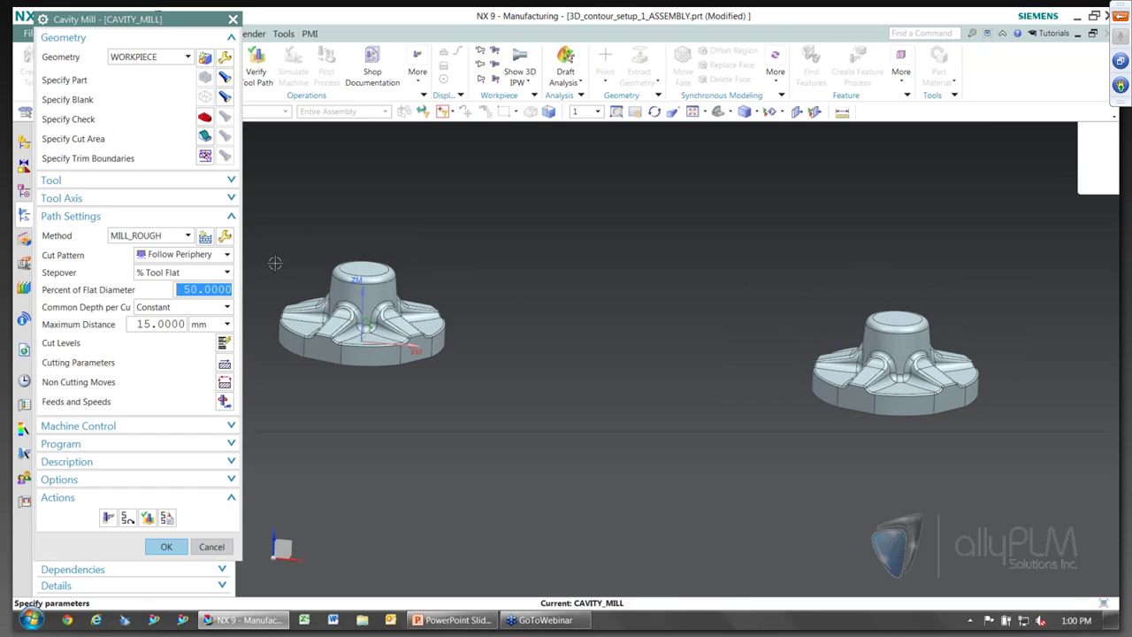
left_click(166, 324)
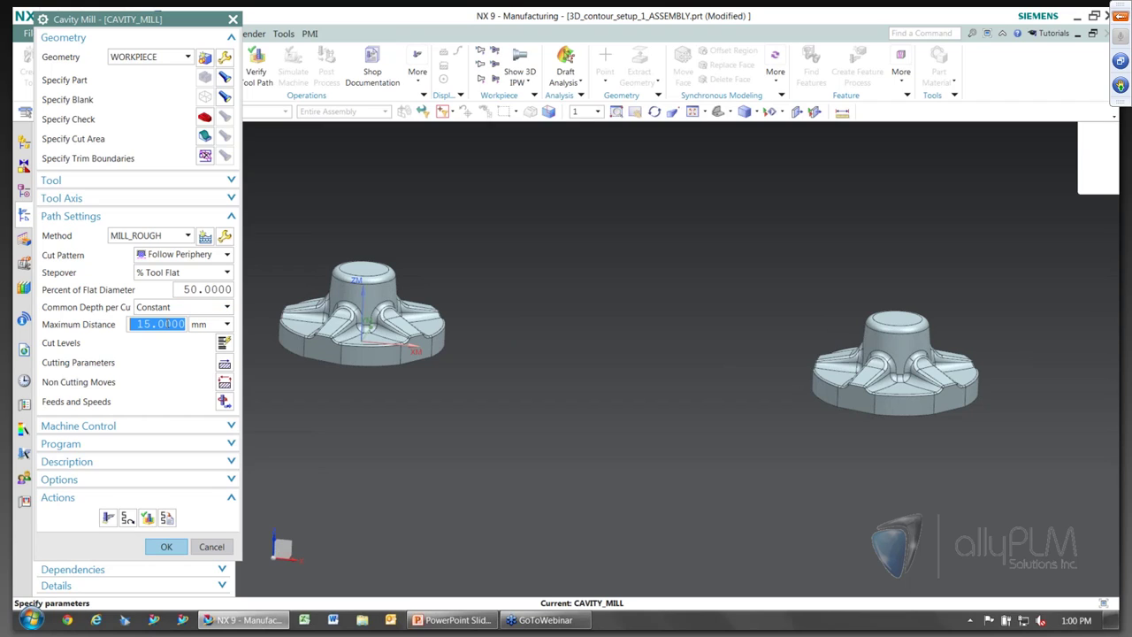
type("2")
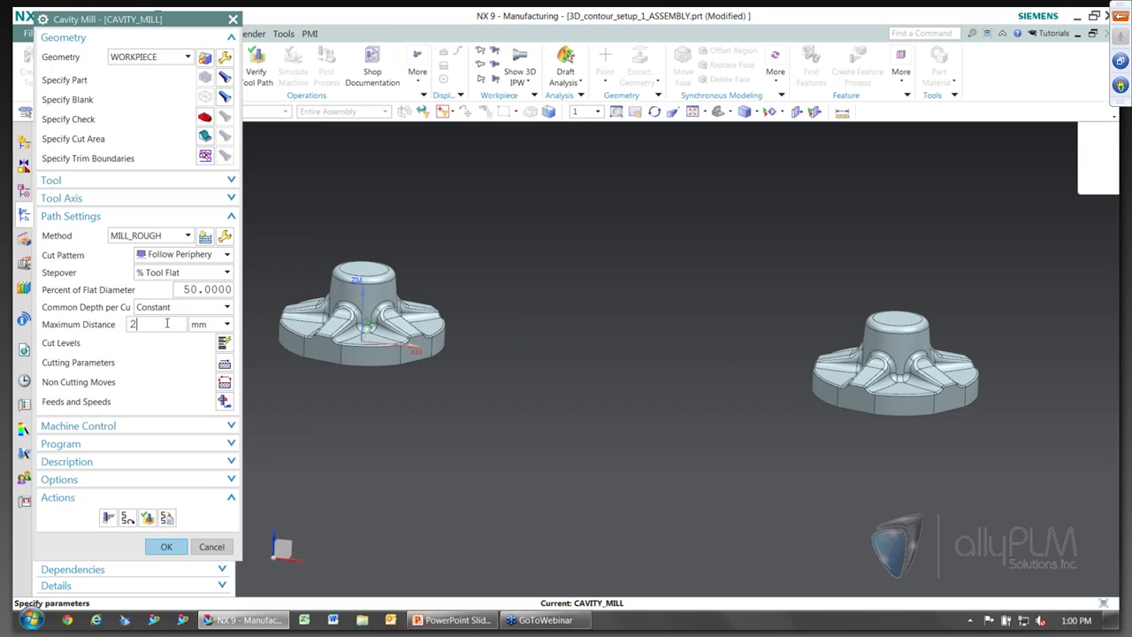
key("Return")
left_click(107, 519)
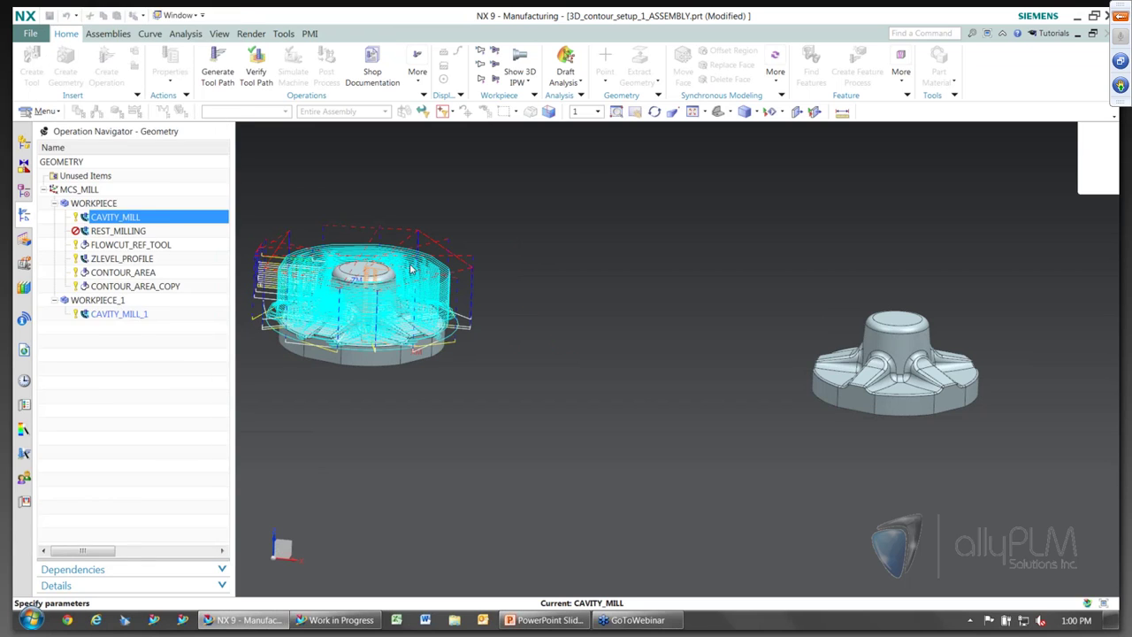
left_click(164, 546)
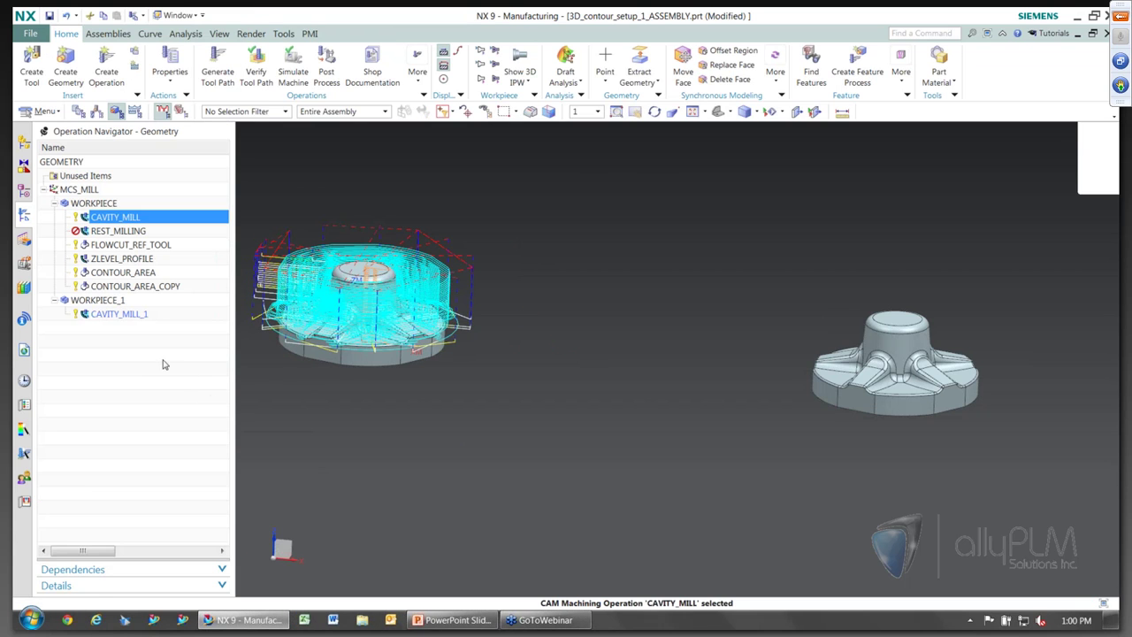
Display the tool path of the referenced CAVITY_MILL_1 operation and examine its cut levels on the second part
left_click(113, 319)
middle_click_drag(924, 434, 1006, 322)
scroll(950, 288, "up", 2)
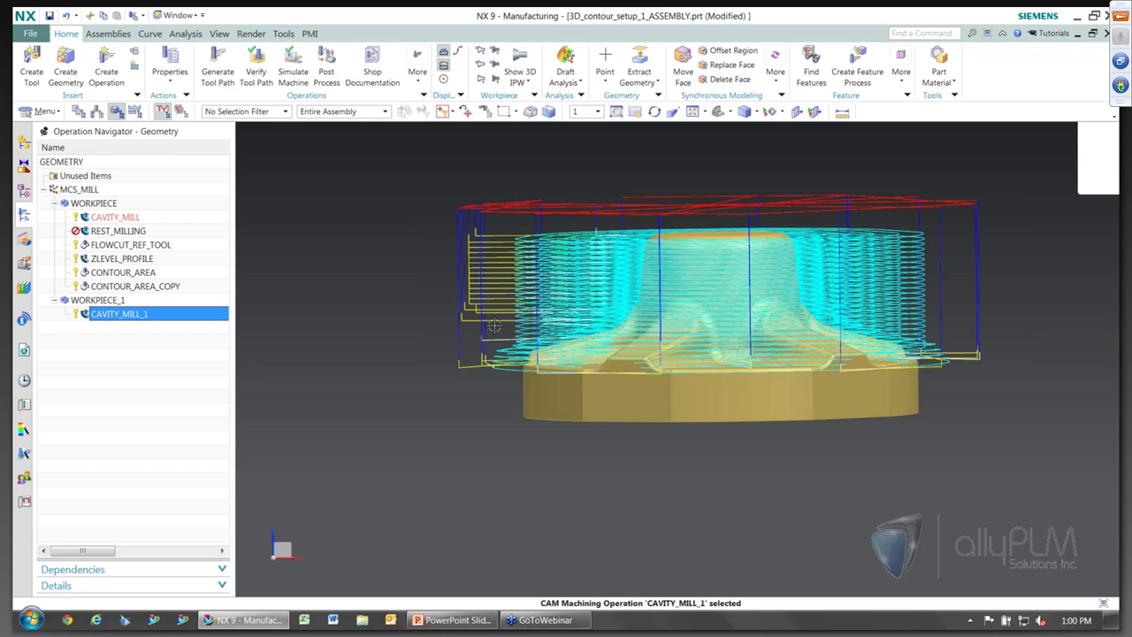
scroll(815, 353, "down", 1)
scroll(815, 353, "down", 2)
middle_click_drag(815, 353, 822, 433)
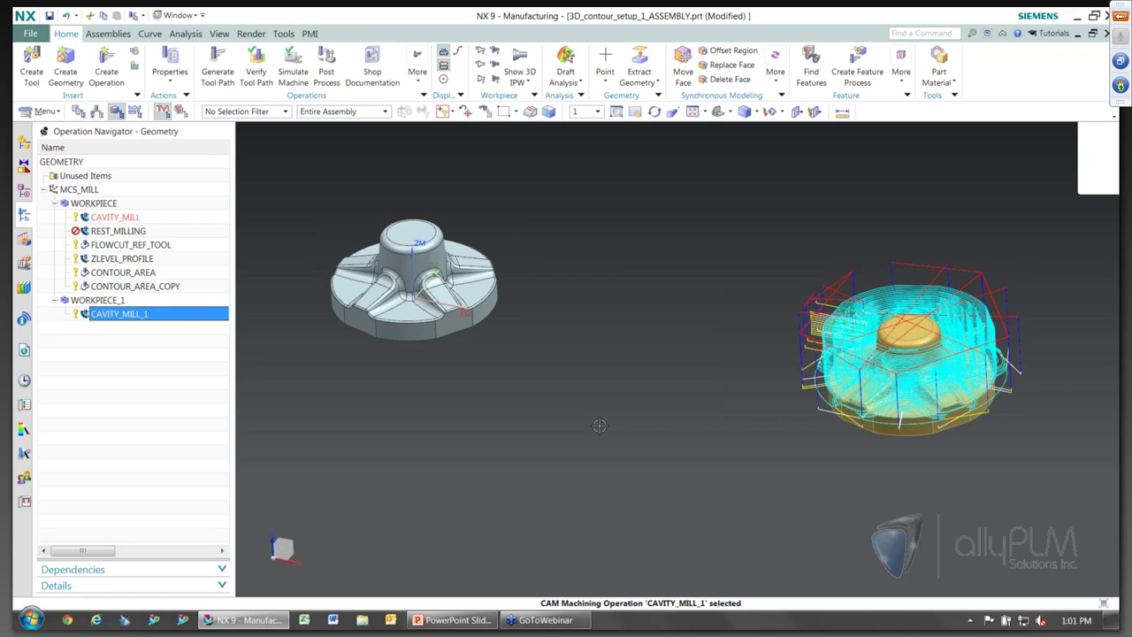
Switch to the PowerPoint slide show at the Show Thickness by Color slide
left_click(470, 625)
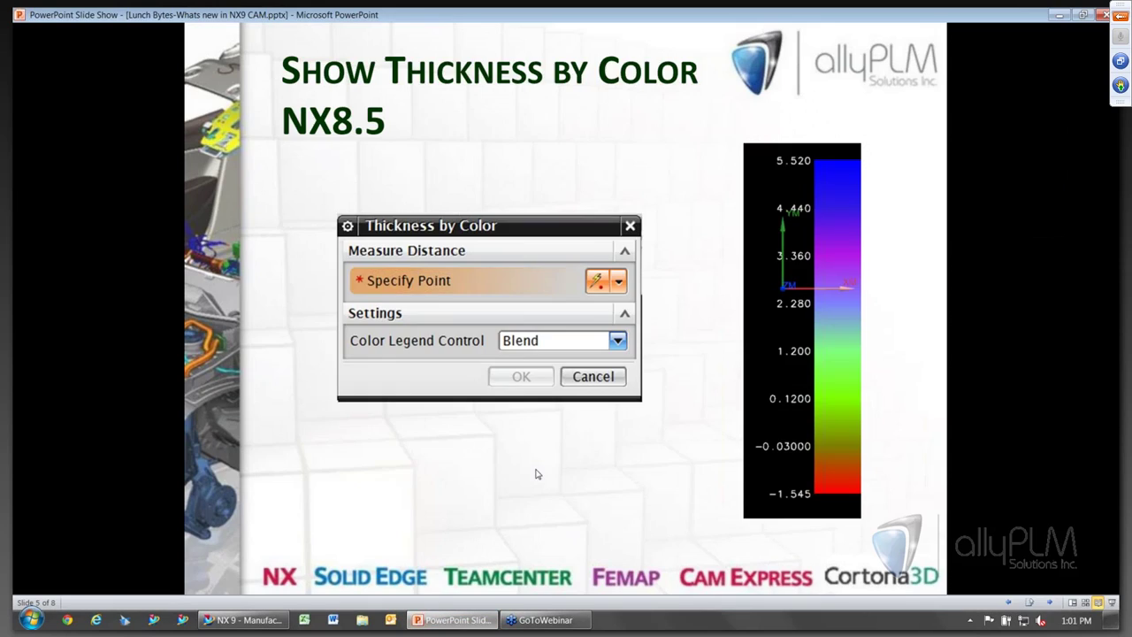